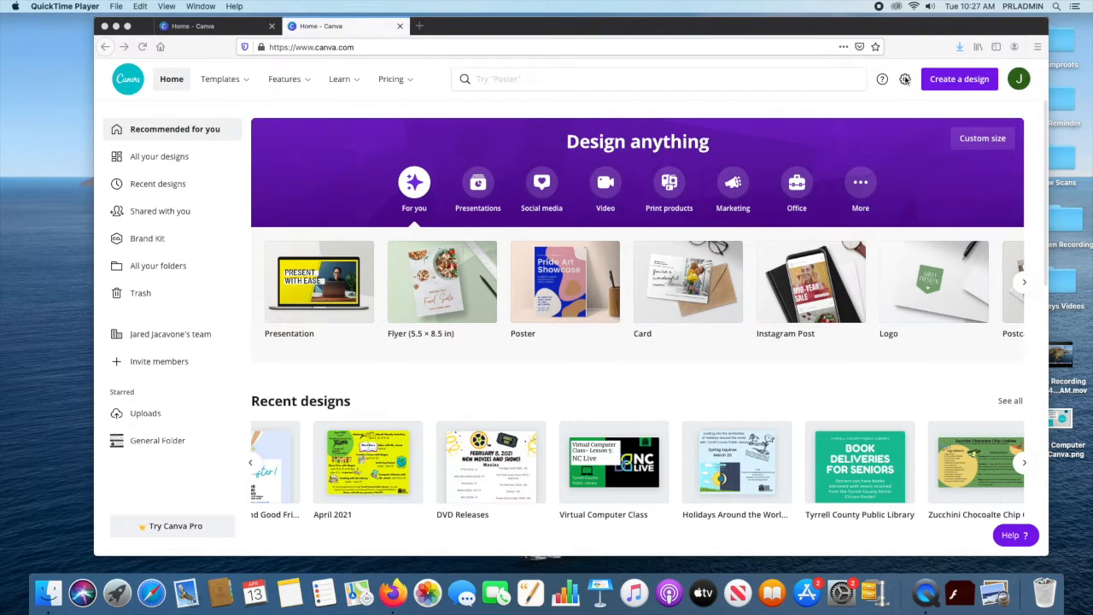
# - Open the account settings and review the options for what Canva is used for, plus the print orders page
pyautogui.click(905, 79)
pyautogui.click(905, 80)
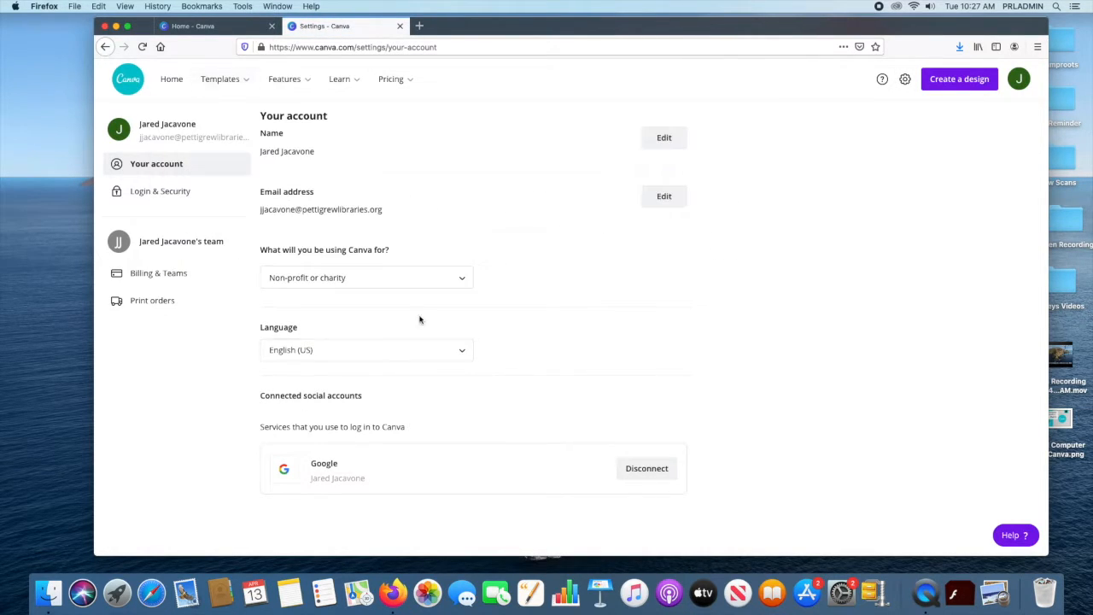
pyautogui.click(446, 287)
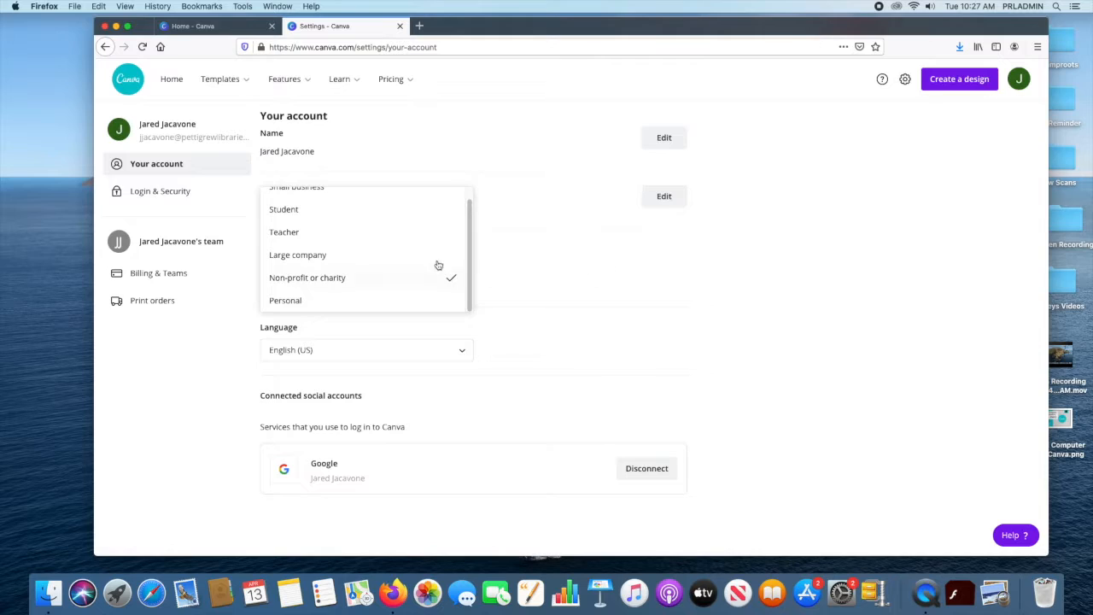
pyautogui.scroll(1, 410, 230)
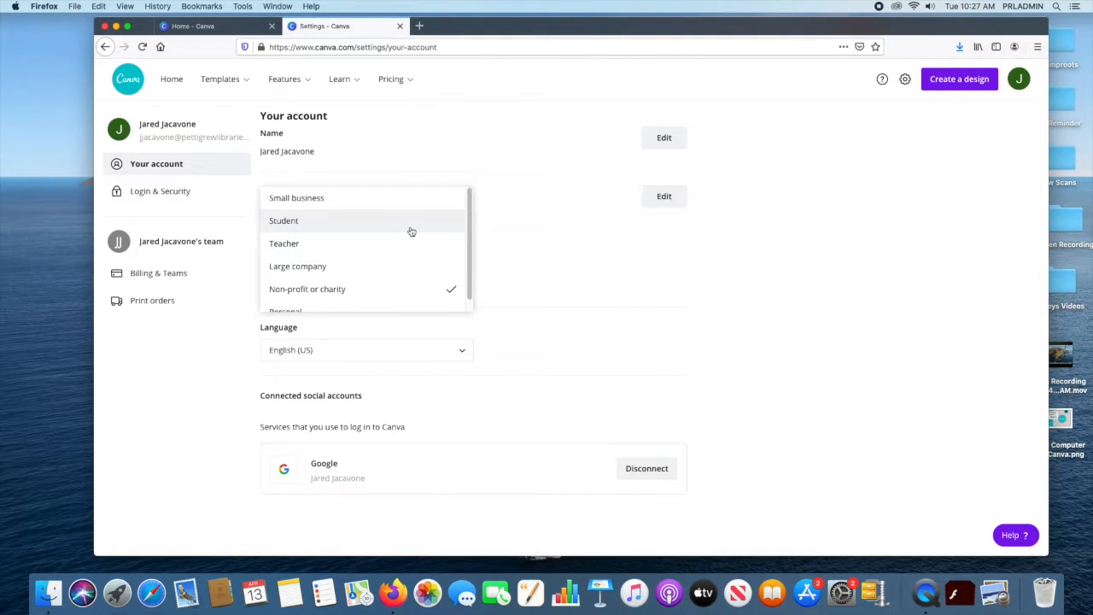
pyautogui.scroll(-1, 411, 231)
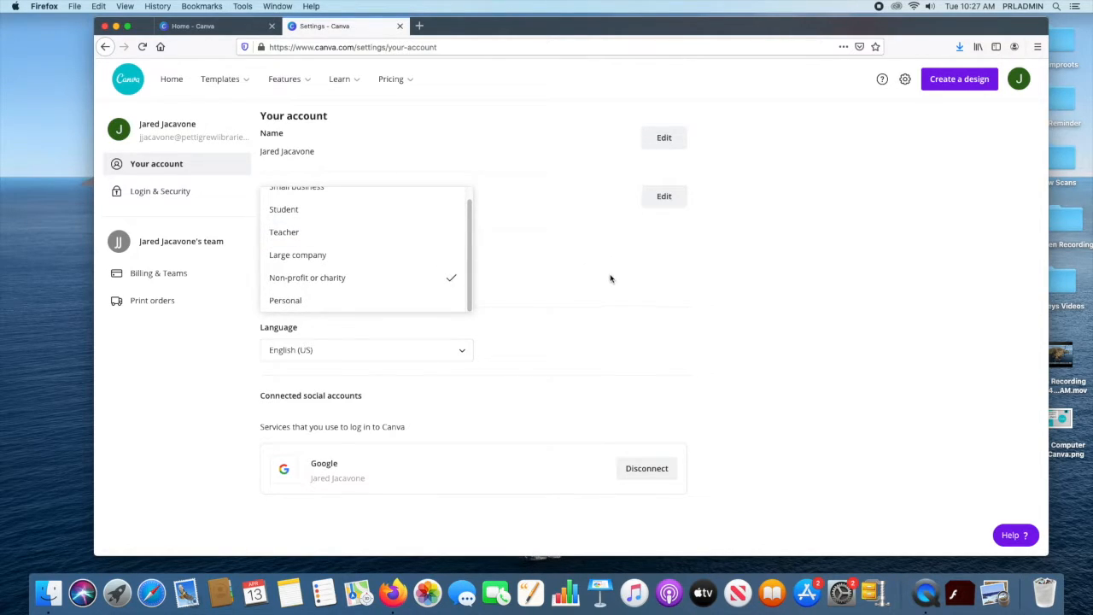
pyautogui.click(608, 276)
pyautogui.click(457, 281)
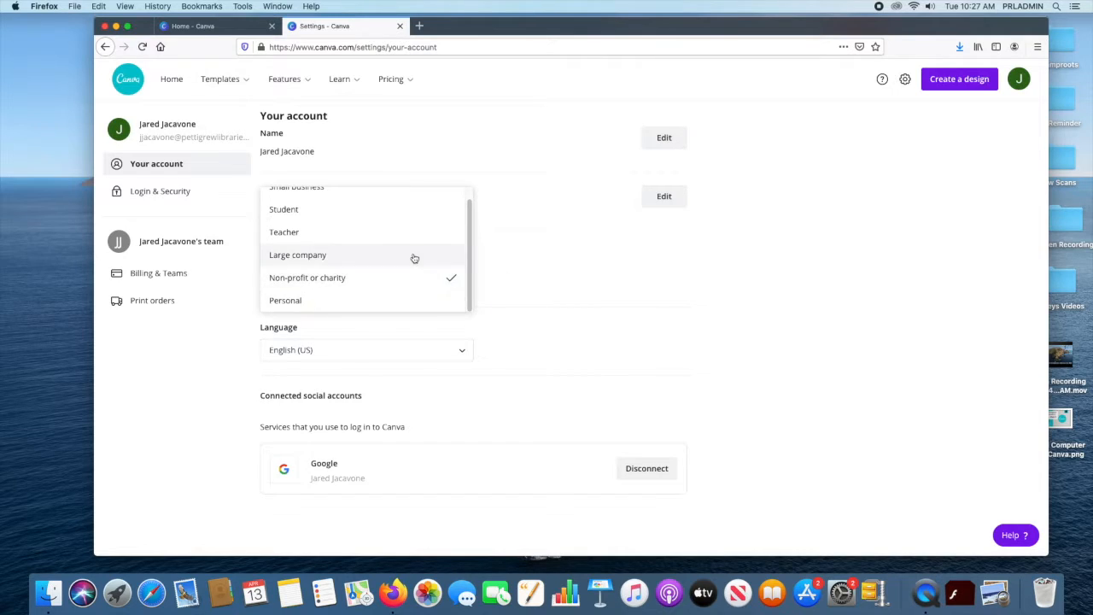
pyautogui.scroll(1, 401, 244)
pyautogui.scroll(-1, 348, 232)
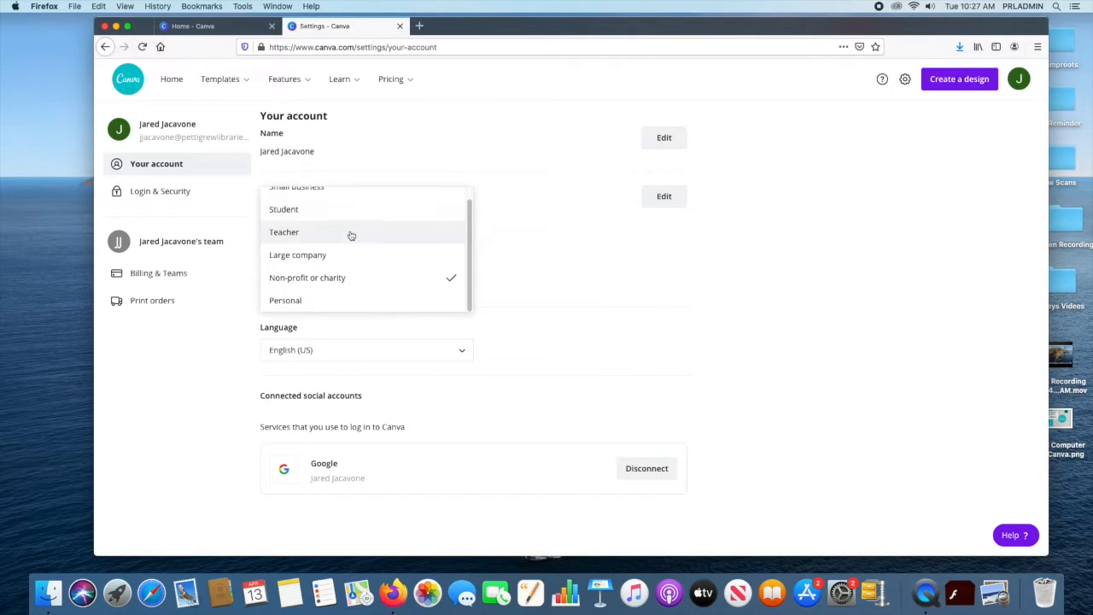
pyautogui.click(538, 280)
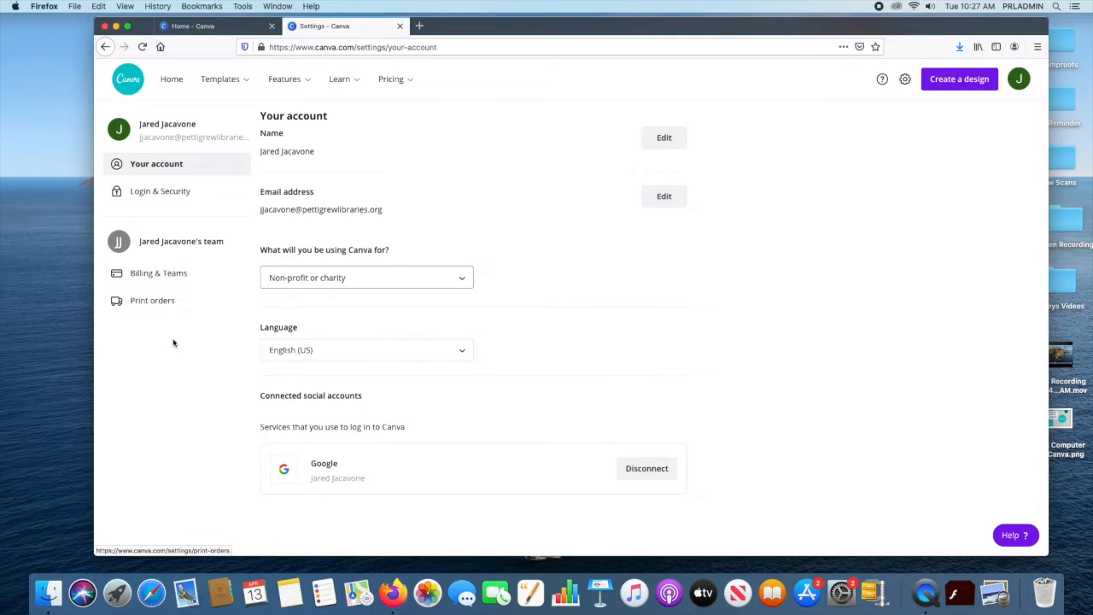
pyautogui.click(146, 303)
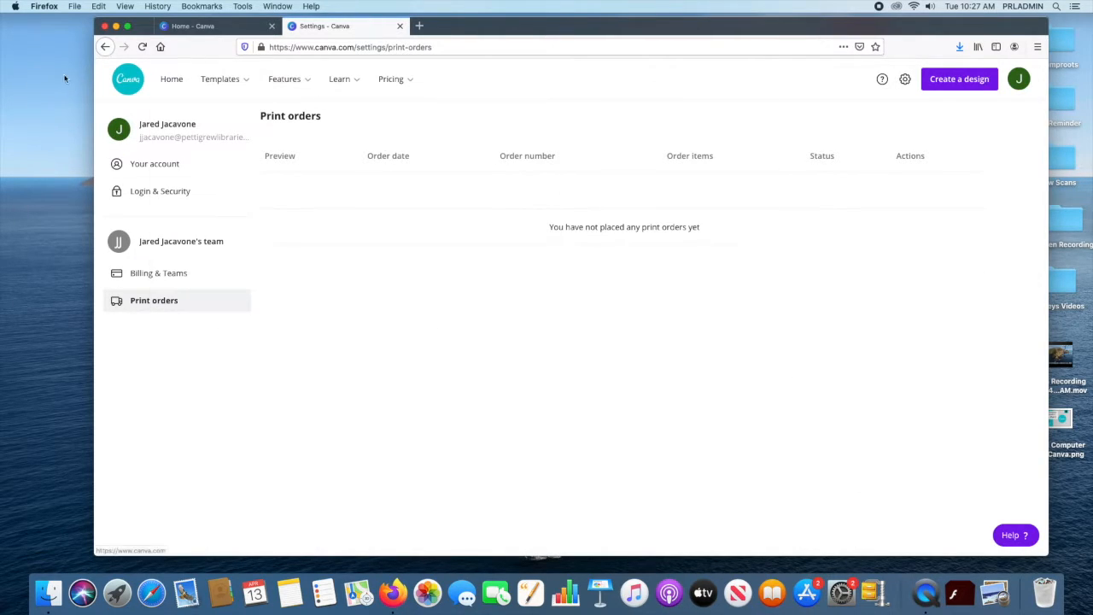
# - Return to the home page and create a new blank Poster design (18 × 24 in)
pyautogui.click(170, 79)
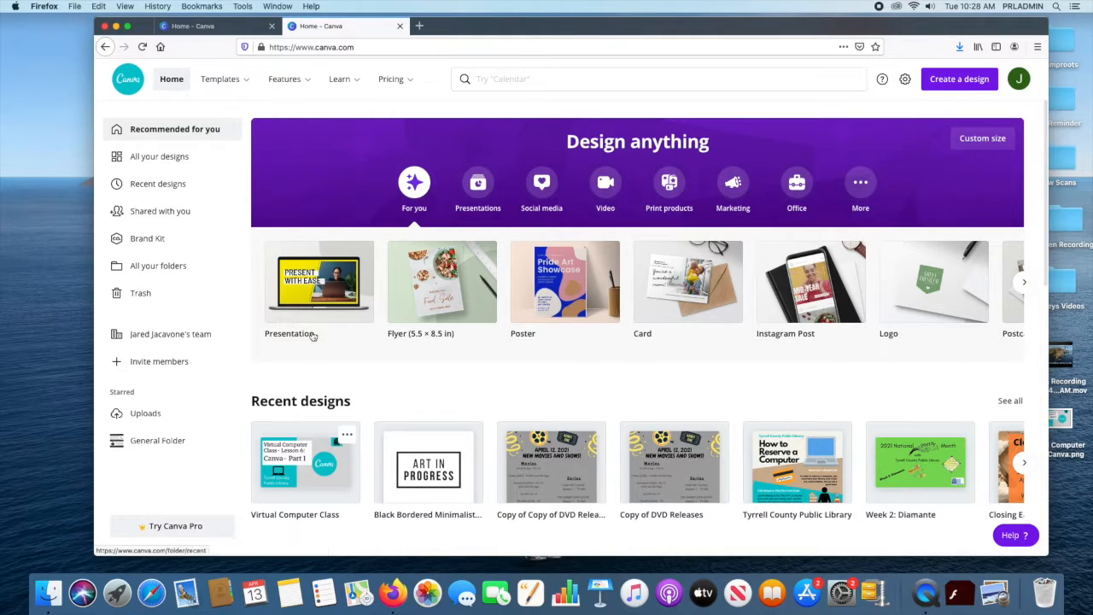
pyautogui.click(946, 83)
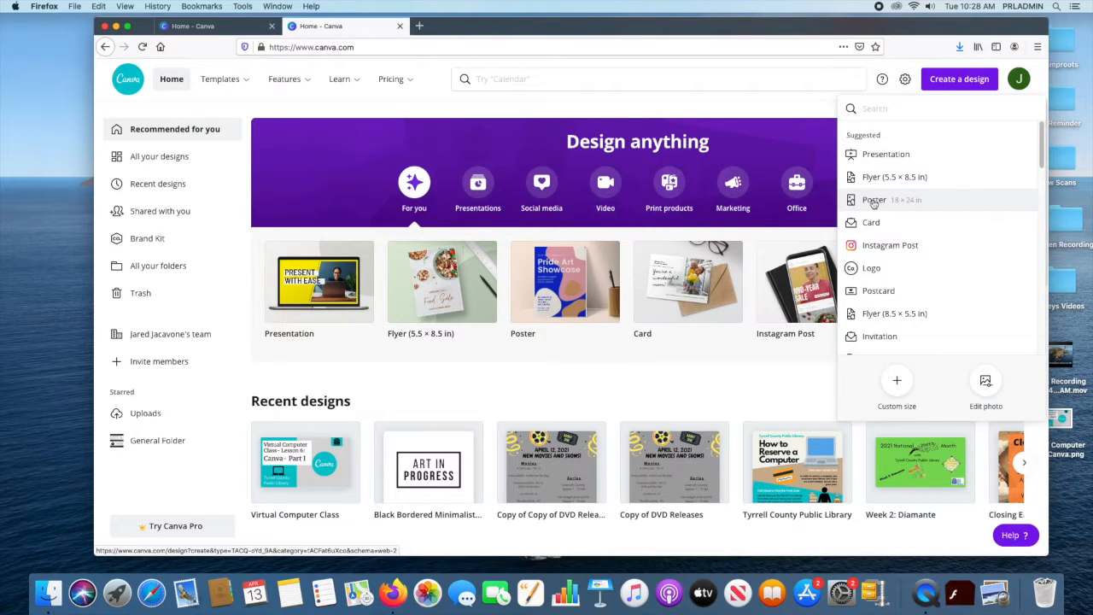
pyautogui.click(876, 201)
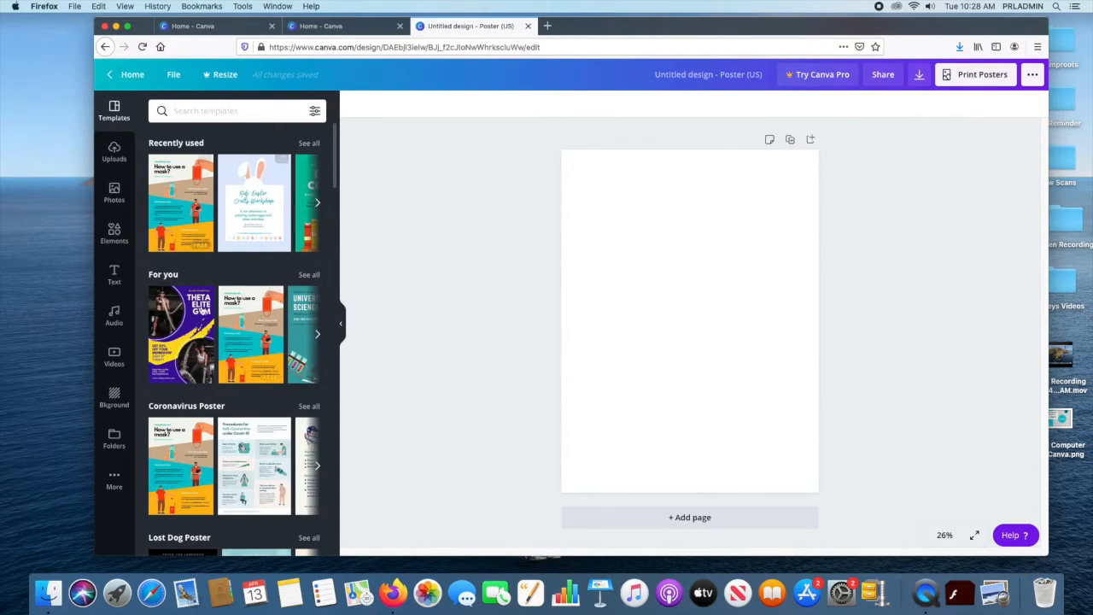
# - Browse the recently used and suggested poster templates
pyautogui.click(318, 204)
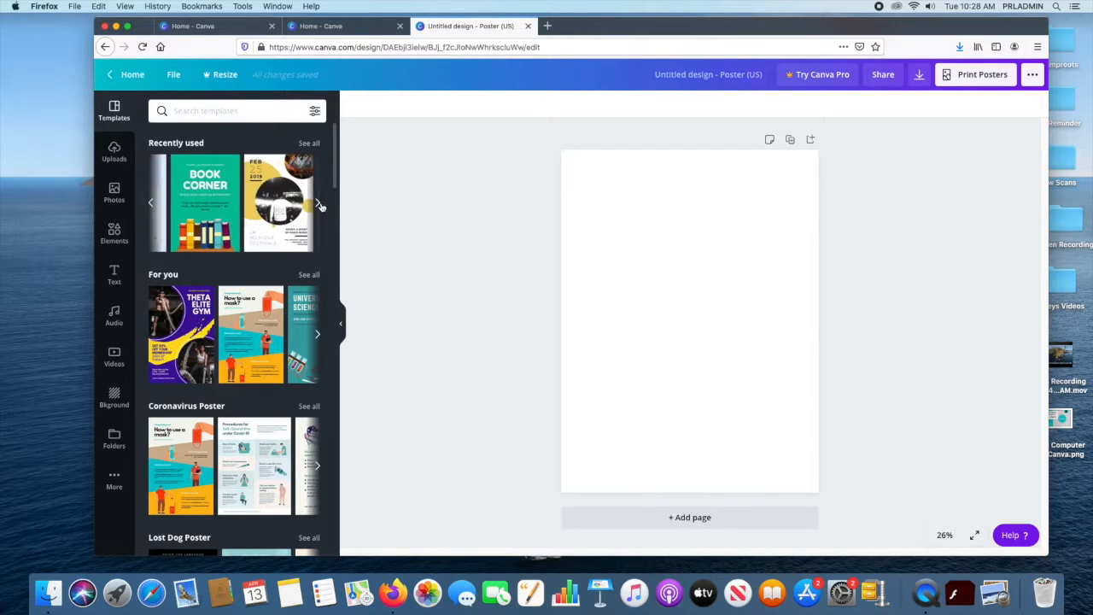
pyautogui.click(151, 203)
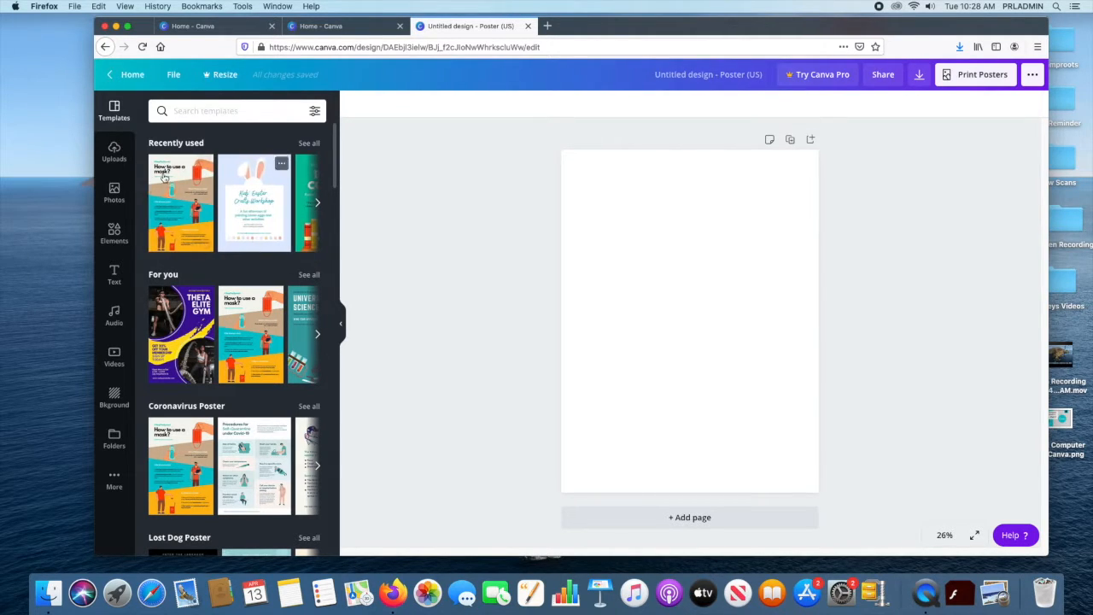
pyautogui.scroll(-2, 252, 327)
pyautogui.scroll(-3, 252, 327)
pyautogui.scroll(5, 244, 320)
# - Fill the blank poster's background with the light orange default color and adjust it to the custom shade #EFAF4E
pyautogui.click(662, 261)
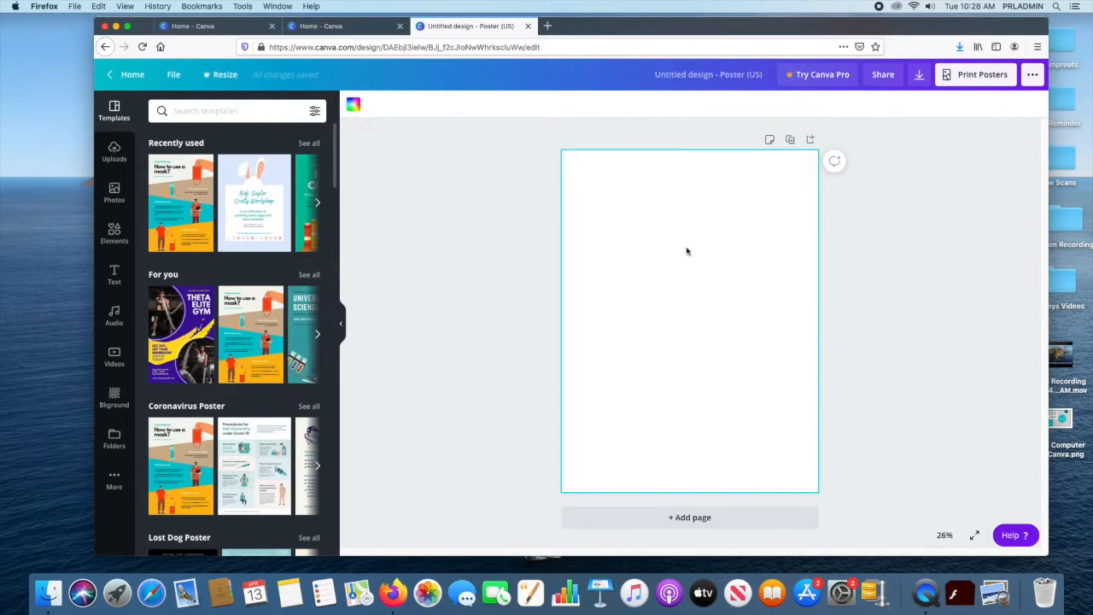
pyautogui.click(359, 105)
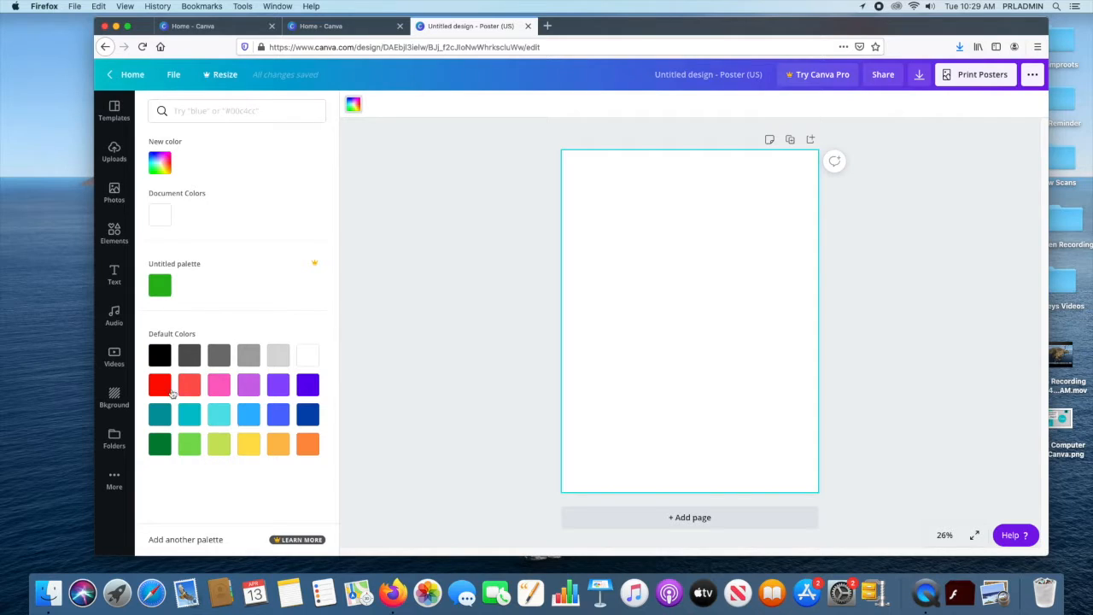
pyautogui.click(278, 444)
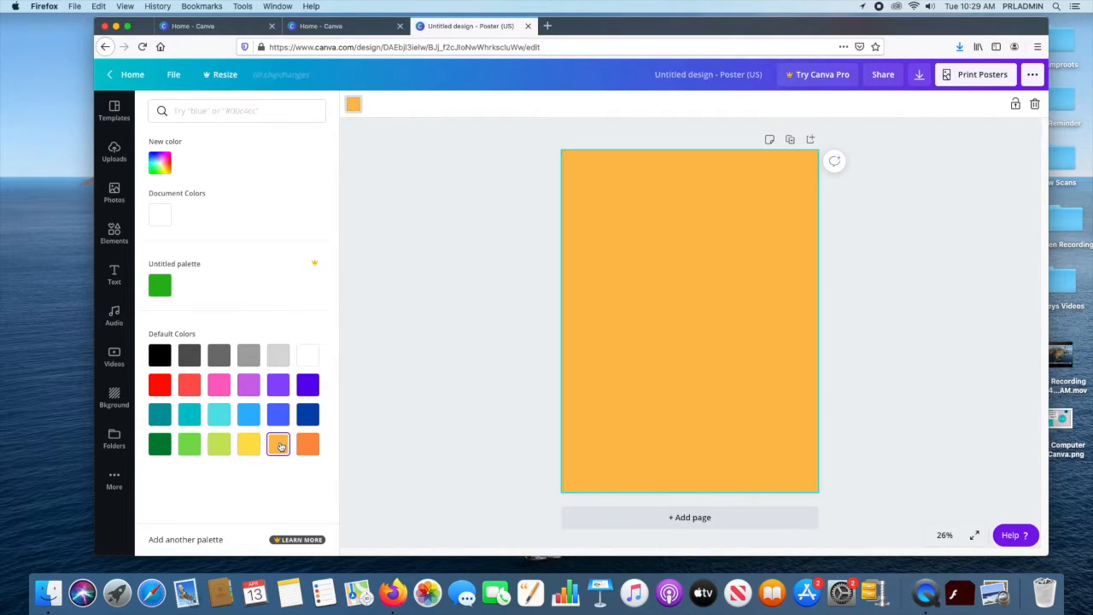
pyautogui.click(159, 160)
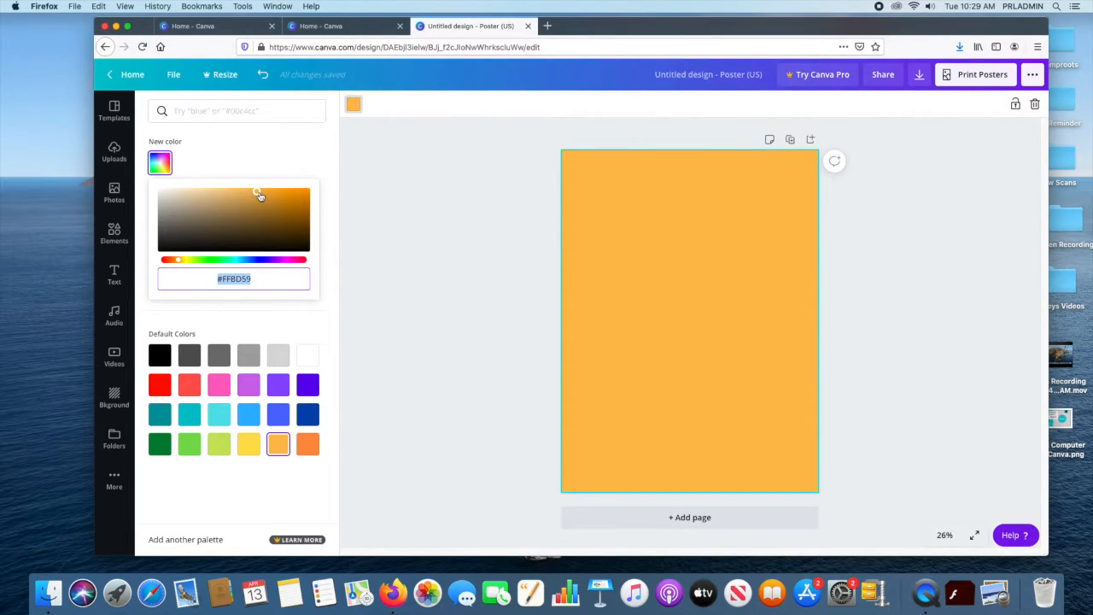
pyautogui.moveTo(265, 193); pyautogui.dragTo(263, 196)
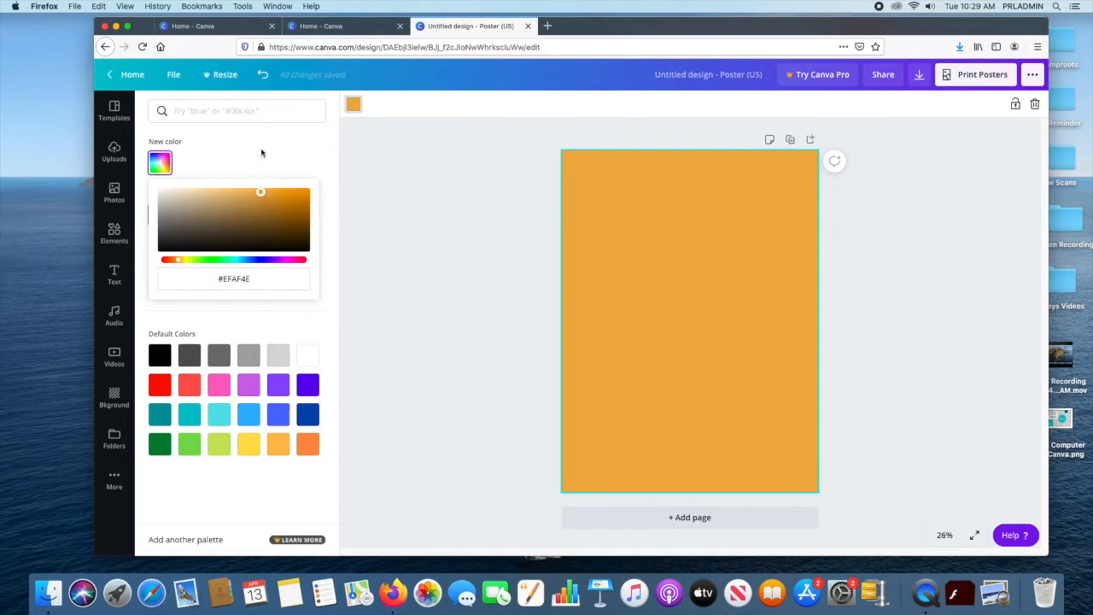
pyautogui.click(262, 152)
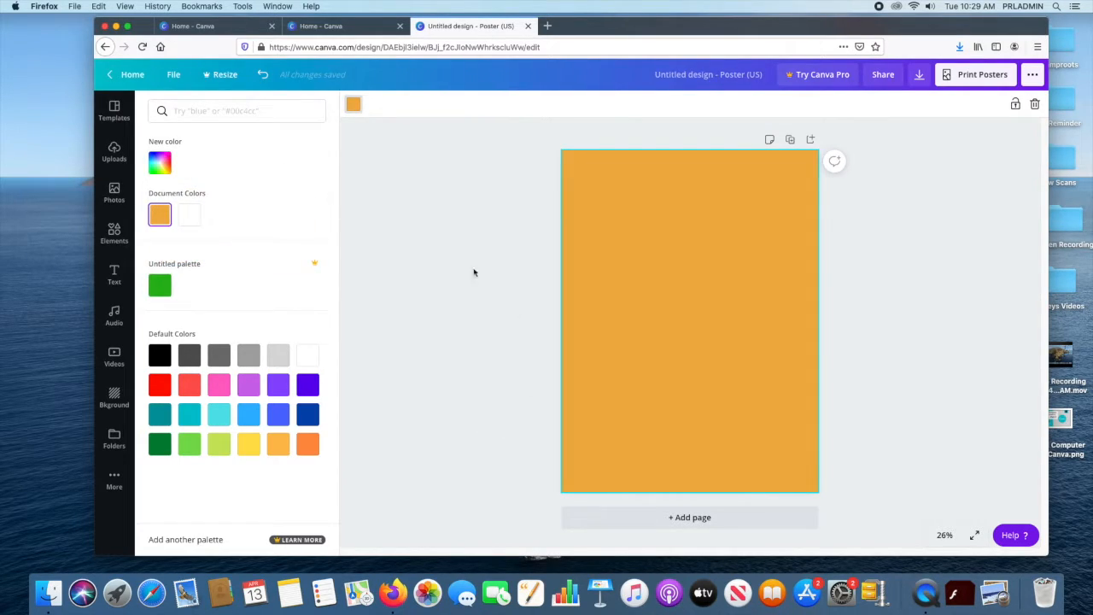
# - Search the poster templates for "library" and look through the designs
pyautogui.click(118, 111)
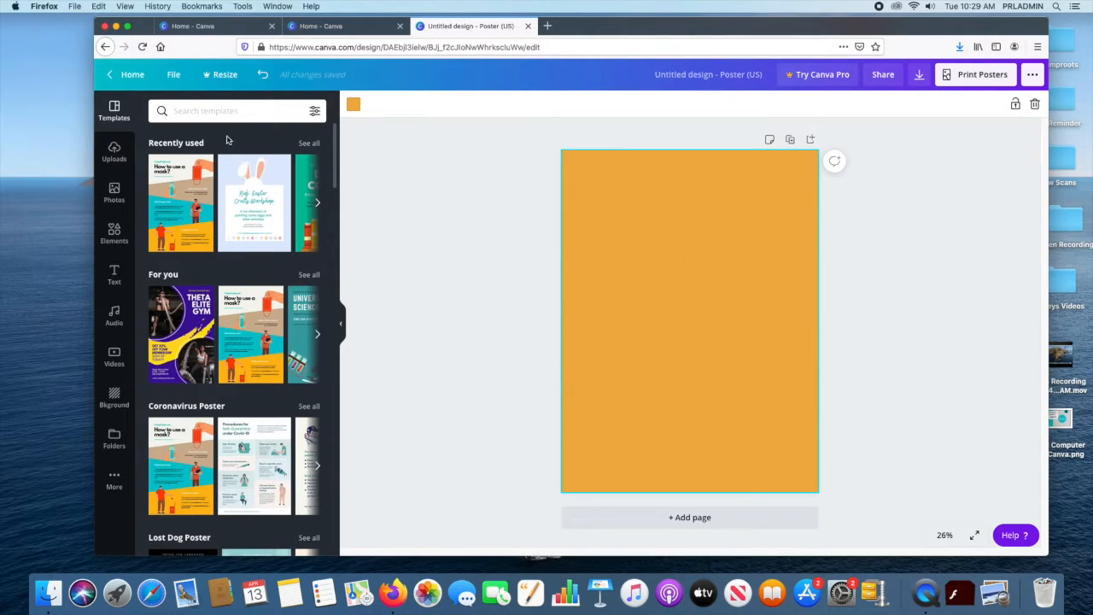
pyautogui.click(250, 116)
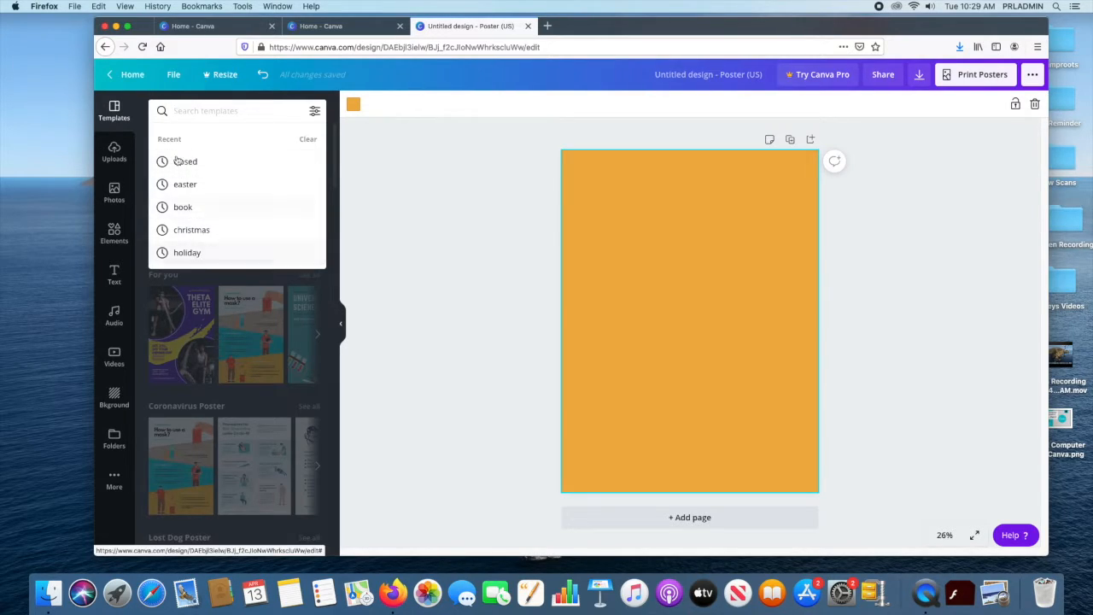
pyautogui.write('library')
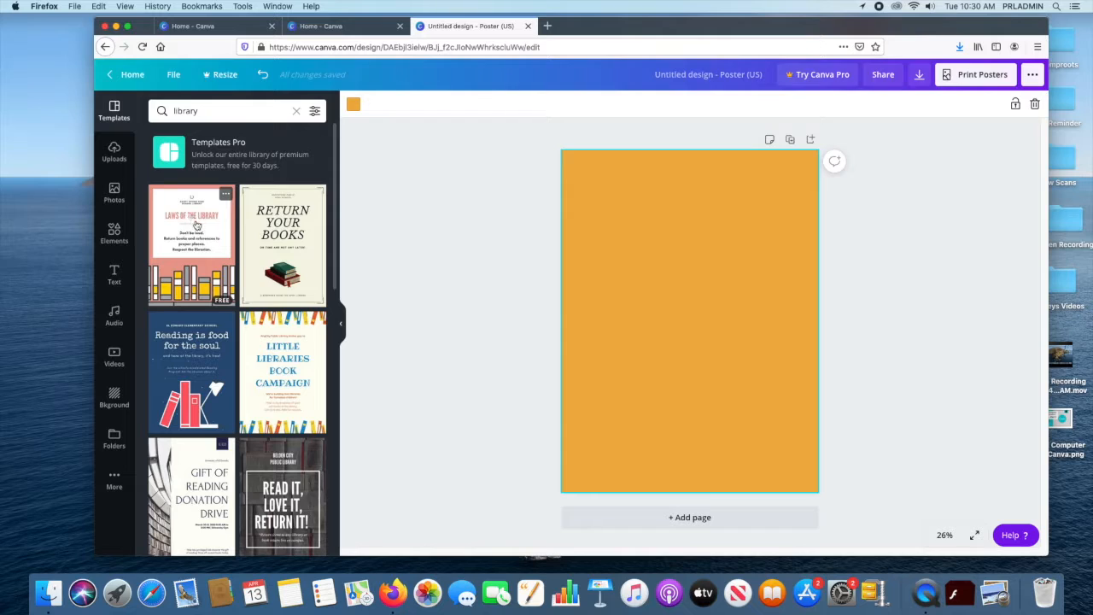
pyautogui.scroll(-10, 232, 395)
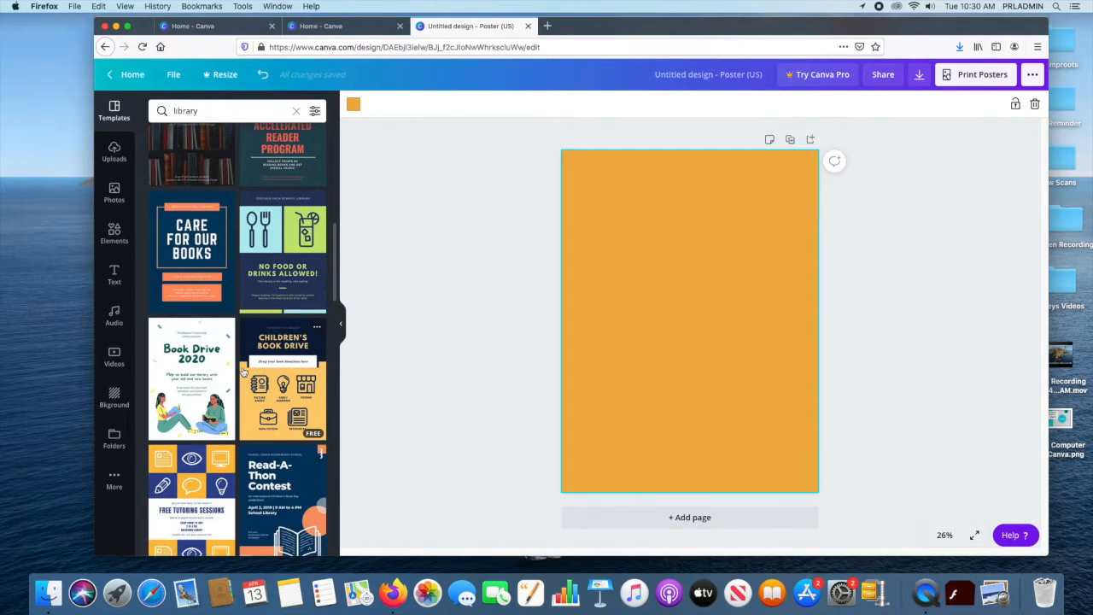
pyautogui.scroll(-8, 243, 371)
pyautogui.scroll(9, 240, 393)
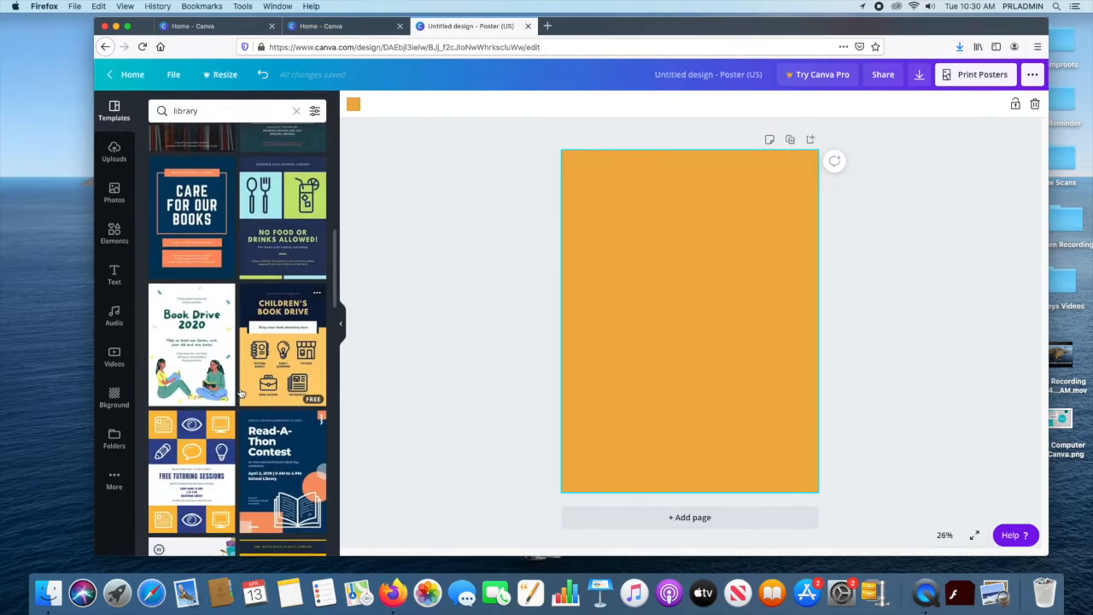
pyautogui.scroll(10, 240, 389)
# - Search the poster templates for "jazz" and look through the designs
pyautogui.click(203, 111)
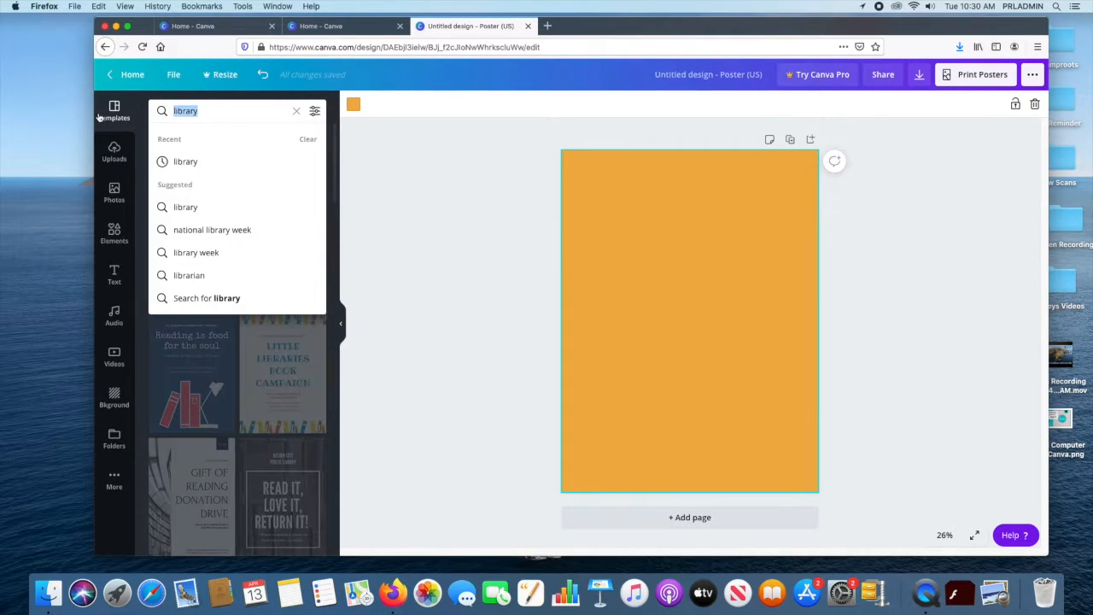
pyautogui.write('jazz')
pyautogui.press('Return')
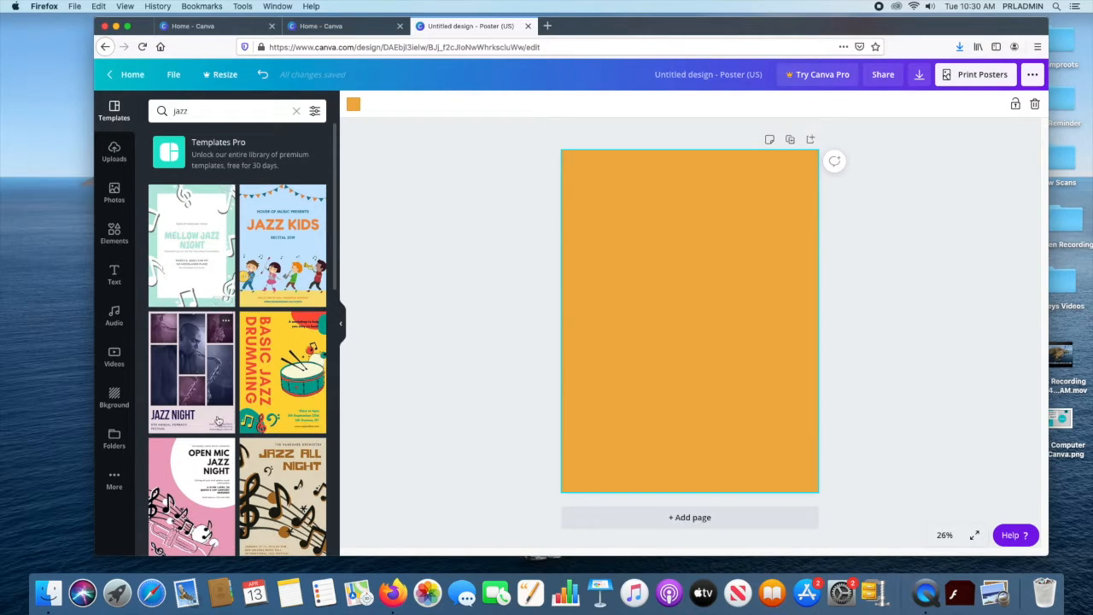
pyautogui.scroll(-3, 220, 411)
pyautogui.scroll(-5, 223, 409)
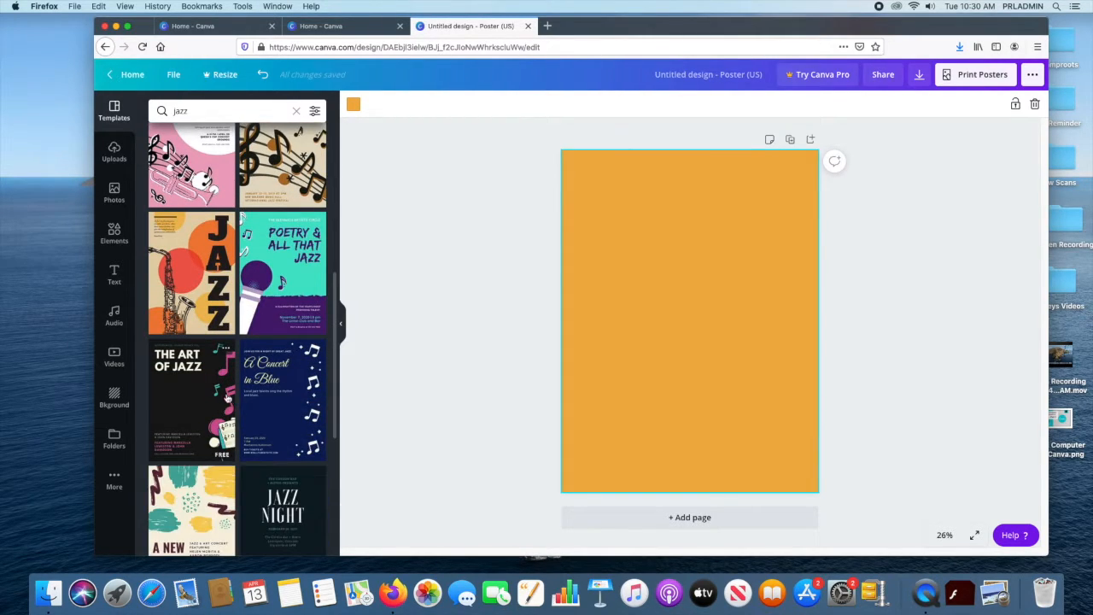
pyautogui.scroll(-3, 183, 322)
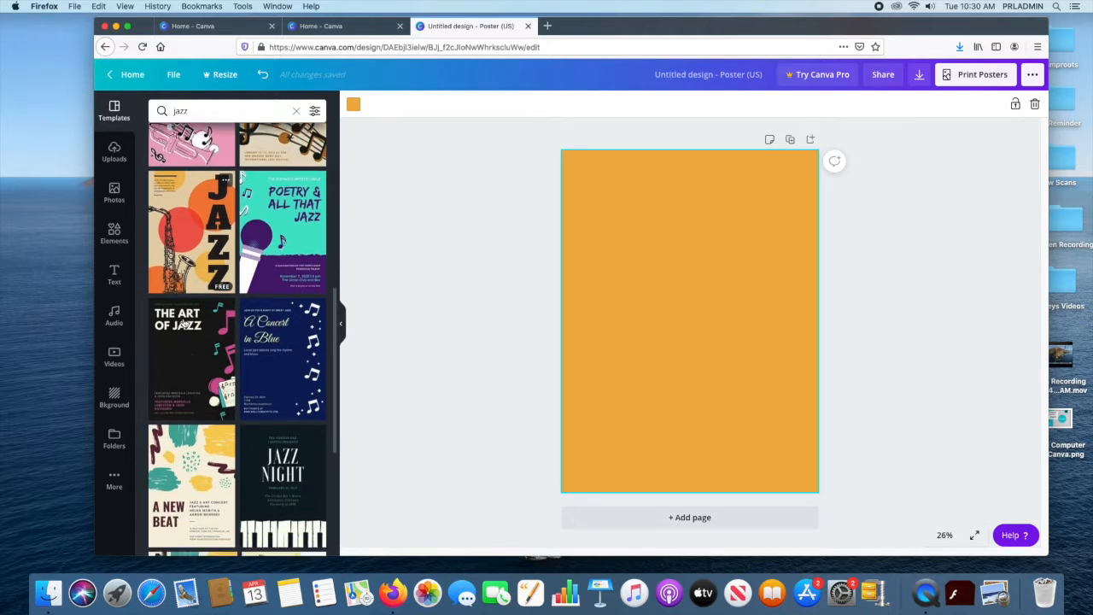
pyautogui.scroll(7, 200, 322)
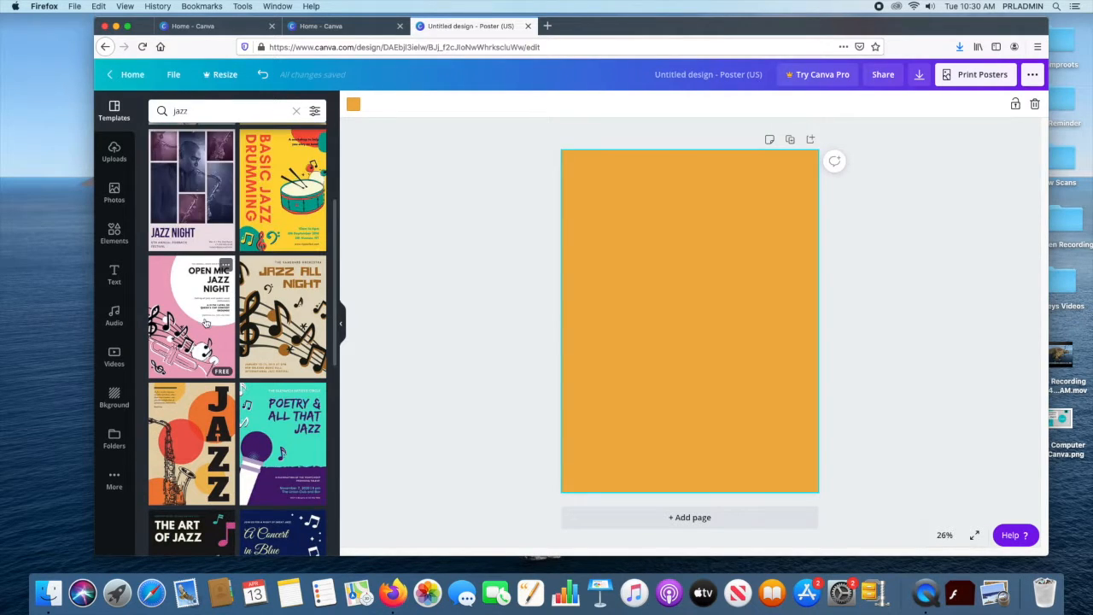
pyautogui.scroll(-15, 206, 321)
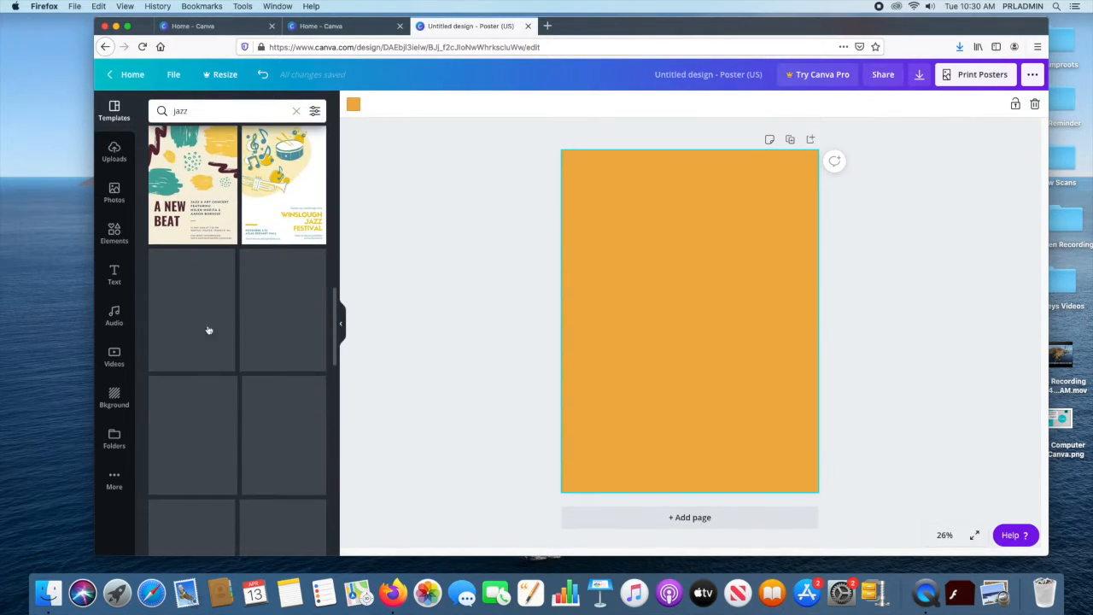
pyautogui.scroll(20, 207, 330)
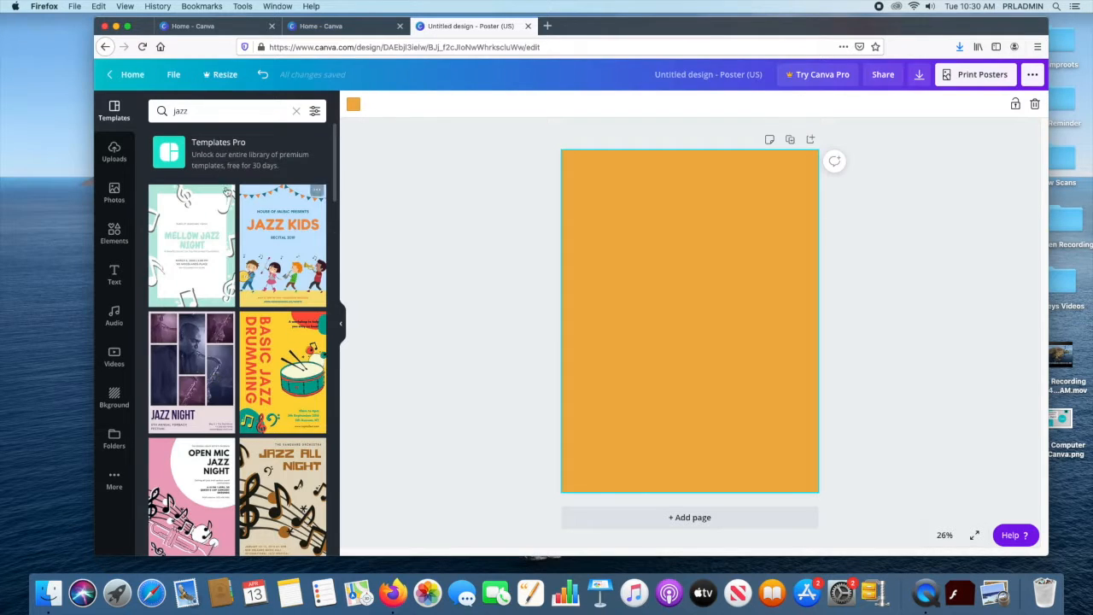
# - Search the poster templates for "instructions" and look through the designs
pyautogui.click(206, 110)
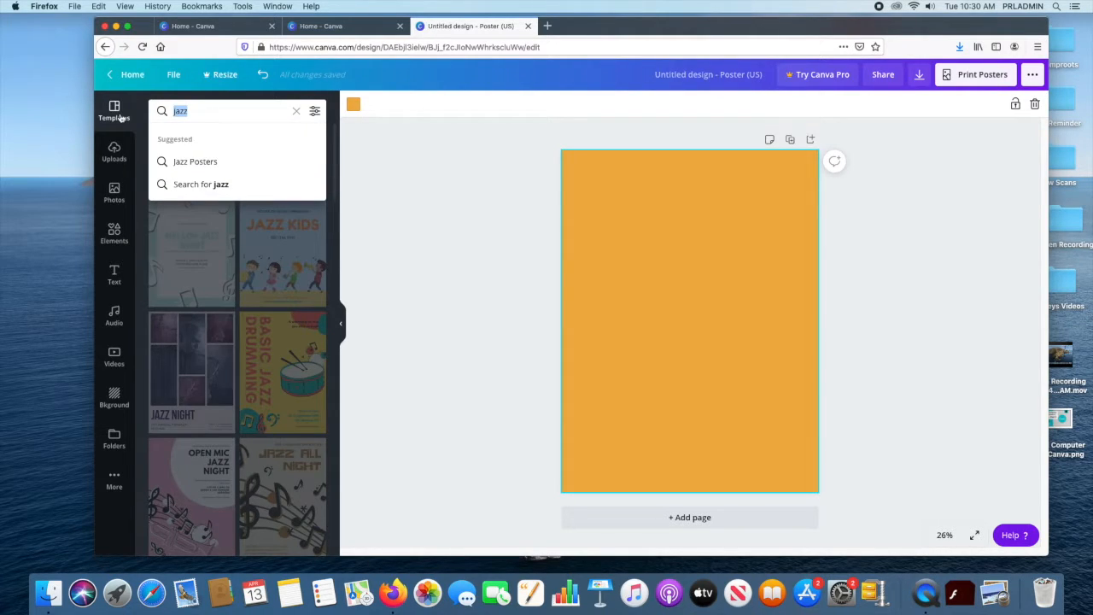
pyautogui.write('instructions')
pyautogui.press('Down')
pyautogui.press('Return')
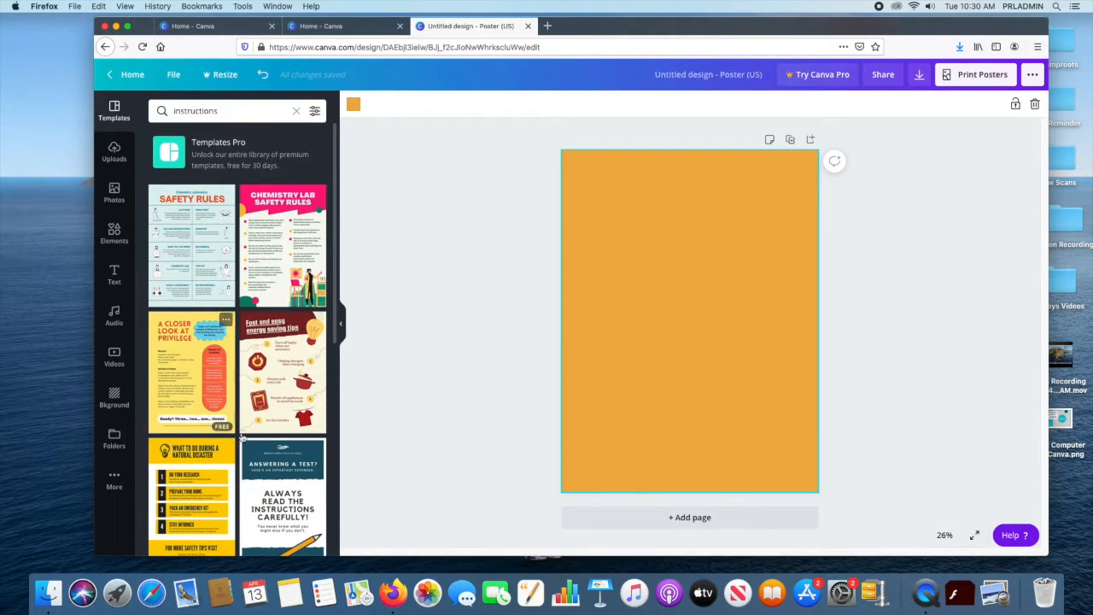
pyautogui.scroll(-3, 261, 409)
pyautogui.scroll(-4, 262, 341)
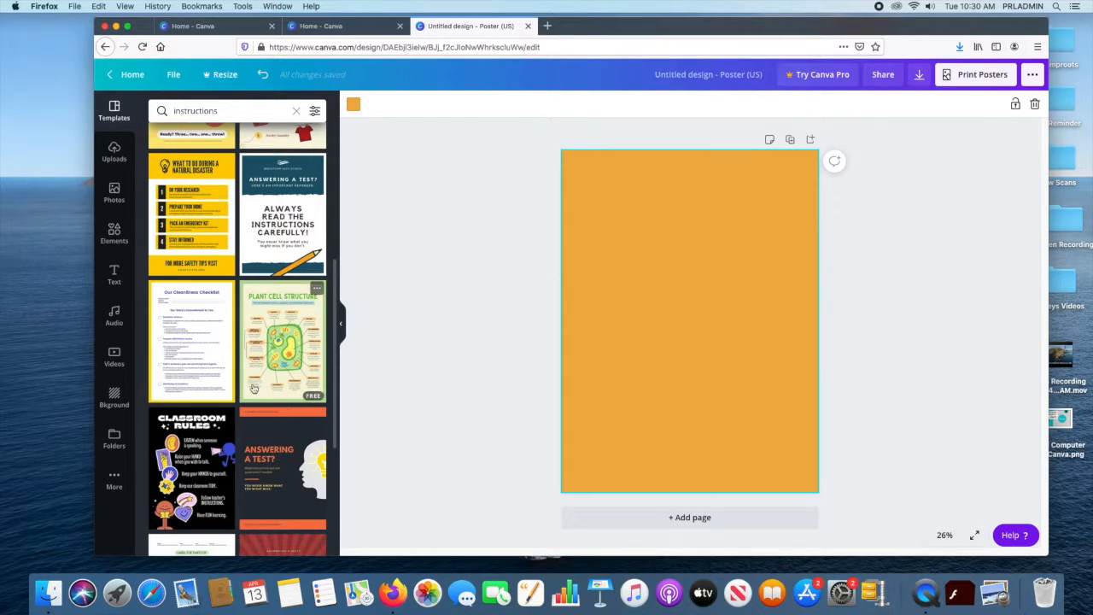
pyautogui.scroll(-5, 256, 393)
pyautogui.scroll(3, 264, 393)
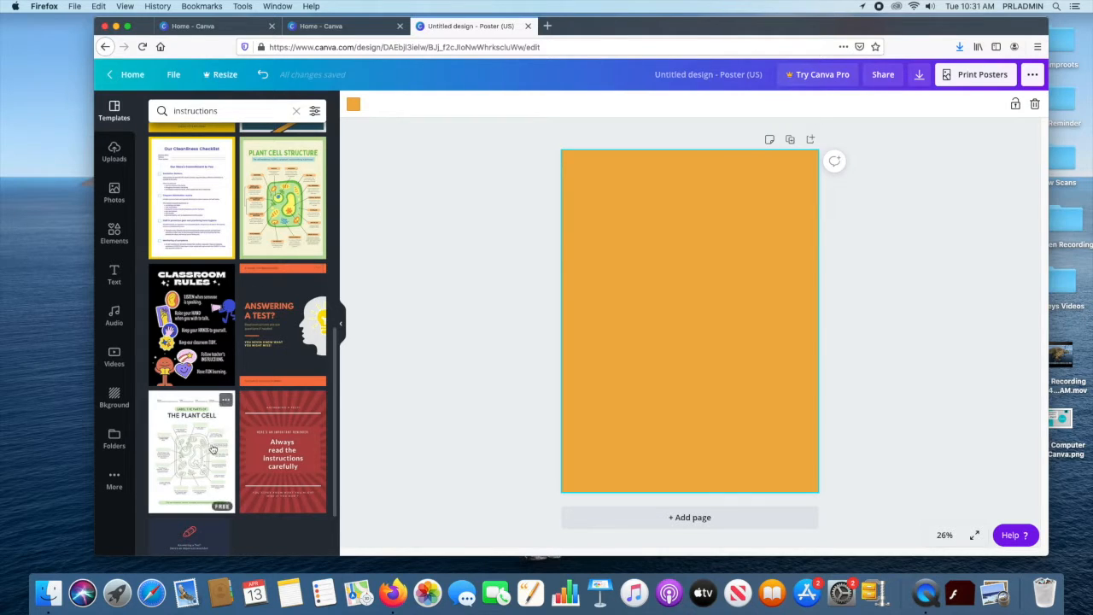
# - Apply the green Plant Cell Structure template from the "instructions" results to the poster
pyautogui.scroll(-1, 209, 444)
pyautogui.scroll(3, 244, 341)
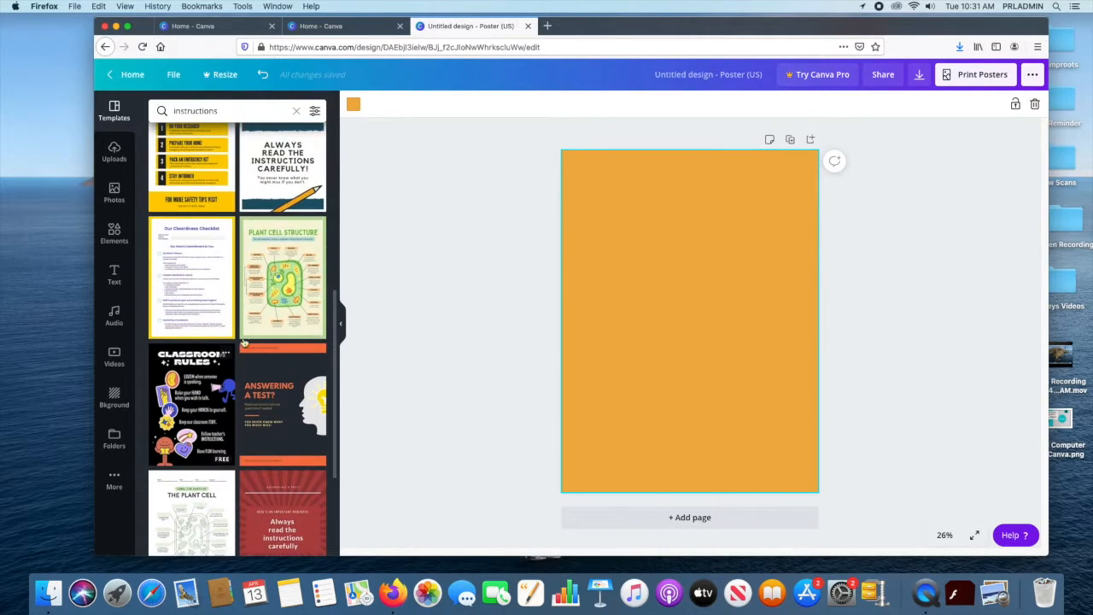
pyautogui.click(284, 266)
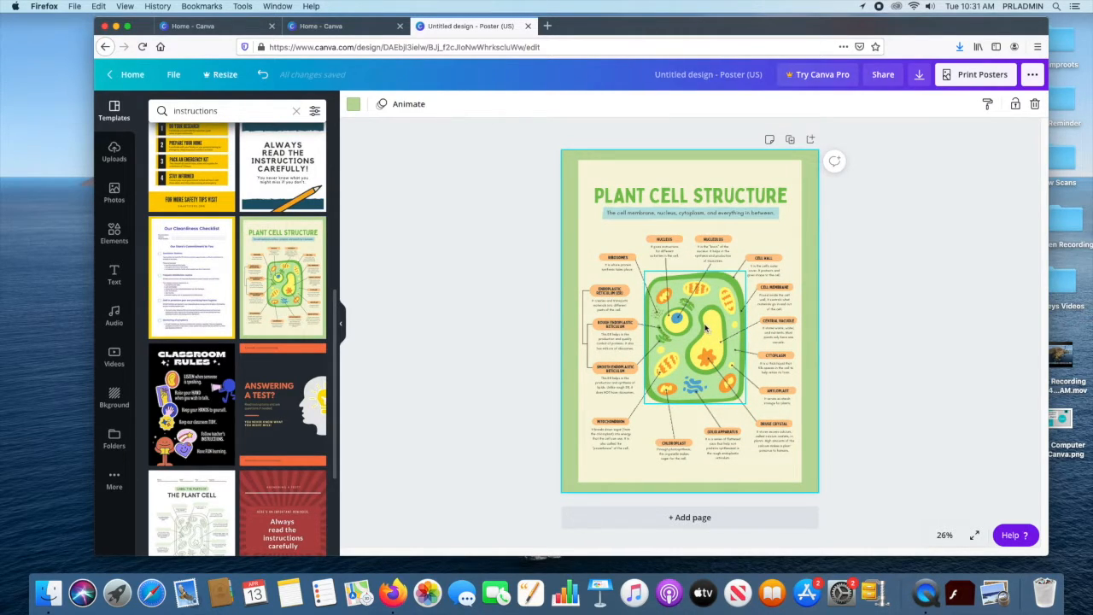
# - Examine the context options for the plant cell illustration and select the cream panel behind it as a separate element
pyautogui.click(705, 328)
pyautogui.rightClick(707, 318)
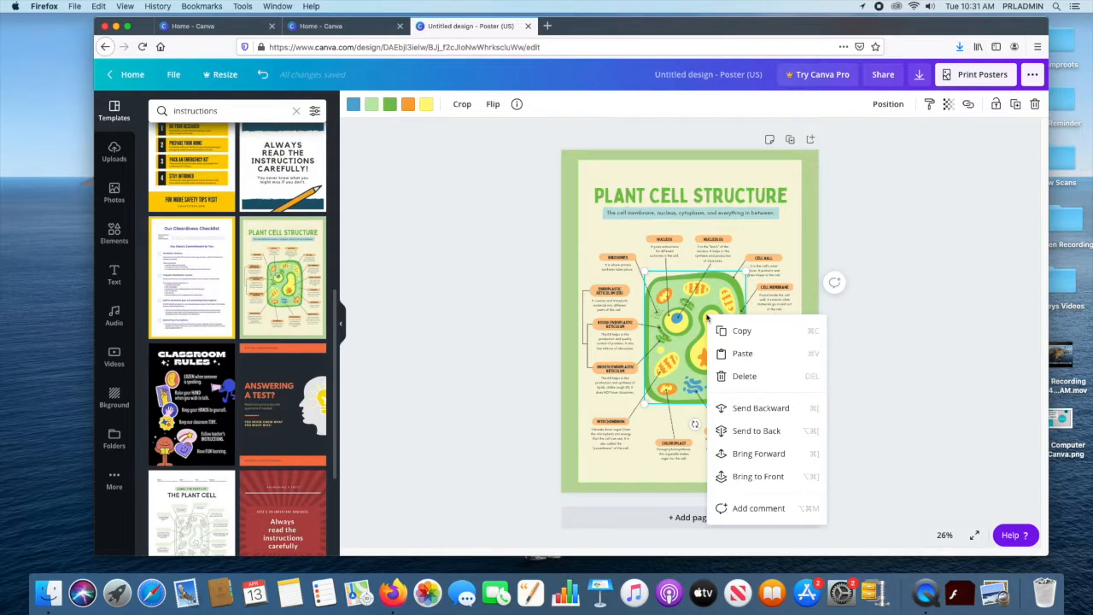
pyautogui.click(931, 321)
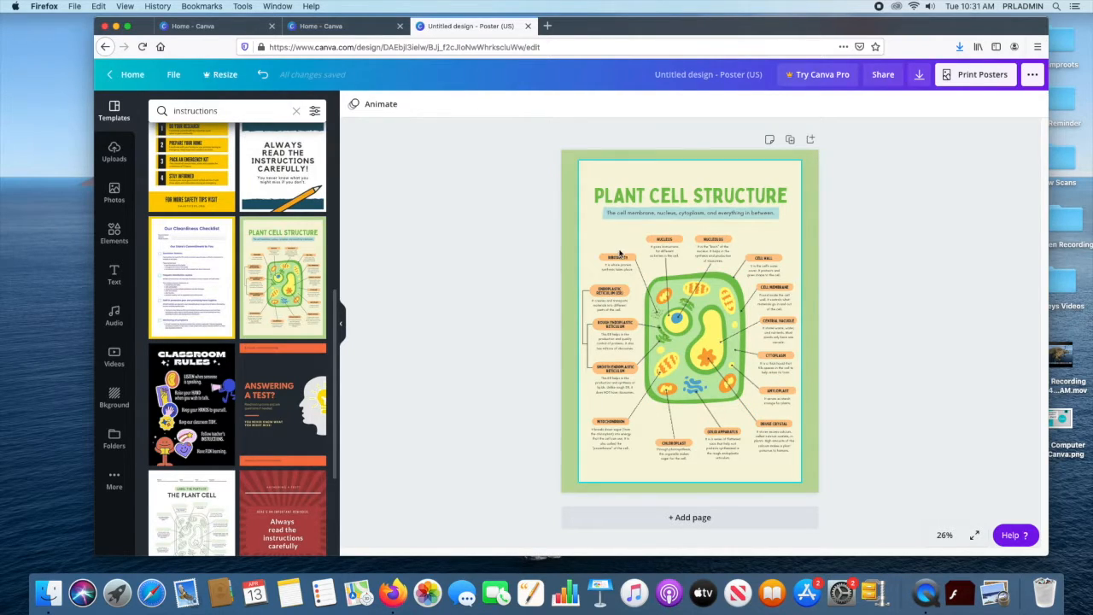
pyautogui.click(582, 407)
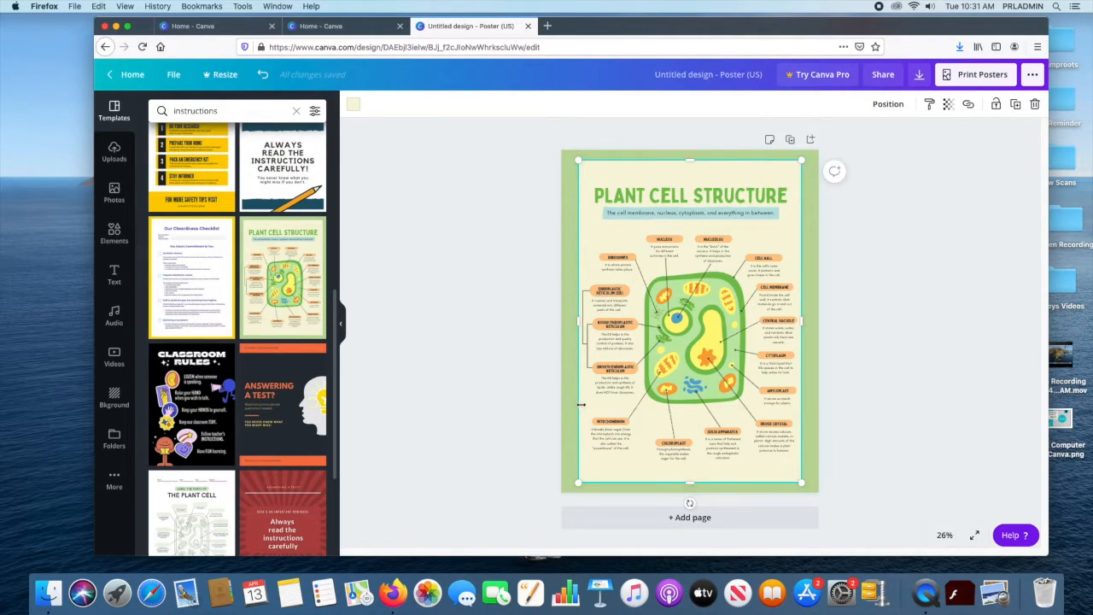
pyautogui.click(918, 305)
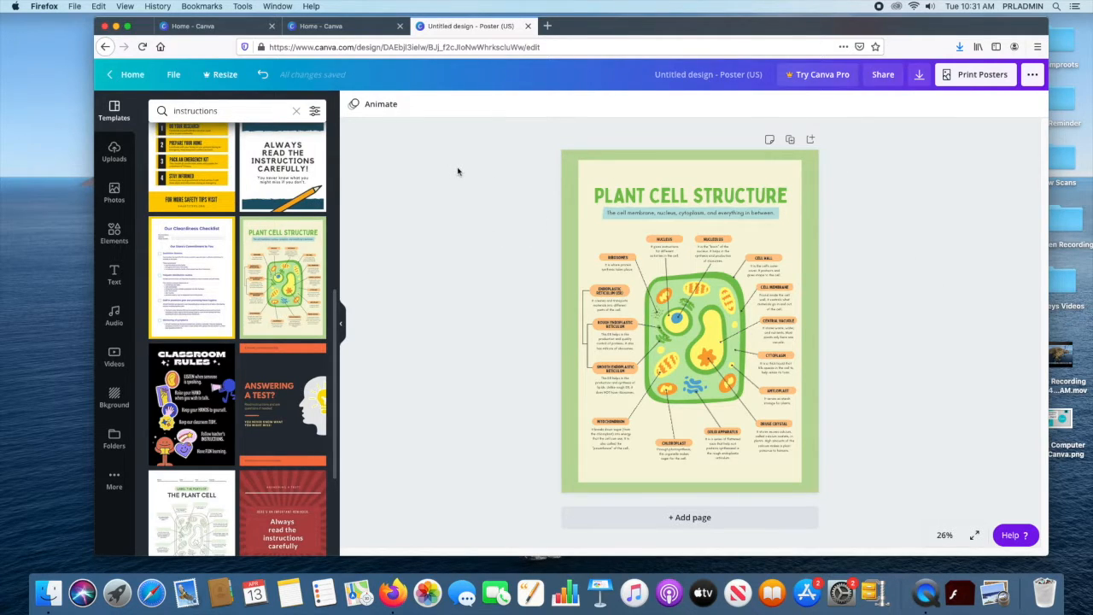
# - Replace the poster's design with the light blue Chemistry Laboratory Safety Rules template
pyautogui.scroll(-2, 324, 231)
pyautogui.scroll(10, 288, 205)
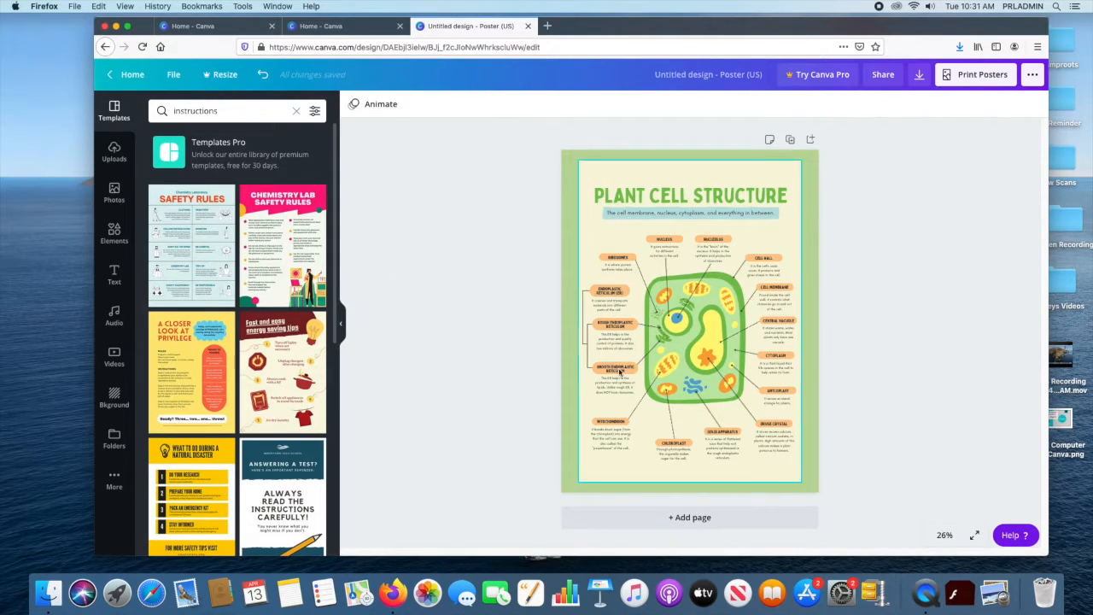
pyautogui.click(235, 261)
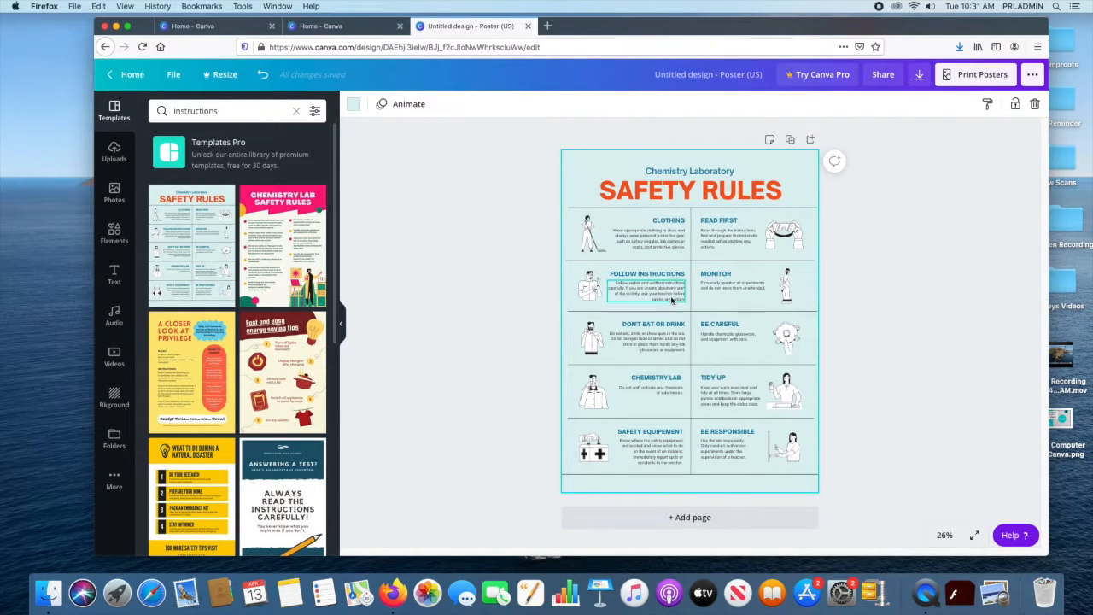
# - Add a blank second page to the Safety Rules poster and look over both pages
pyautogui.click(699, 517)
pyautogui.scroll(5, 781, 416)
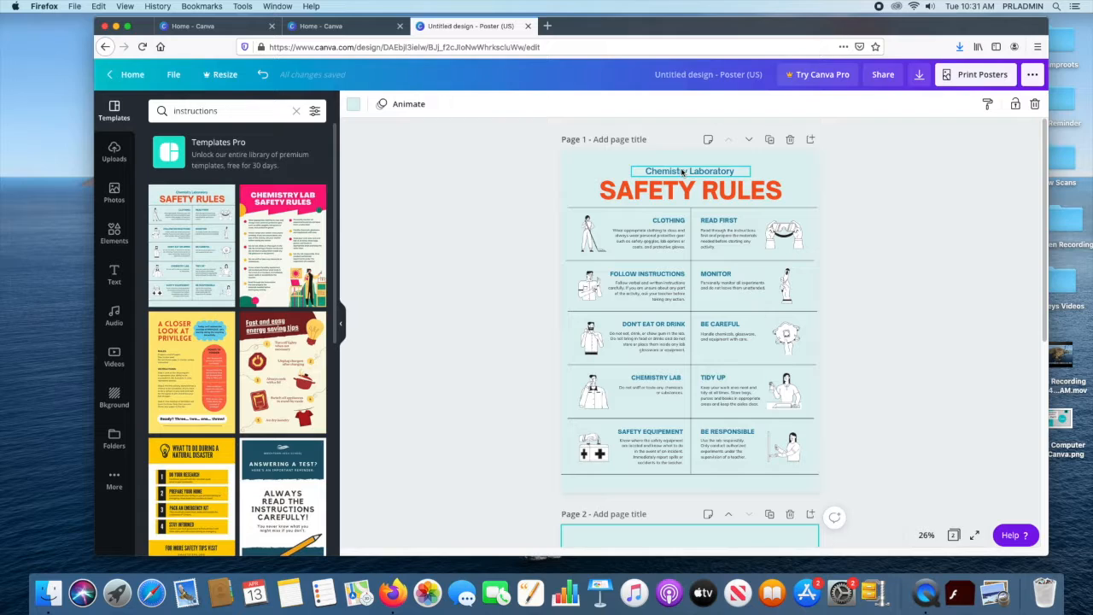
pyautogui.scroll(-5, 882, 287)
pyautogui.scroll(3, 880, 292)
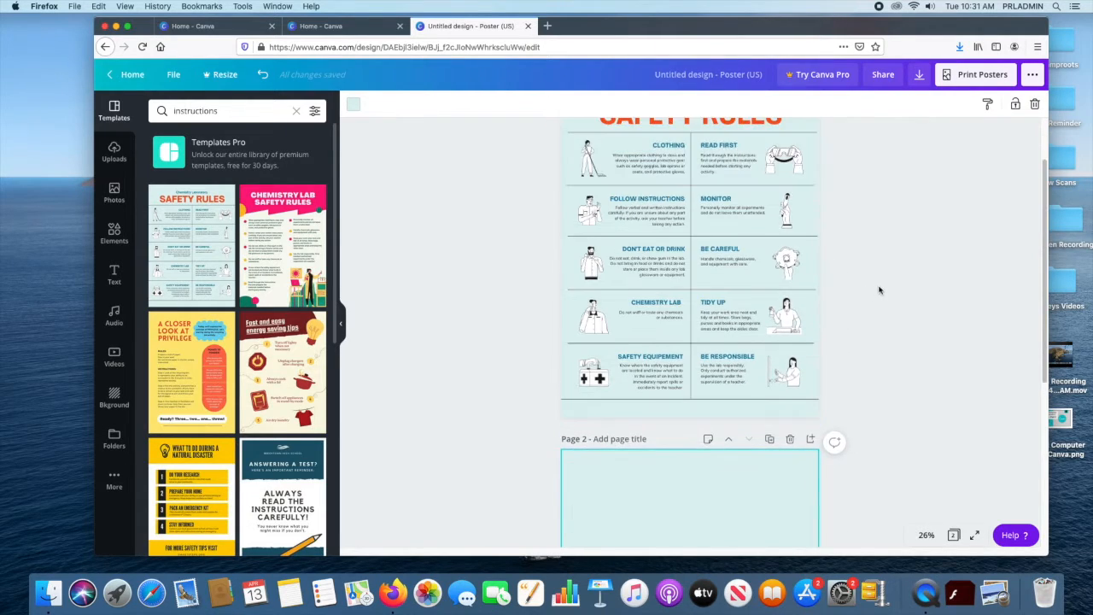
pyautogui.scroll(2, 803, 179)
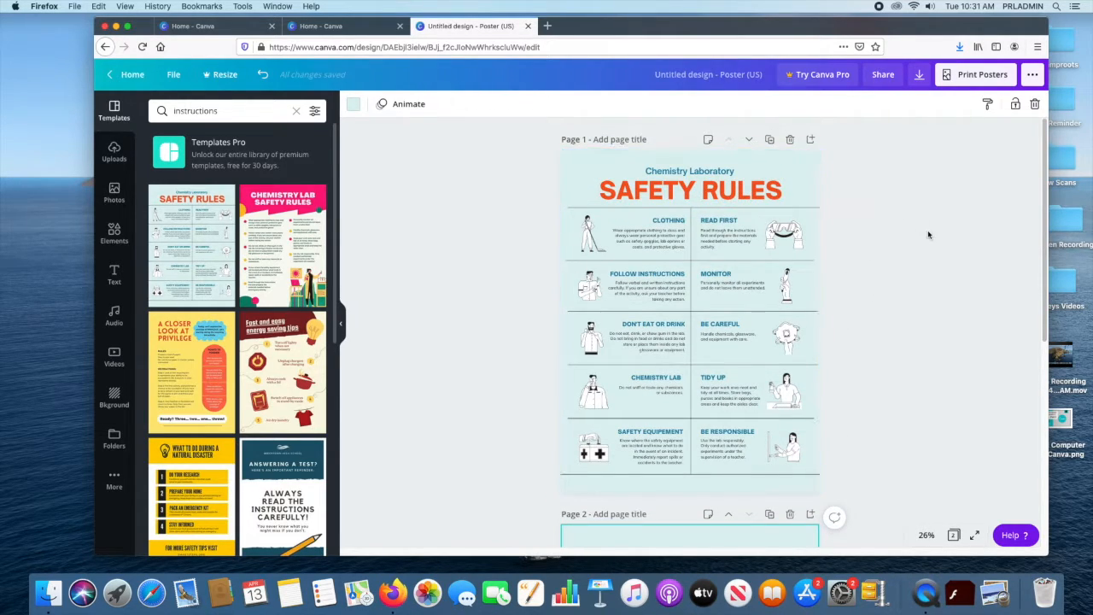
pyautogui.scroll(-5, 931, 231)
pyautogui.scroll(-2, 666, 389)
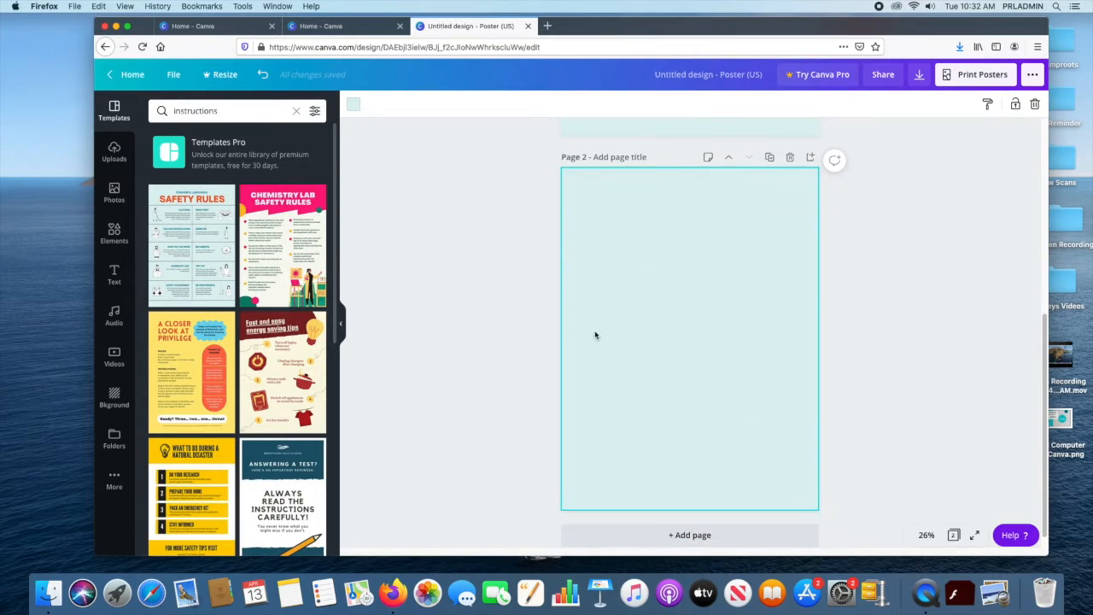
pyautogui.scroll(6, 752, 269)
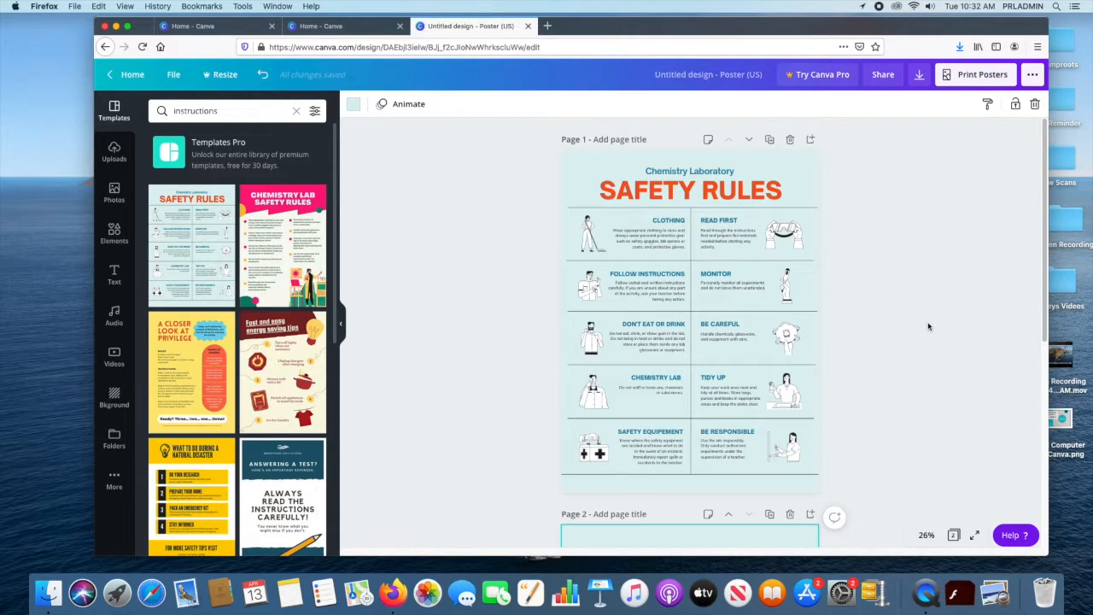
# - Delete the blank second page from the design
pyautogui.scroll(-5, 910, 312)
pyautogui.scroll(5, 908, 313)
pyautogui.click(789, 515)
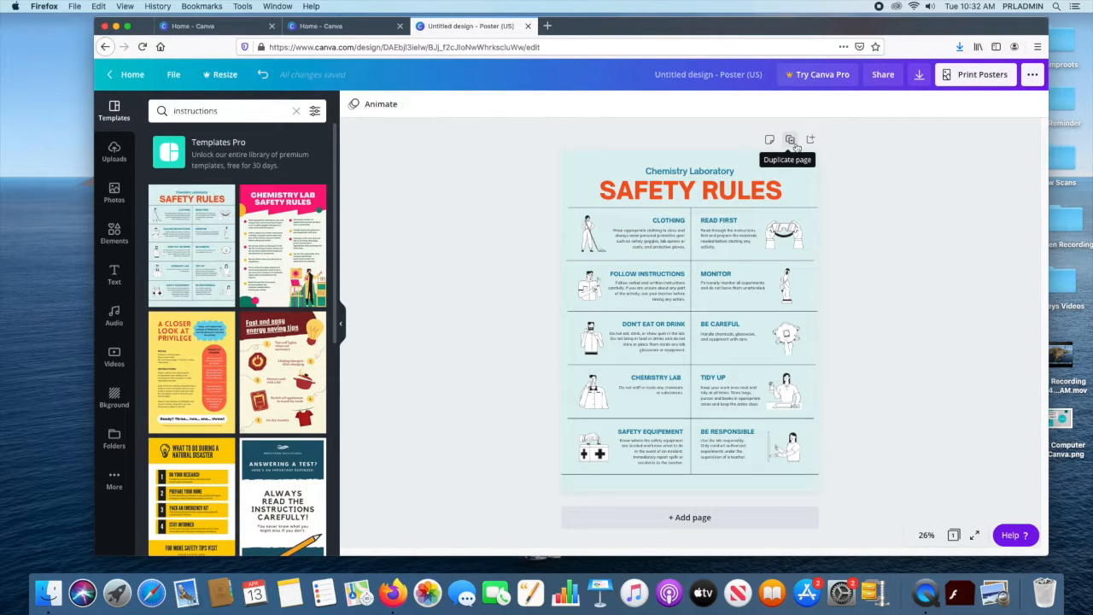
# - Duplicate the Safety Rules page, look over the copy, and delete it again
pyautogui.click(791, 141)
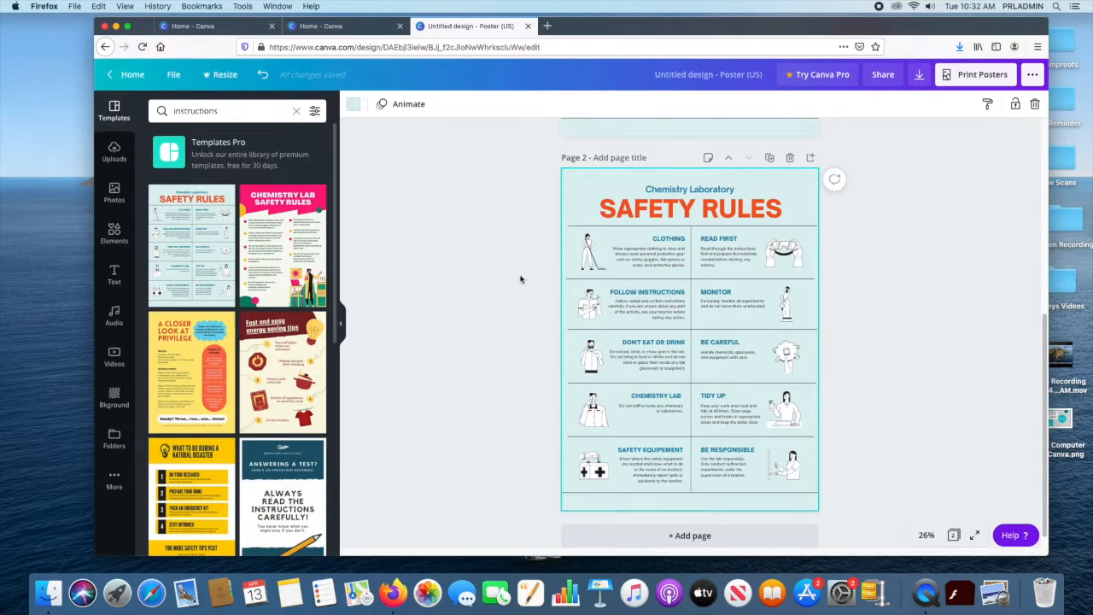
pyautogui.scroll(-1, 775, 331)
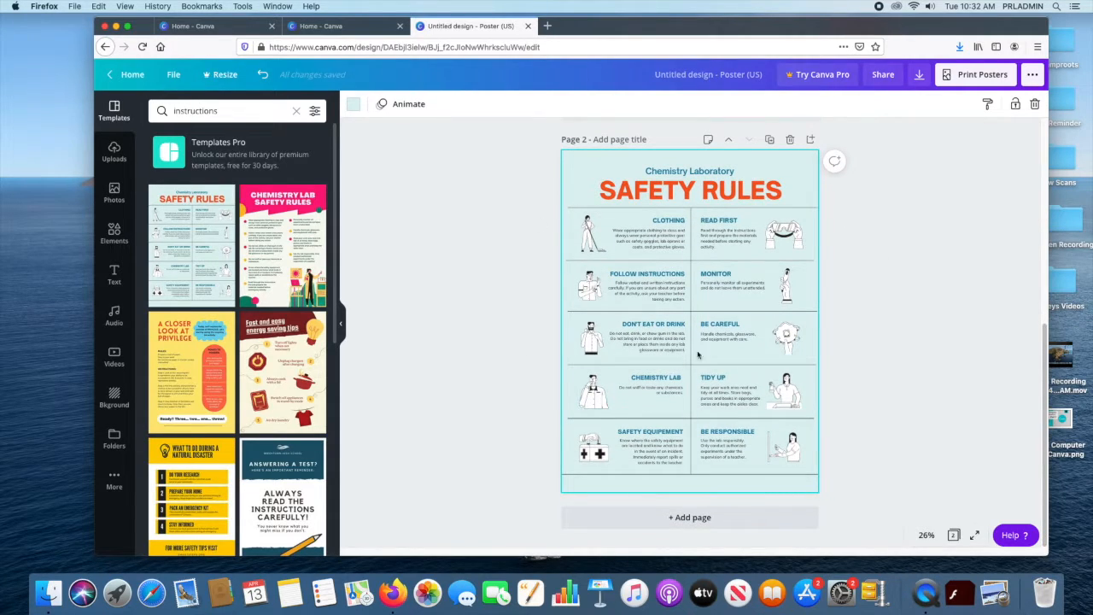
pyautogui.scroll(2, 703, 338)
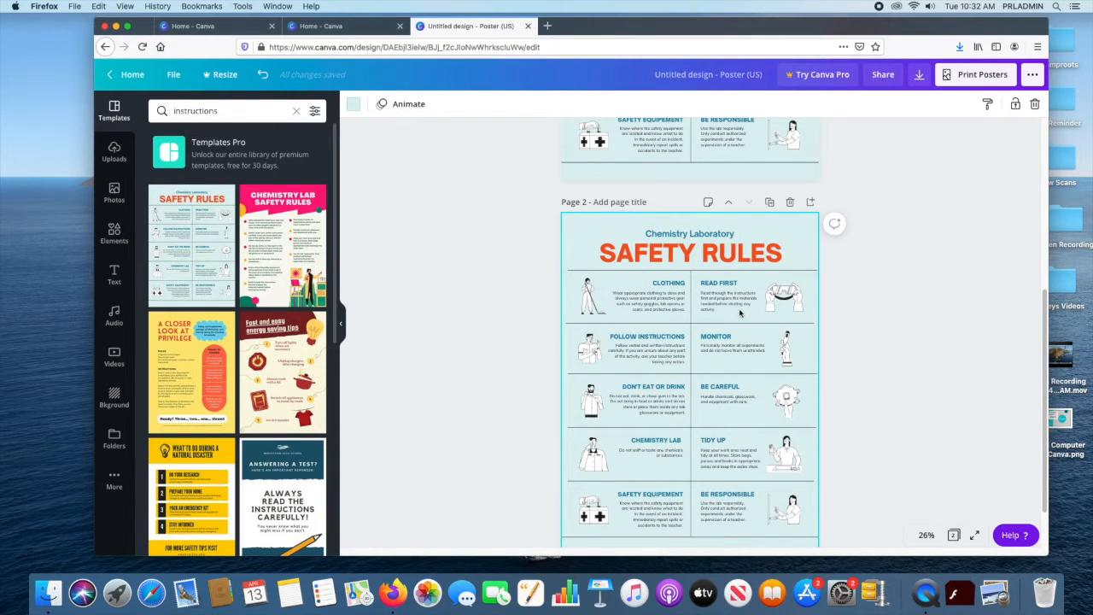
pyautogui.scroll(-1, 949, 421)
pyautogui.scroll(4, 949, 421)
pyautogui.scroll(3, 949, 421)
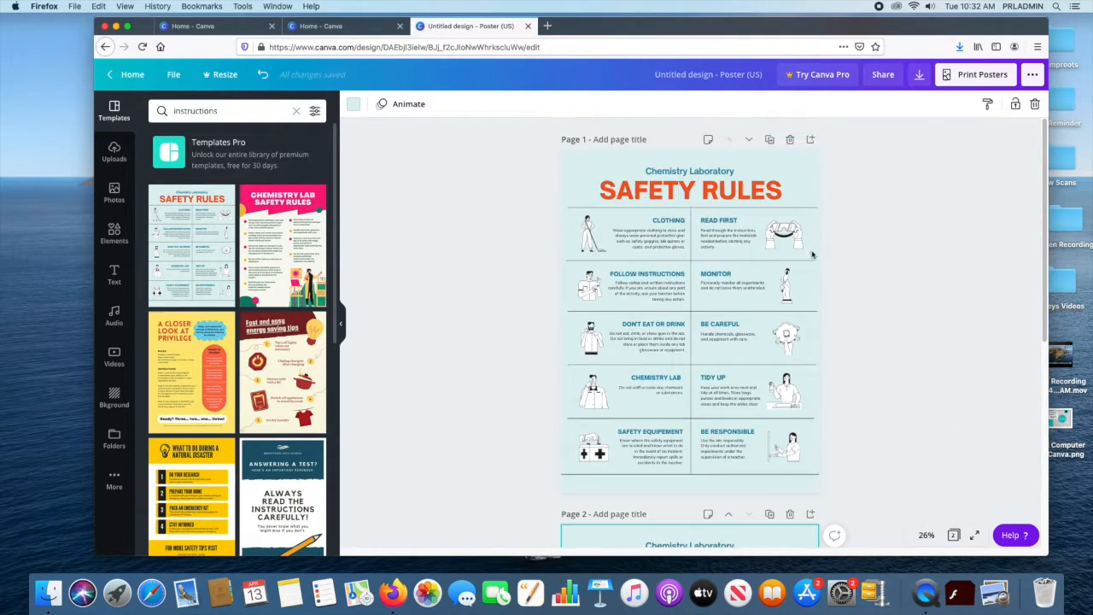
pyautogui.click(788, 515)
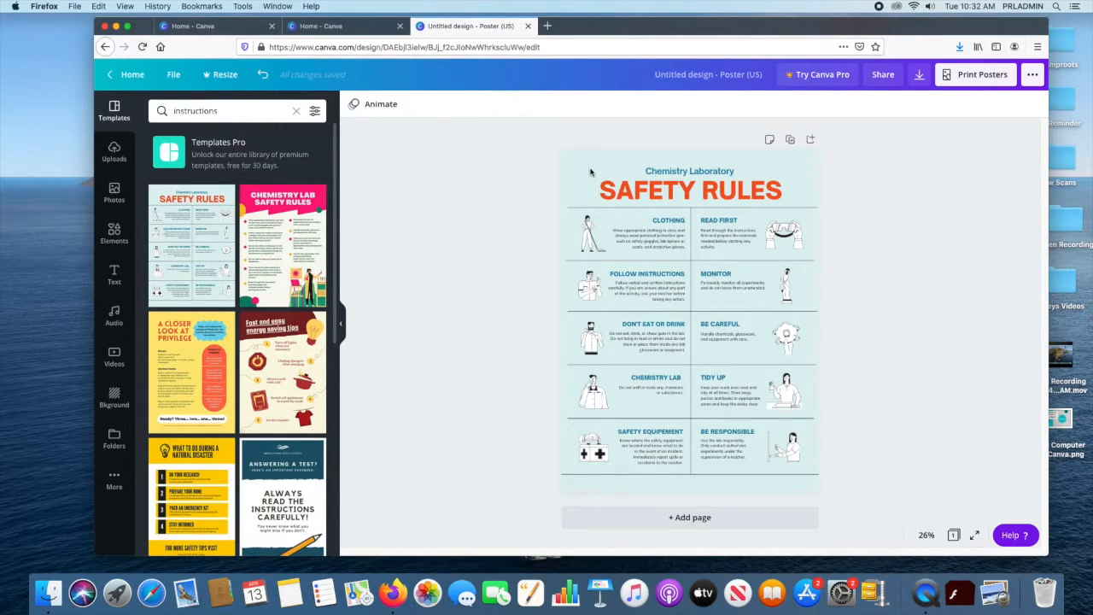
# - Clear the "instructions" search and return to the full template list
pyautogui.click(315, 111)
pyautogui.click(314, 112)
pyautogui.click(124, 114)
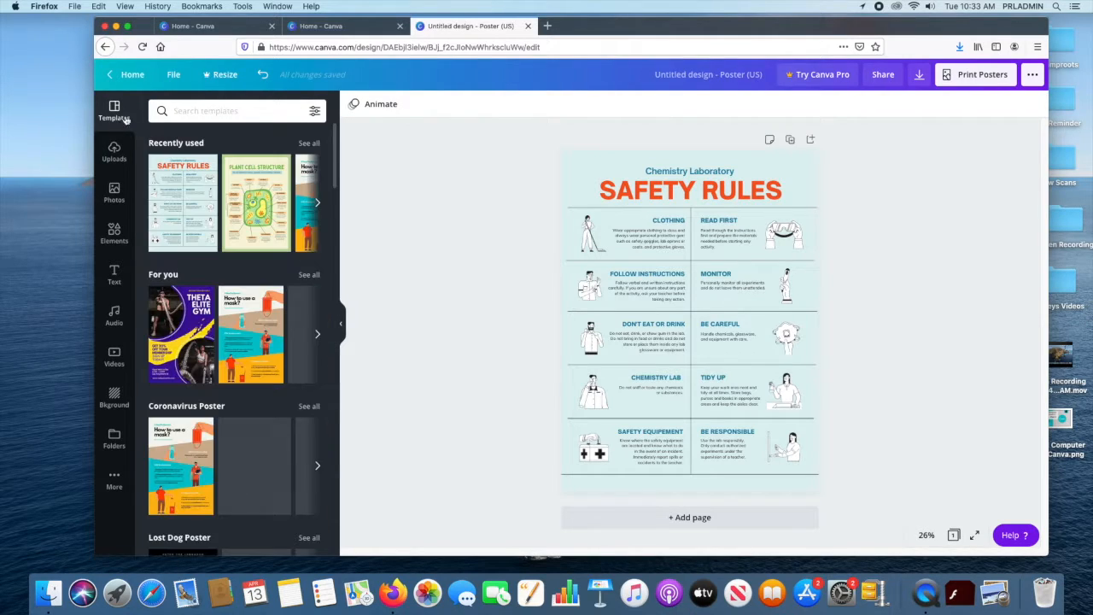
# - Filter the poster templates by the dark blue color and look through the matching designs
pyautogui.click(314, 111)
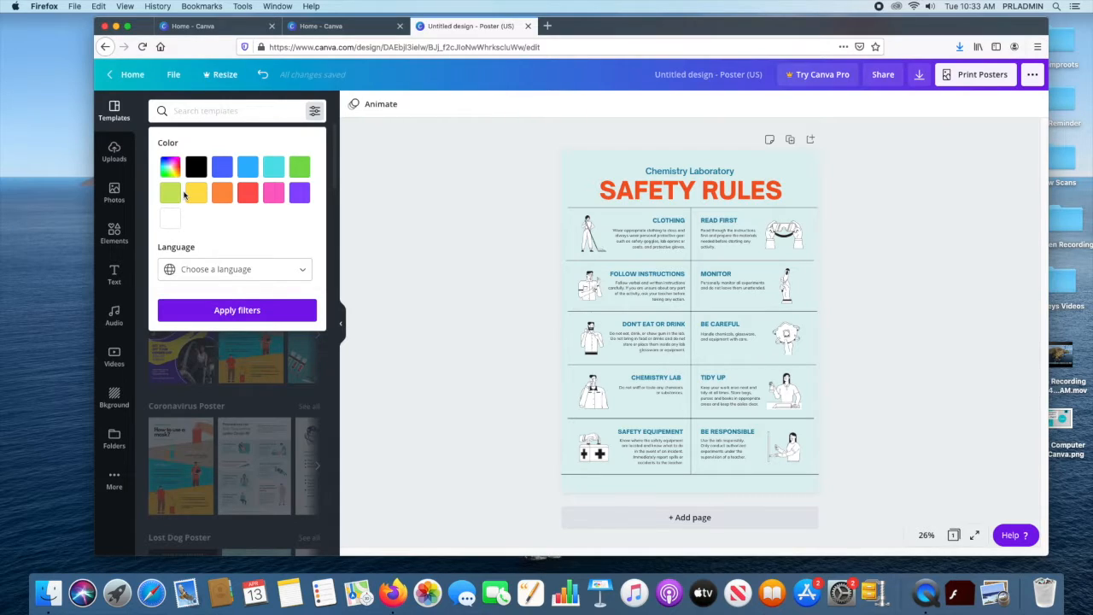
pyautogui.click(221, 167)
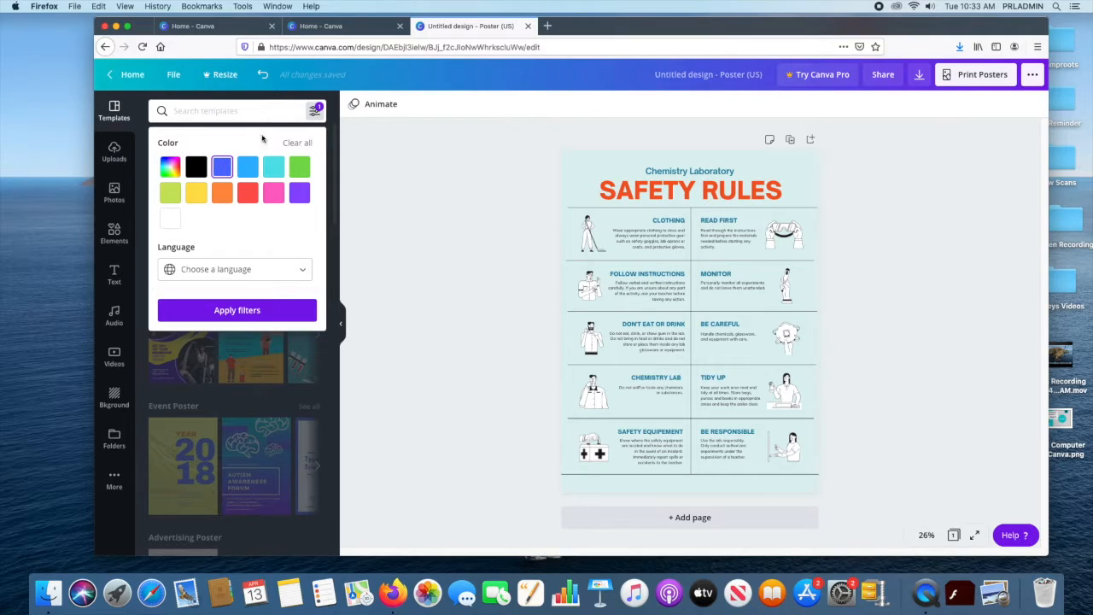
pyautogui.click(392, 167)
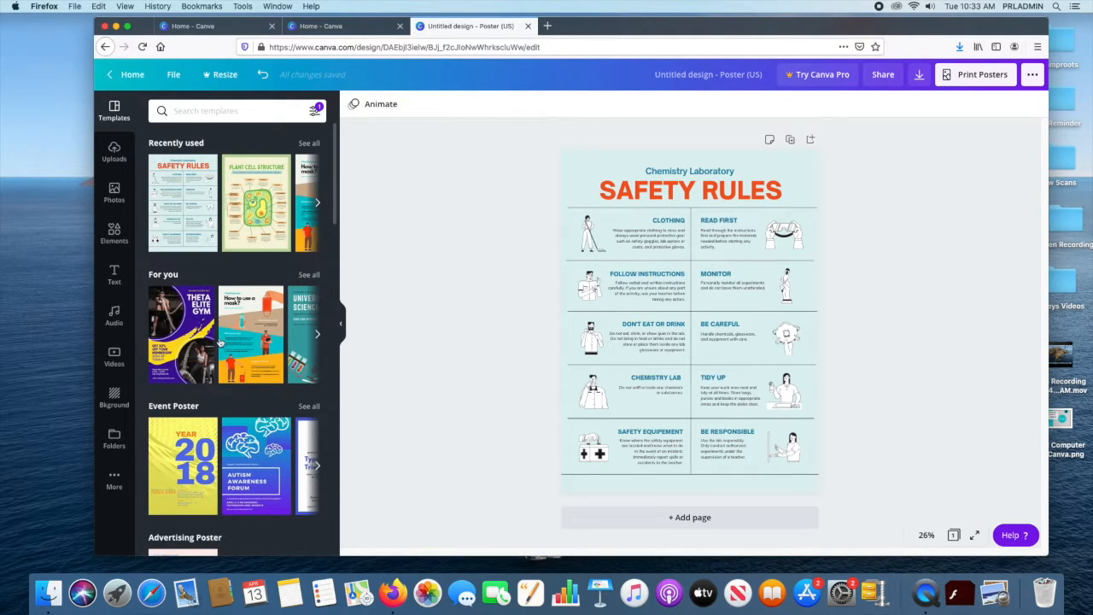
pyautogui.scroll(-5, 213, 336)
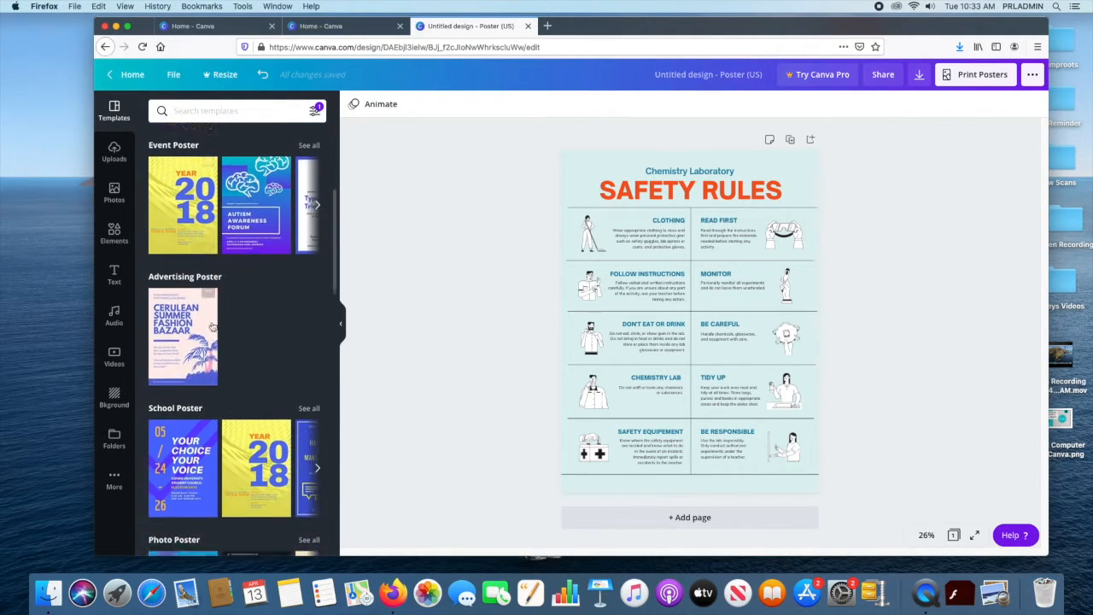
pyautogui.scroll(5, 221, 354)
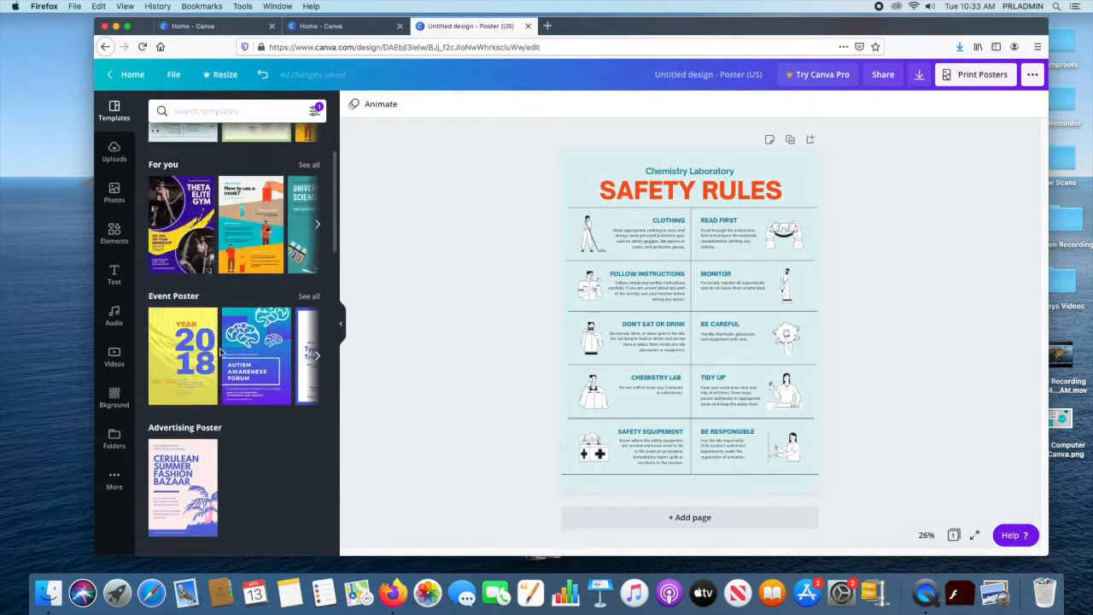
pyautogui.scroll(-5, 219, 232)
pyautogui.scroll(-3, 228, 261)
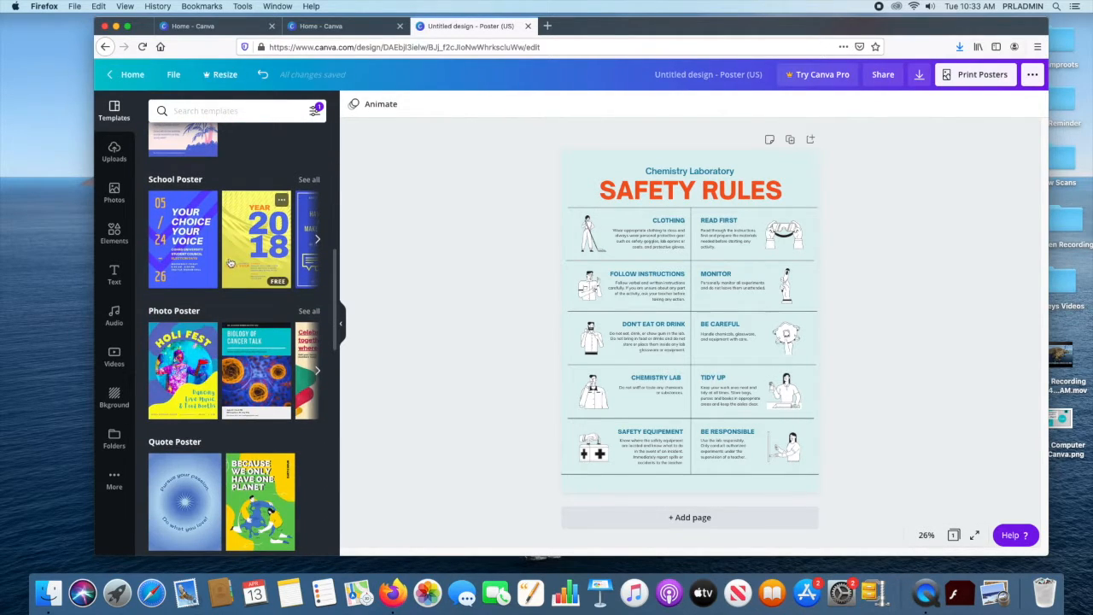
pyautogui.scroll(-4, 259, 331)
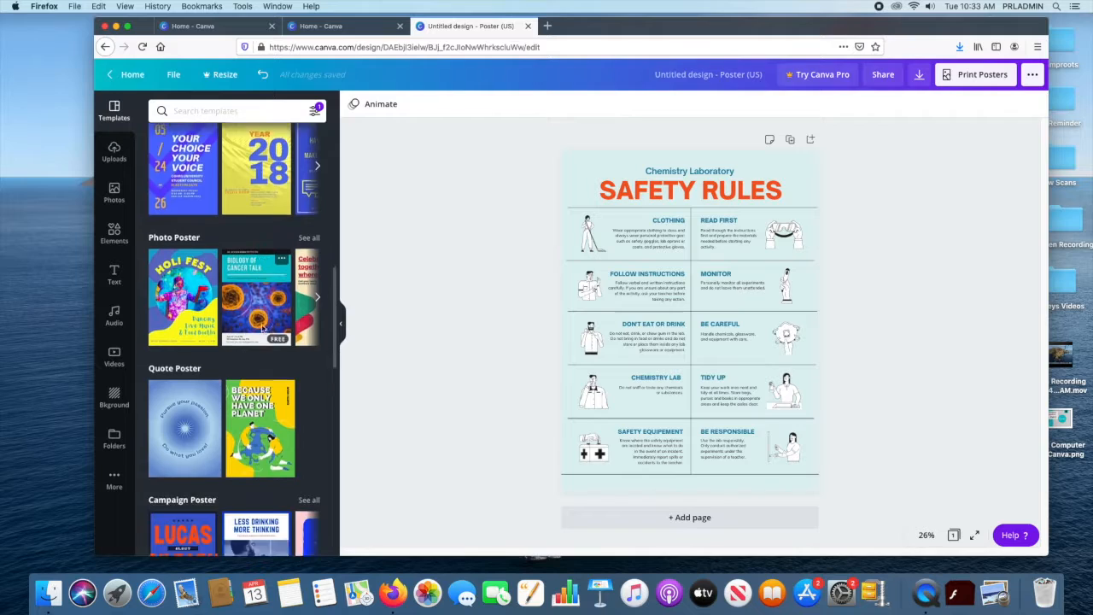
pyautogui.scroll(8, 268, 327)
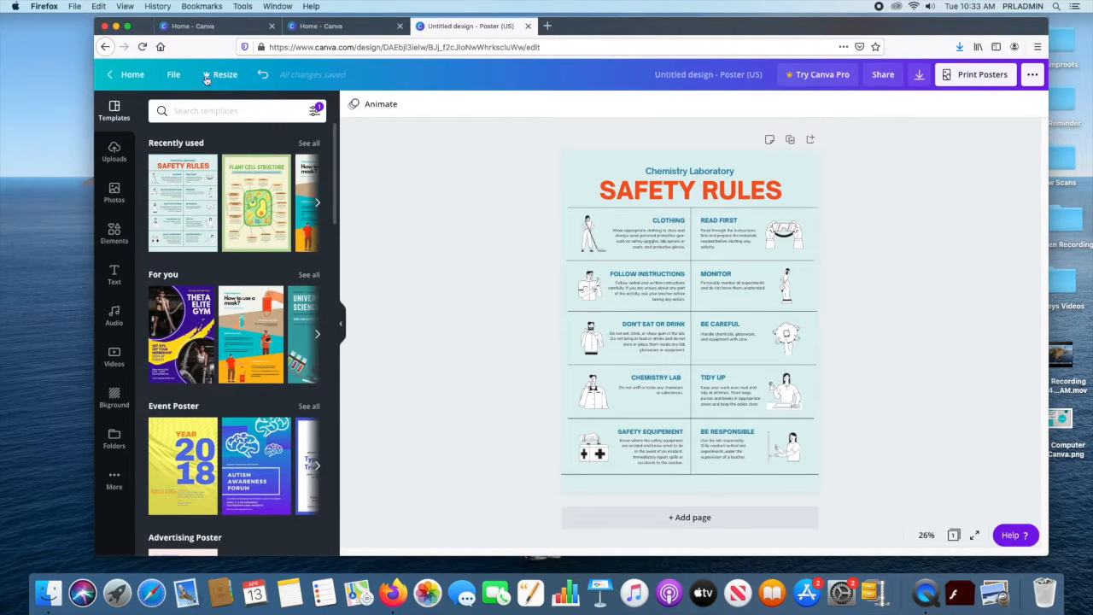
# - View the available template languages and clear the blue color filter
pyautogui.click(313, 111)
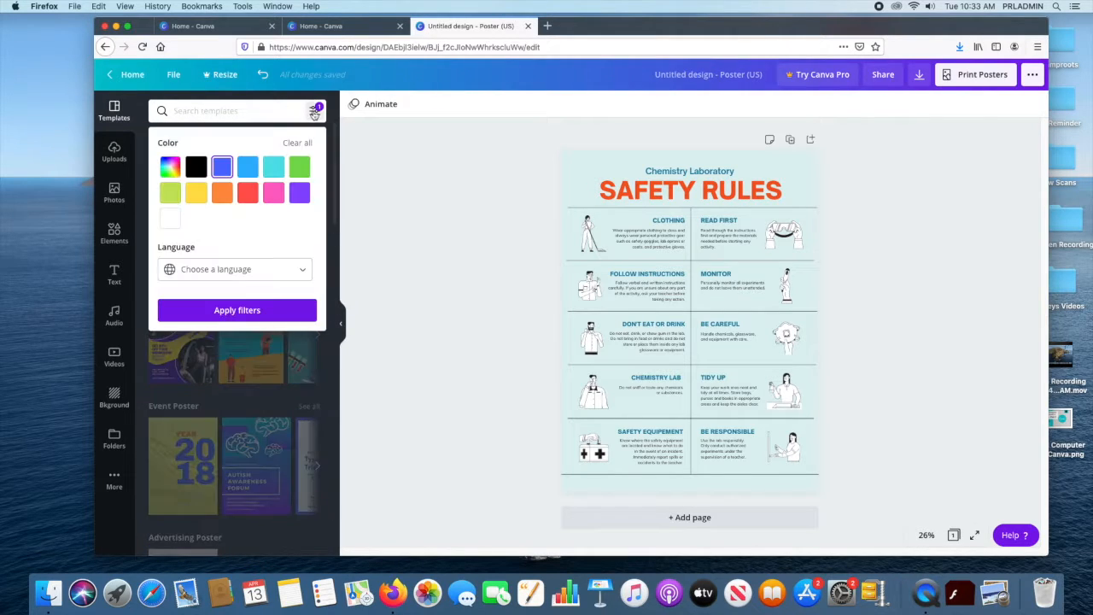
pyautogui.click(267, 268)
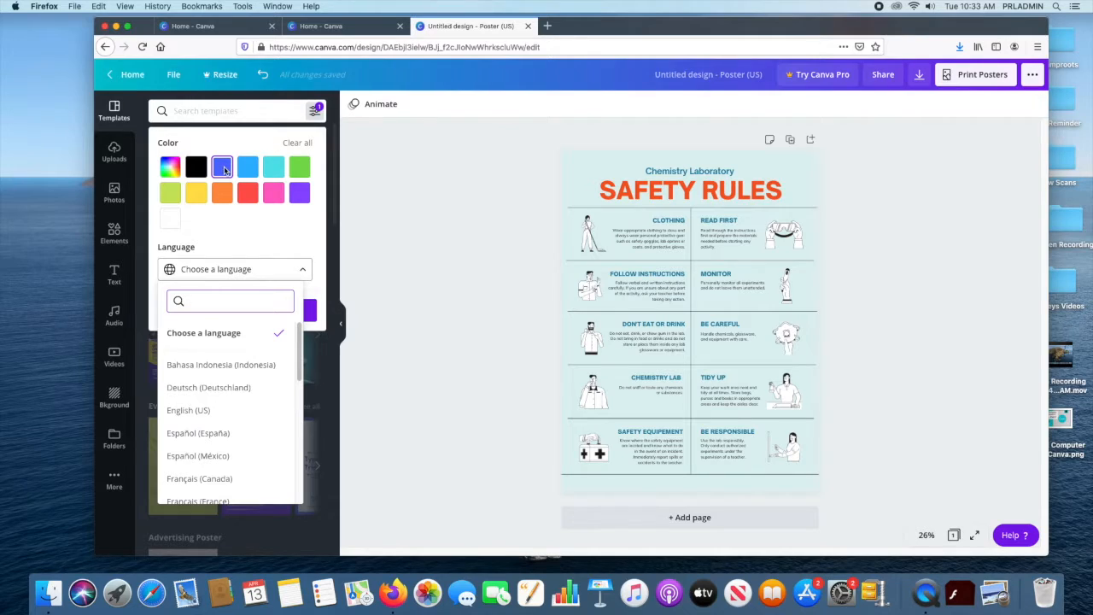
pyautogui.click(223, 168)
pyautogui.click(298, 143)
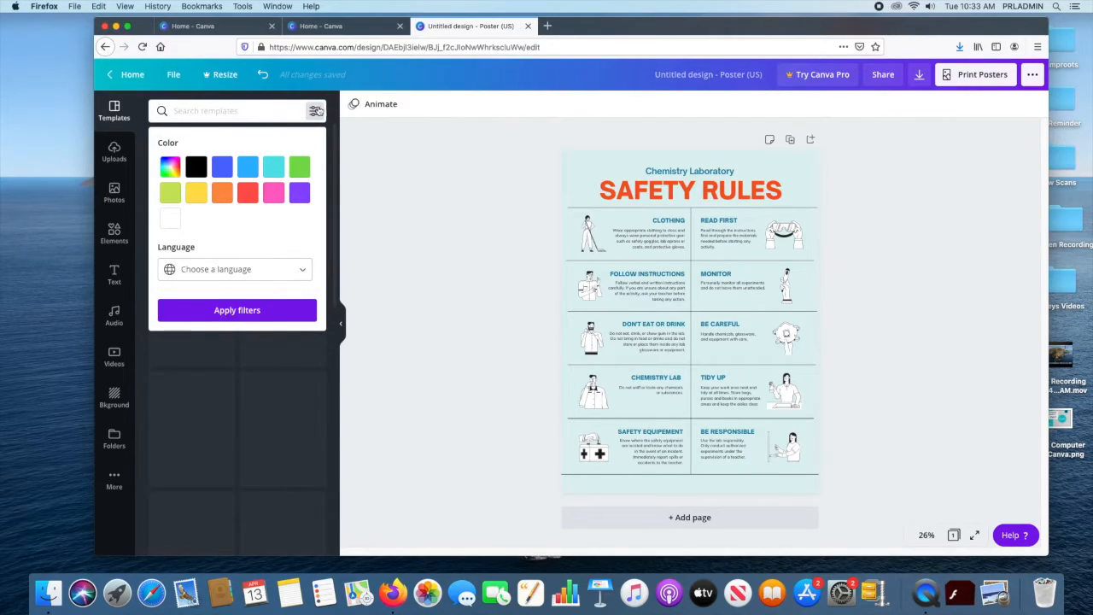
# - Filter the poster templates by the language Español (España) and look through the "Para ti" designs
pyautogui.click(250, 268)
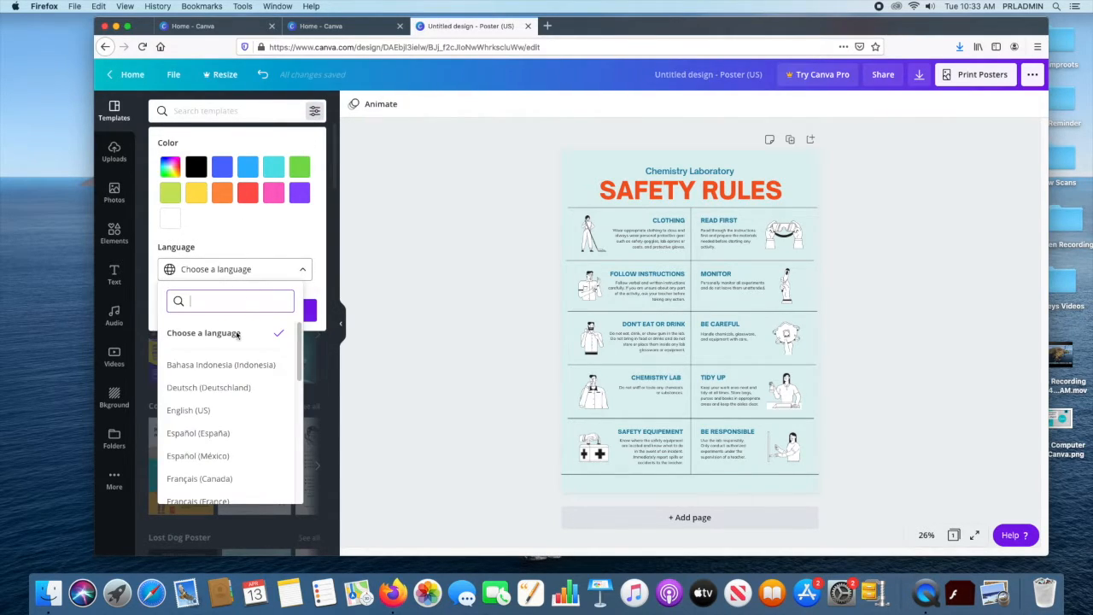
pyautogui.click(213, 434)
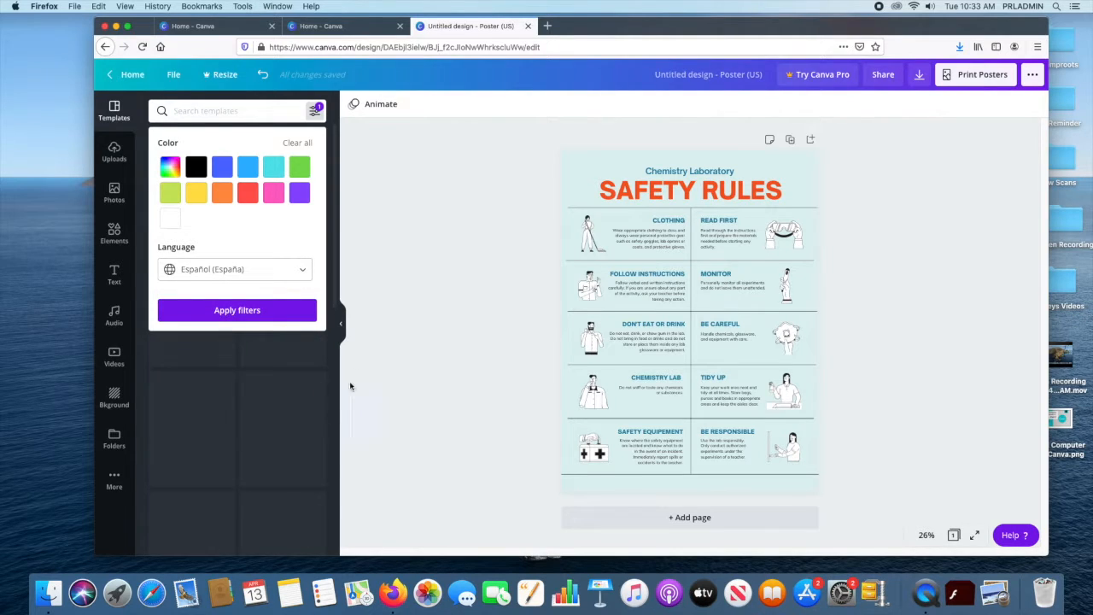
pyautogui.click(242, 313)
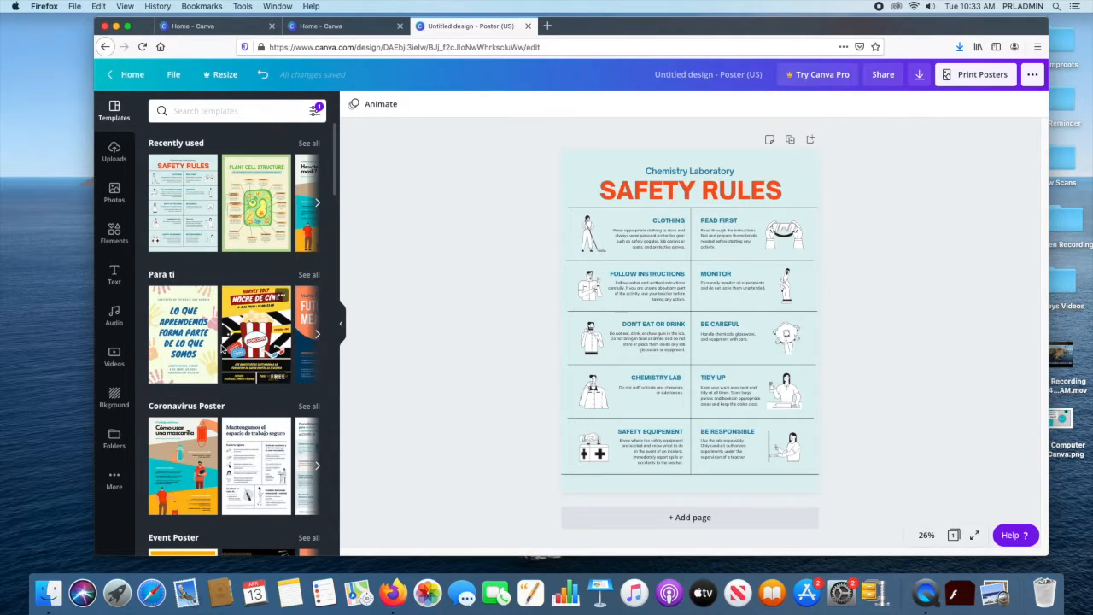
pyautogui.click(317, 335)
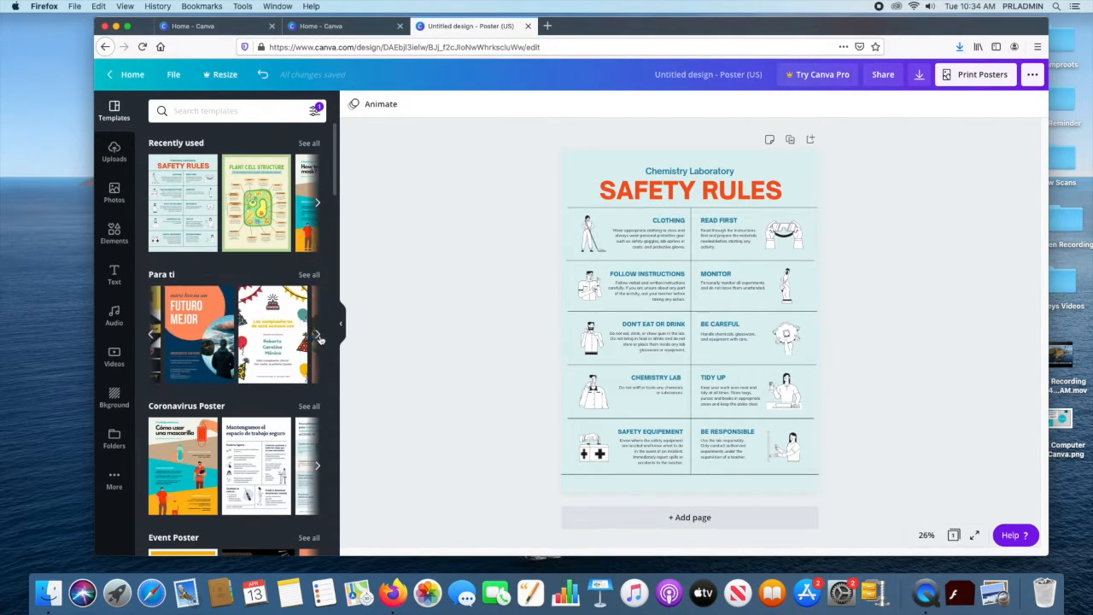
# - Clear the Español (España) language filter from the poster templates and close the filter options
pyautogui.click(148, 335)
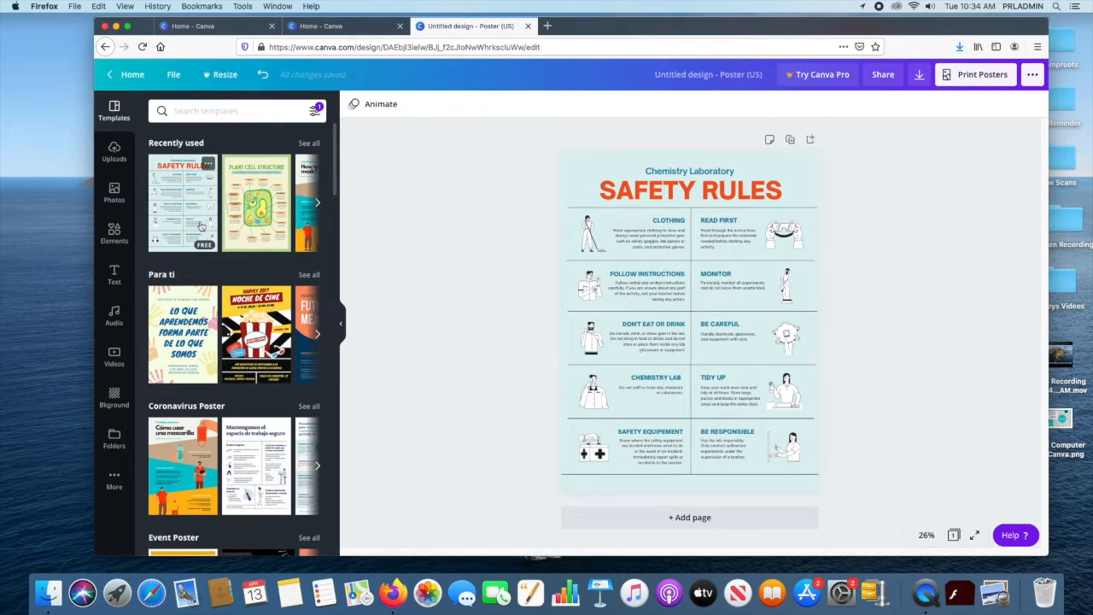
pyautogui.click(315, 112)
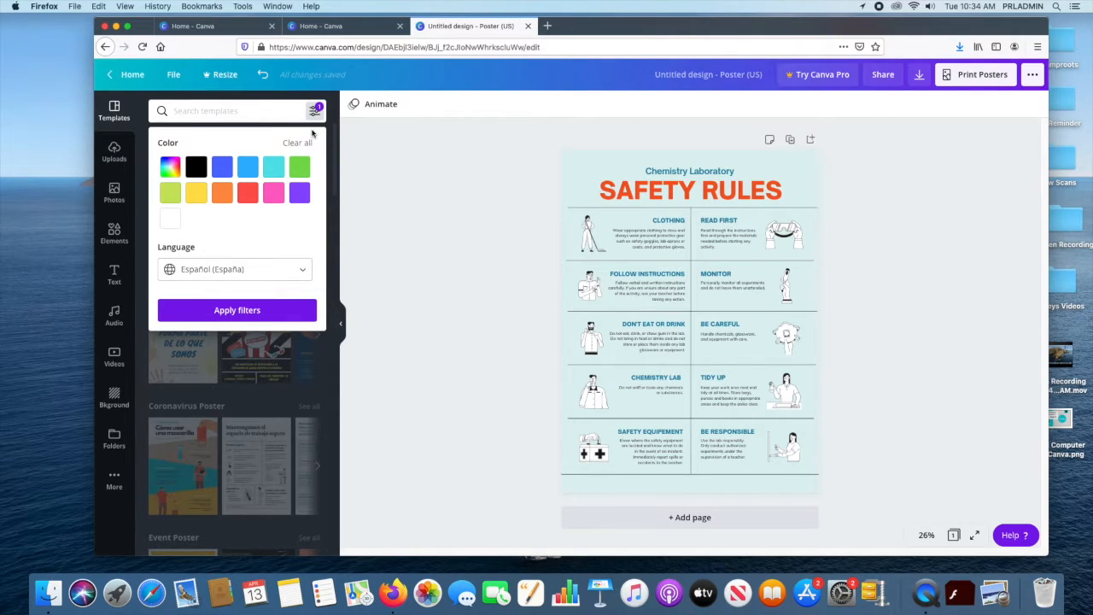
pyautogui.click(305, 141)
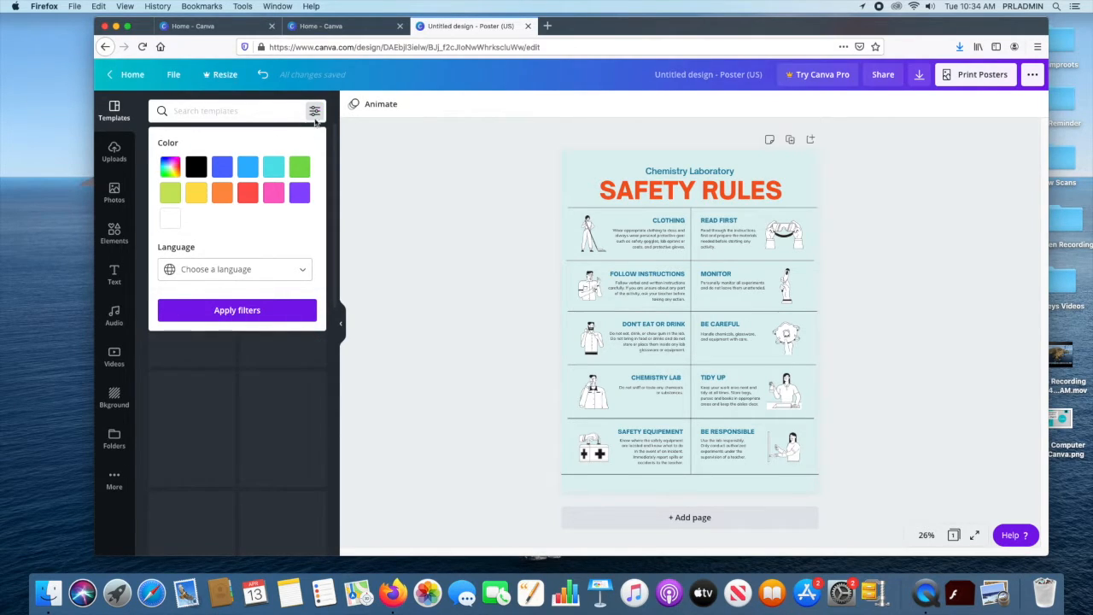
pyautogui.click(376, 142)
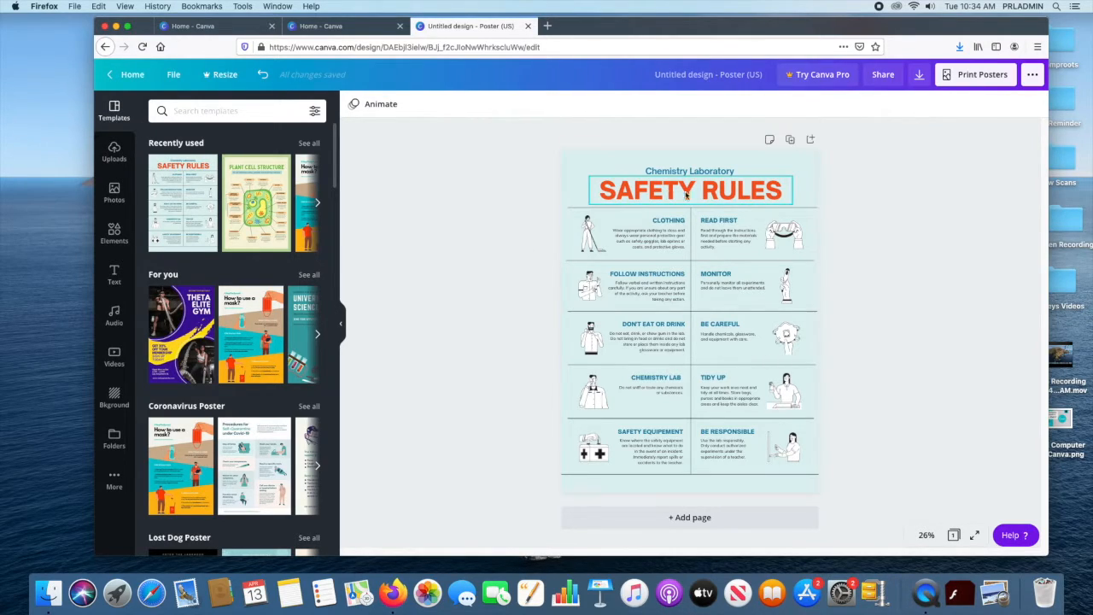
# - Add a blank page after the Safety Rules poster, delete the original page, and set the new page's background to white
pyautogui.click(810, 139)
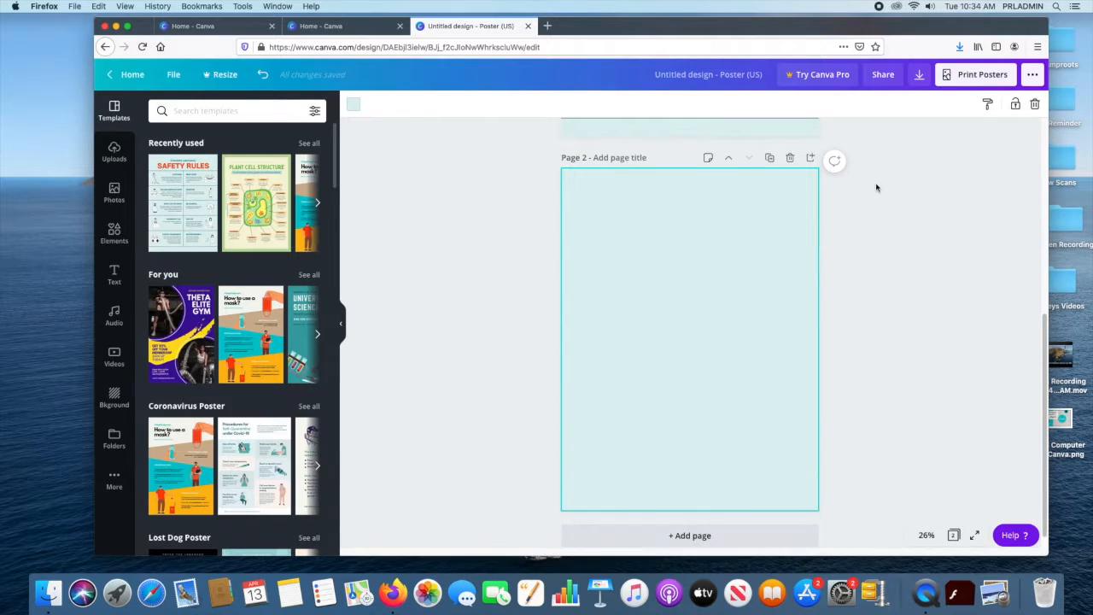
pyautogui.scroll(5, 879, 184)
pyautogui.click(790, 141)
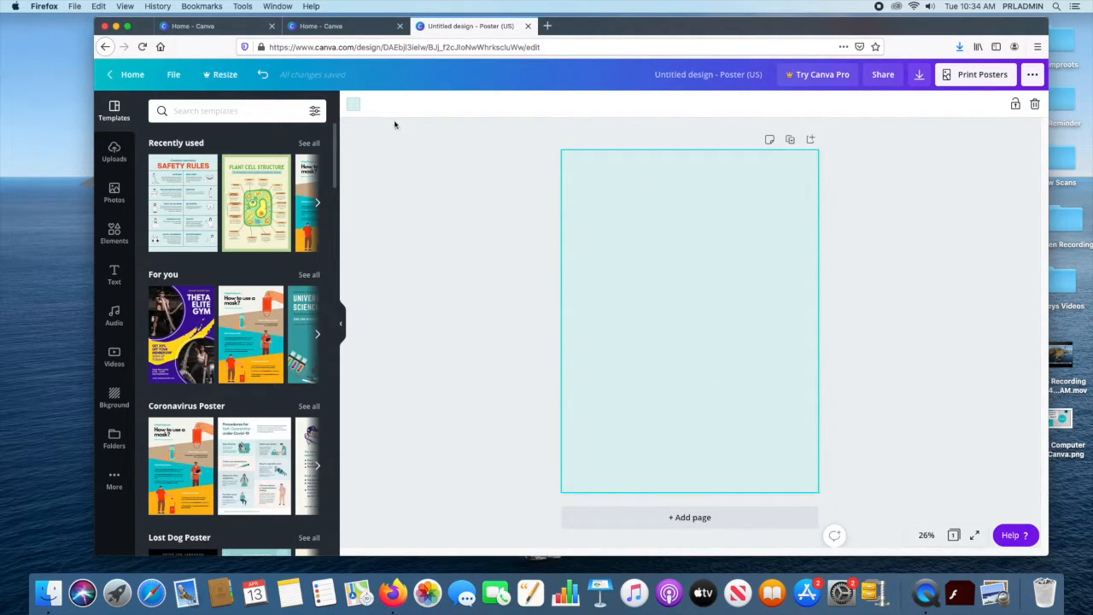
pyautogui.click(353, 104)
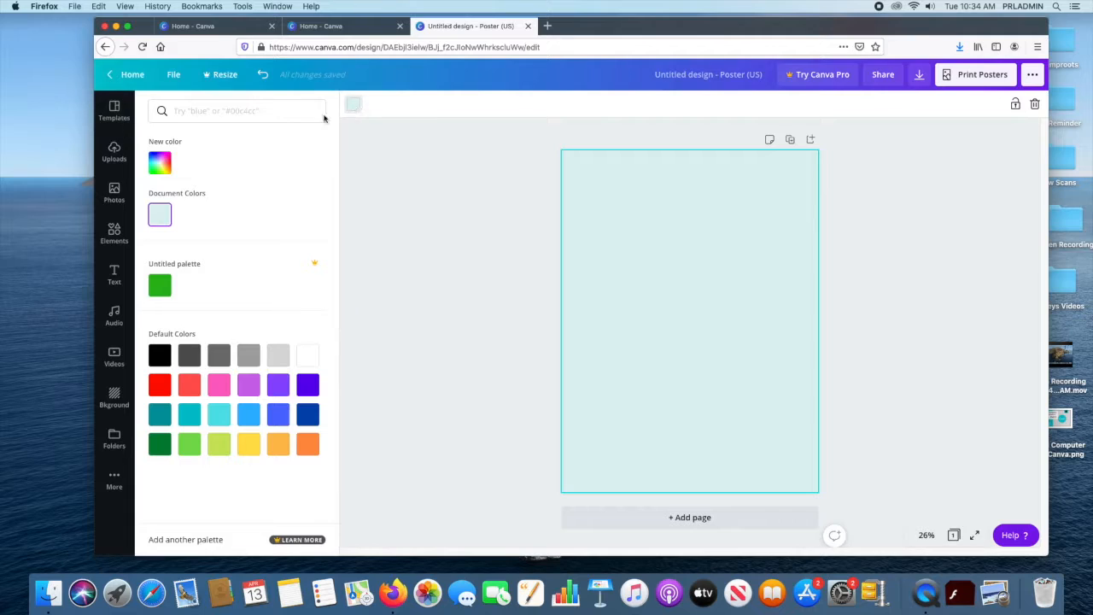
pyautogui.click(307, 363)
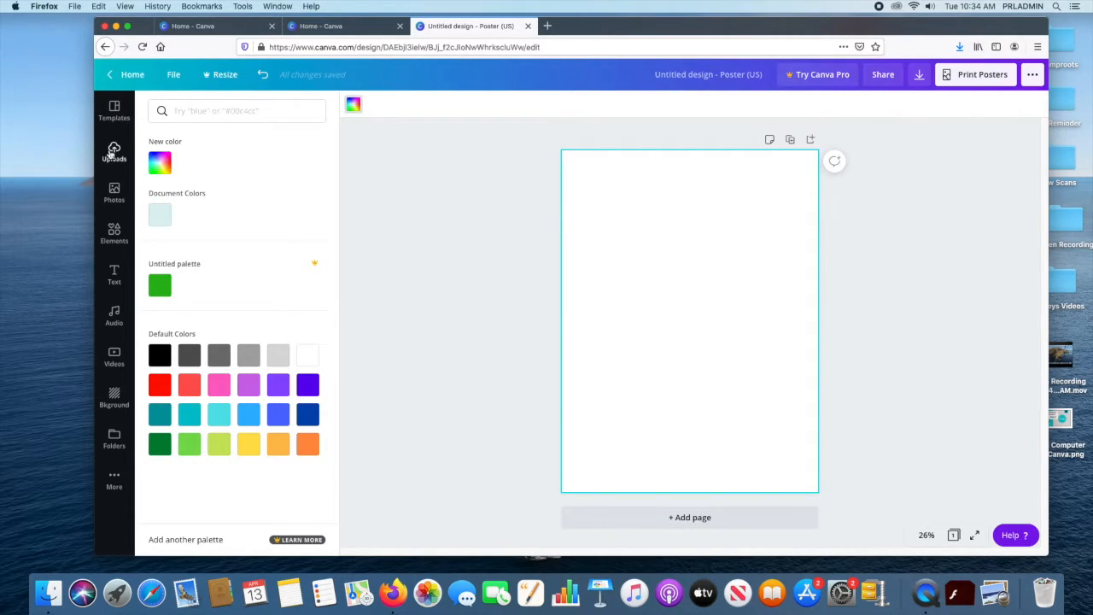
# - Look through the previously uploaded images and return to the start of the list
pyautogui.click(114, 151)
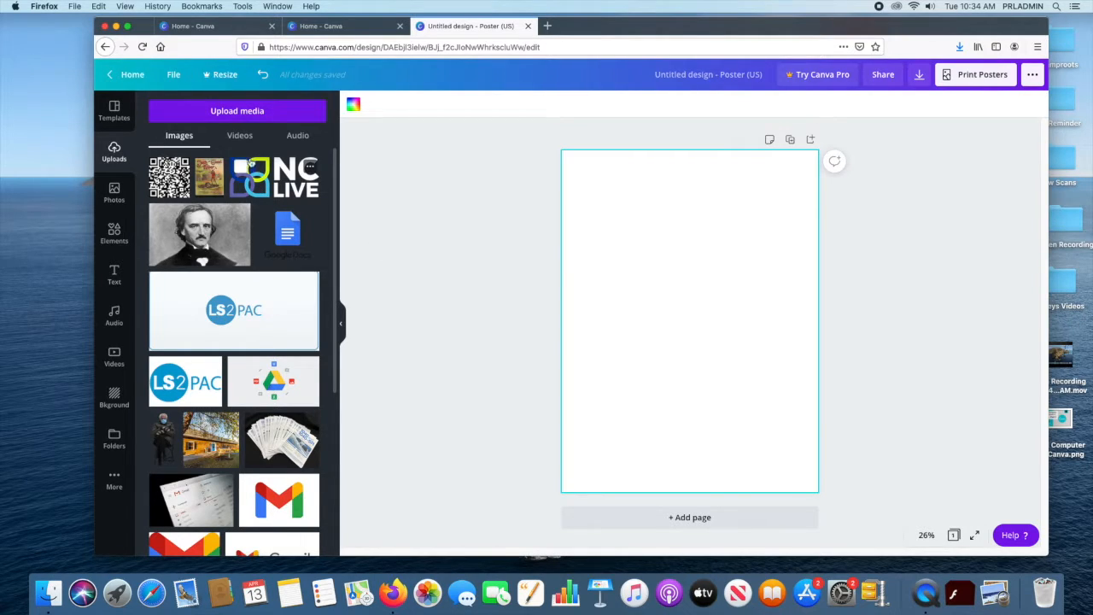
pyautogui.scroll(-5, 256, 331)
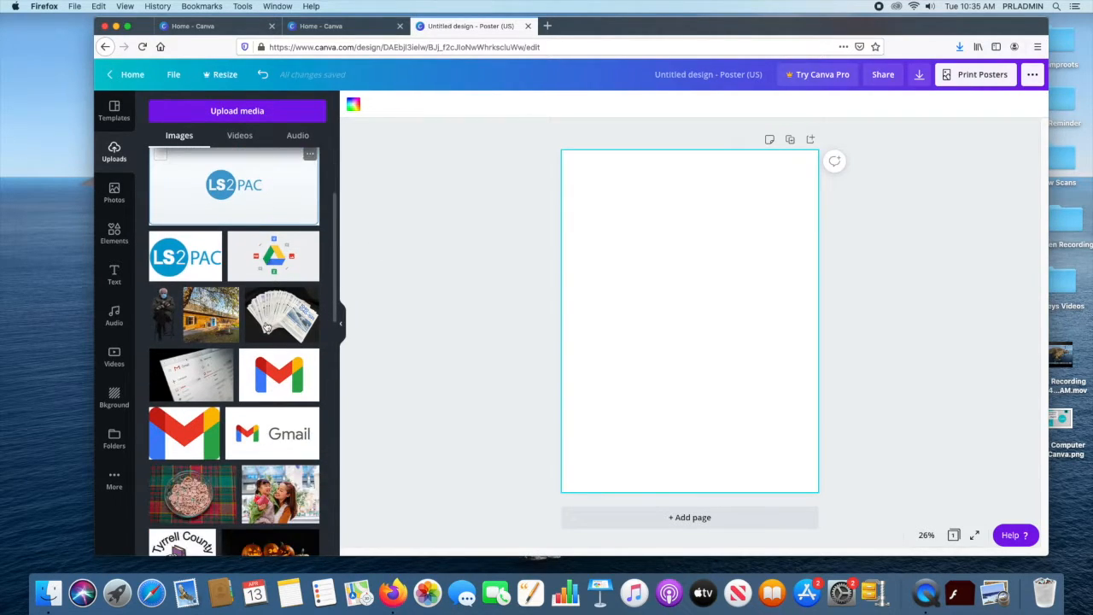
pyautogui.scroll(-5, 271, 324)
pyautogui.scroll(10, 271, 324)
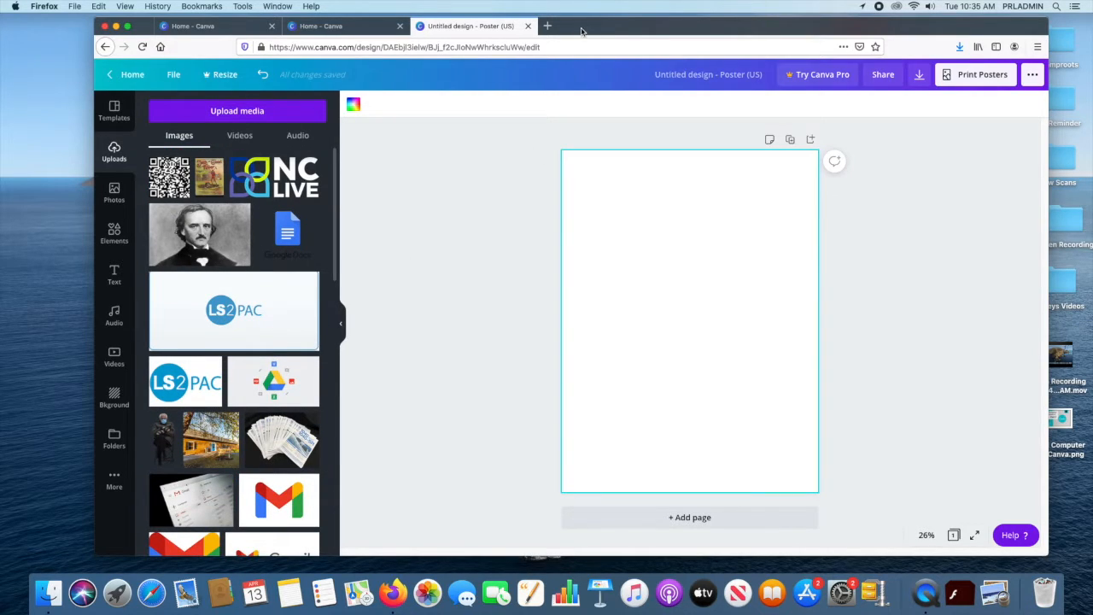
# - Search Google for "julius caesar" in a new browser tab and show the image results
pyautogui.click(548, 26)
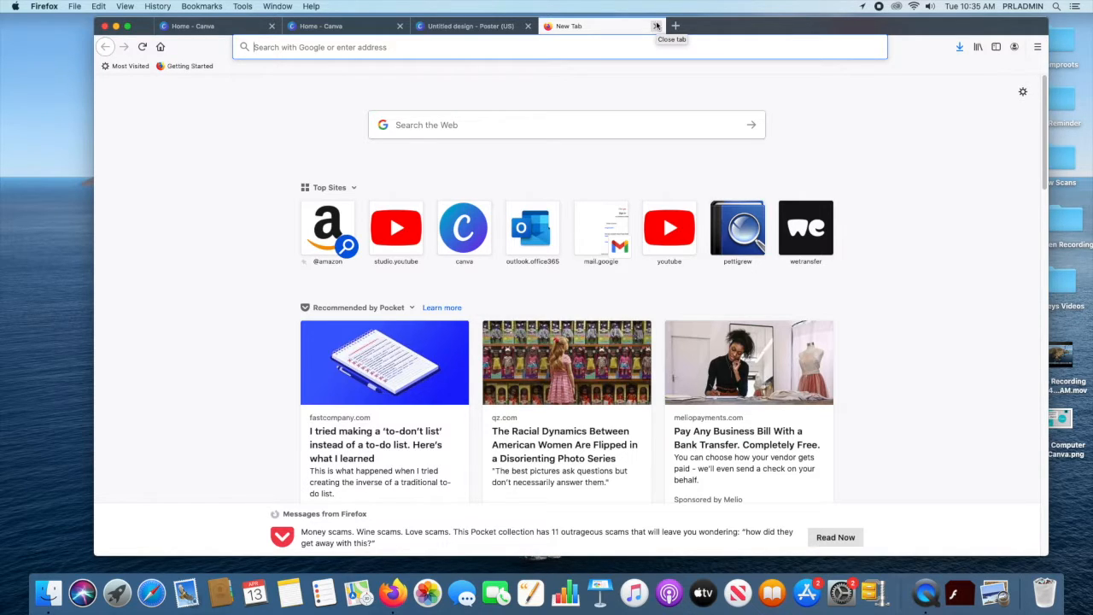
pyautogui.write('julius')
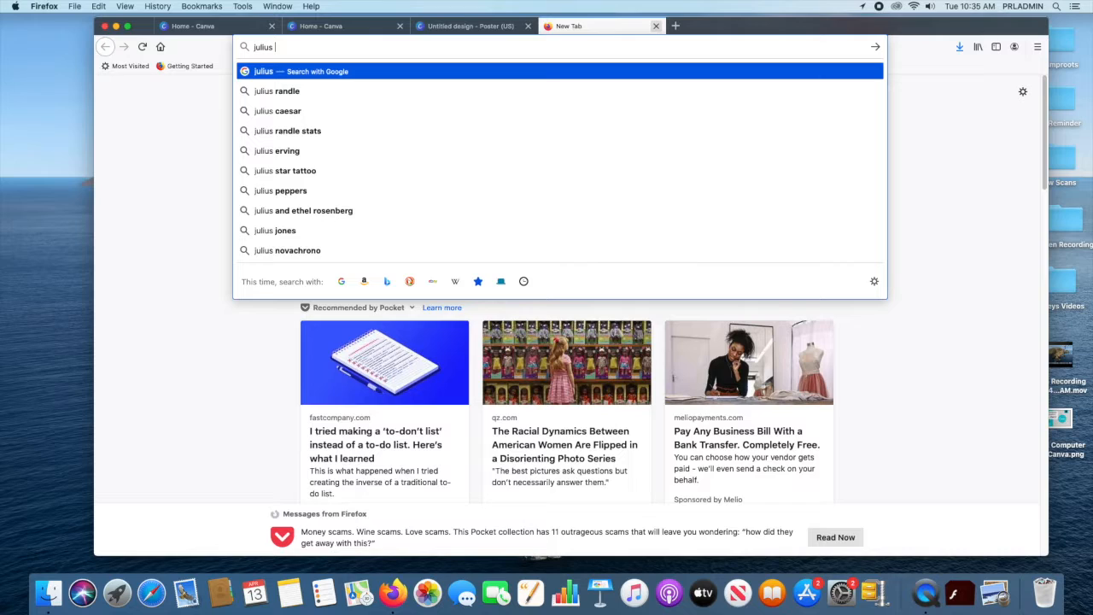
pyautogui.press('Down')
pyautogui.press('Down')
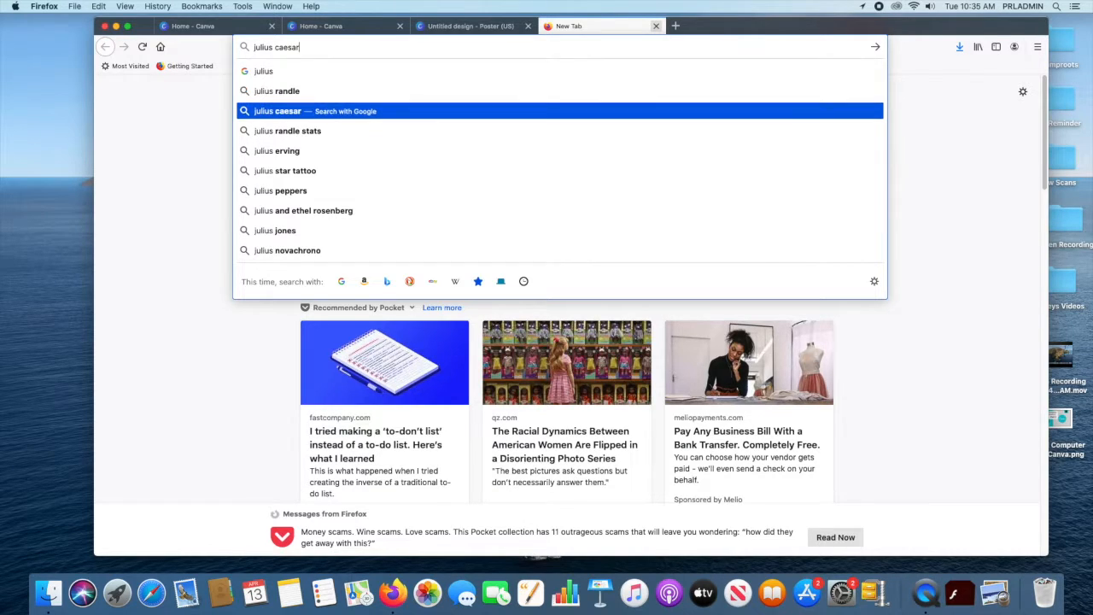
pyautogui.press('Return')
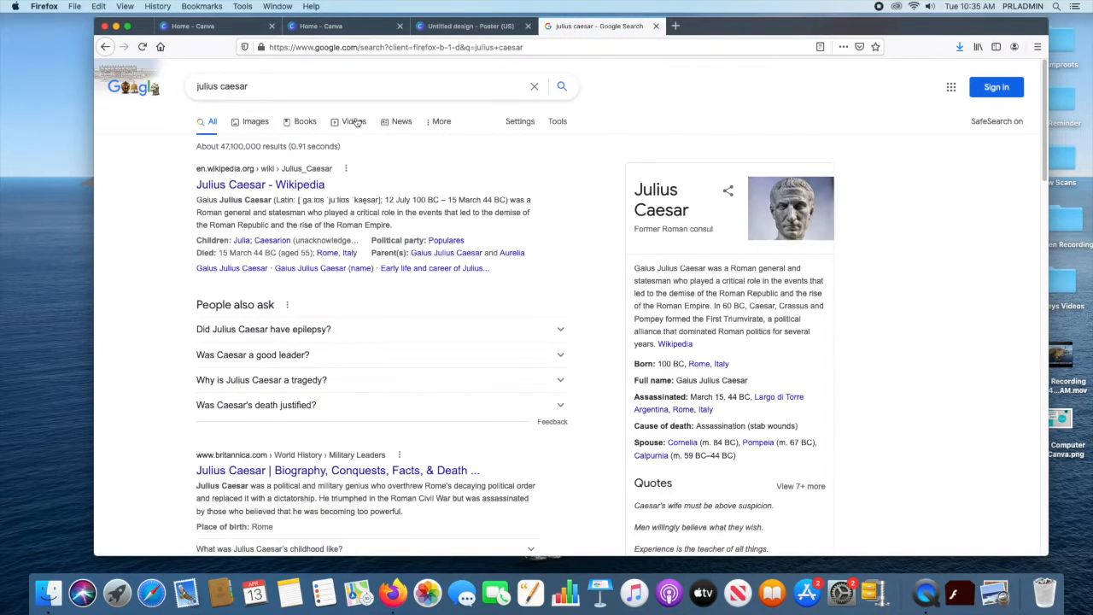
pyautogui.click(259, 122)
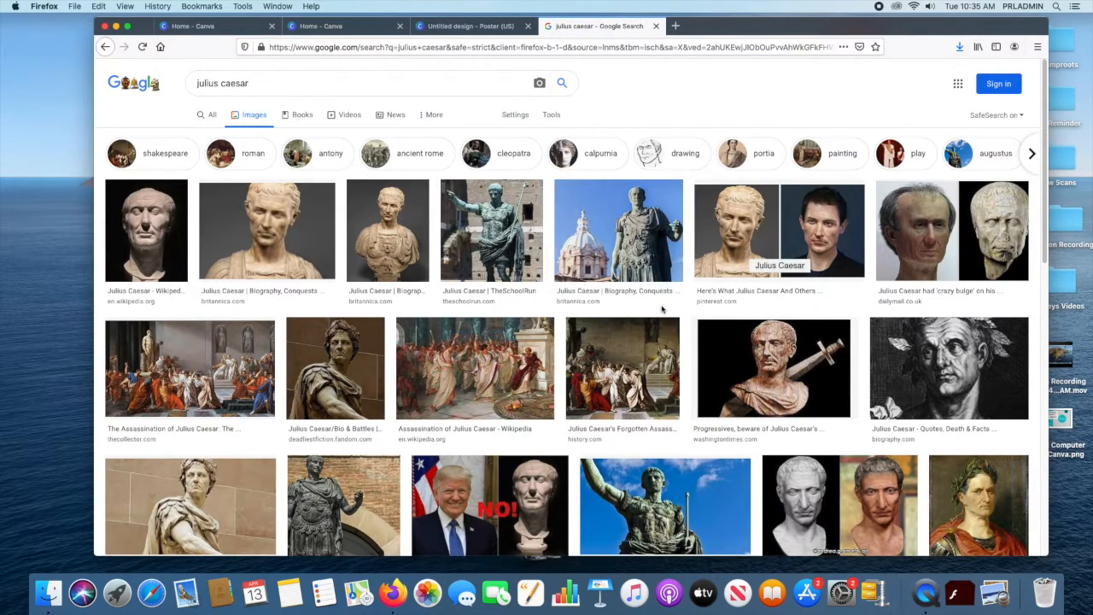
# - Open the History.com painting of Caesar's assassination and save it to the Desktop as the JPEG gettyimages-587489068-2.jpg
pyautogui.scroll(-2, 664, 309)
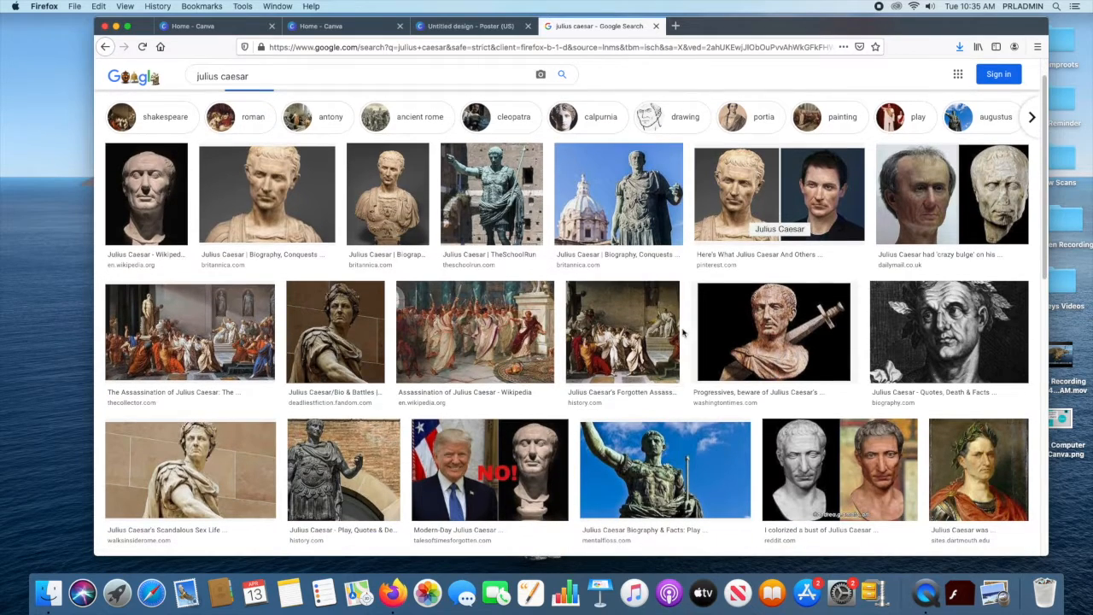
pyautogui.click(615, 315)
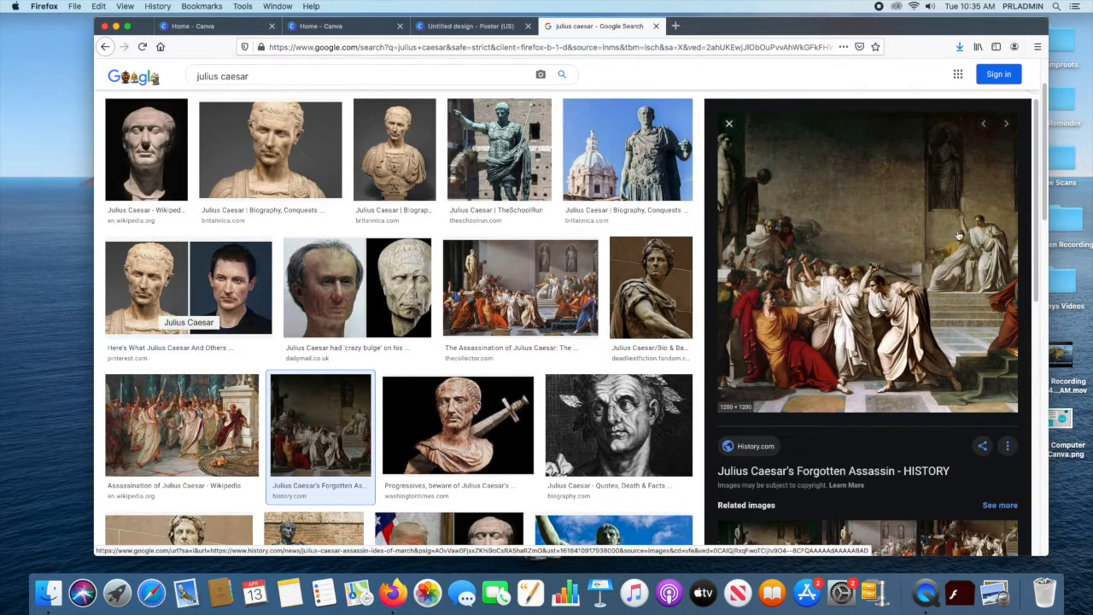
pyautogui.rightClick(907, 189)
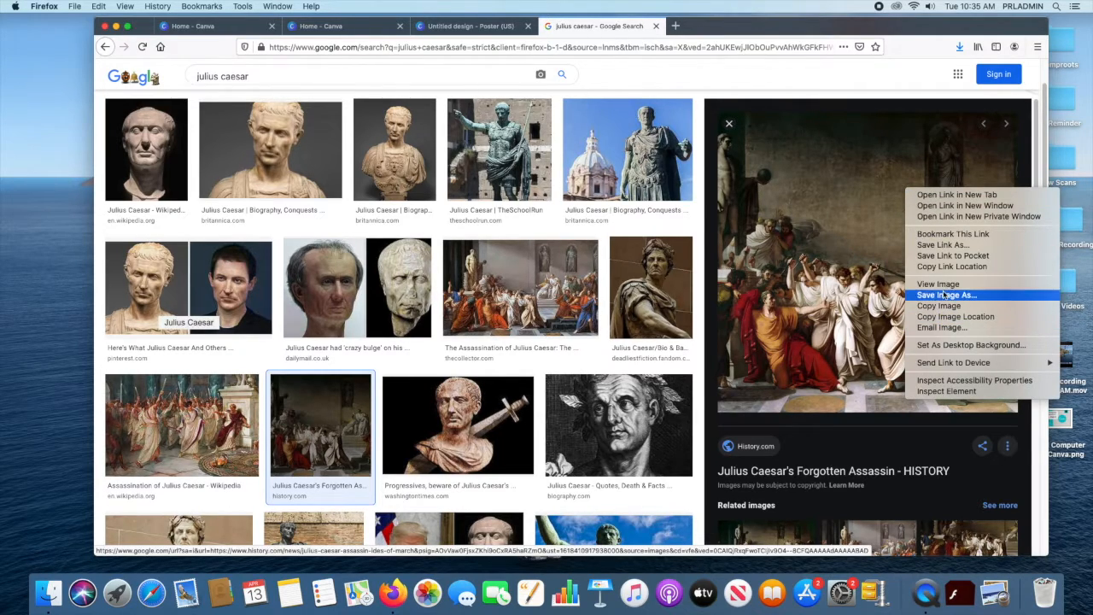
pyautogui.press('Return')
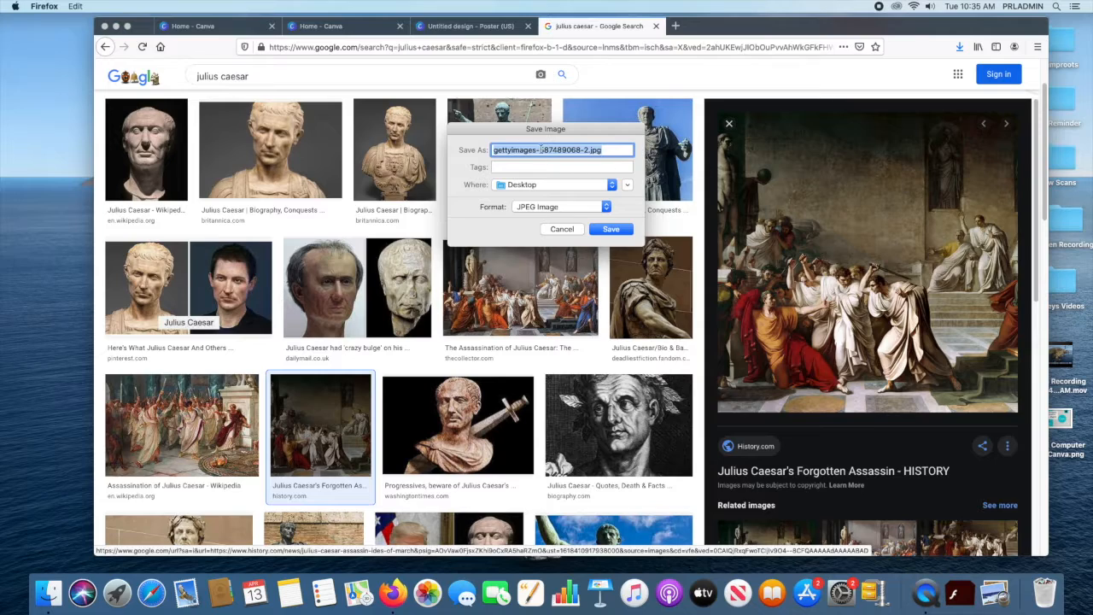
pyautogui.click(611, 230)
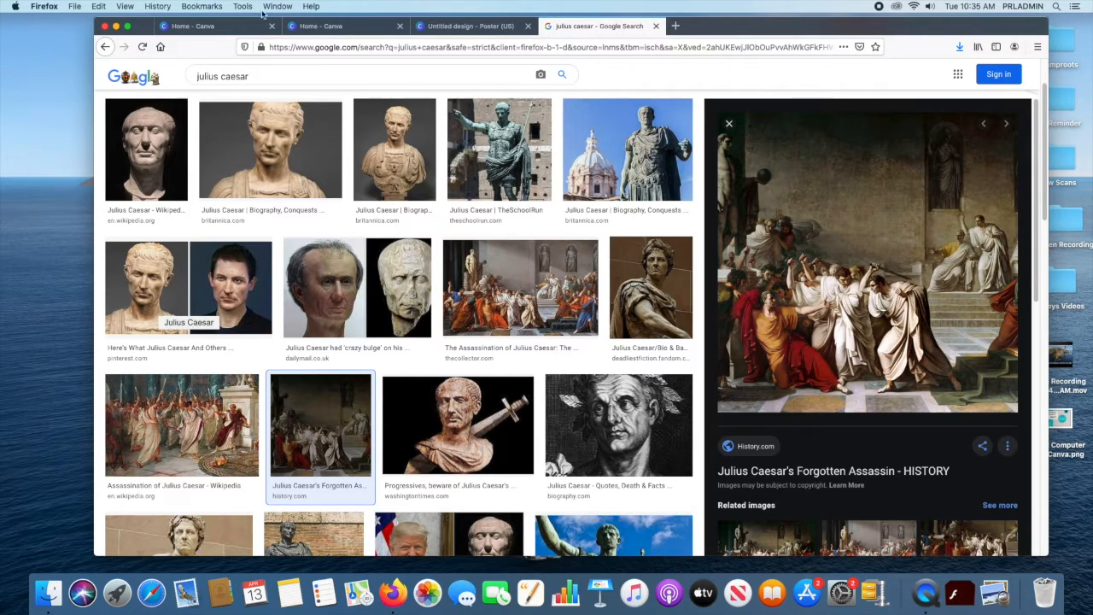
# - Return to the Canva poster and upload gettyimages-587489068-2.jpg from the device's Desktop folder
pyautogui.click(469, 26)
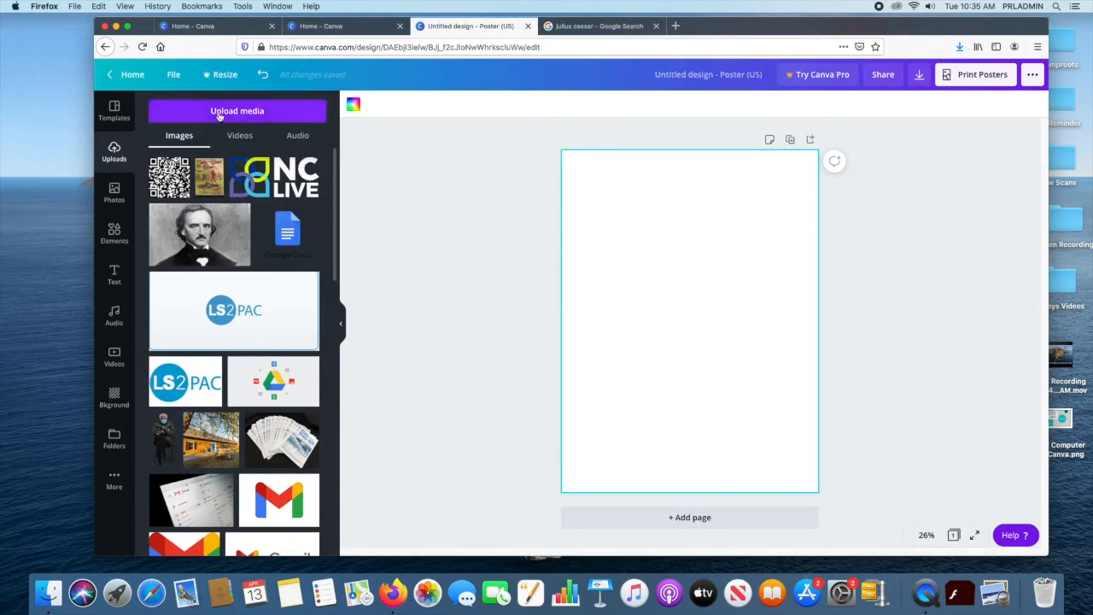
pyautogui.click(219, 112)
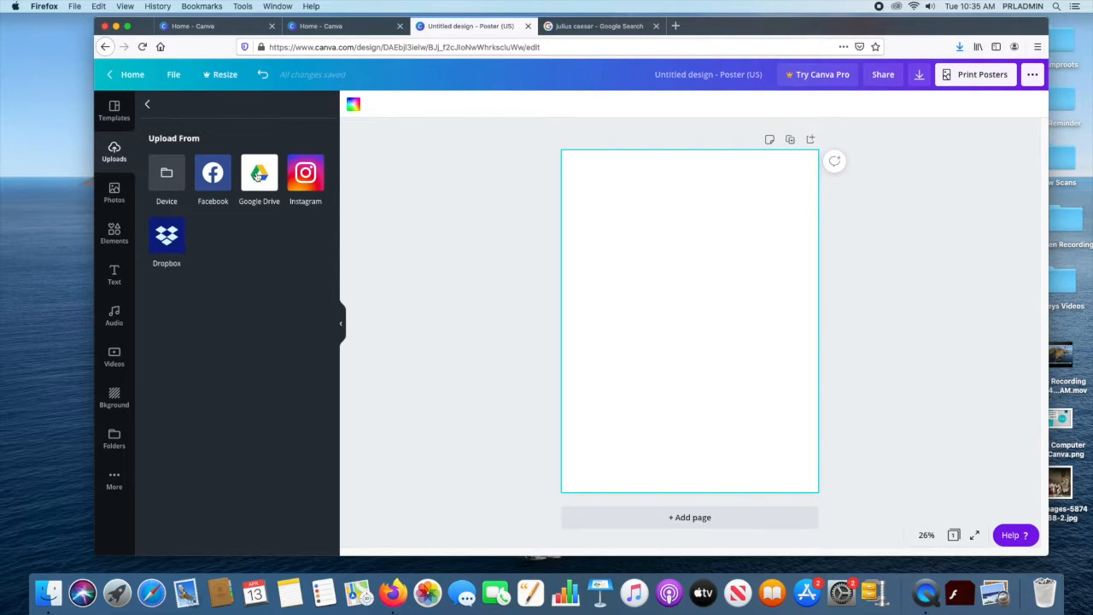
pyautogui.click(168, 177)
pyautogui.scroll(-1, 521, 141)
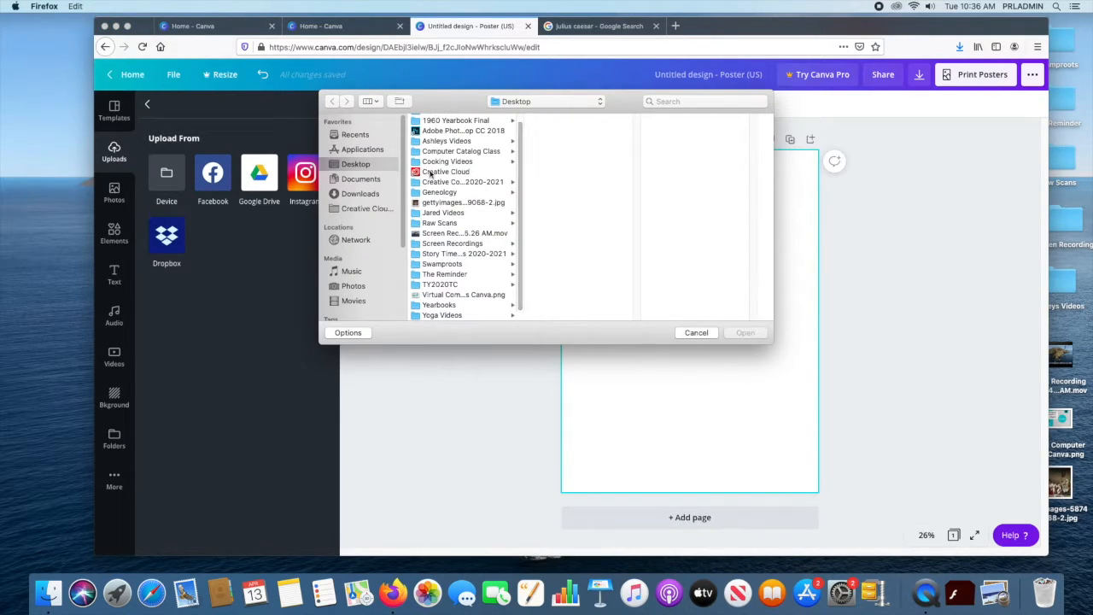
pyautogui.click(435, 203)
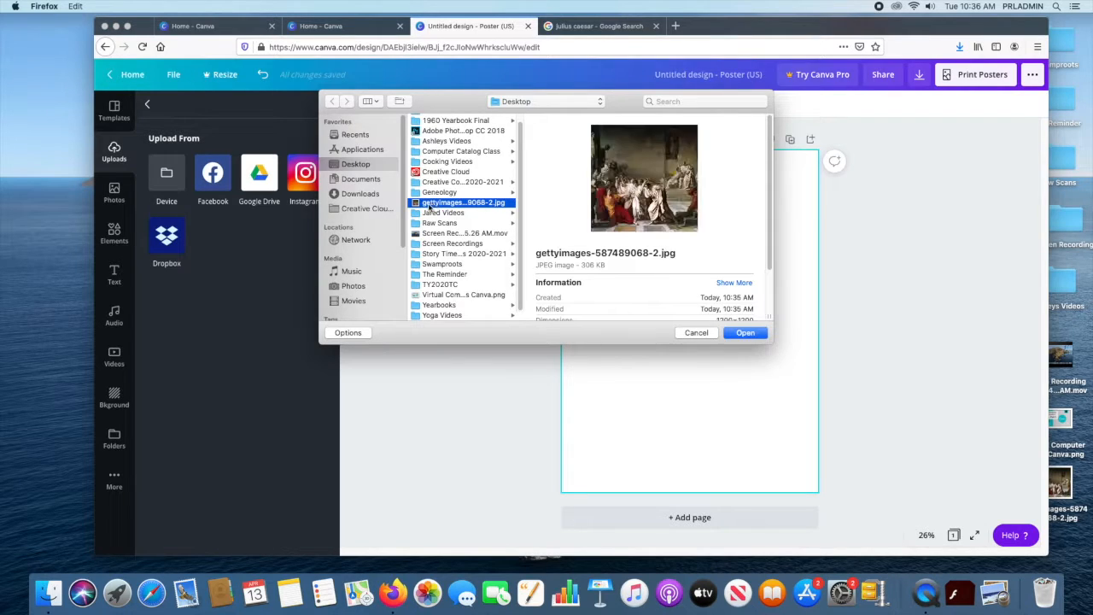
pyautogui.click(746, 333)
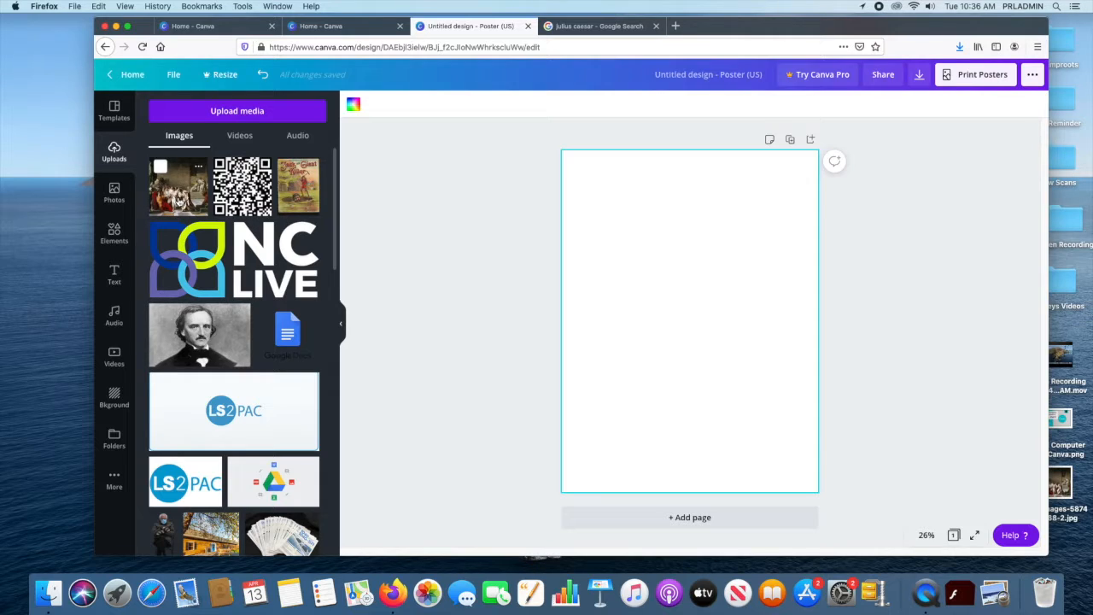
# - Place the uploaded Caesar painting on the blank poster page, and delete it from the page
pyautogui.moveTo(178, 186); pyautogui.dragTo(700, 270)
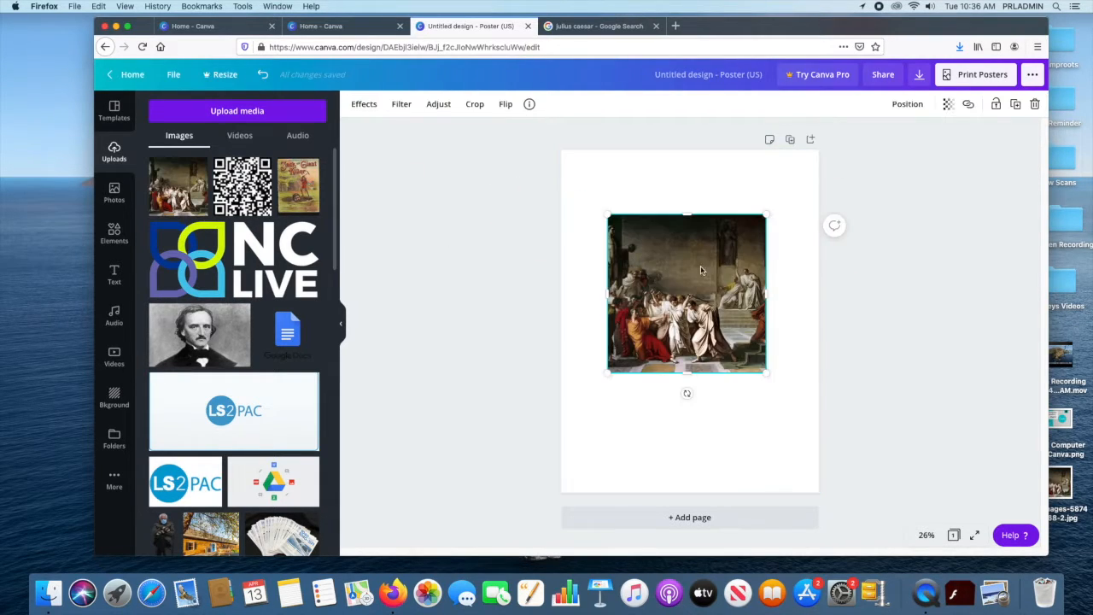
pyautogui.press('Delete')
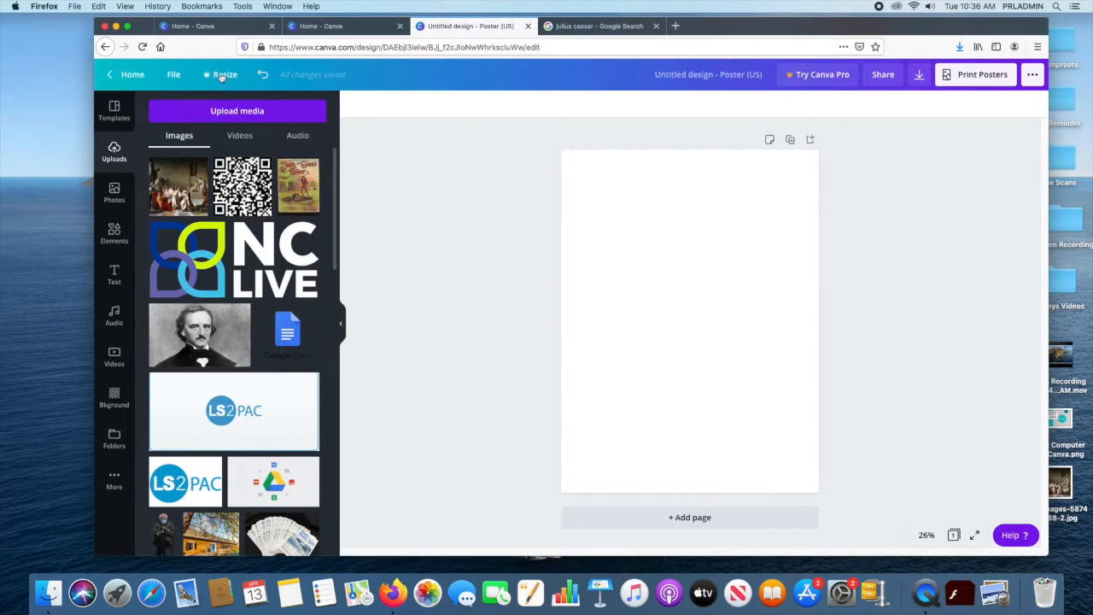
# - View the uploaded videos and audio categories, and return to the uploaded images
pyautogui.click(239, 137)
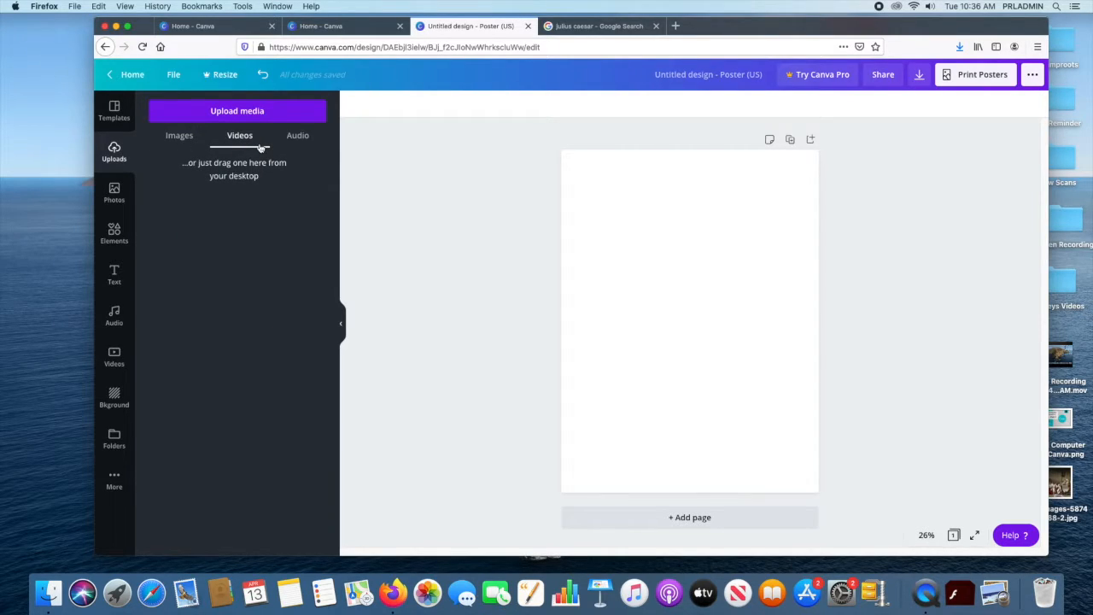
pyautogui.click(301, 136)
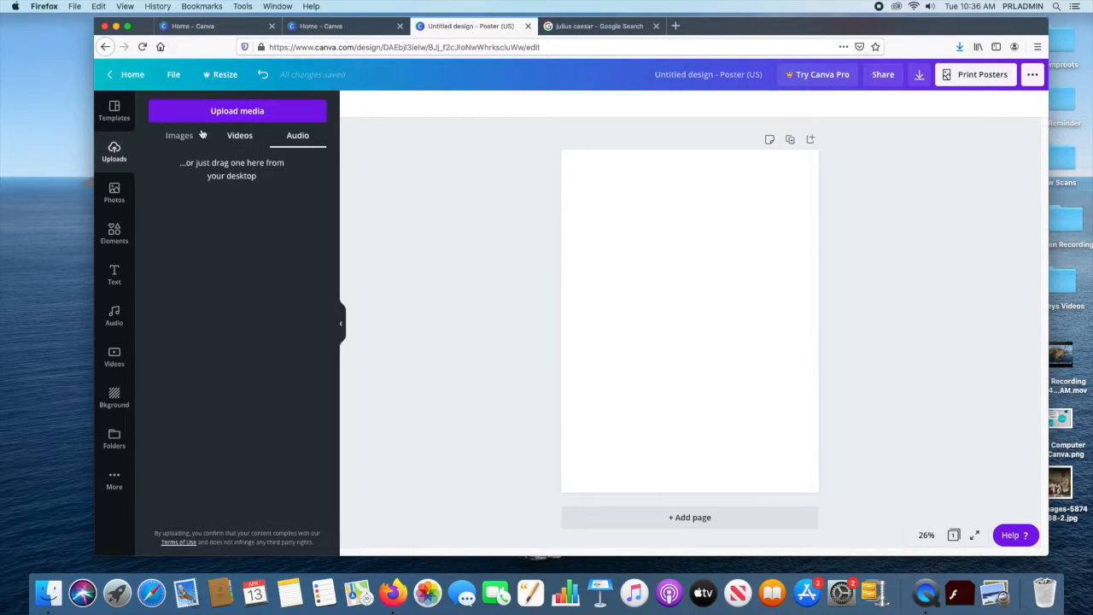
pyautogui.click(170, 136)
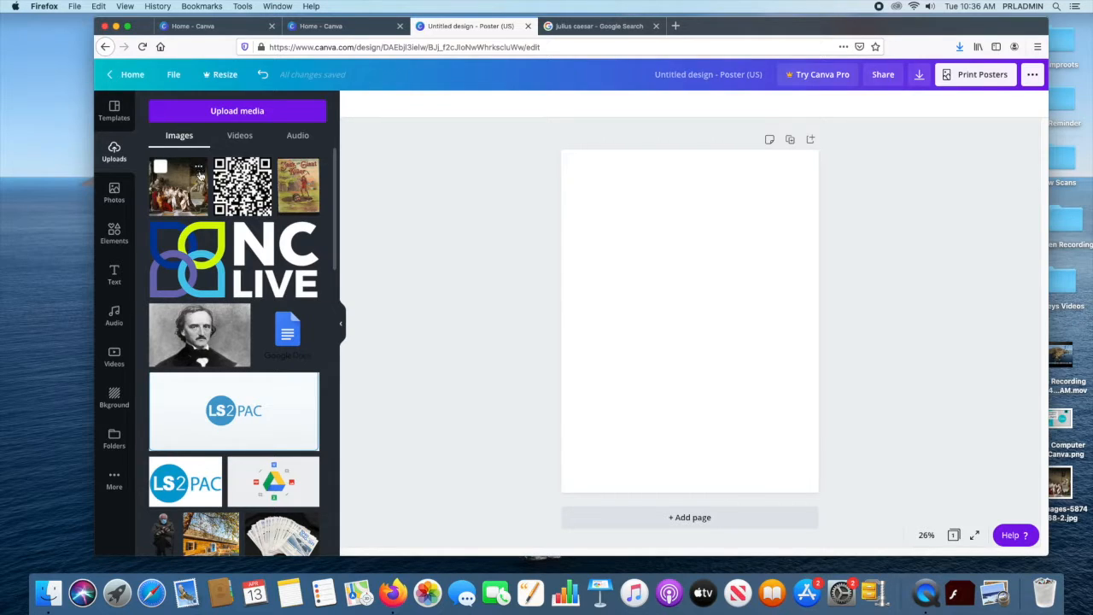
# - Search Canva's stock photos for "library"
pyautogui.click(120, 199)
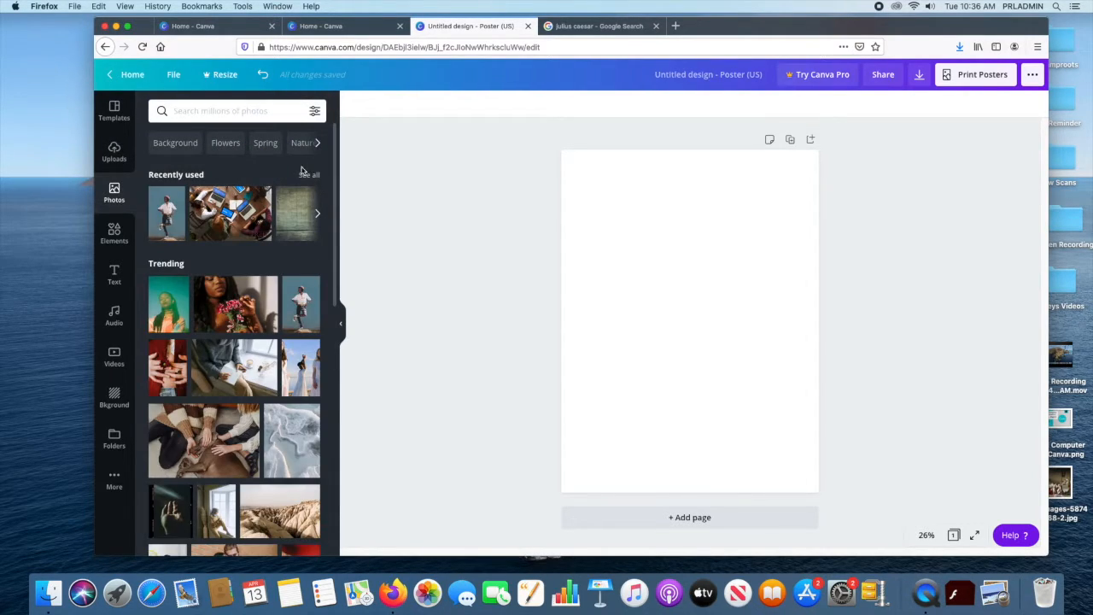
pyautogui.click(216, 109)
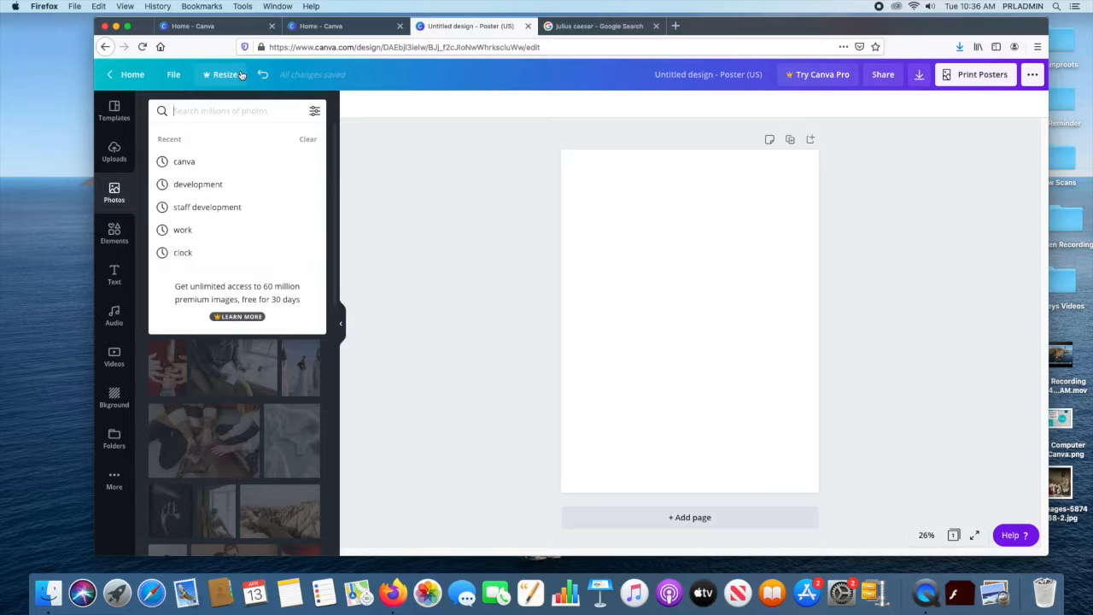
pyautogui.write('library')
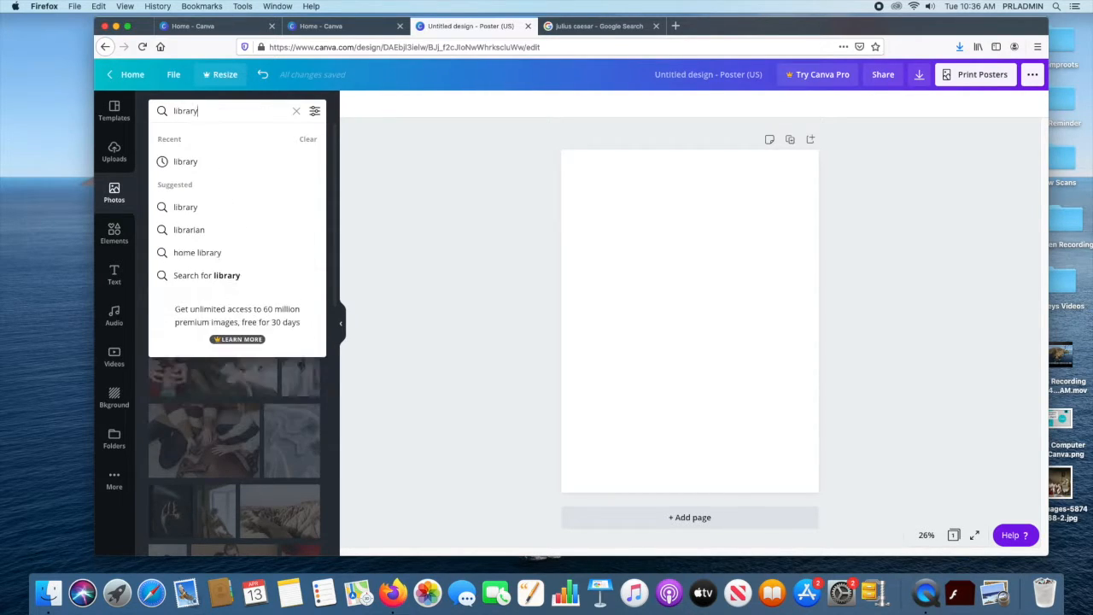
pyautogui.press('Return')
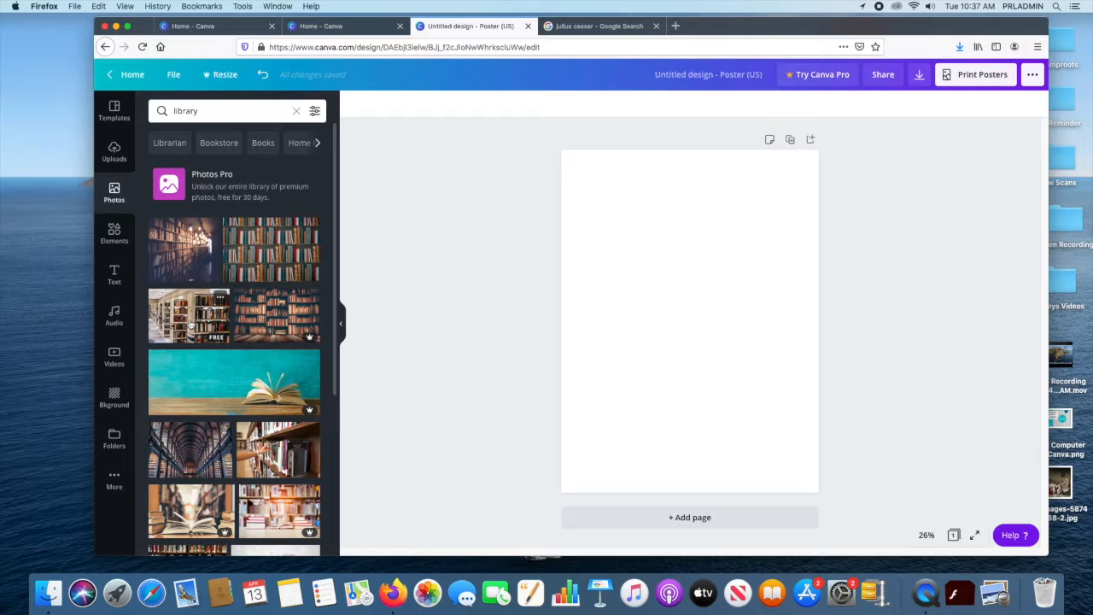
# - Place the free photo of white library bookshelves on the poster page and centre it
pyautogui.moveTo(190, 325); pyautogui.dragTo(636, 282)
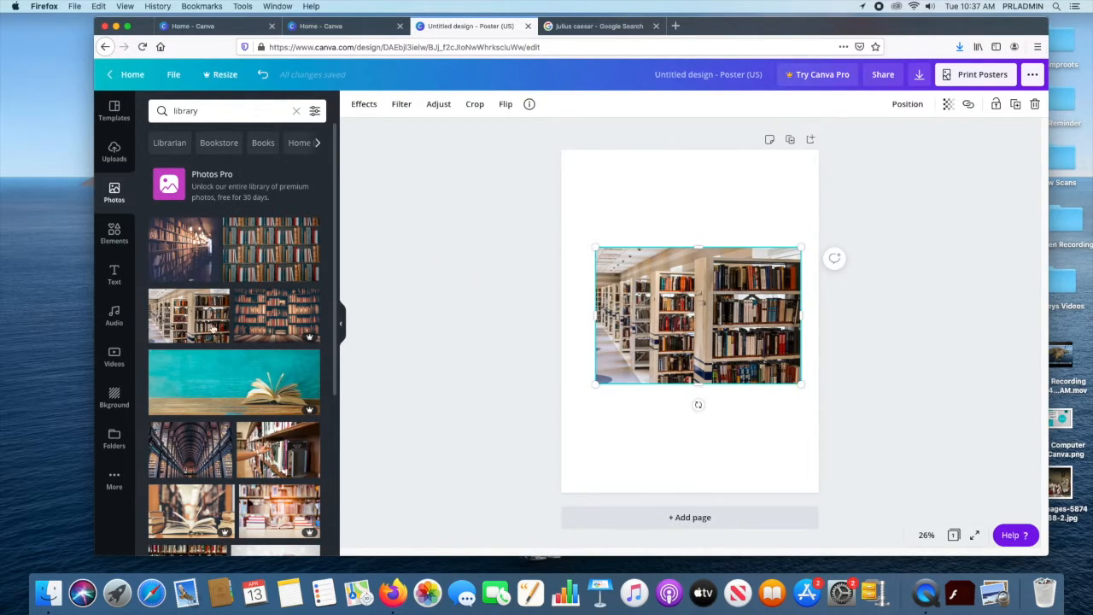
pyautogui.moveTo(675, 309); pyautogui.dragTo(665, 304)
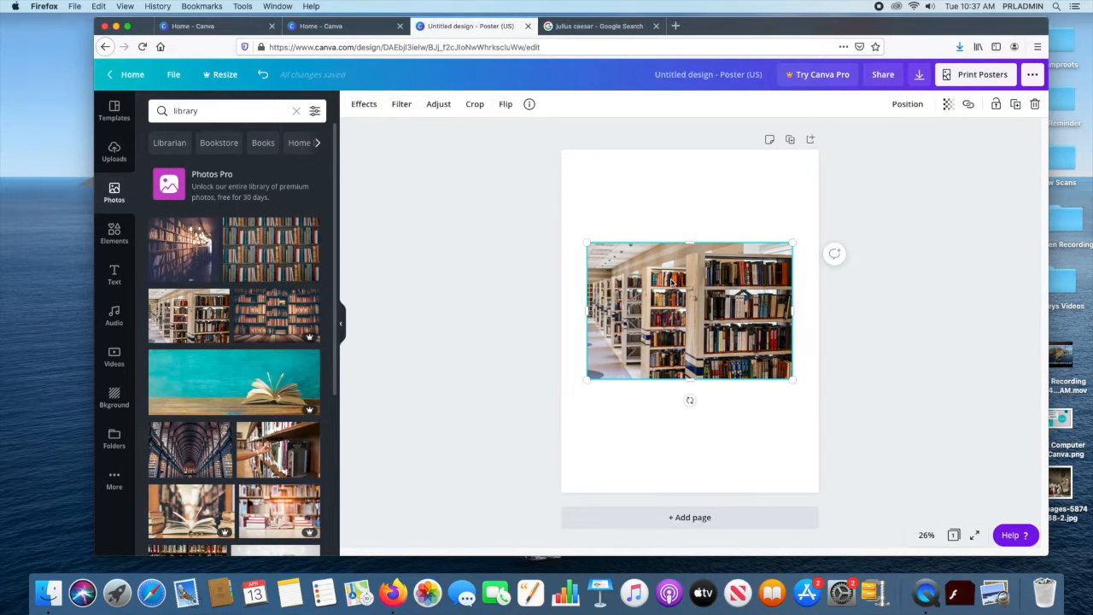
# - Try the Pixel style of the Pixelate effect on the library photo, reset its pixel settings and cancel it
pyautogui.click(374, 106)
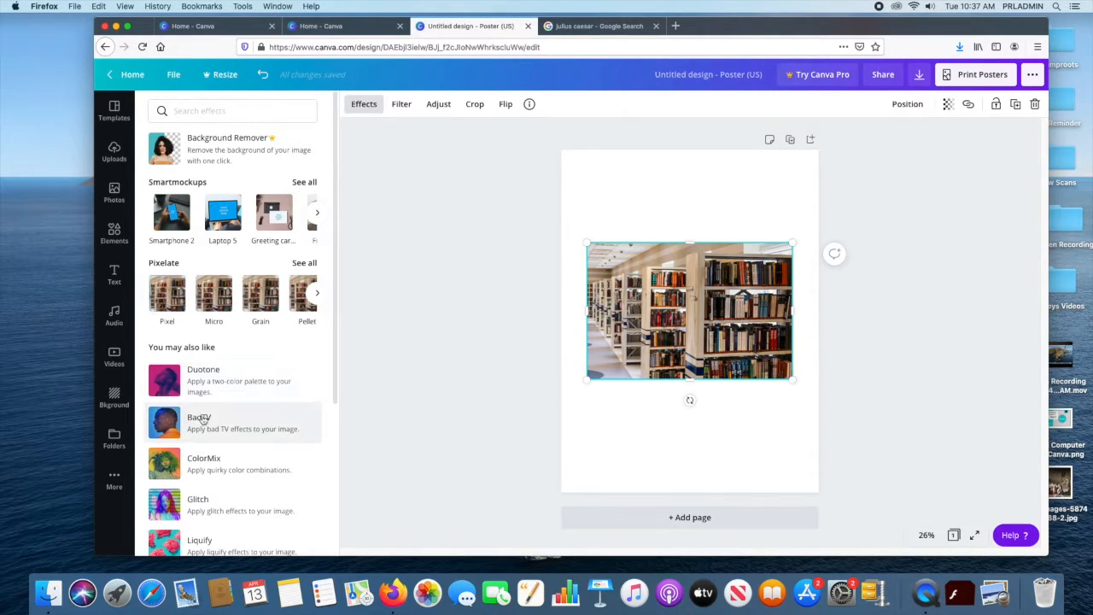
pyautogui.scroll(-4, 213, 402)
pyautogui.scroll(5, 214, 400)
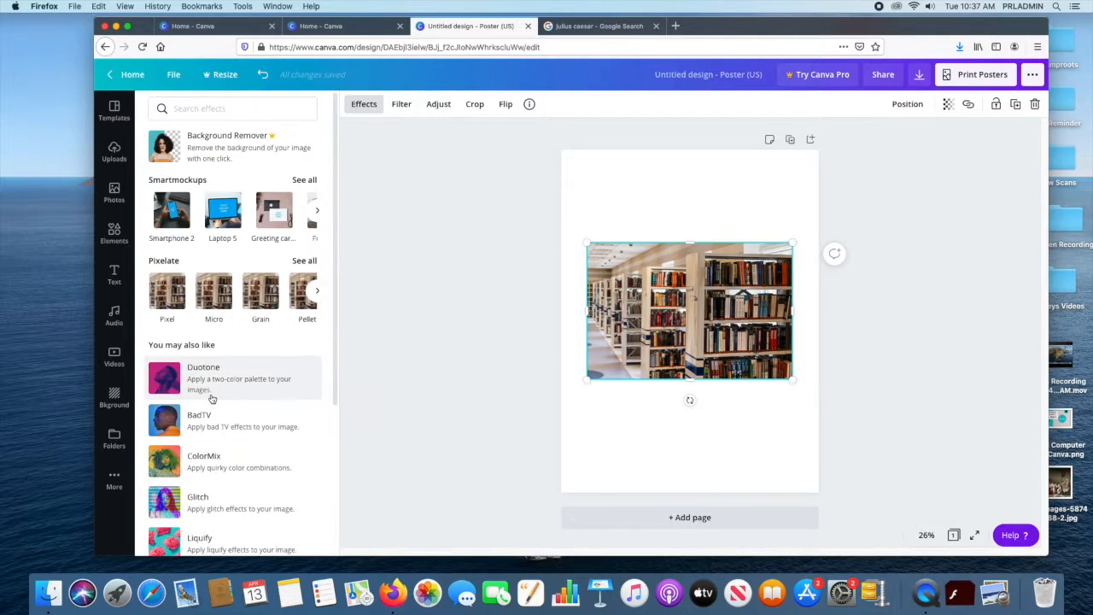
pyautogui.click(167, 293)
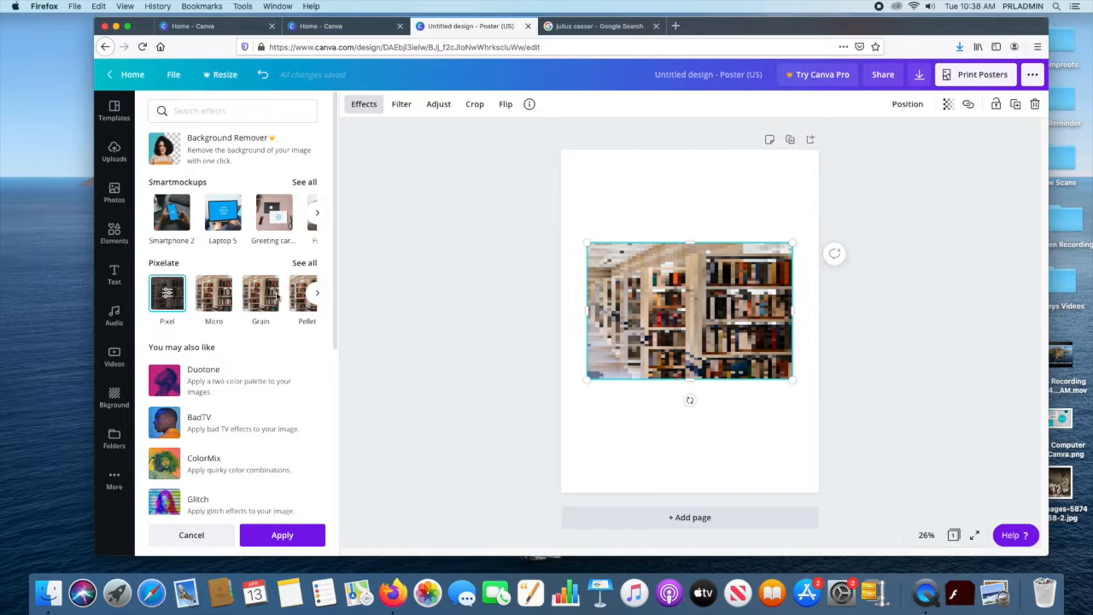
pyautogui.click(168, 294)
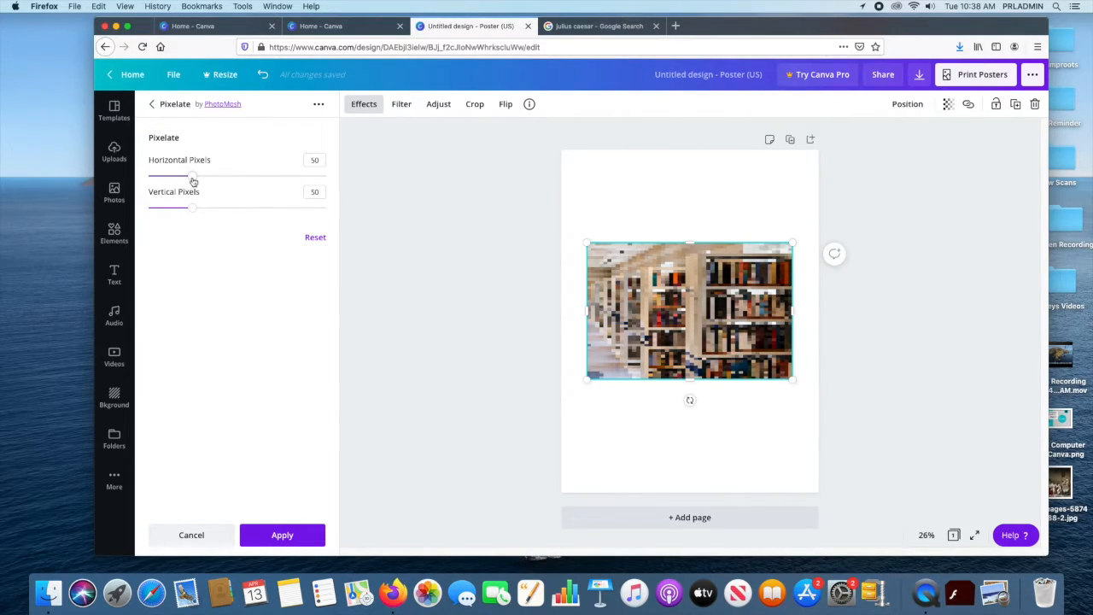
pyautogui.moveTo(193, 181); pyautogui.dragTo(193, 208)
pyautogui.click(312, 239)
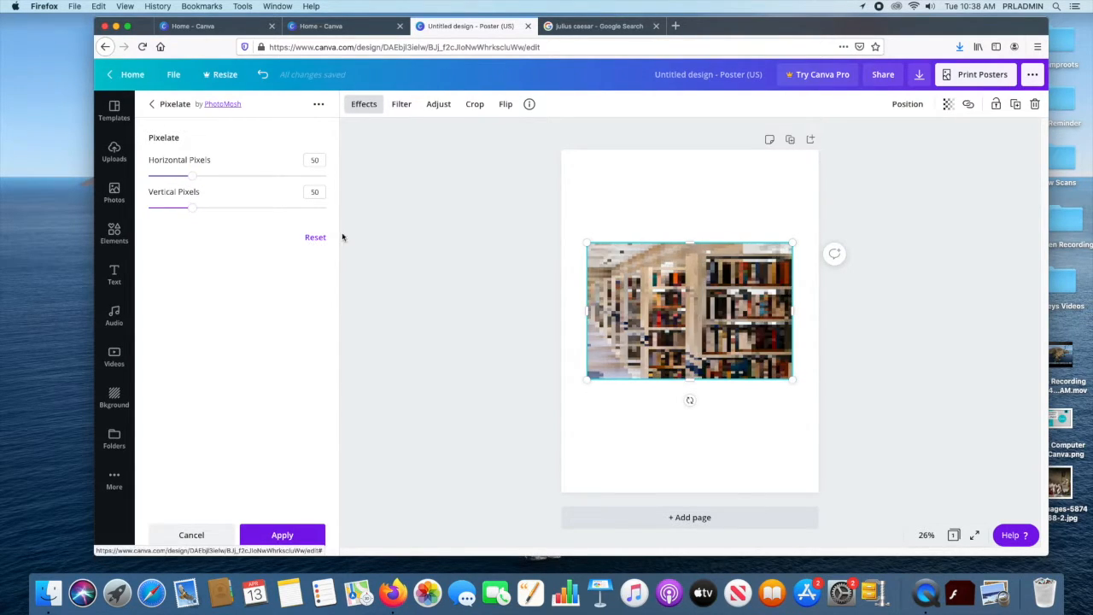
pyautogui.click(198, 535)
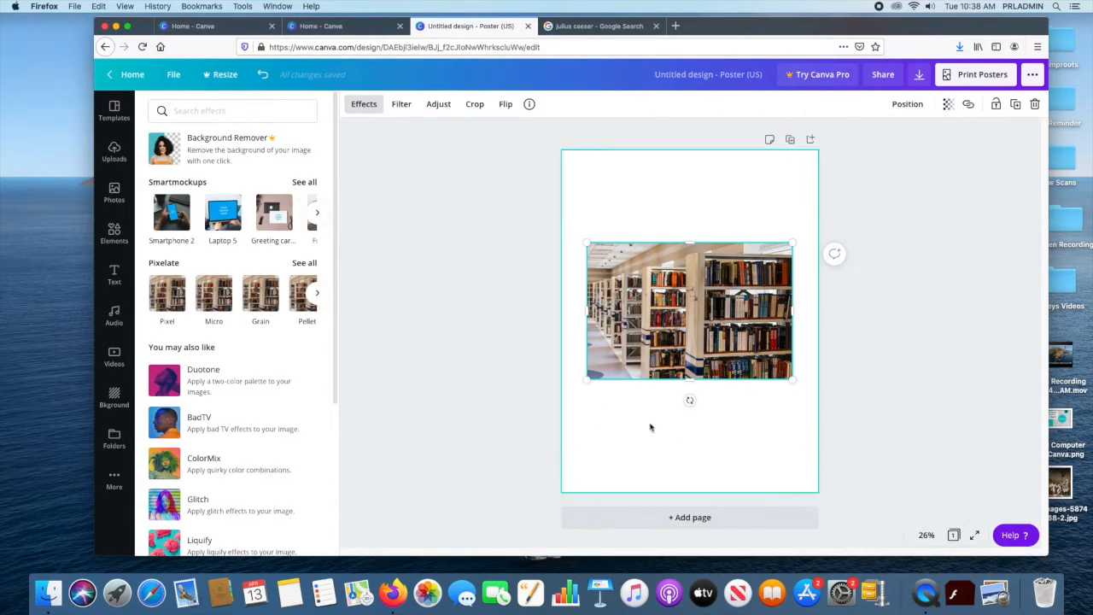
# - Connect the Duotone effect, preview its Cherry style on the library photo and cancel the preview
pyautogui.click(323, 294)
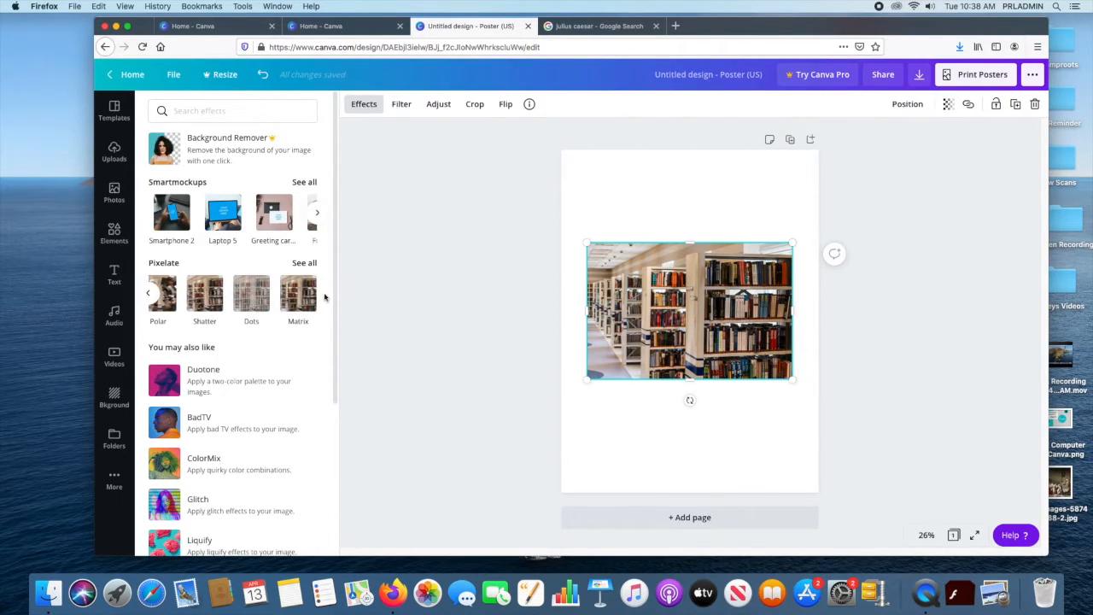
pyautogui.click(148, 294)
pyautogui.click(147, 295)
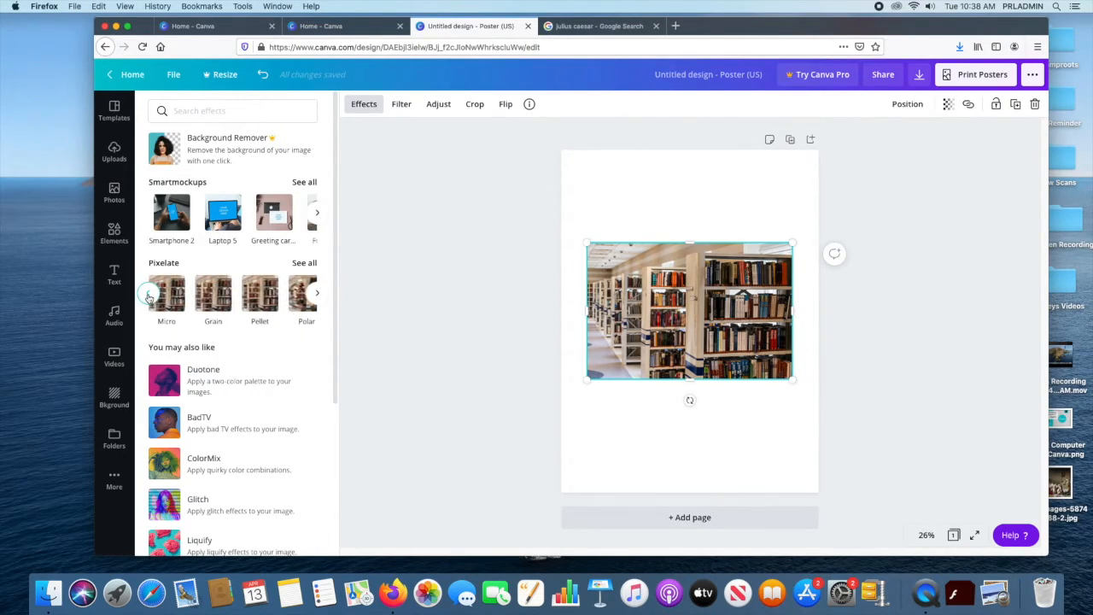
pyautogui.click(282, 385)
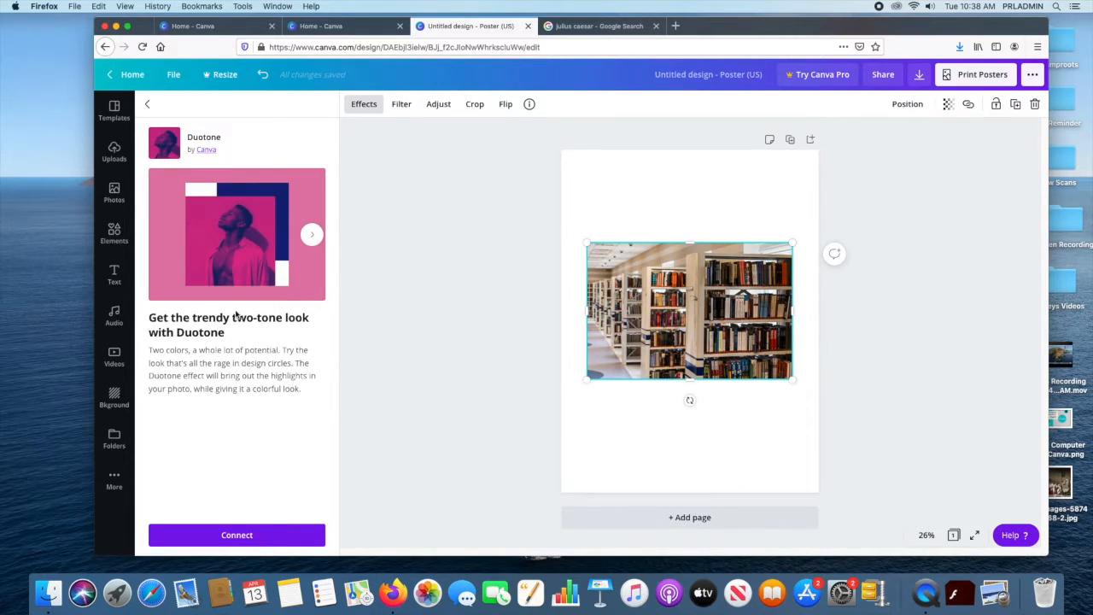
pyautogui.click(231, 537)
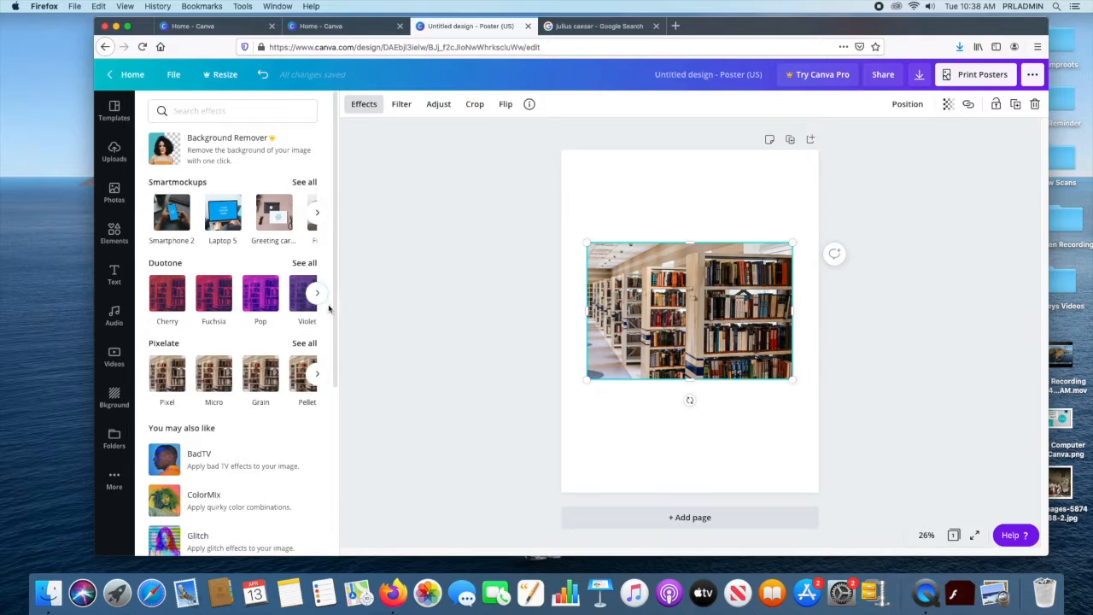
pyautogui.click(167, 294)
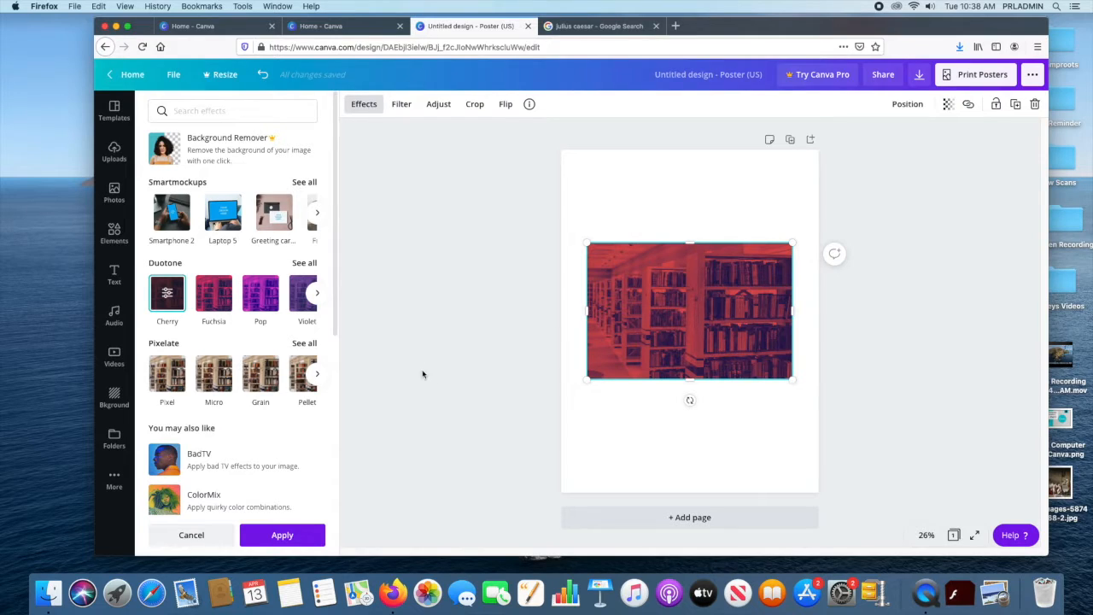
pyautogui.click(193, 536)
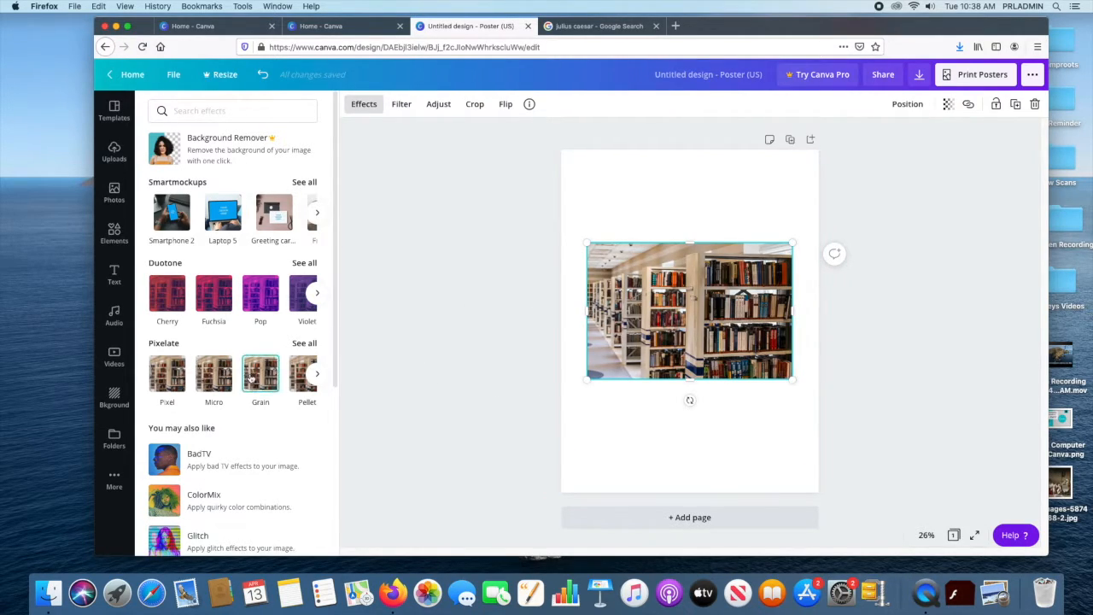
# - Connect the Glitch effect so its styles can be used on the library photo
pyautogui.scroll(-4, 250, 376)
pyautogui.click(199, 385)
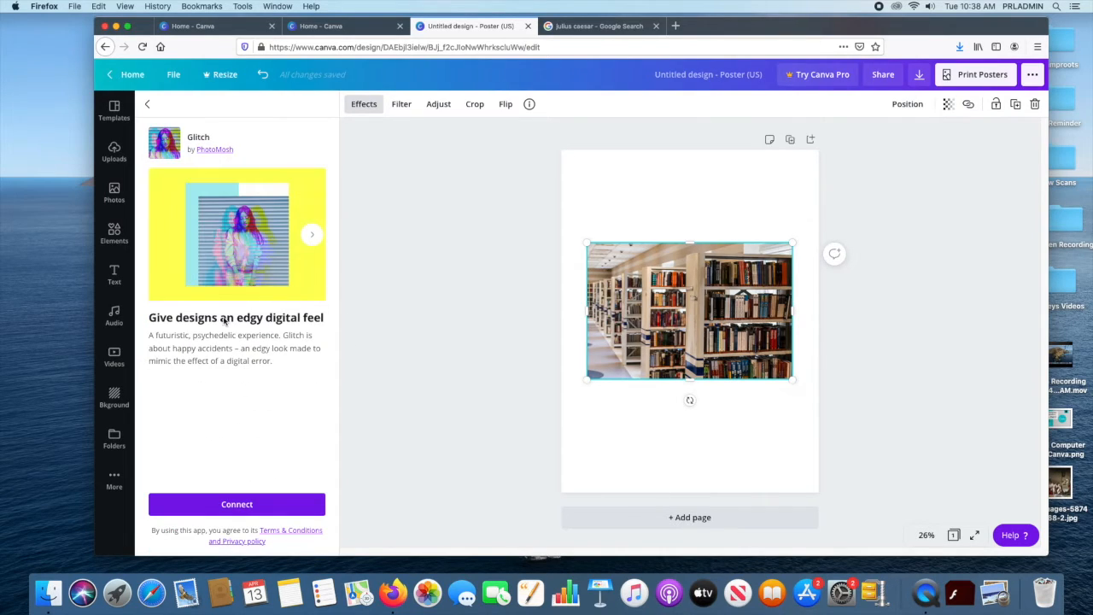
pyautogui.click(232, 507)
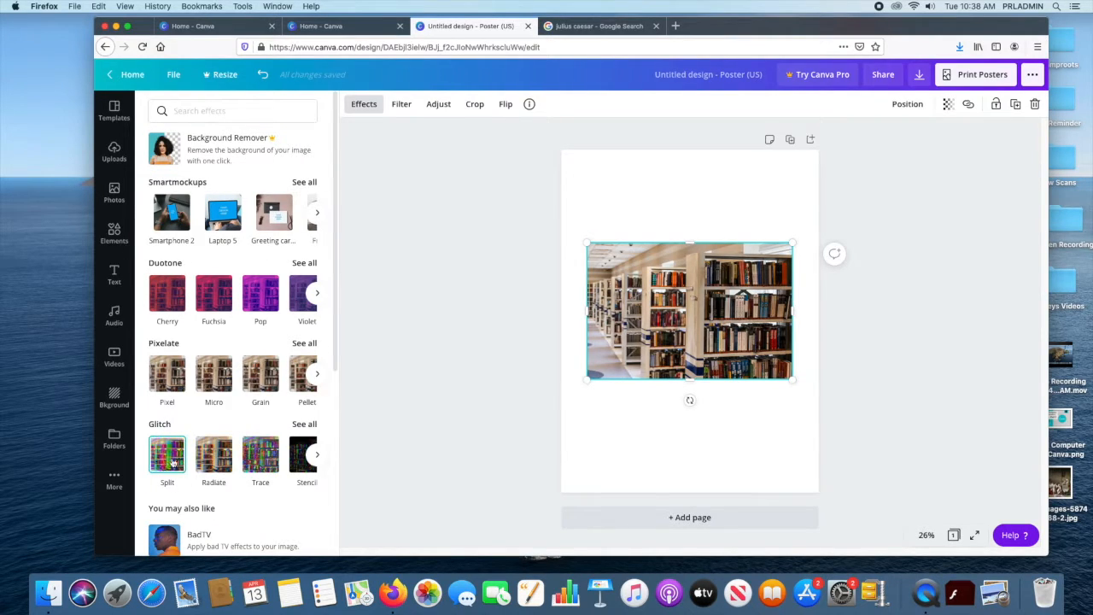
# - Try the Glitch styles Split, Radiate and Trace on the library photo and cancel the effect
pyautogui.click(166, 454)
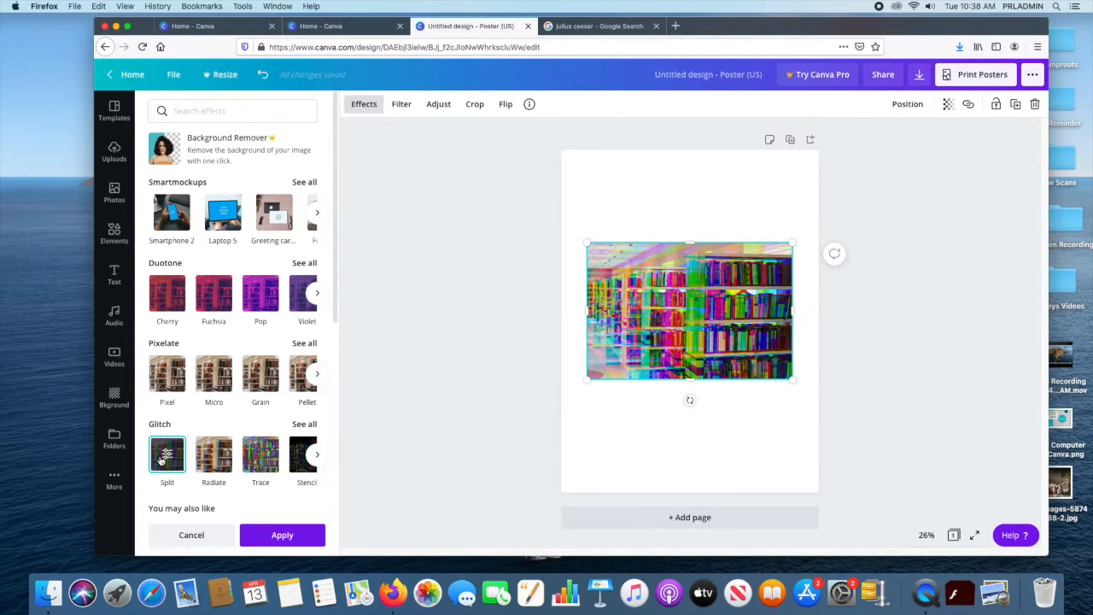
pyautogui.click(224, 461)
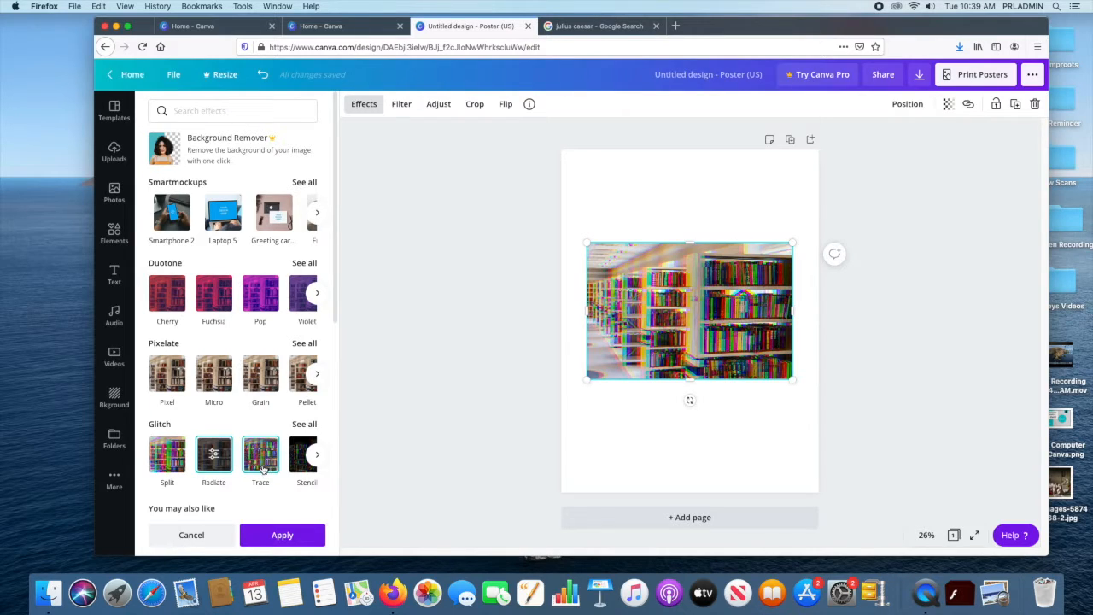
pyautogui.click(260, 461)
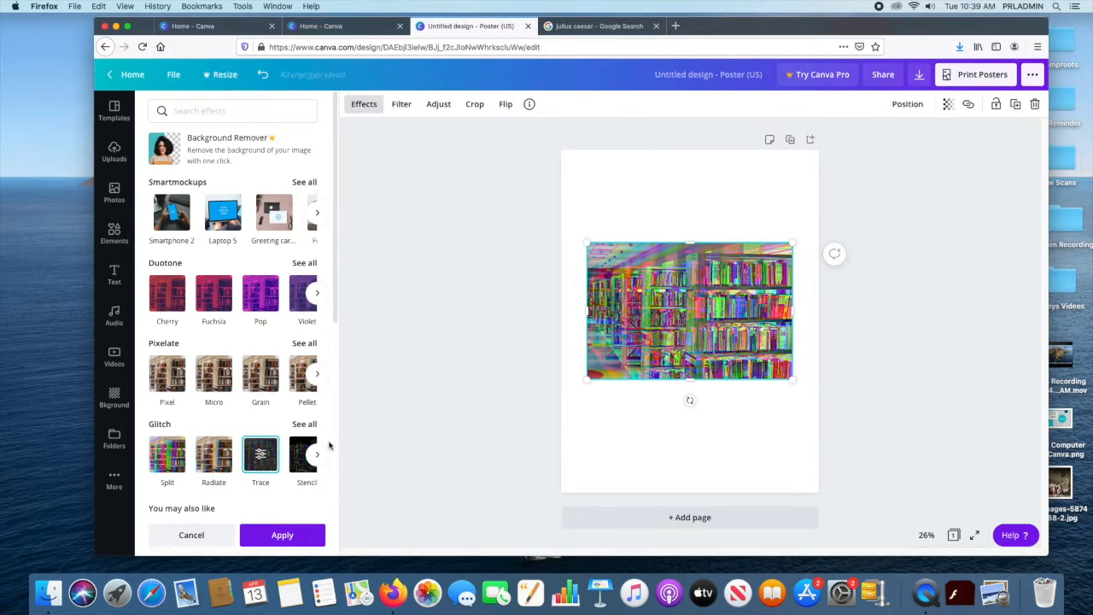
pyautogui.click(316, 457)
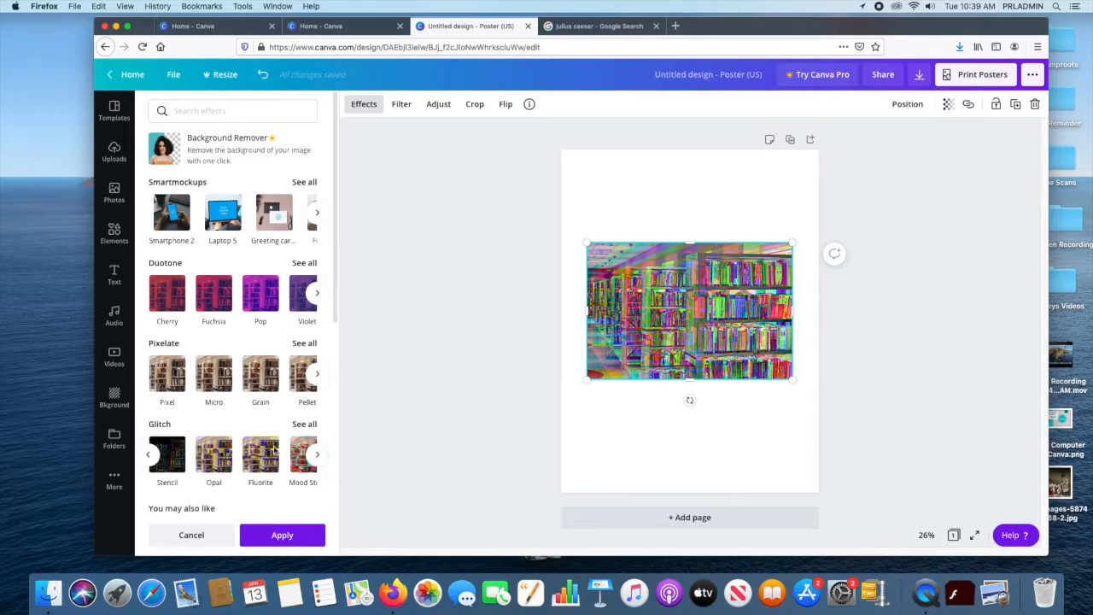
pyautogui.click(151, 459)
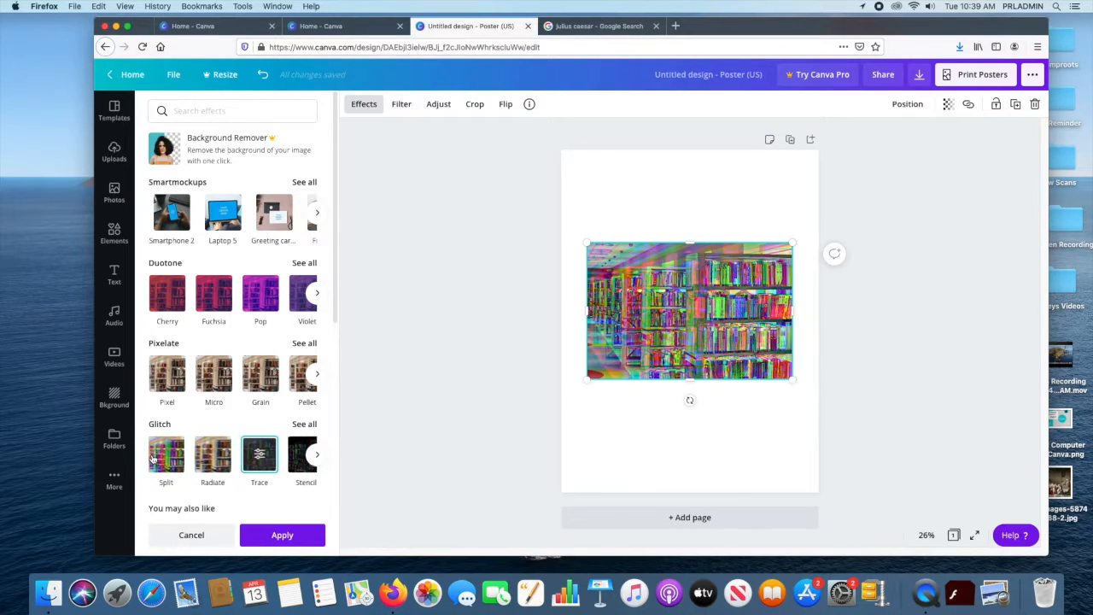
pyautogui.click(196, 534)
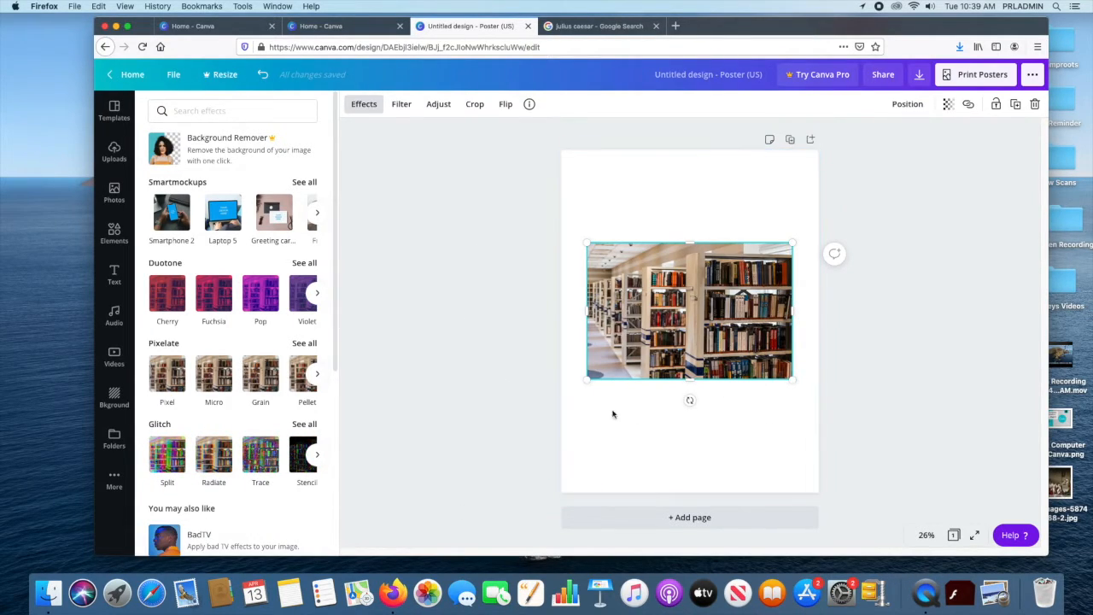
# - Look through the remaining image effects, such as ColorMix, Liquify, Slice, Style Transfer and Shadows
pyautogui.scroll(-3, 287, 365)
pyautogui.scroll(-3, 290, 359)
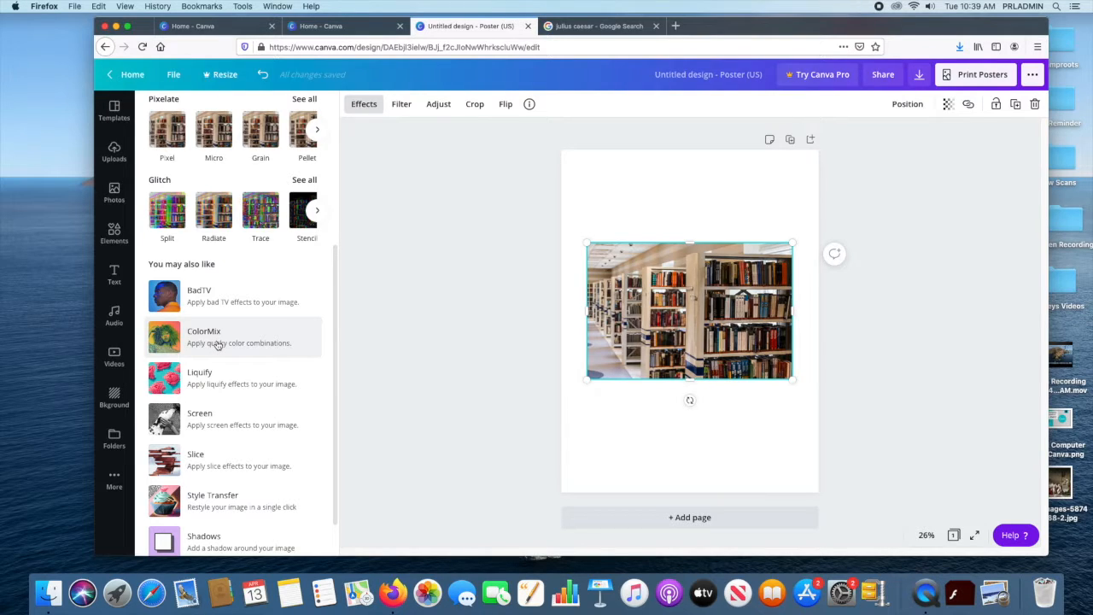
pyautogui.scroll(-1, 219, 339)
pyautogui.scroll(5, 220, 337)
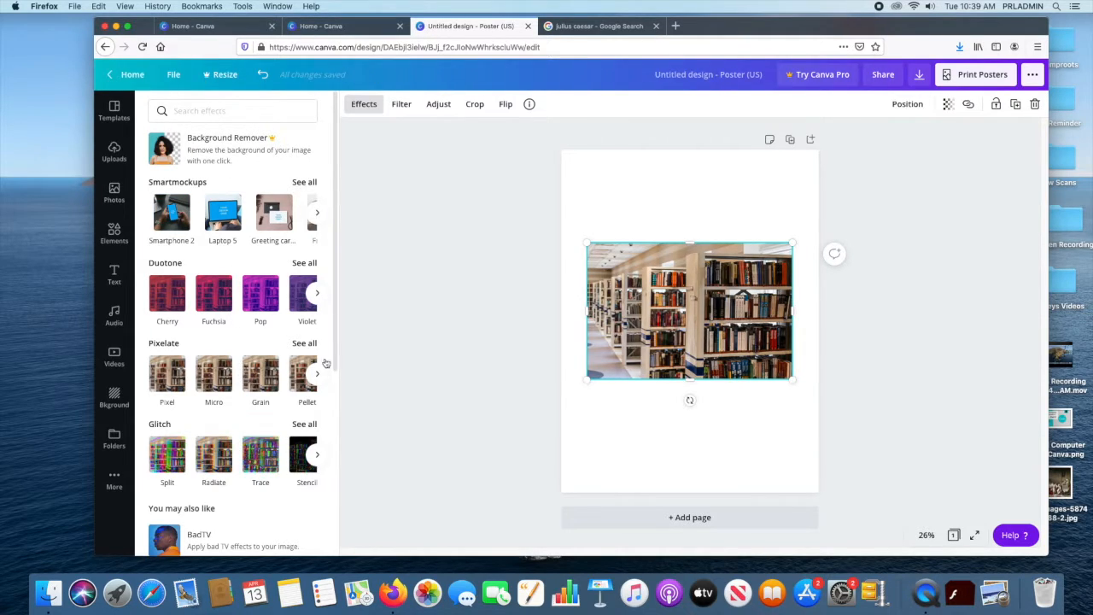
# - Try the Epic, Festive, Retro, Greyscale, Street, Drama and Dalliance filters one after another on the library photo
pyautogui.click(403, 105)
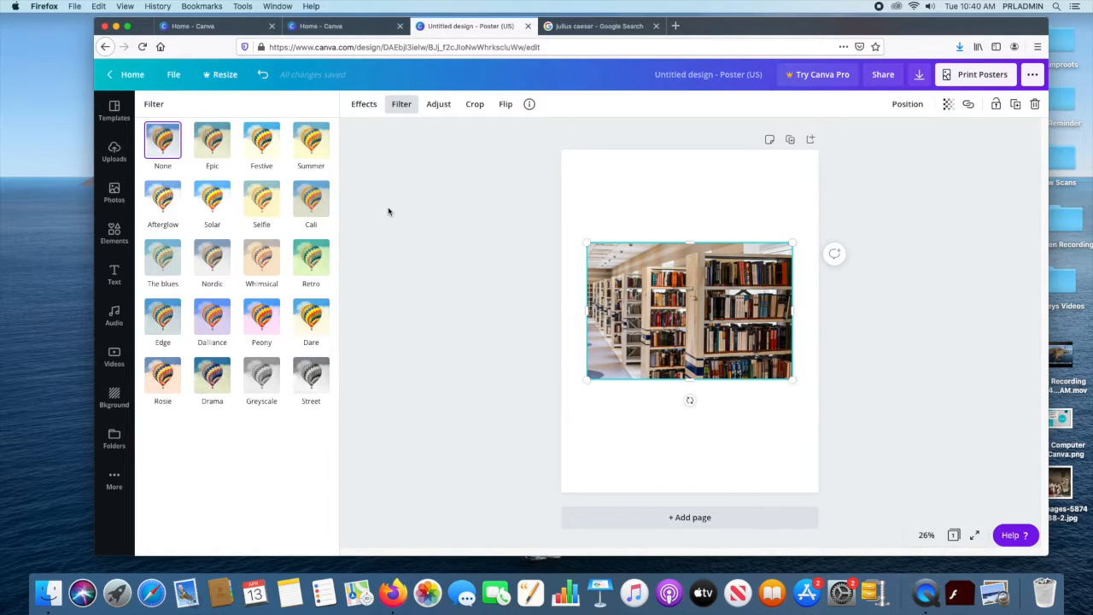
pyautogui.click(221, 151)
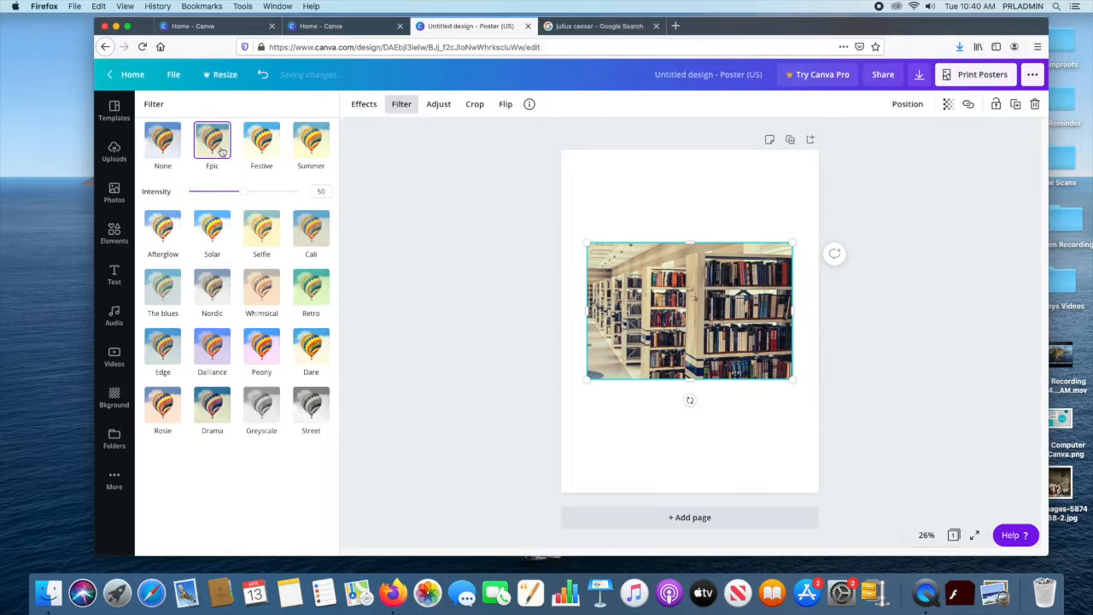
pyautogui.moveTo(243, 193)
pyautogui.mouseDown()
pyautogui.moveTo(228, 194)
pyautogui.moveTo(265, 197)
pyautogui.moveTo(244, 196)
pyautogui.mouseUp()
pyautogui.click(261, 141)
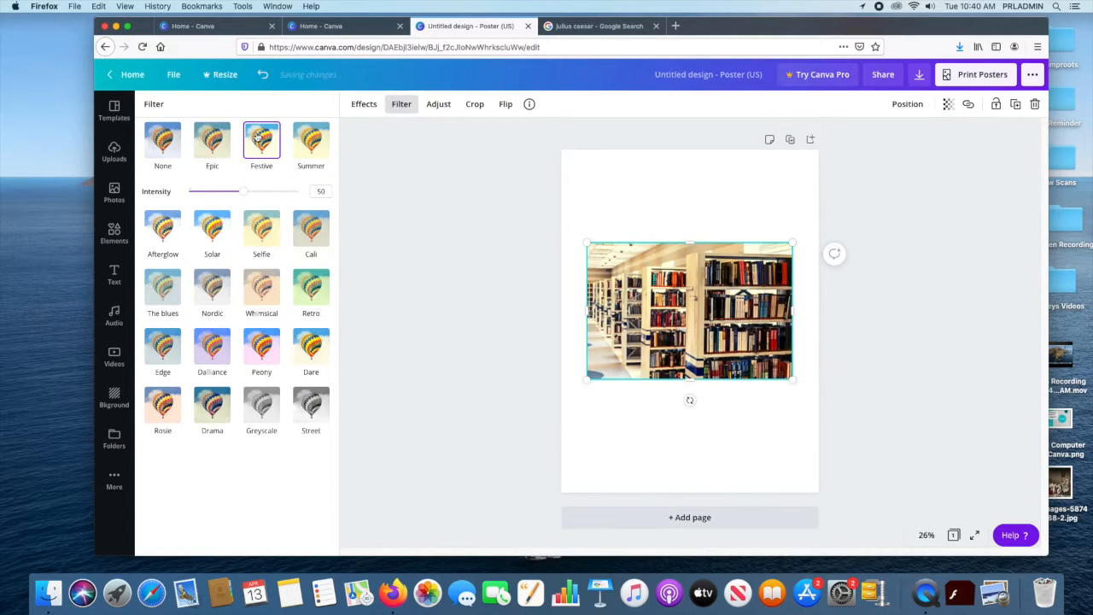
pyautogui.click(314, 281)
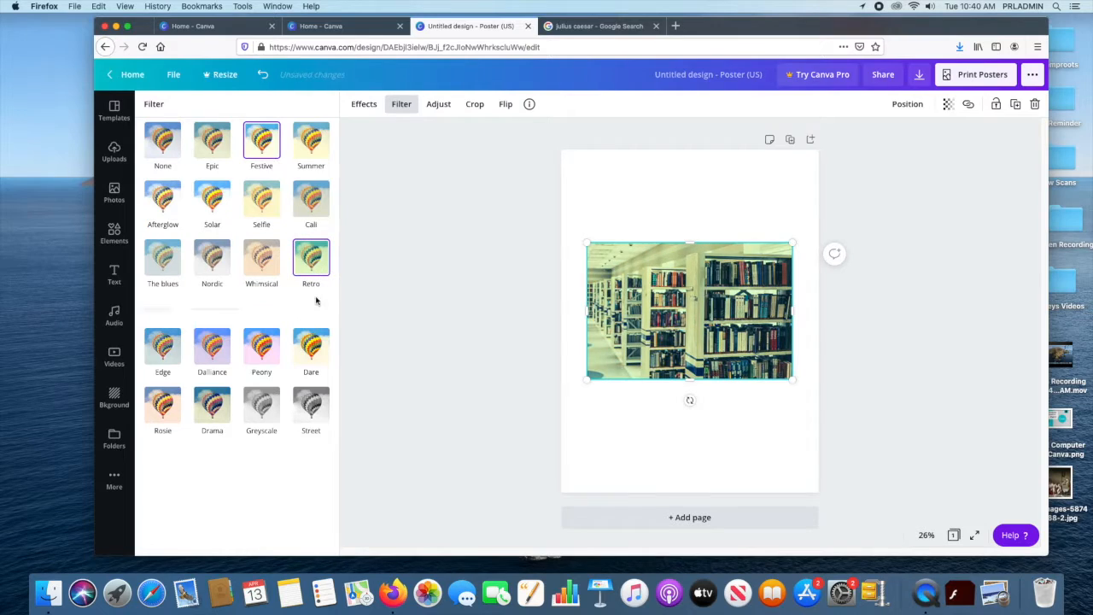
pyautogui.click(272, 403)
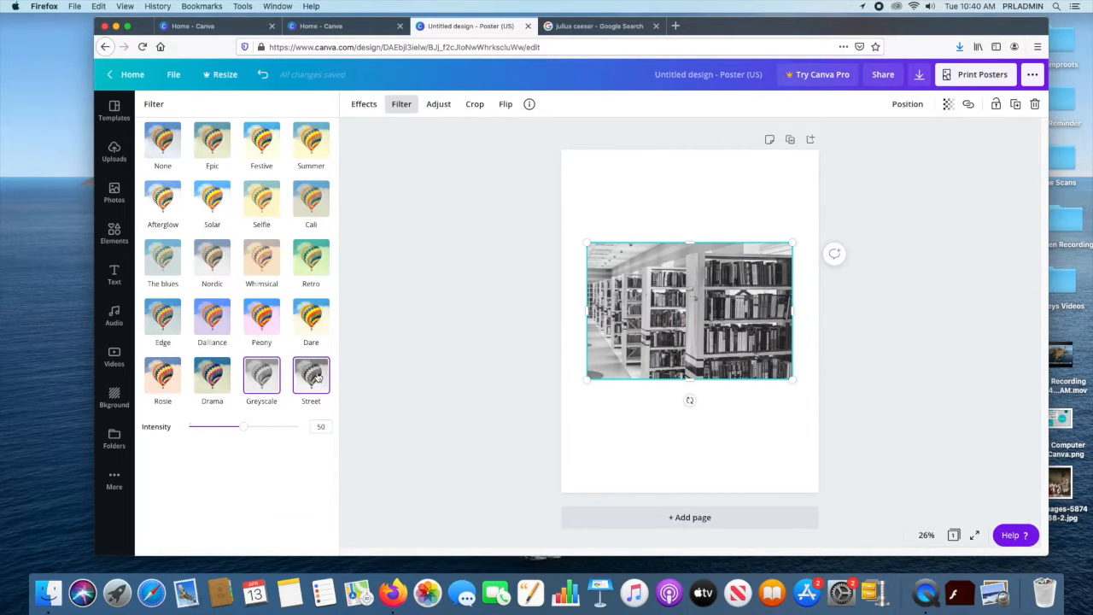
pyautogui.click(316, 375)
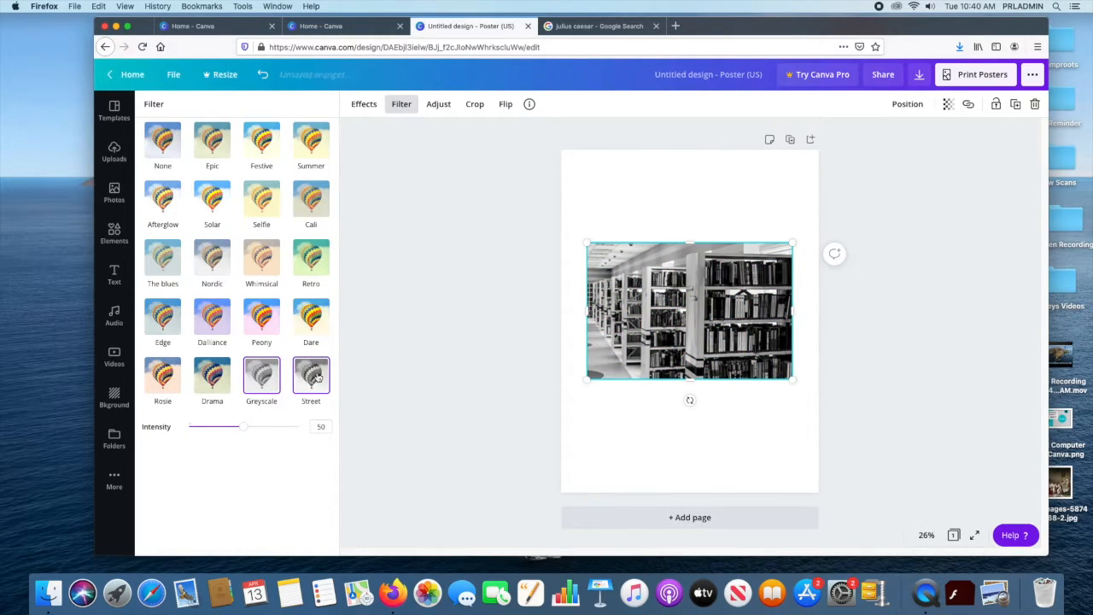
pyautogui.click(214, 376)
pyautogui.click(210, 319)
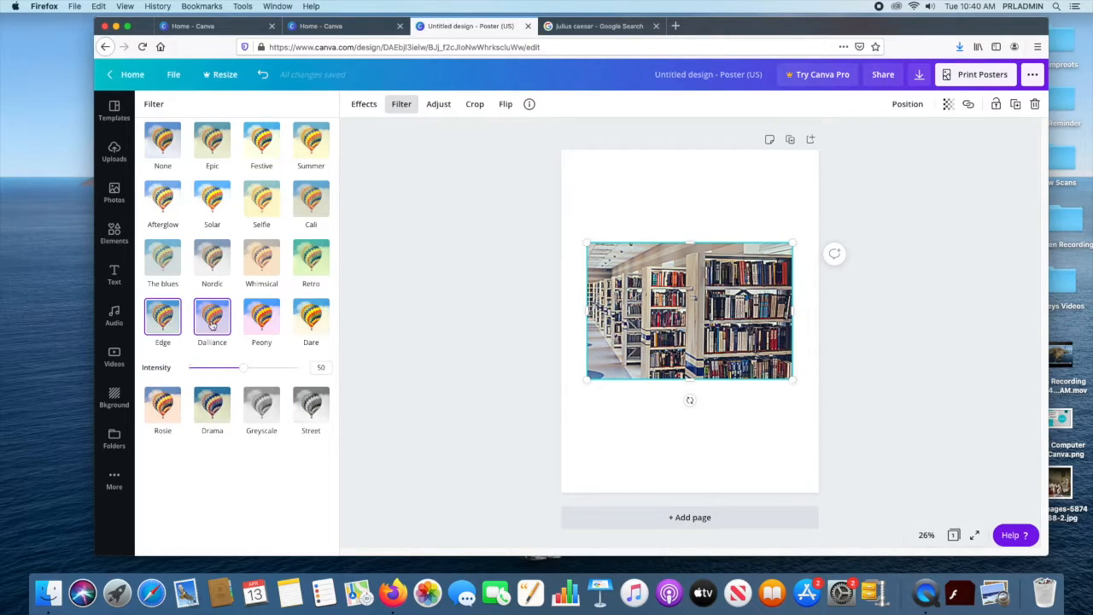
# - Apply the Greyscale filter to the library photo, vary its intensity up and back to 51, and remove the filter
pyautogui.click(261, 404)
pyautogui.moveTo(245, 427); pyautogui.dragTo(289, 438)
pyautogui.moveTo(274, 438); pyautogui.dragTo(244, 427)
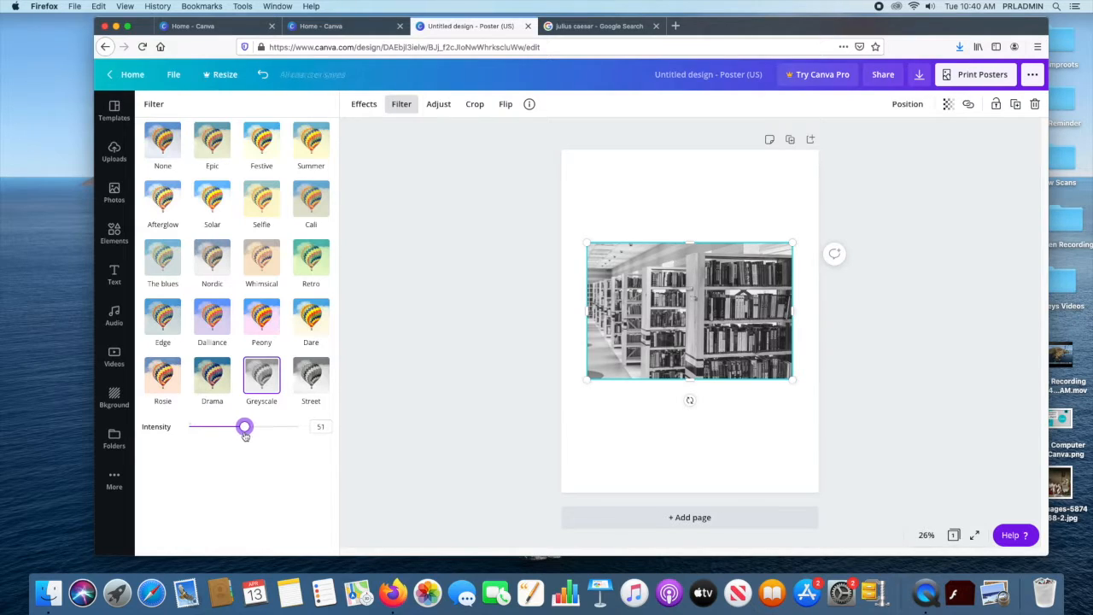
pyautogui.click(164, 151)
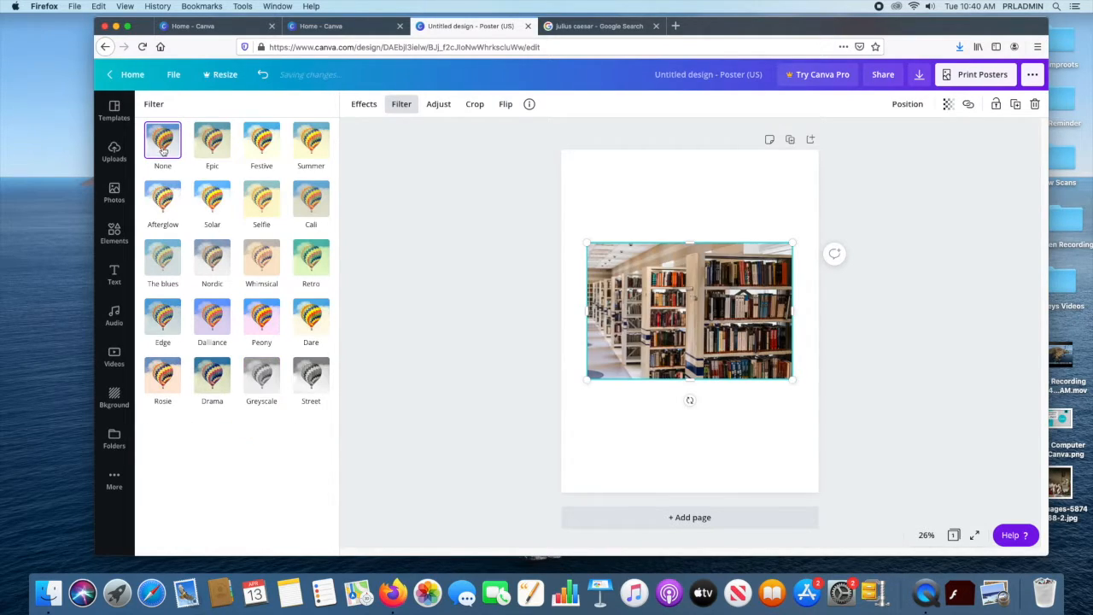
# - Try the Adjust settings on the library photo, including Brightness at -10, and return all of them to 0
pyautogui.click(435, 105)
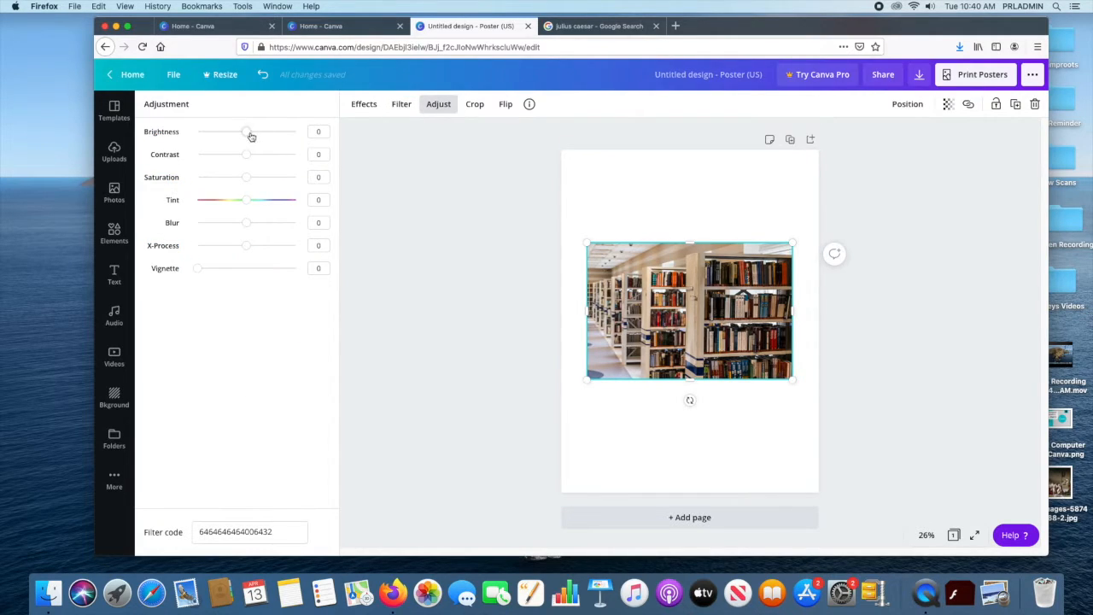
pyautogui.moveTo(250, 137)
pyautogui.mouseDown()
pyautogui.moveTo(268, 139)
pyautogui.moveTo(247, 145)
pyautogui.mouseUp()
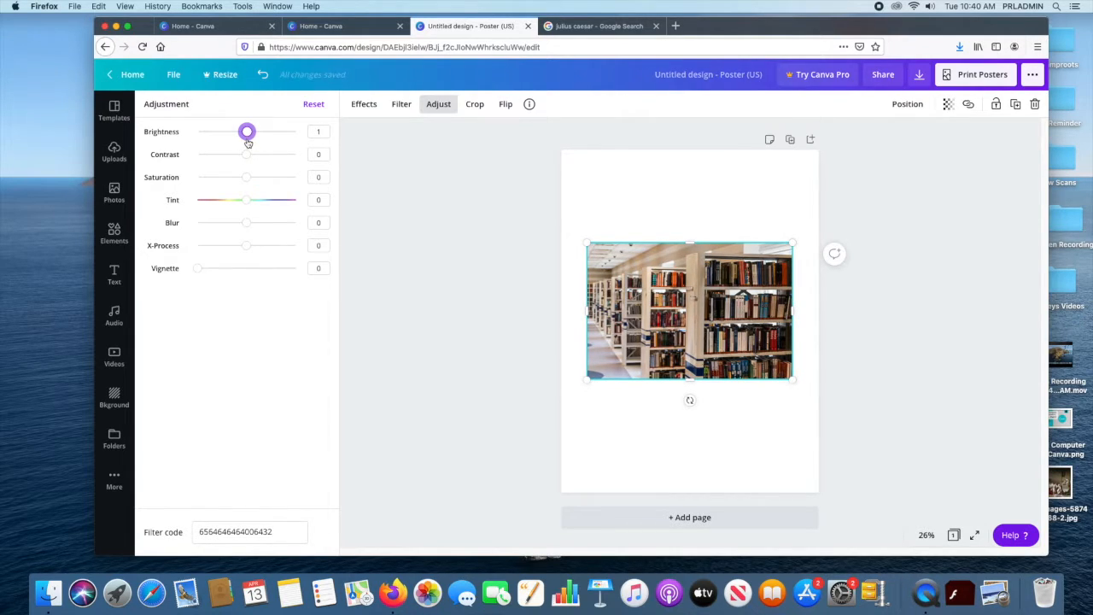
pyautogui.click(317, 131)
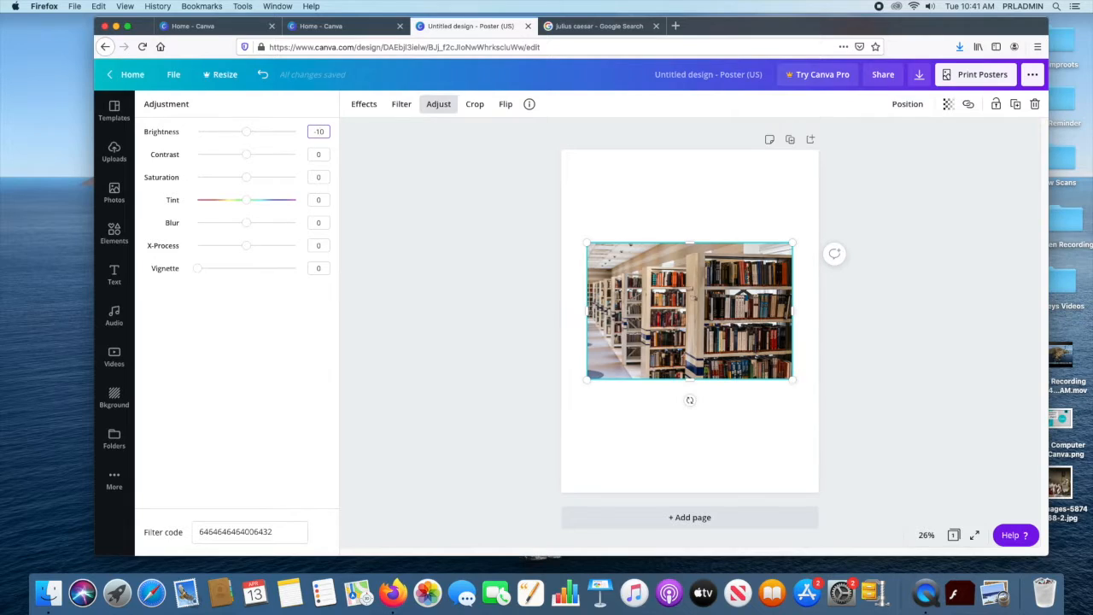
pyautogui.press('Return')
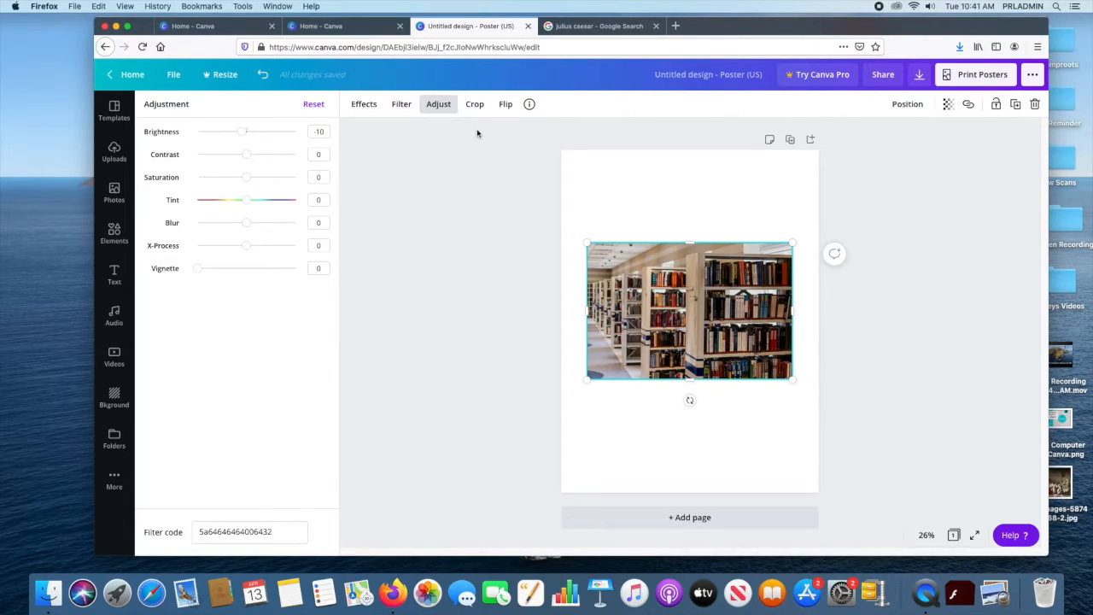
pyautogui.click(309, 107)
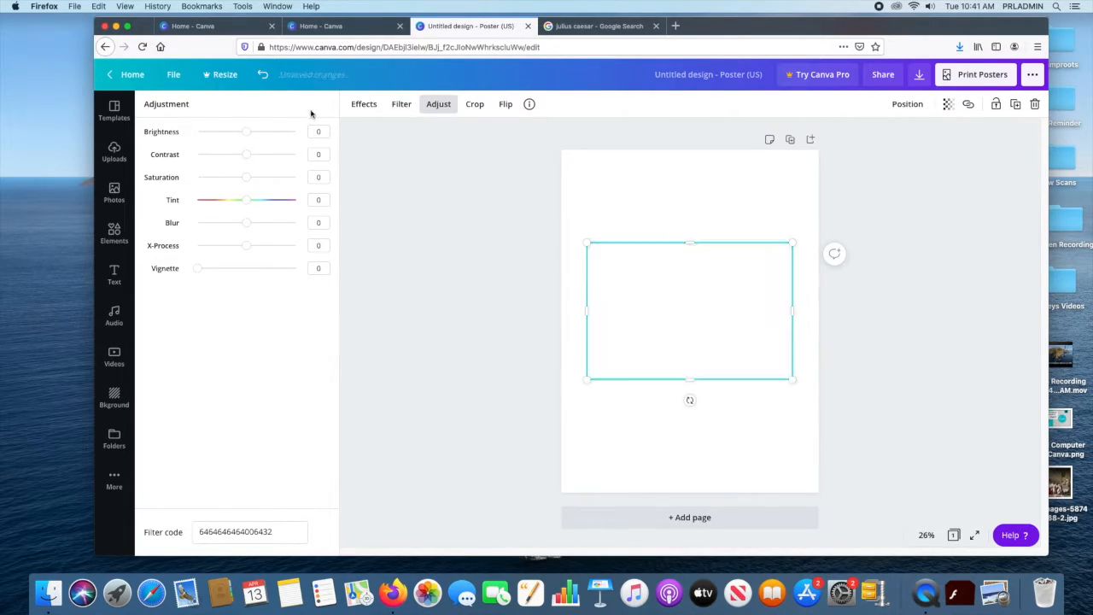
pyautogui.moveTo(246, 156); pyautogui.dragTo(248, 211)
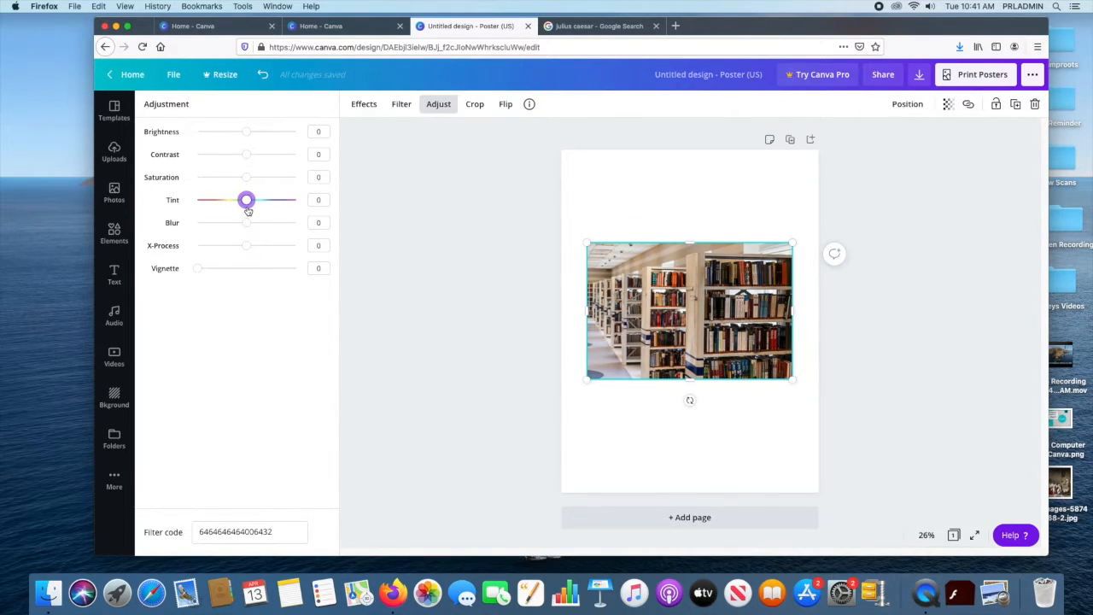
pyautogui.moveTo(248, 229); pyautogui.dragTo(190, 277)
# - Open and cancel cropping of the library photo, and scale the photo down slightly from its upper corners
pyautogui.click(476, 104)
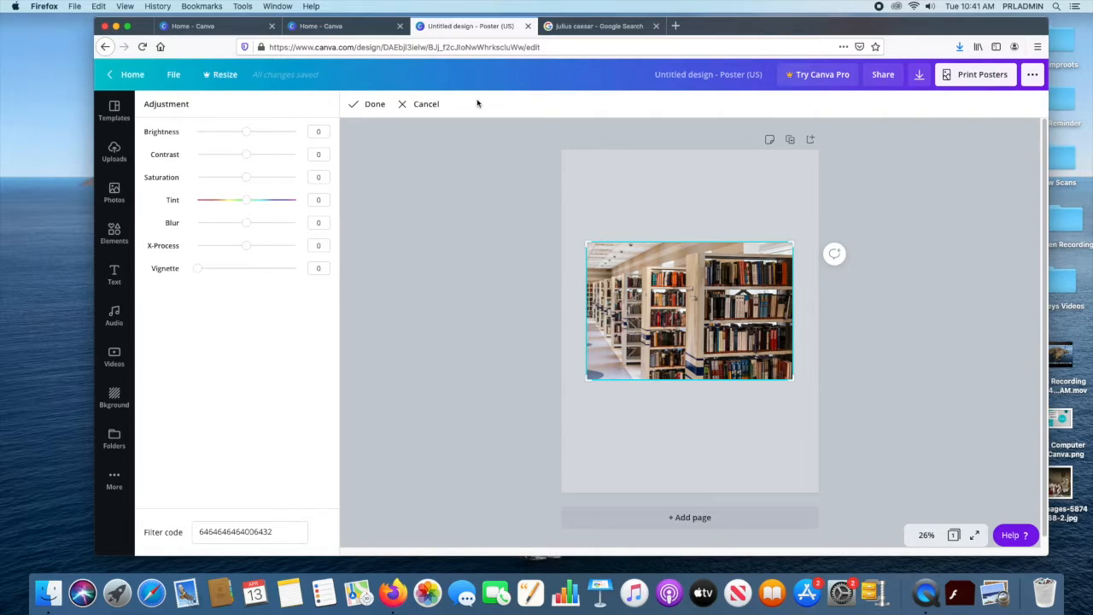
pyautogui.click(406, 105)
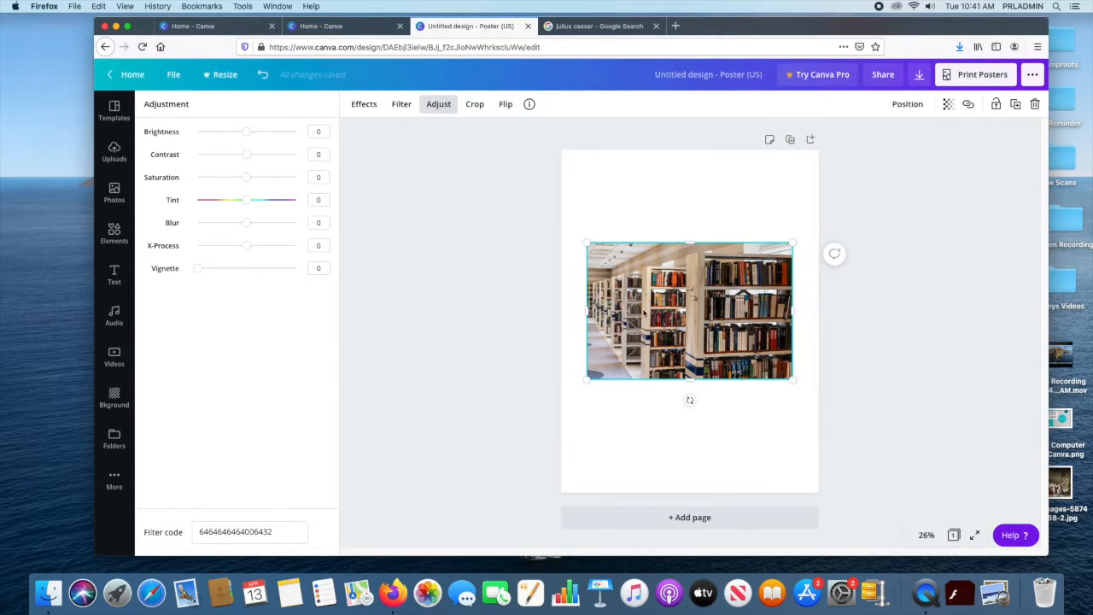
pyautogui.moveTo(586, 242)
pyautogui.mouseDown()
pyautogui.moveTo(557, 222)
pyautogui.moveTo(598, 251)
pyautogui.mouseUp()
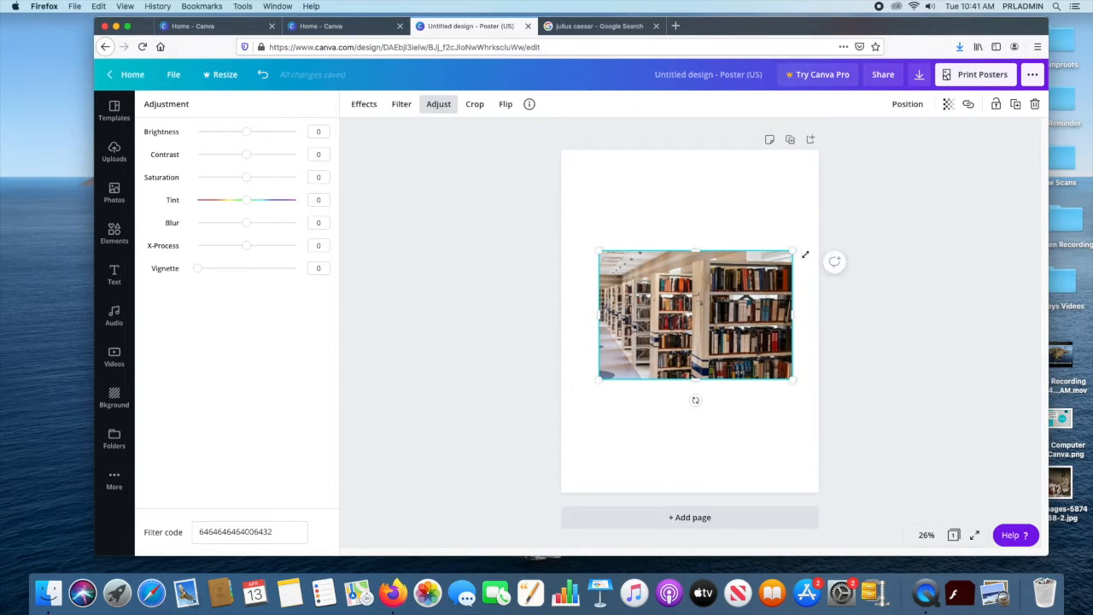
pyautogui.moveTo(796, 248)
pyautogui.mouseDown()
pyautogui.moveTo(824, 237)
pyautogui.moveTo(788, 253)
pyautogui.mouseUp()
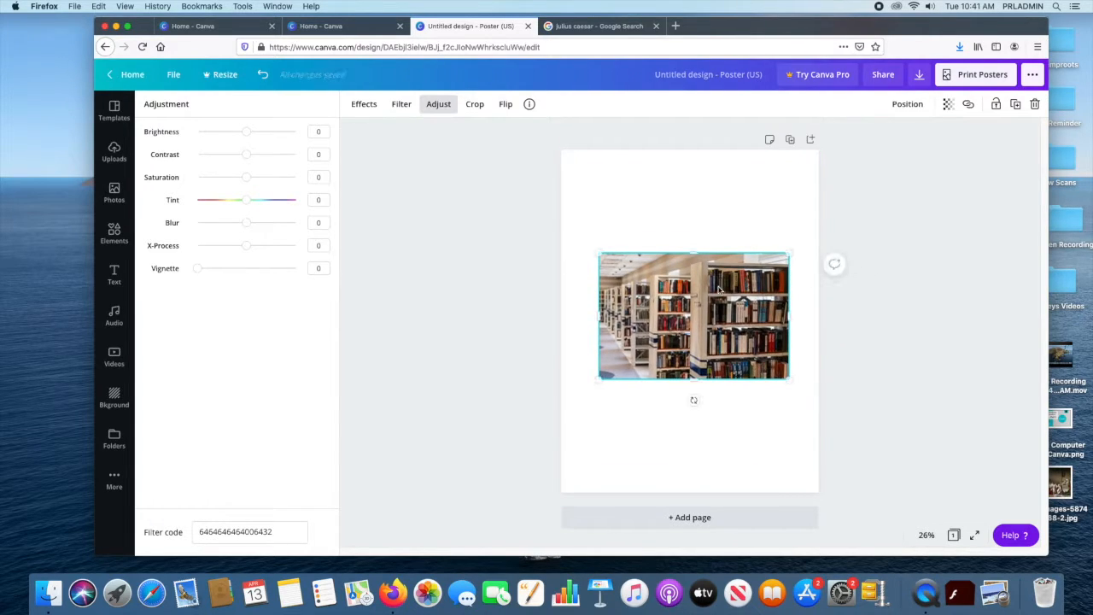
pyautogui.moveTo(698, 248)
pyautogui.mouseDown()
pyautogui.moveTo(698, 237)
pyautogui.moveTo(700, 252)
pyautogui.mouseUp()
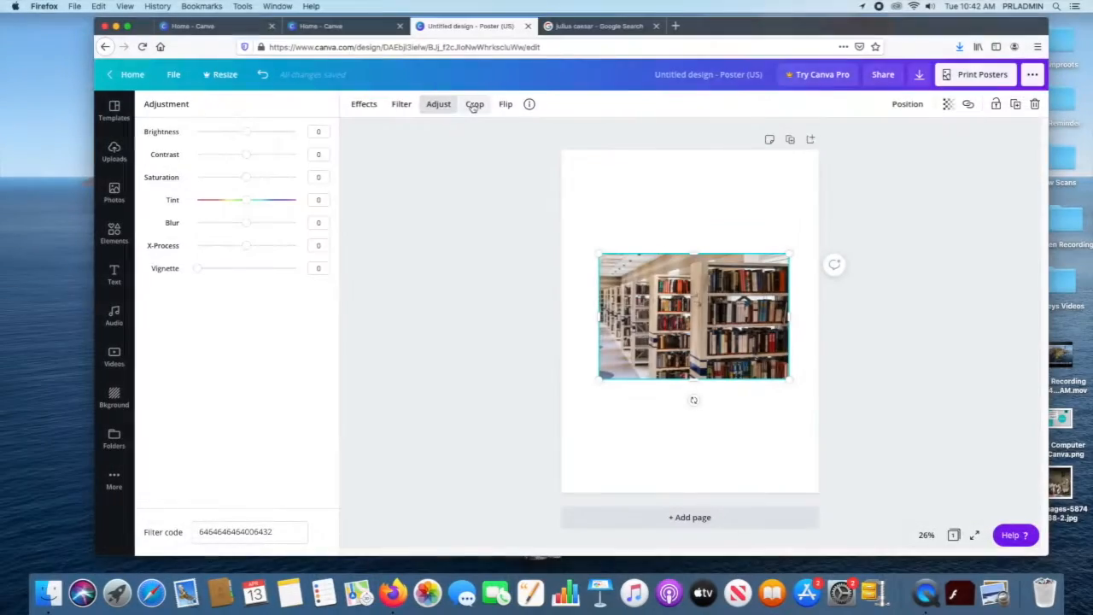
# - Crop the library photo inward at both upper corners and the lower-left corner, and enlarge and recentre it on the page
pyautogui.click(474, 104)
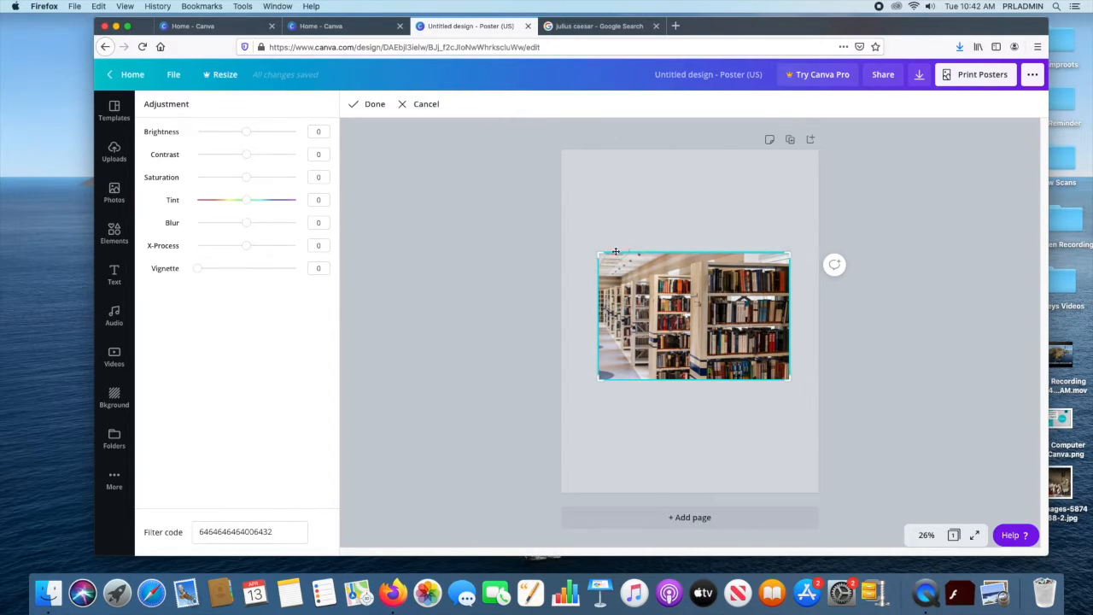
pyautogui.moveTo(599, 253); pyautogui.dragTo(613, 258)
pyautogui.moveTo(790, 257); pyautogui.dragTo(781, 262)
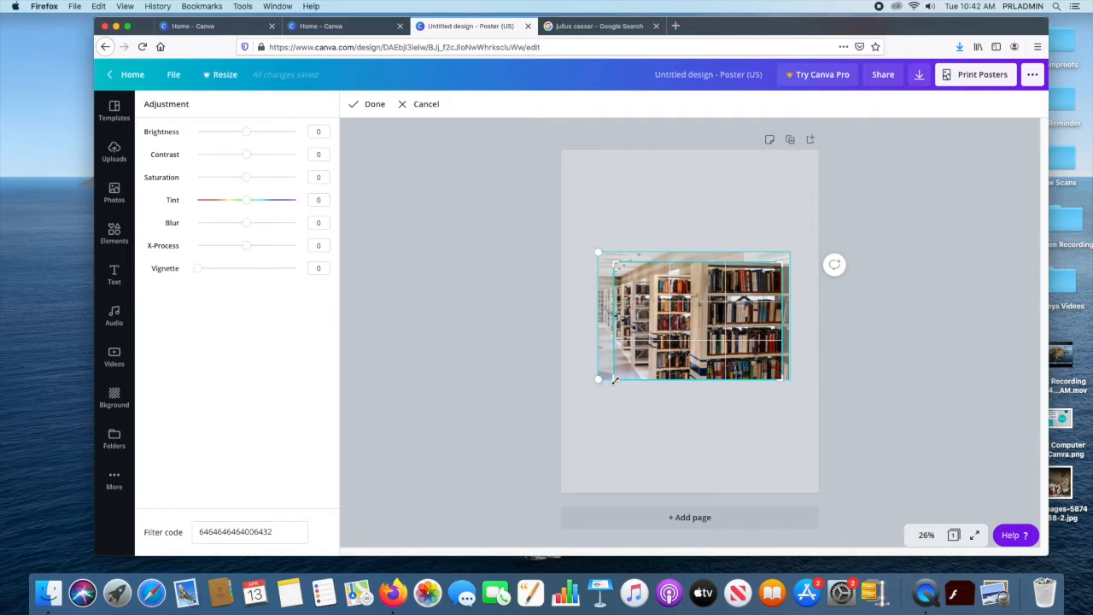
pyautogui.moveTo(614, 379); pyautogui.dragTo(624, 374)
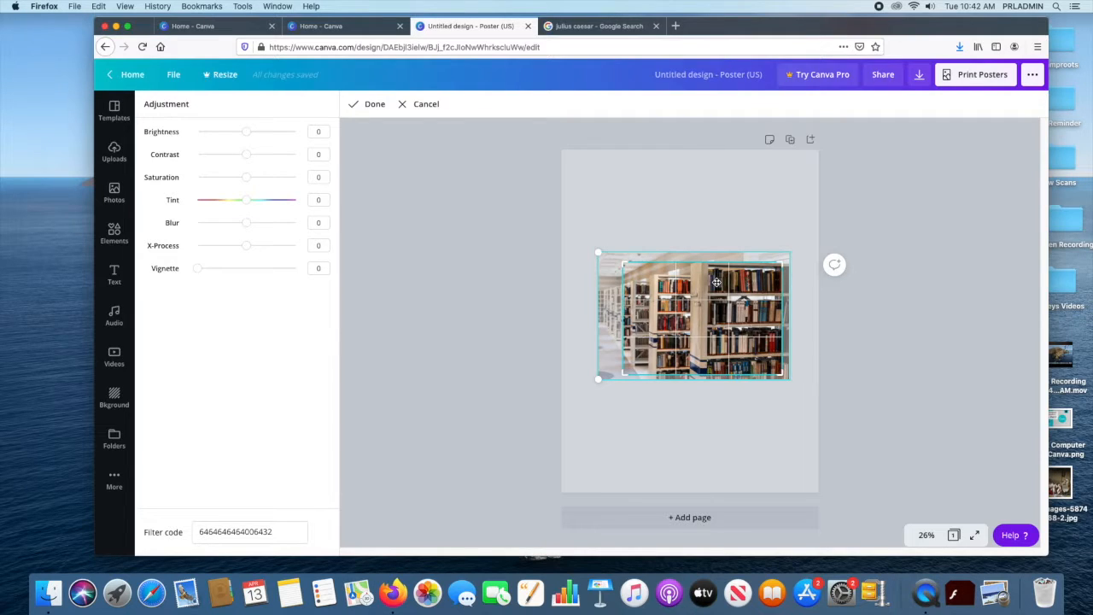
pyautogui.click(375, 104)
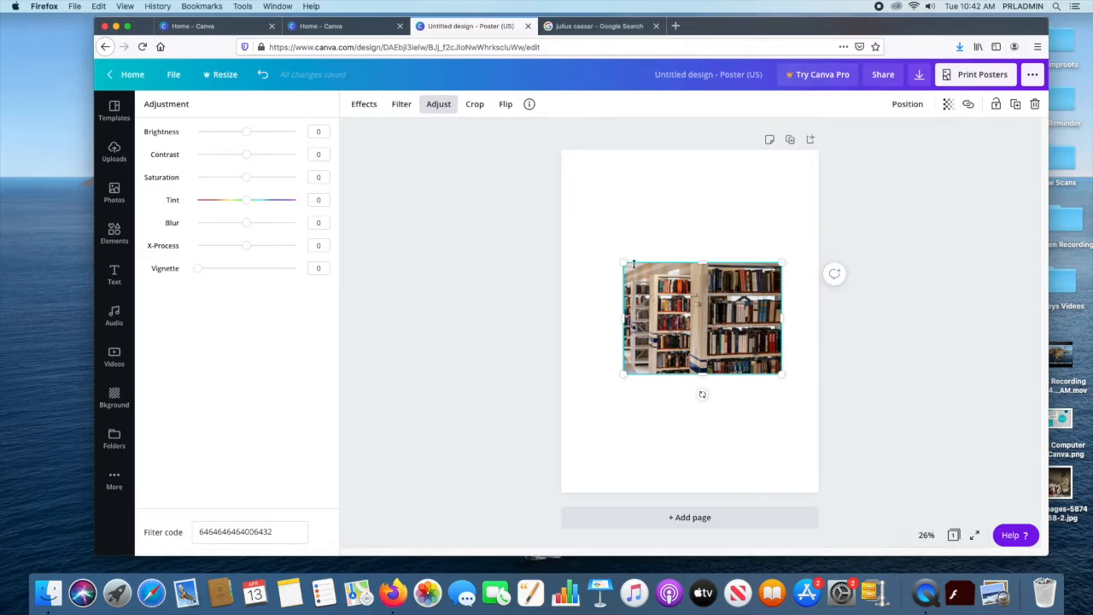
pyautogui.moveTo(623, 262); pyautogui.dragTo(588, 239)
pyautogui.moveTo(692, 299); pyautogui.dragTo(698, 297)
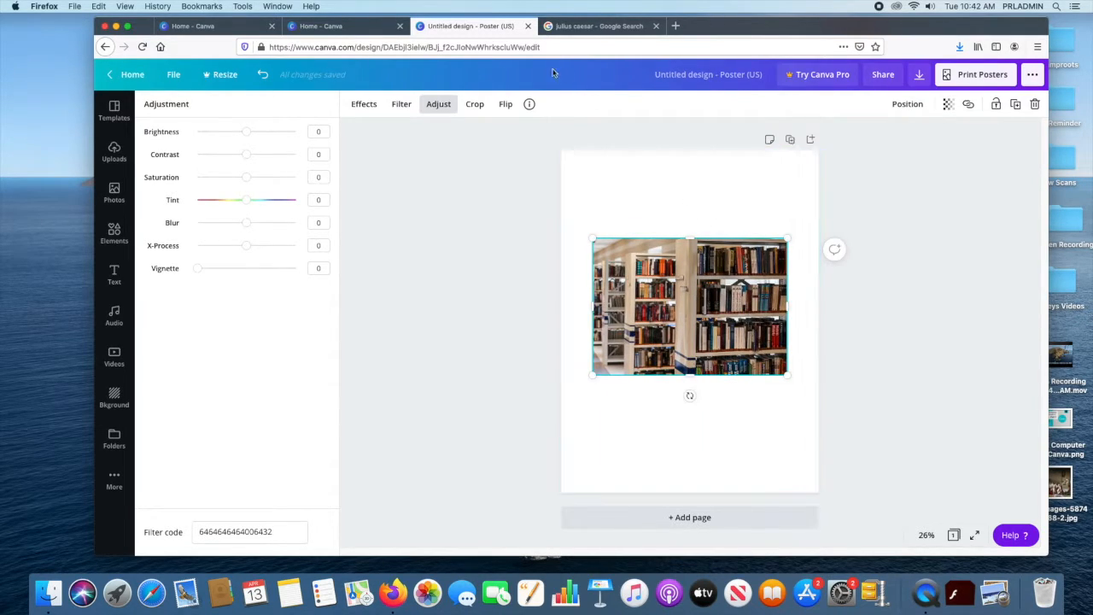
# - Try flipping the library photo horizontally and vertically, and try rotating it before returning it to 0°
pyautogui.click(505, 104)
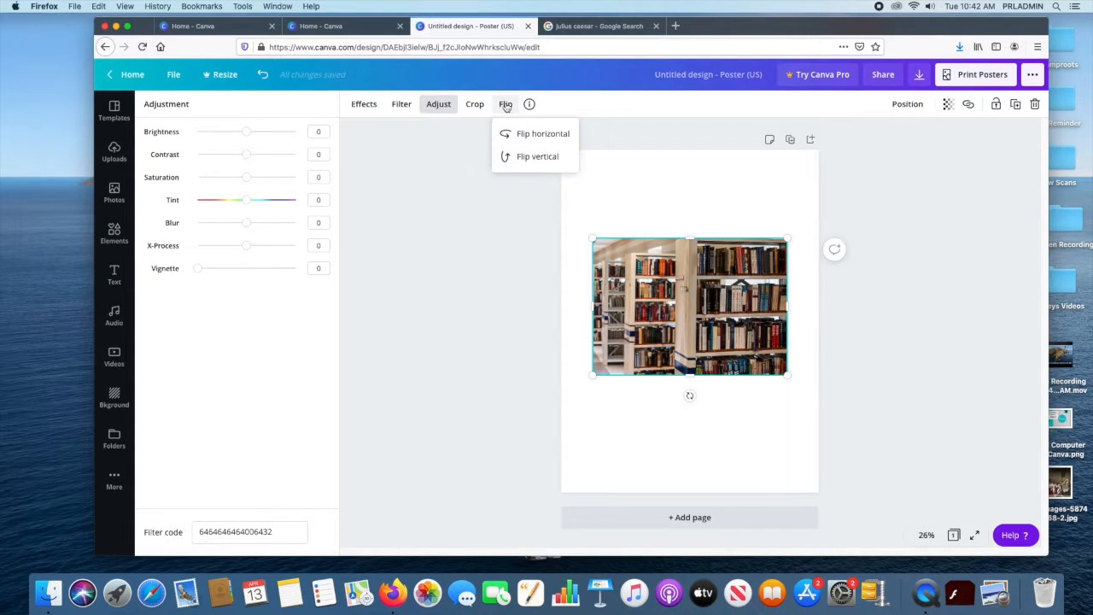
pyautogui.click(547, 134)
pyautogui.click(547, 134)
pyautogui.click(538, 159)
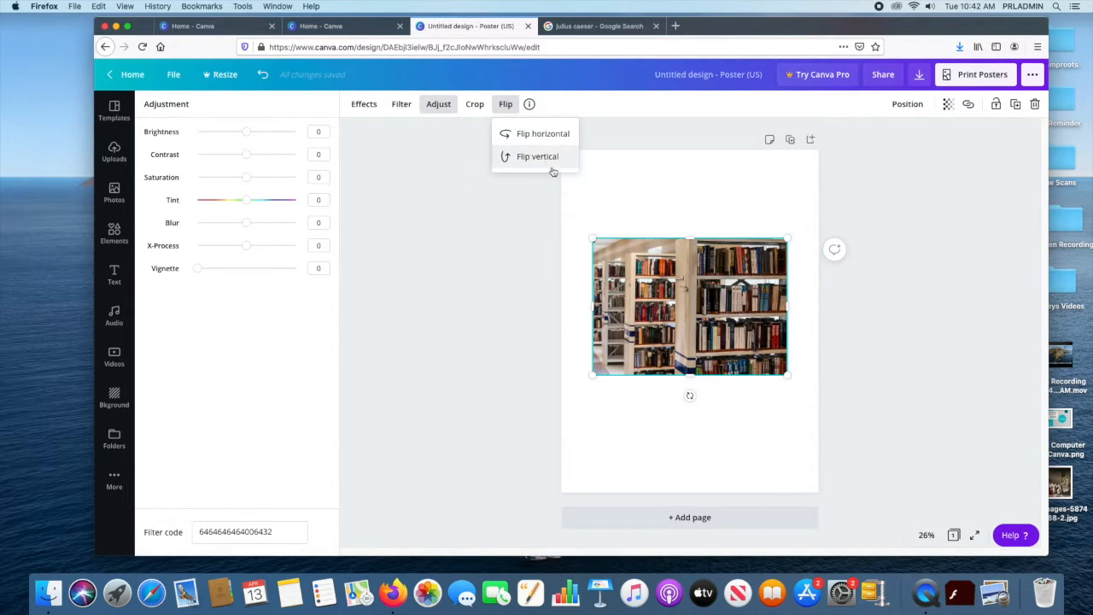
pyautogui.click(660, 139)
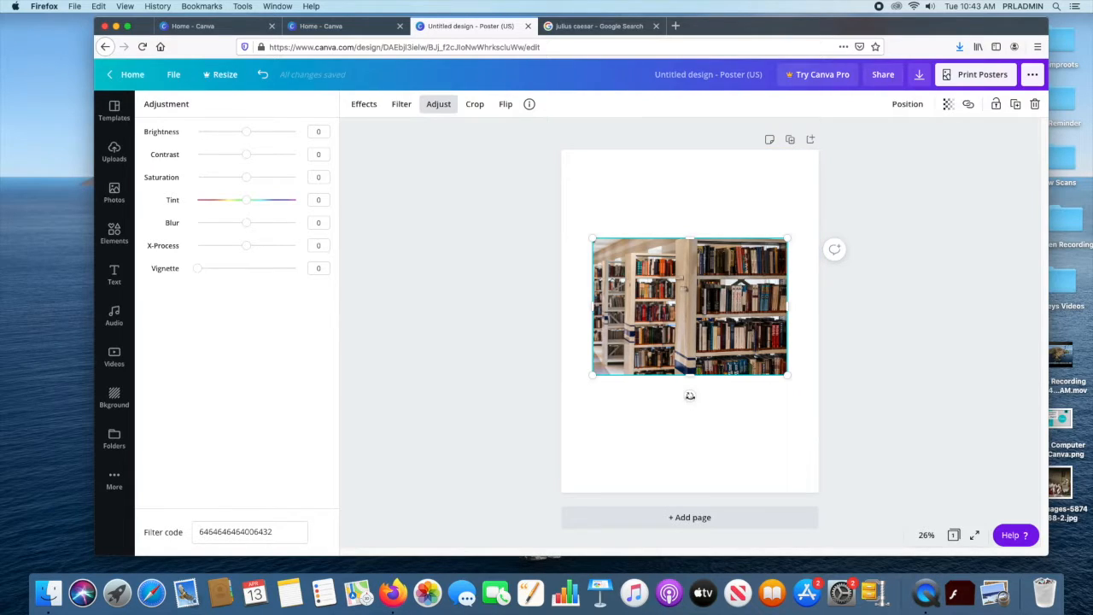
pyautogui.moveTo(688, 395); pyautogui.dragTo(691, 399)
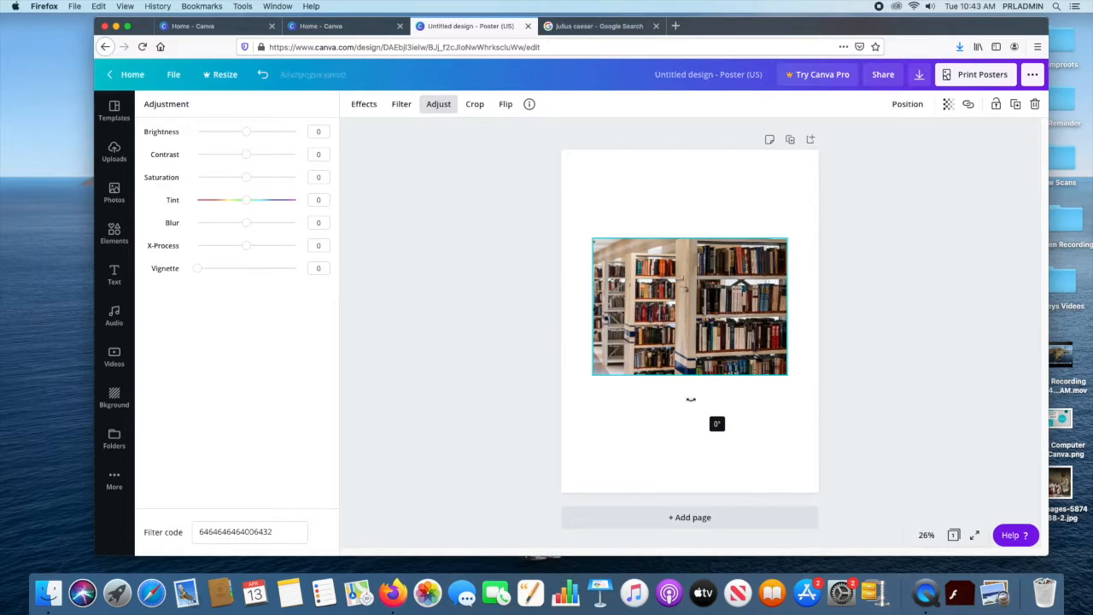
pyautogui.moveTo(690, 399)
pyautogui.mouseDown()
pyautogui.moveTo(712, 398)
pyautogui.moveTo(691, 398)
pyautogui.mouseUp()
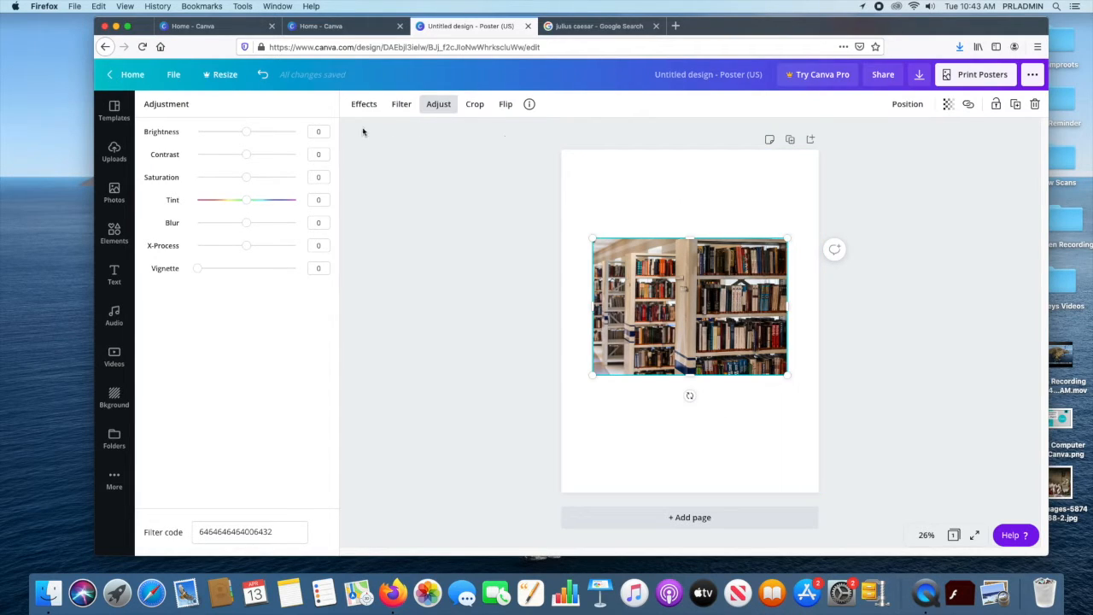
# - Close the photo adjustments, move the library photo up slightly, and delete it from the poster
pyautogui.click(438, 104)
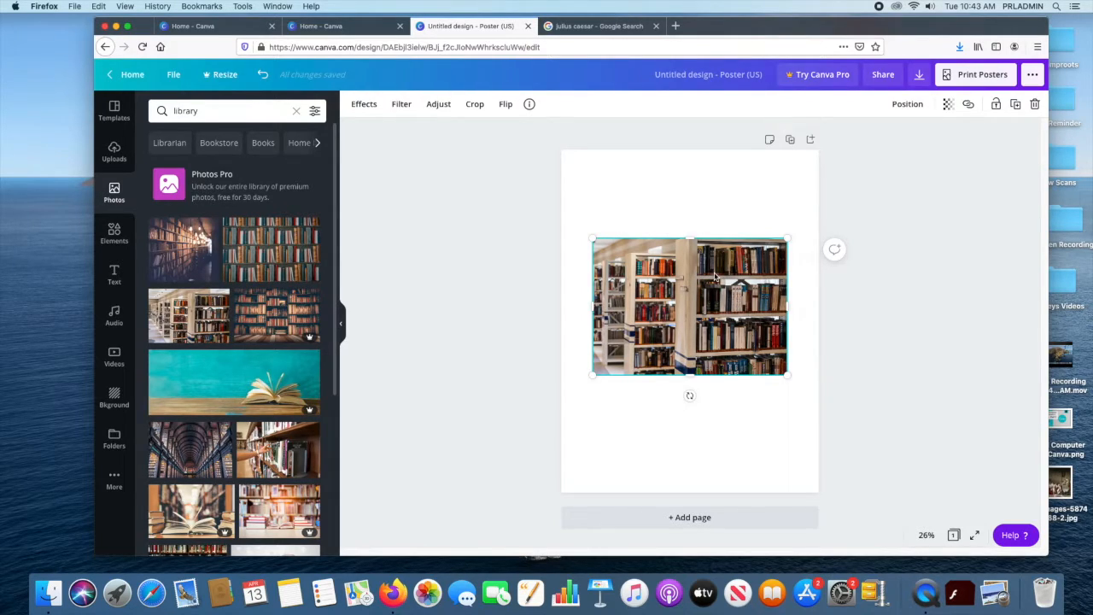
pyautogui.moveTo(713, 276)
pyautogui.mouseDown()
pyautogui.moveTo(582, 198)
pyautogui.moveTo(594, 159)
pyautogui.moveTo(425, 382)
pyautogui.moveTo(633, 329)
pyautogui.moveTo(817, 302)
pyautogui.moveTo(820, 247)
pyautogui.moveTo(948, 179)
pyautogui.moveTo(713, 266)
pyautogui.mouseUp()
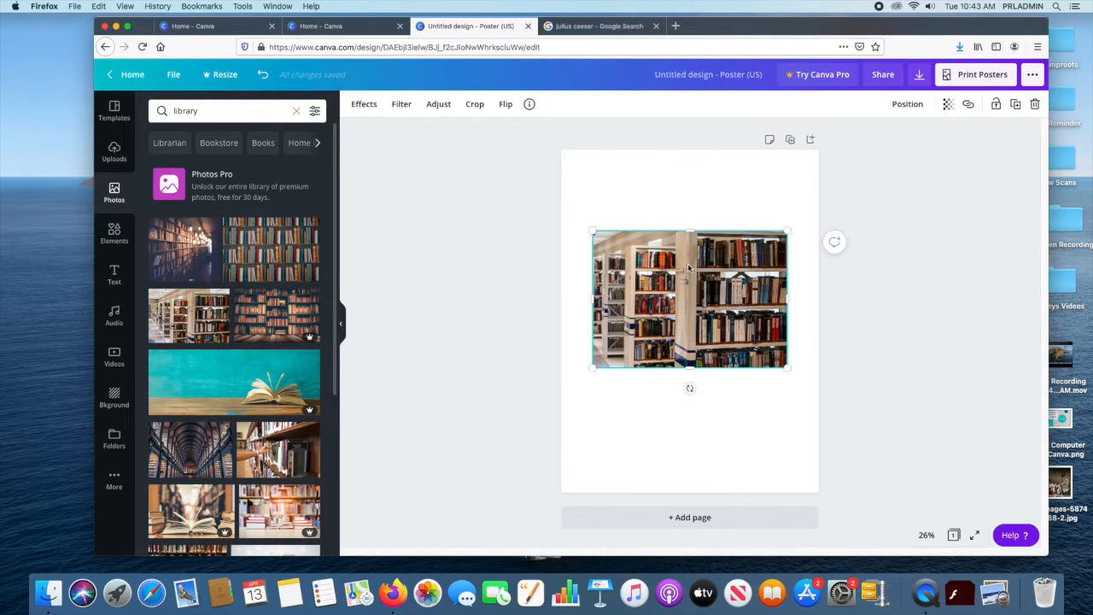
pyautogui.press('Delete')
# - Set the colourful bookshelf photo as the full-page background and shift which part of it shows on the page
pyautogui.moveTo(274, 247); pyautogui.dragTo(571, 263)
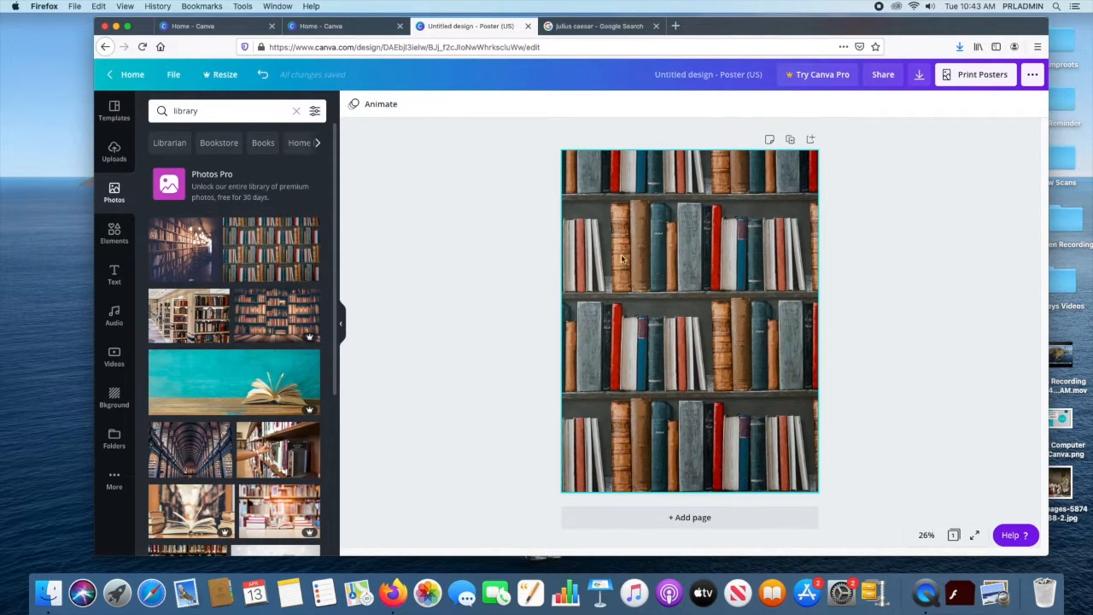
pyautogui.click(658, 258)
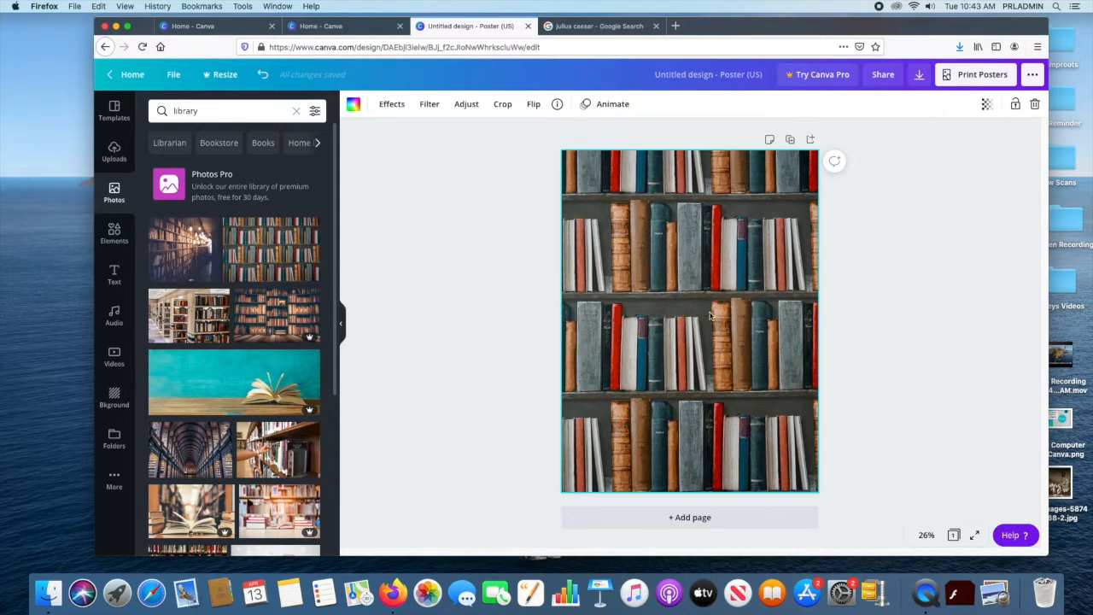
pyautogui.doubleClick(714, 268)
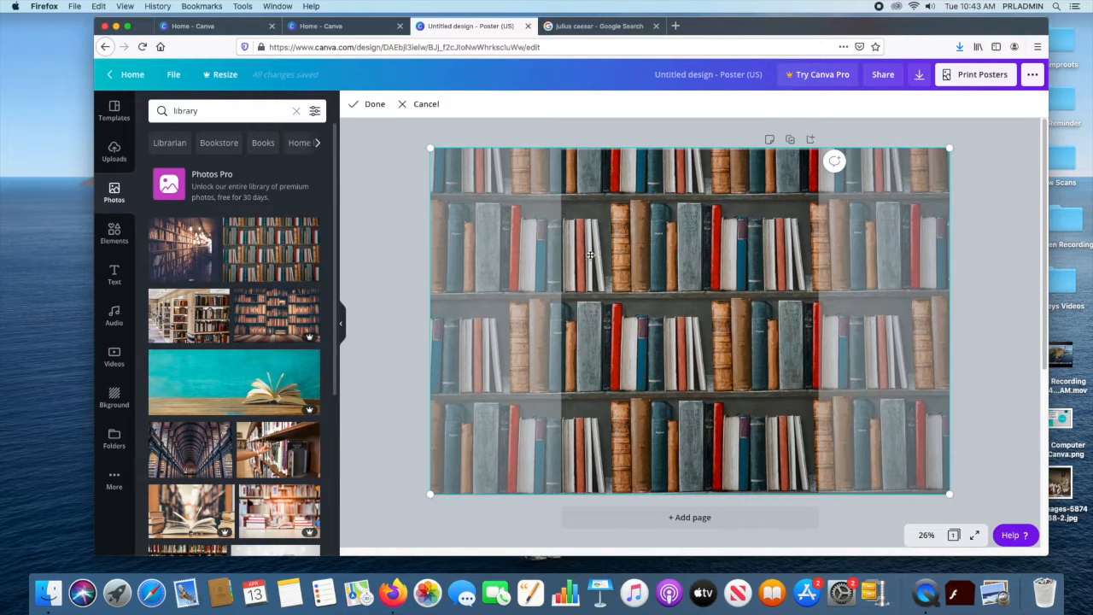
pyautogui.moveTo(630, 254)
pyautogui.mouseDown()
pyautogui.moveTo(617, 248)
pyautogui.moveTo(626, 242)
pyautogui.moveTo(617, 250)
pyautogui.mouseUp()
pyautogui.click(992, 261)
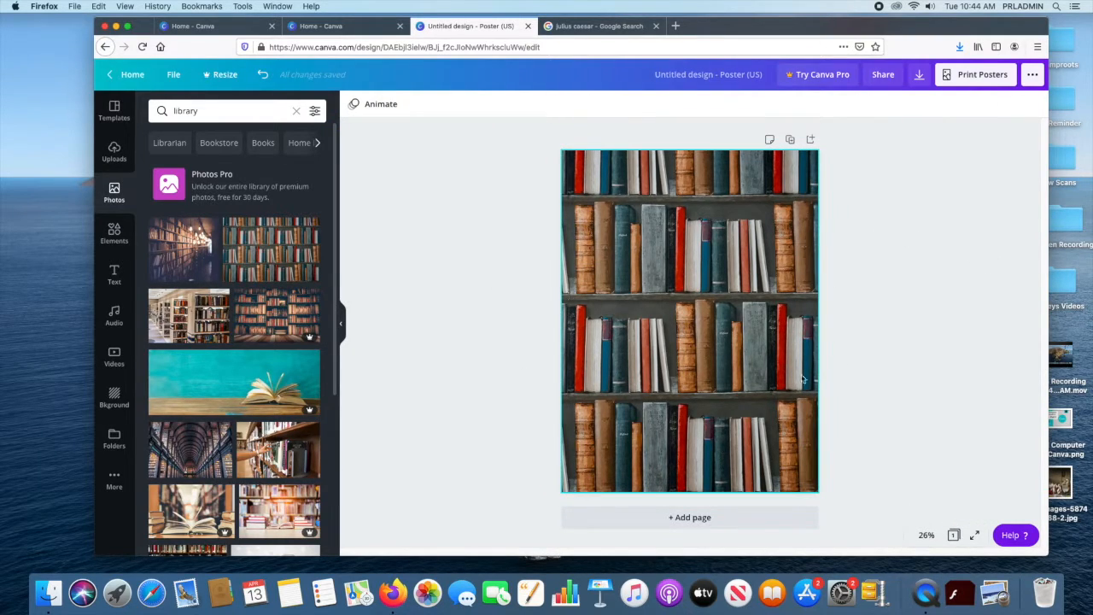
# - Delete the bookshelf background photo from the poster
pyautogui.click(745, 254)
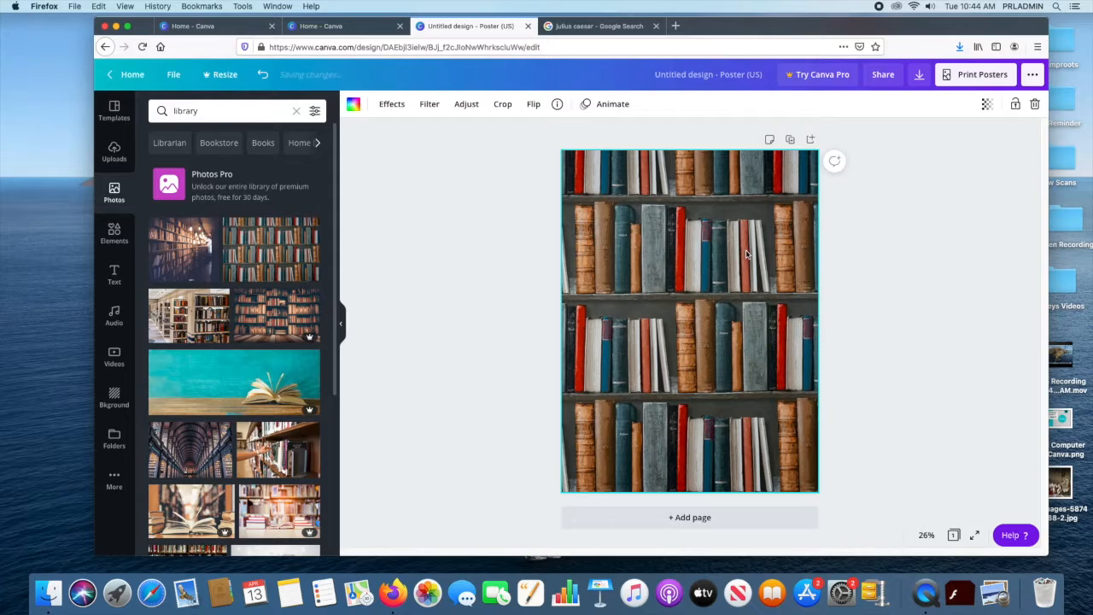
pyautogui.press('Delete')
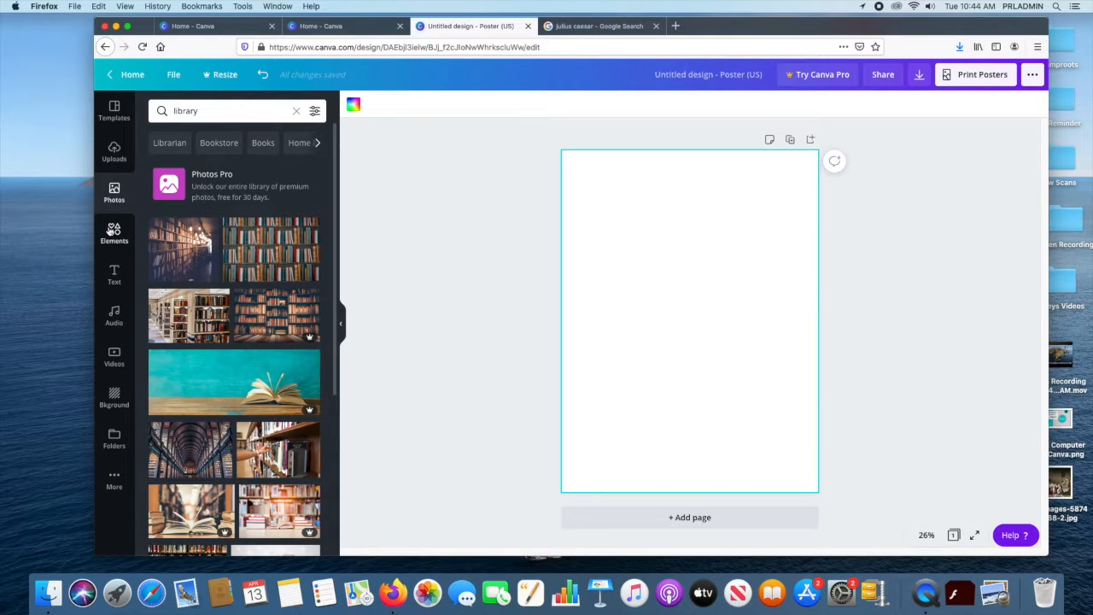
# - Add the circular frame from Elements to the lower part of the poster and enlarge it to most of the page width
pyautogui.click(119, 232)
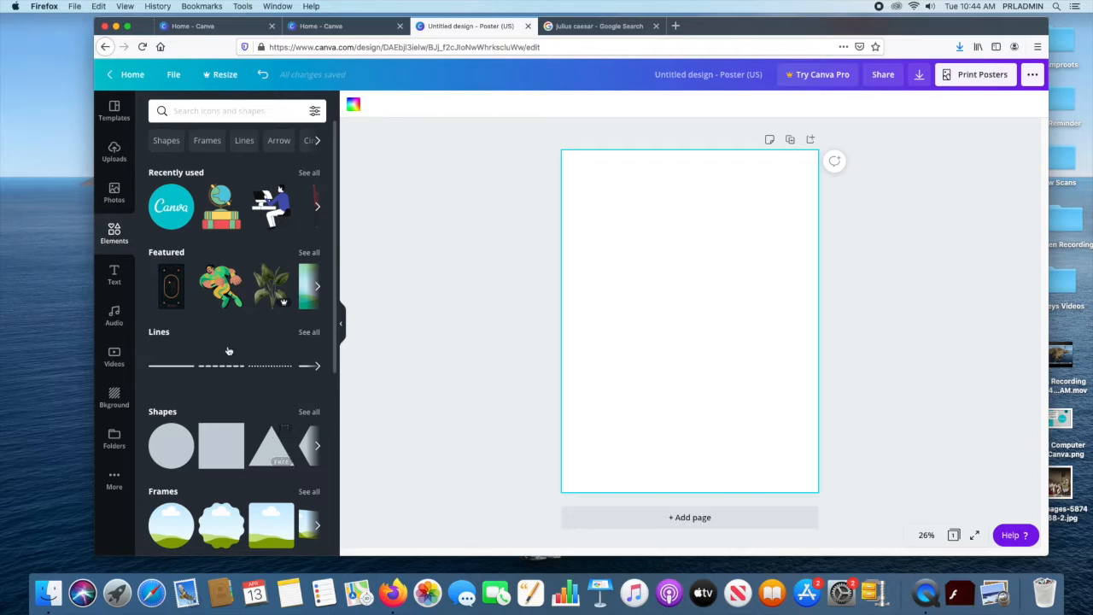
pyautogui.scroll(-3, 231, 350)
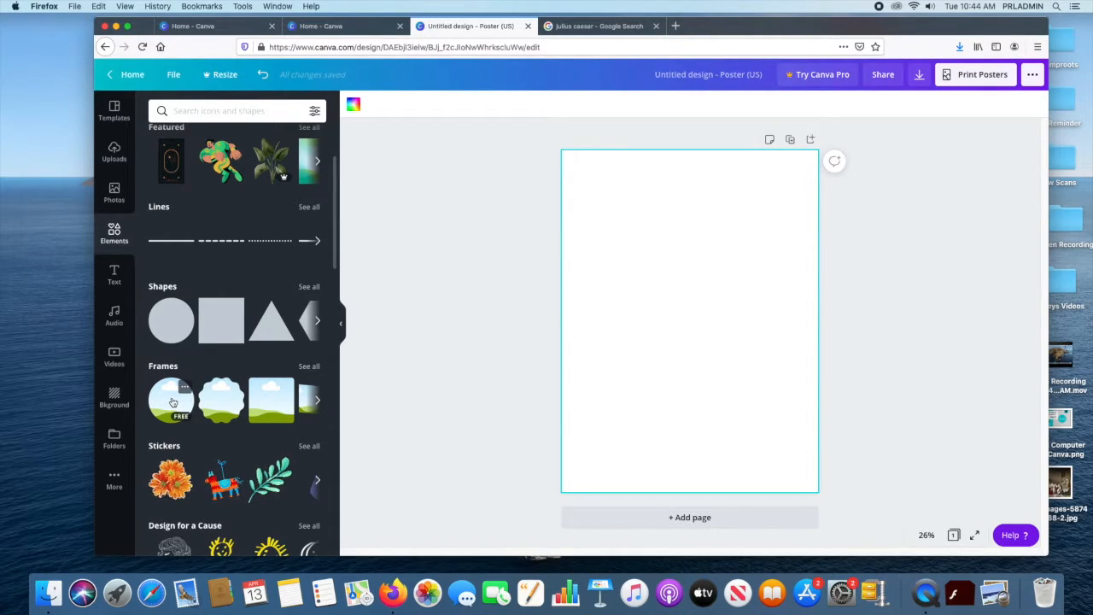
pyautogui.moveTo(176, 404); pyautogui.dragTo(652, 313)
pyautogui.moveTo(727, 349); pyautogui.dragTo(694, 339)
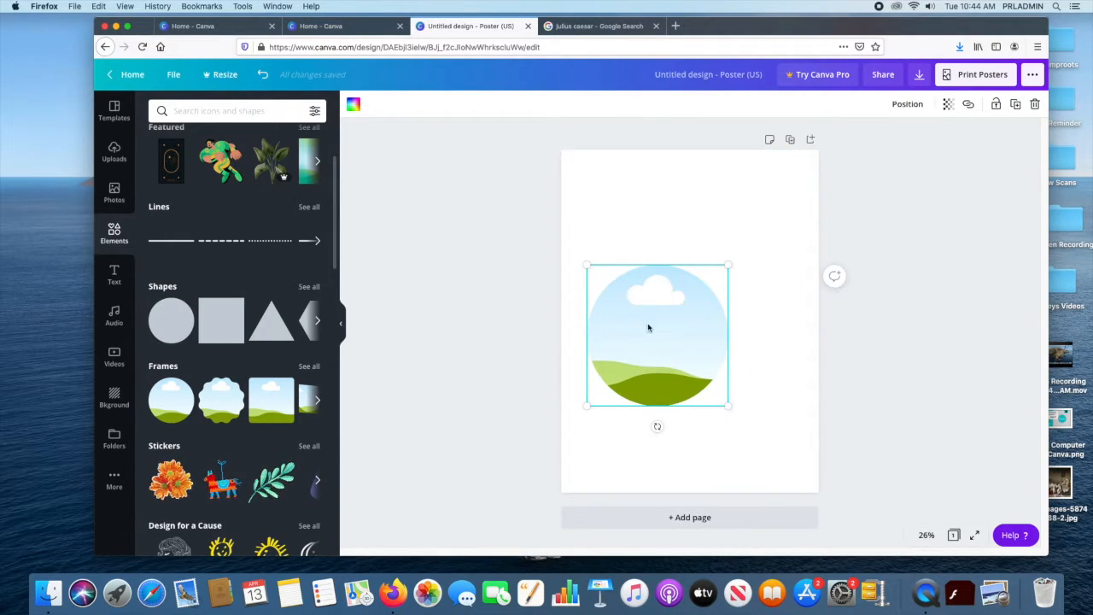
pyautogui.moveTo(728, 405); pyautogui.dragTo(777, 454)
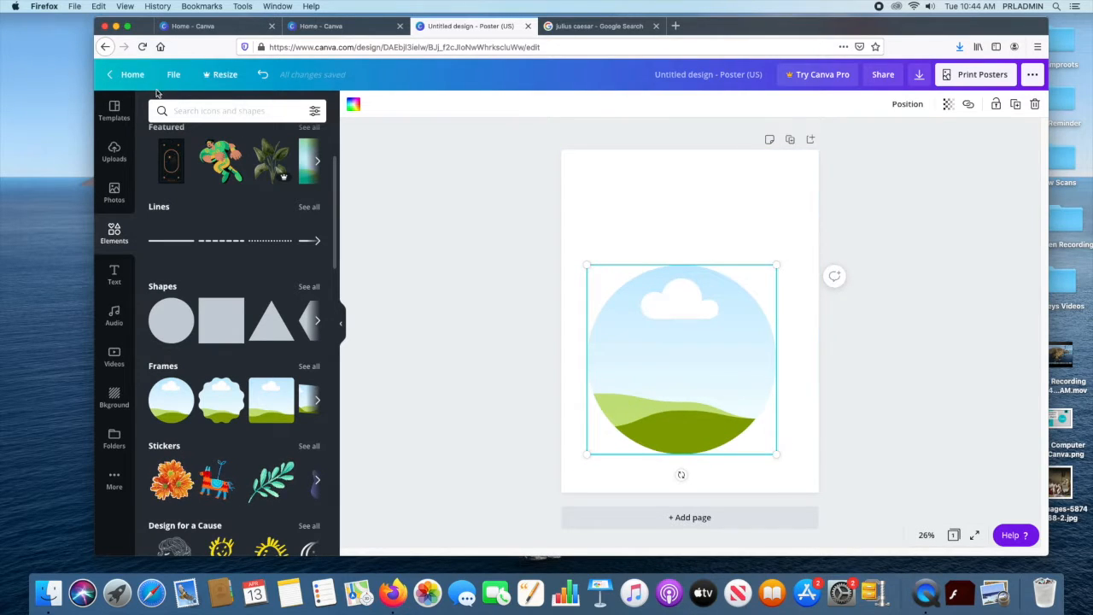
# - Fill the circular frame with the stock library photo of bookshelves and hanging light bulbs
pyautogui.click(115, 192)
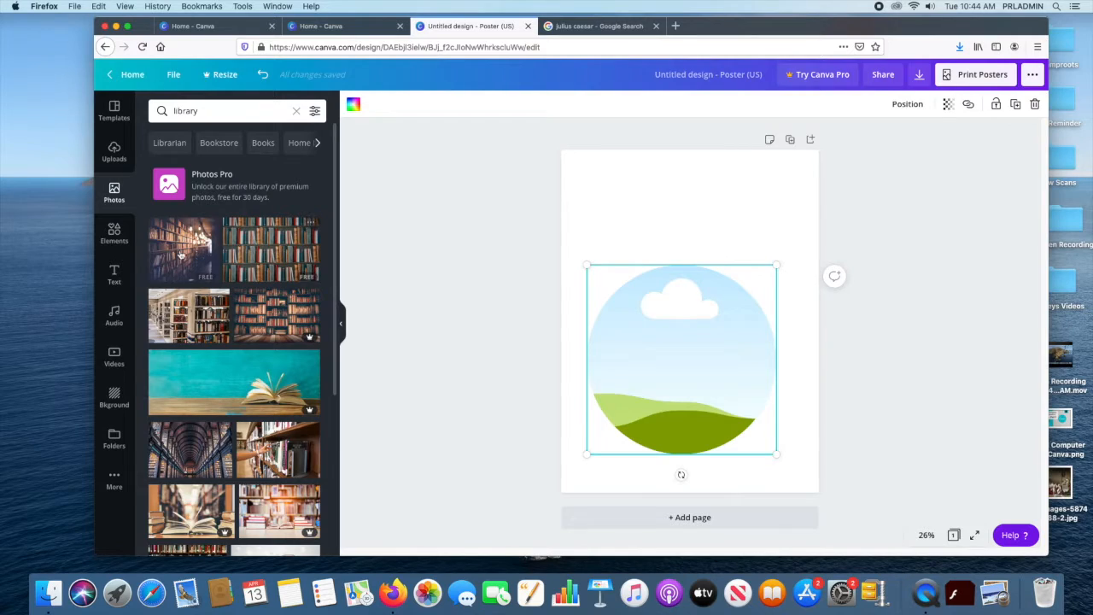
pyautogui.moveTo(180, 252); pyautogui.dragTo(606, 313)
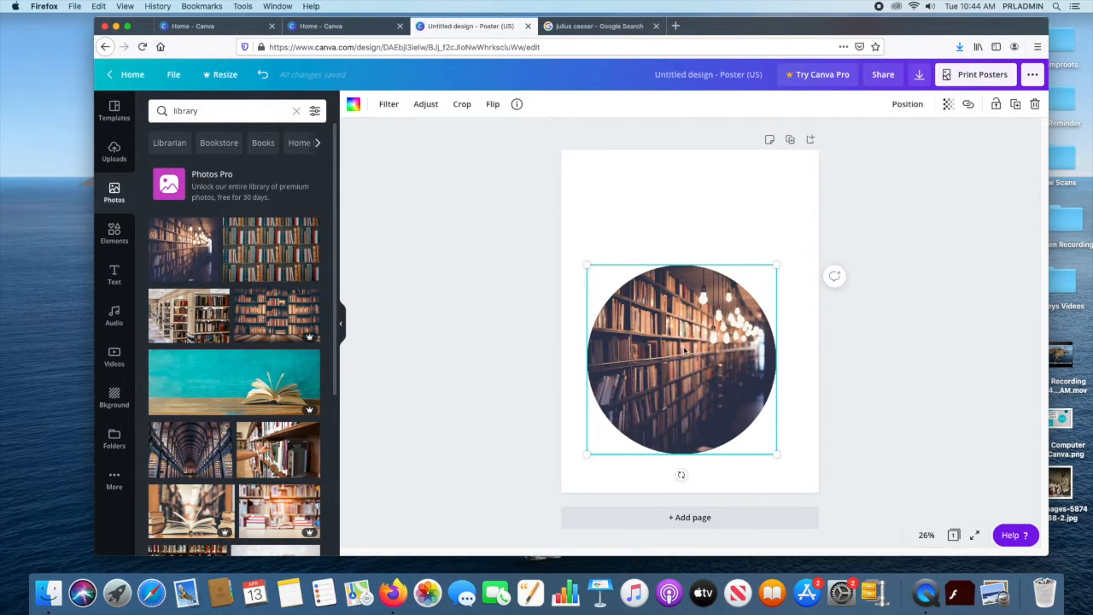
# - Enlarge the bookshelf photo slightly inside its circular frame and shift it to adjust the visible part
pyautogui.doubleClick(648, 316)
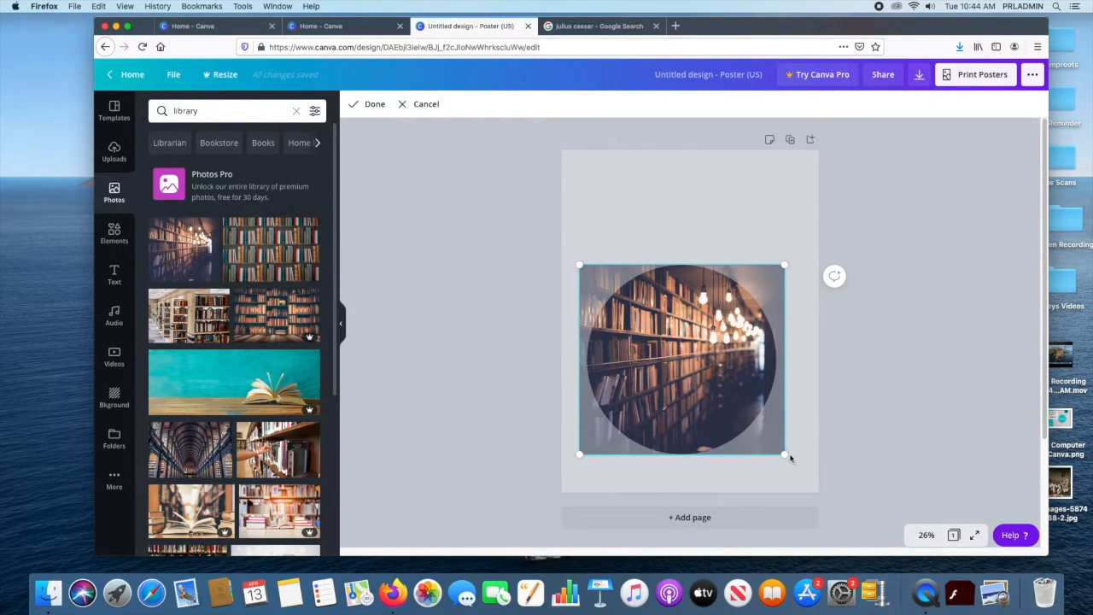
pyautogui.moveTo(783, 454); pyautogui.dragTo(805, 474)
pyautogui.moveTo(698, 368); pyautogui.dragTo(677, 361)
pyautogui.click(923, 296)
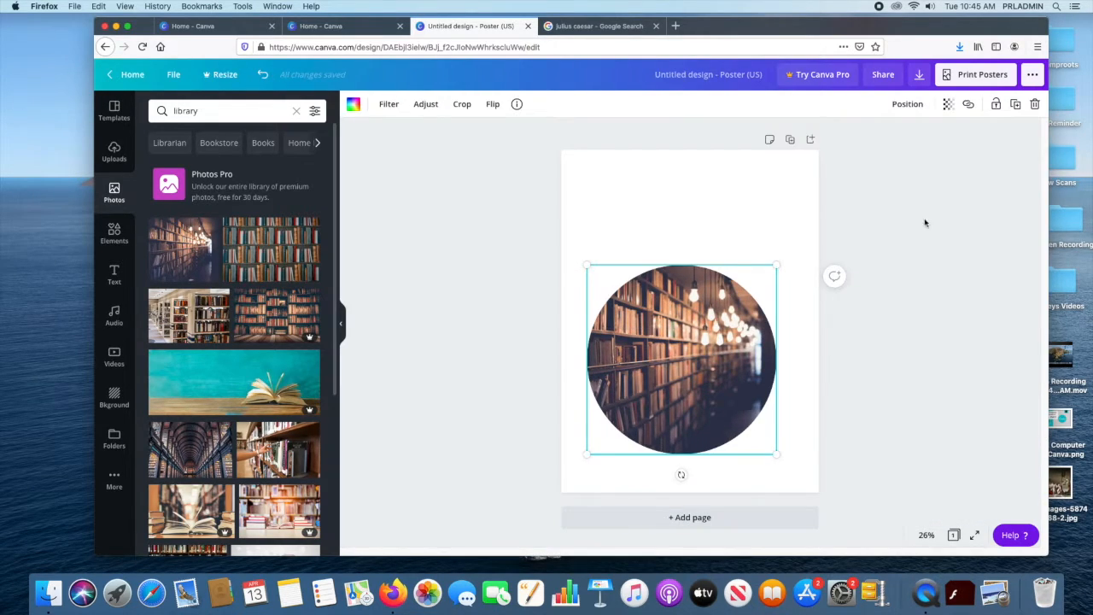
# - Move the circular photo frame into the poster's lower-left corner so it runs off the page edges, and enlarge it
pyautogui.moveTo(663, 301); pyautogui.dragTo(599, 376)
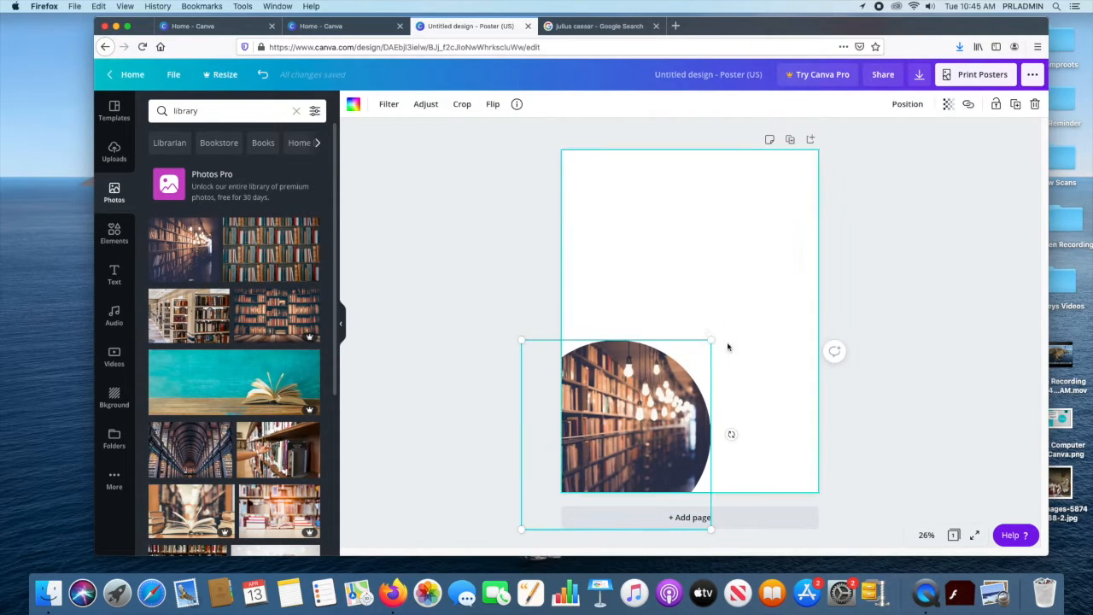
pyautogui.moveTo(711, 339); pyautogui.dragTo(746, 305)
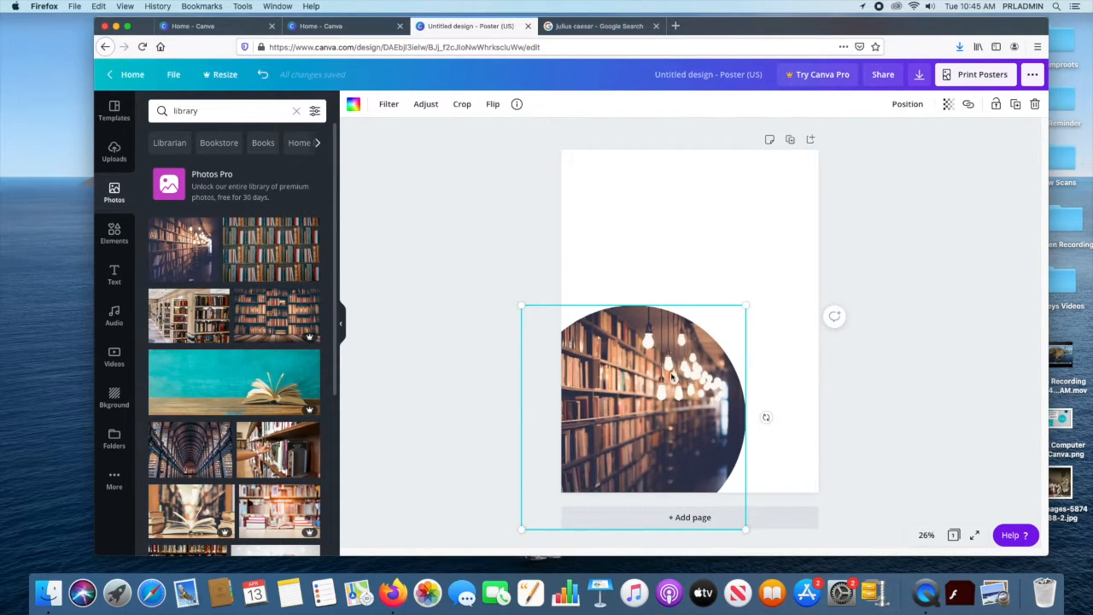
pyautogui.moveTo(671, 376); pyautogui.dragTo(667, 379)
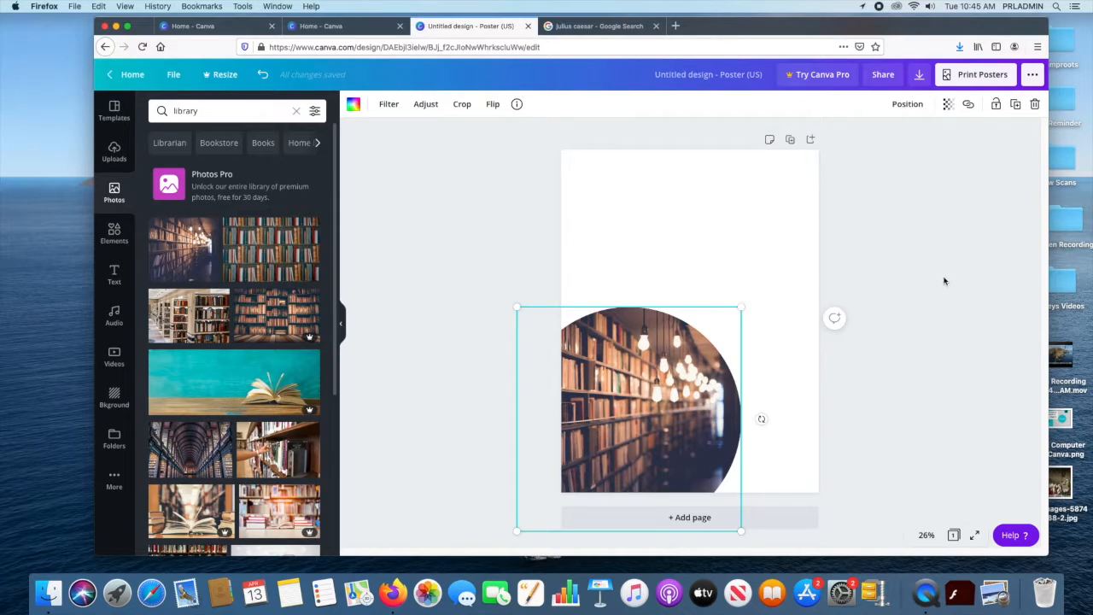
pyautogui.click(634, 303)
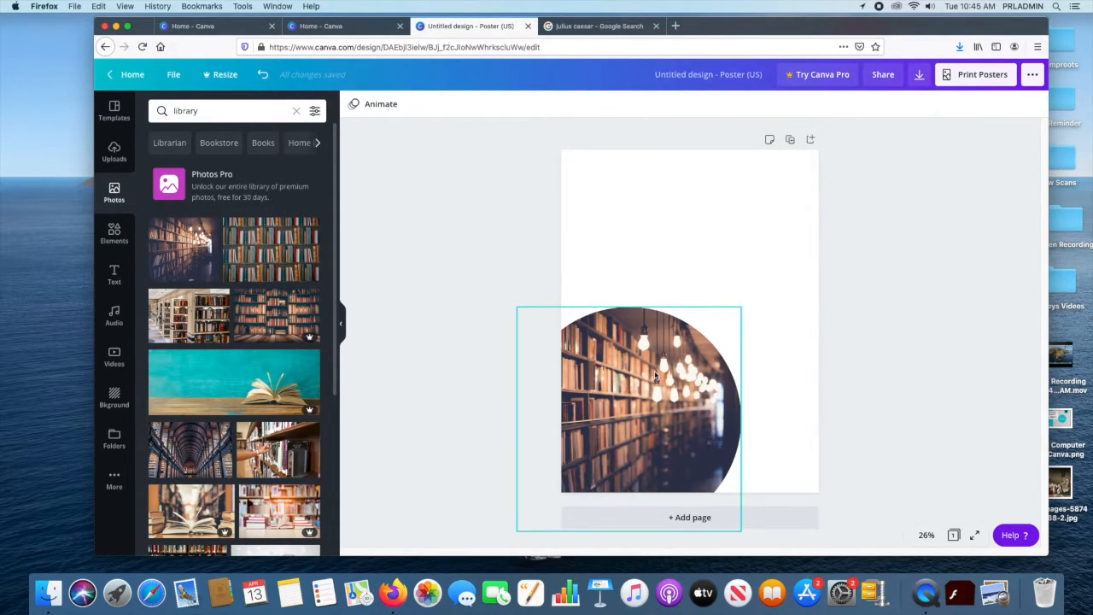
pyautogui.moveTo(655, 376); pyautogui.dragTo(658, 391)
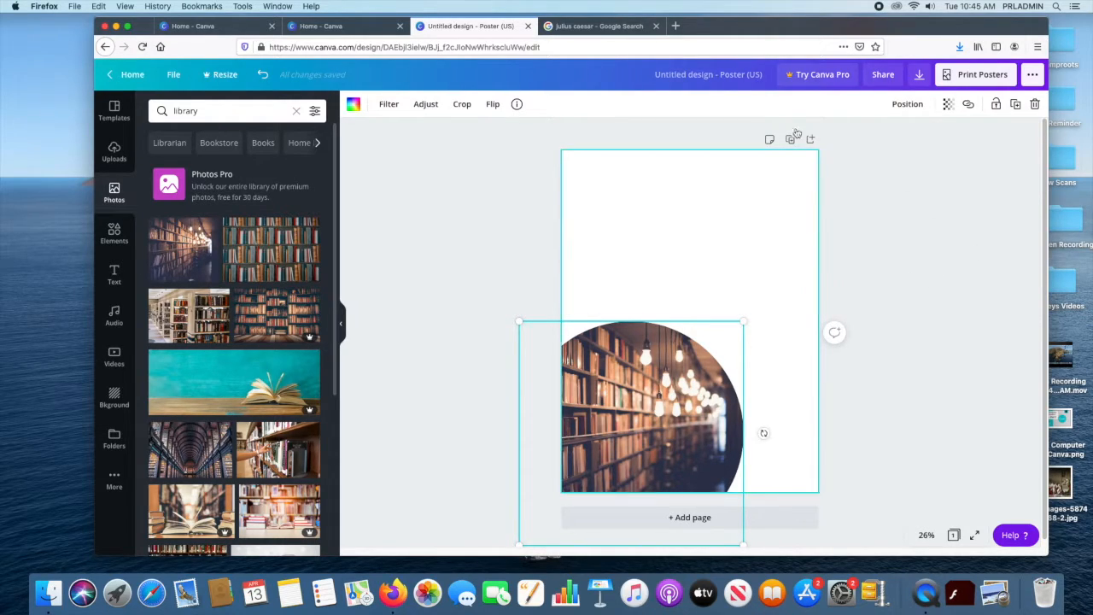
# - Look through the Elements categories and the full collection of frames
pyautogui.click(124, 242)
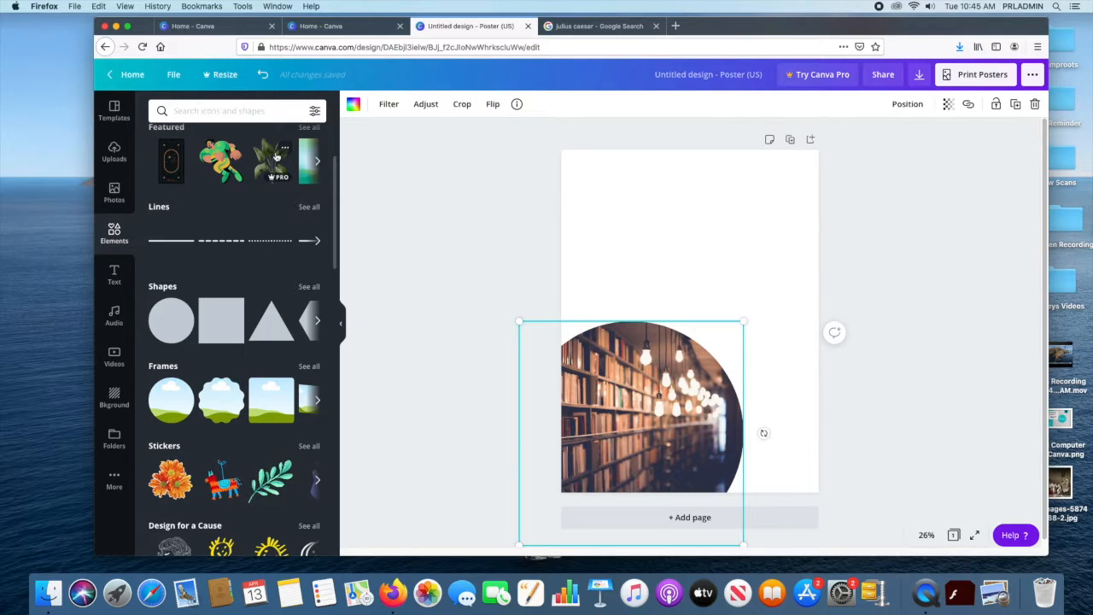
pyautogui.scroll(-1, 253, 249)
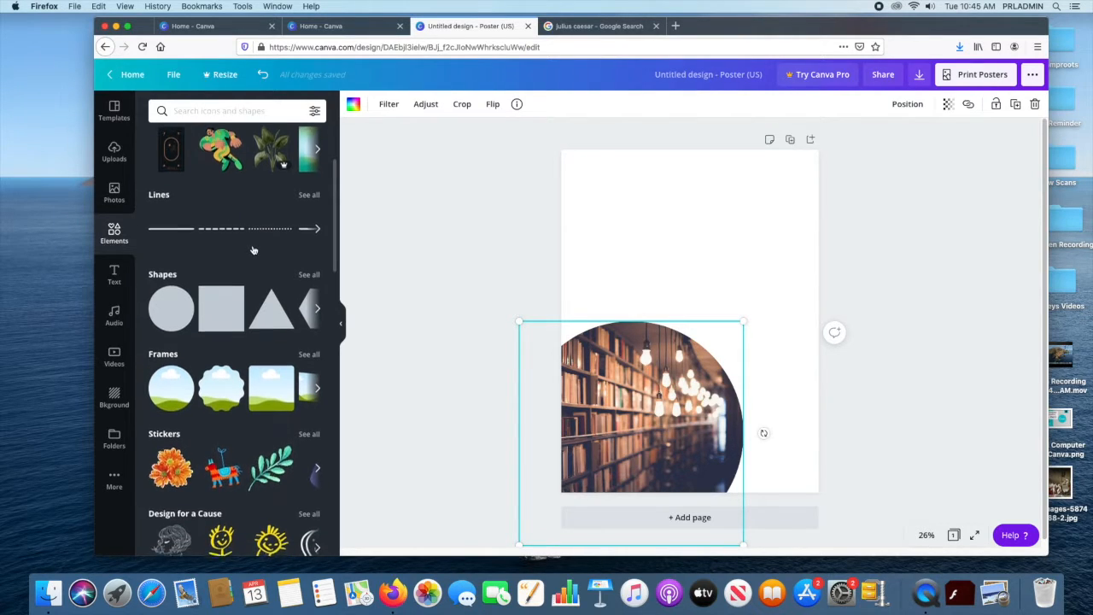
pyautogui.scroll(-10, 253, 249)
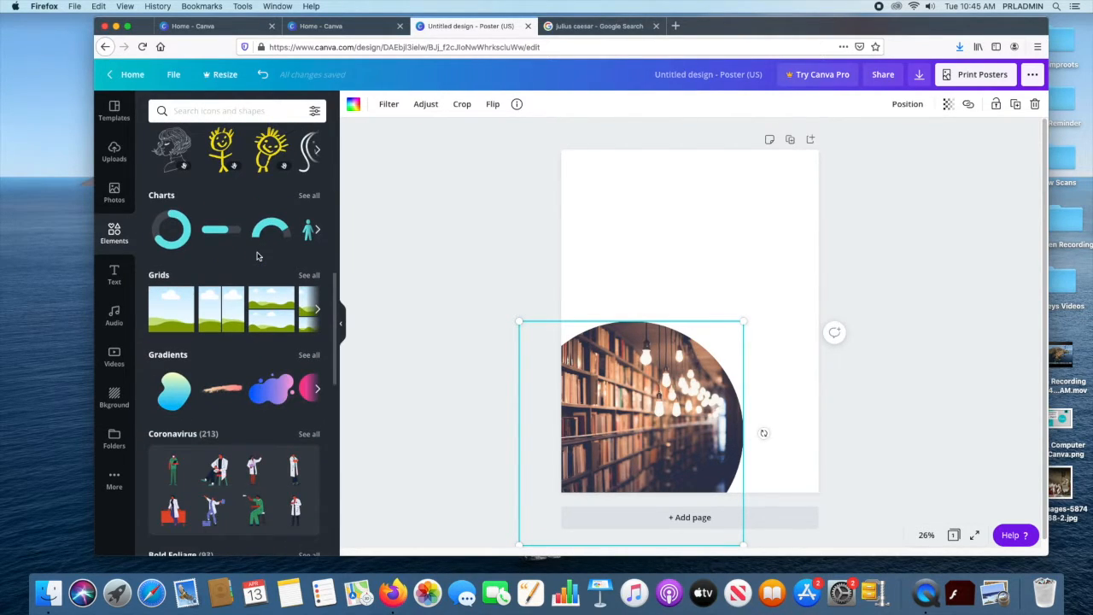
pyautogui.scroll(10, 256, 258)
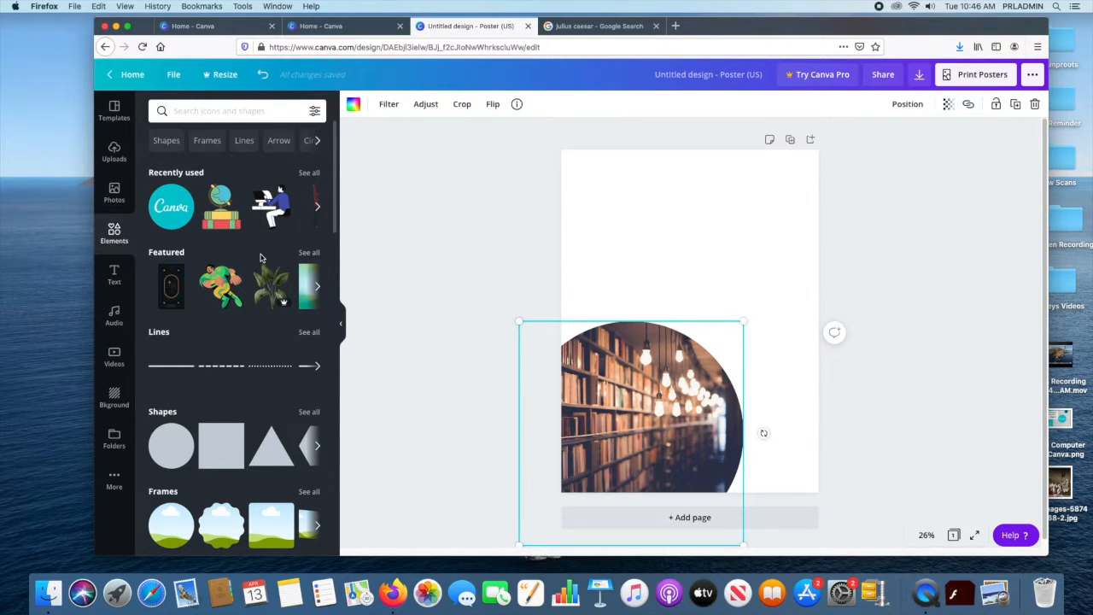
pyautogui.click(309, 493)
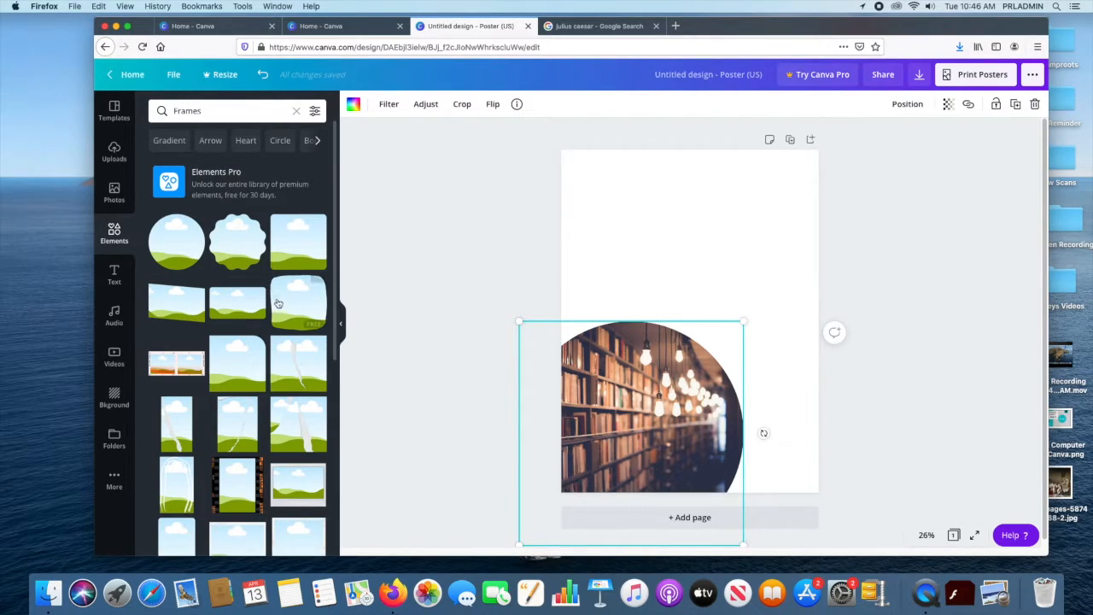
pyautogui.scroll(-5, 273, 291)
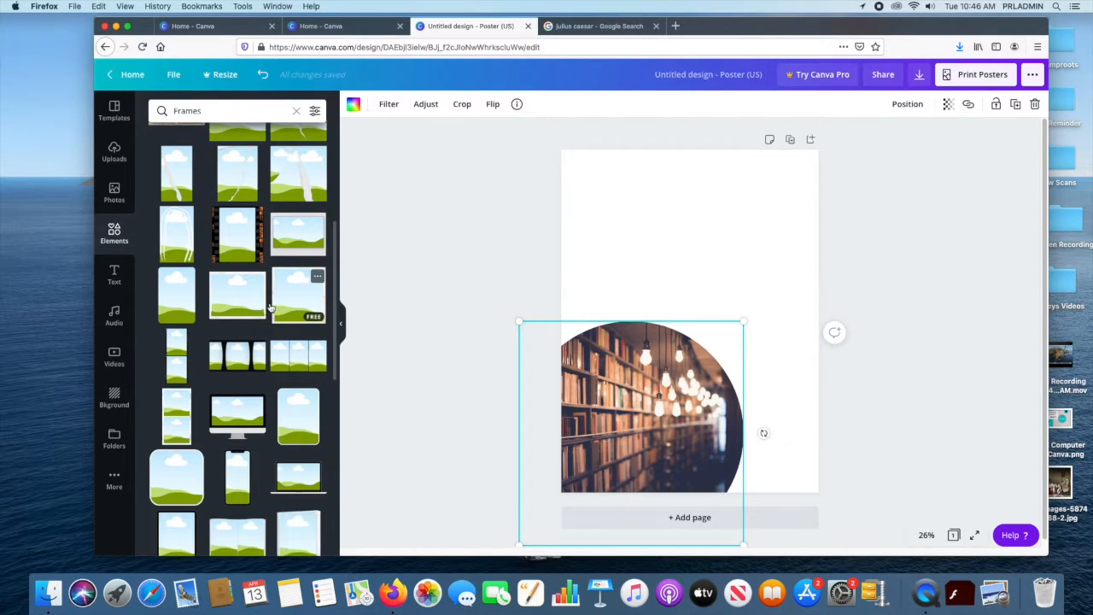
pyautogui.scroll(-6, 275, 309)
pyautogui.scroll(-8, 315, 386)
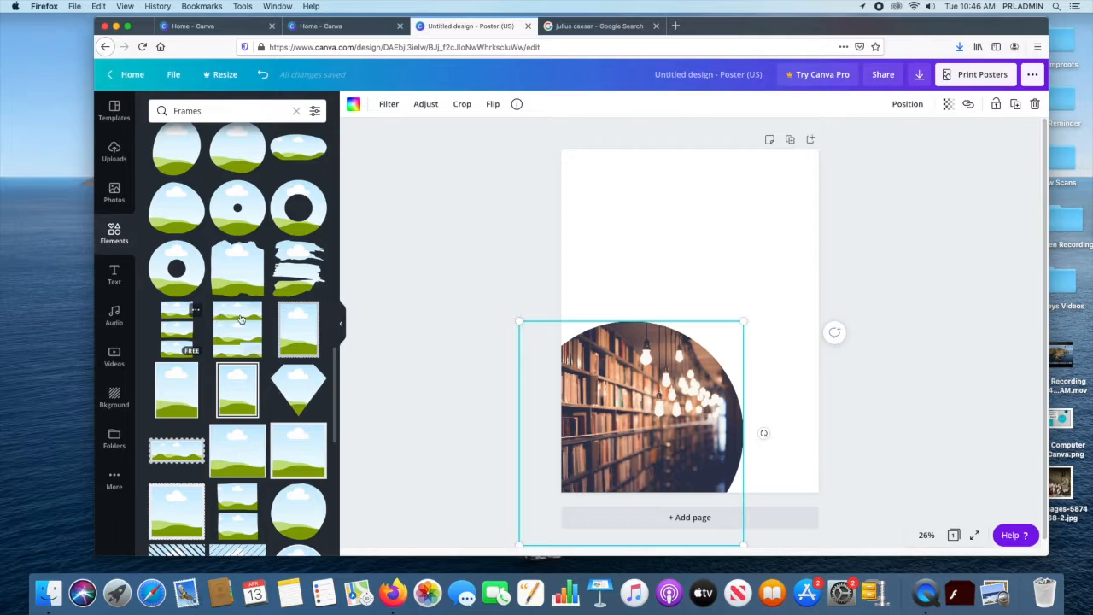
pyautogui.scroll(20, 245, 318)
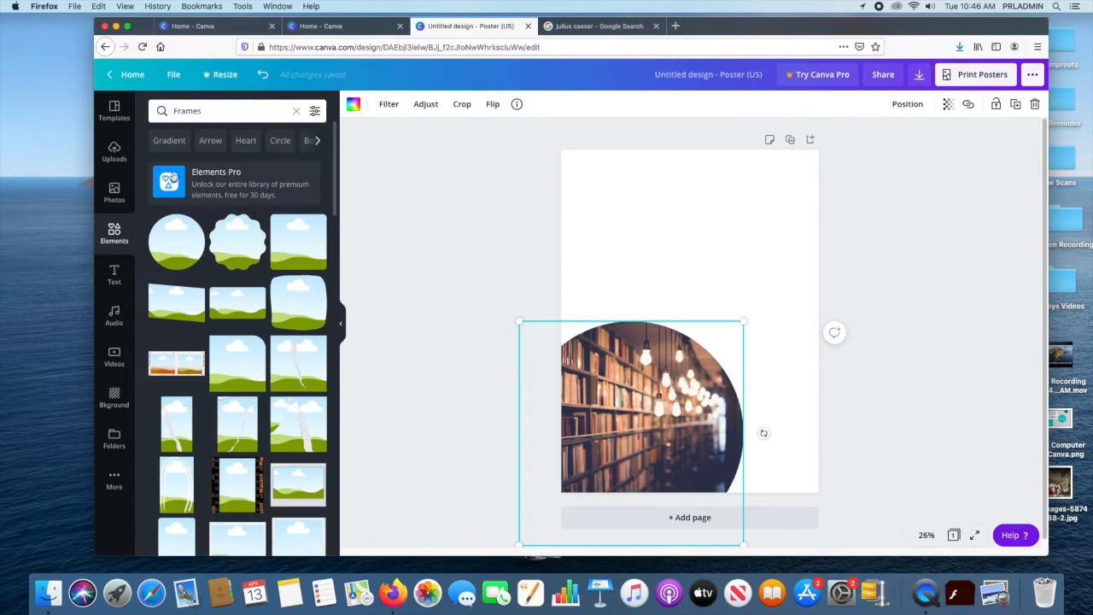
# - Return to the home page, reopen the untitled poster and display the full collection of frames again
pyautogui.click(110, 78)
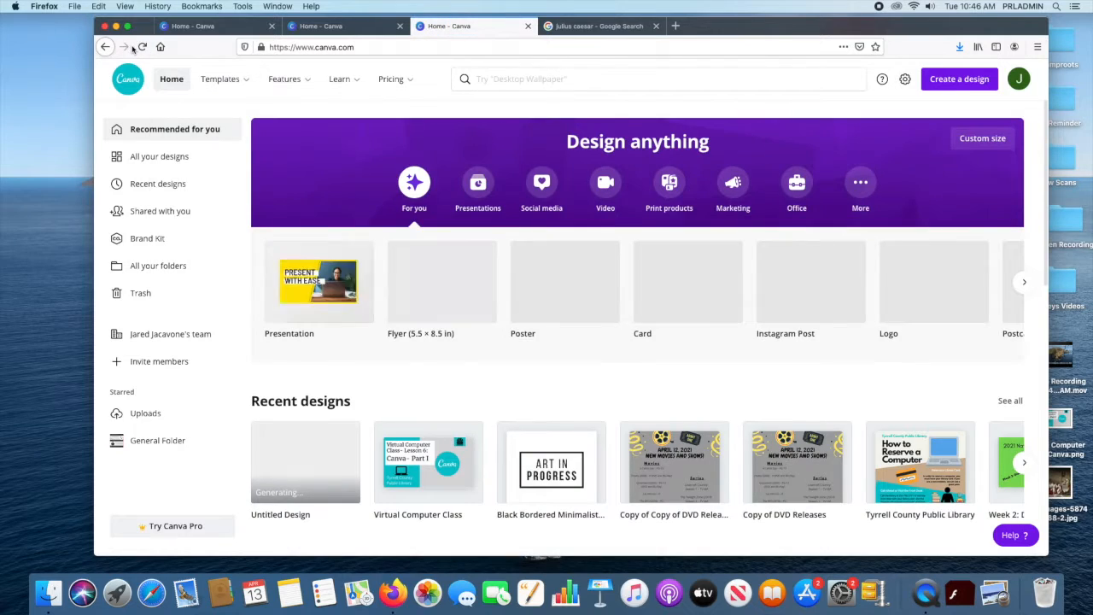
pyautogui.click(297, 439)
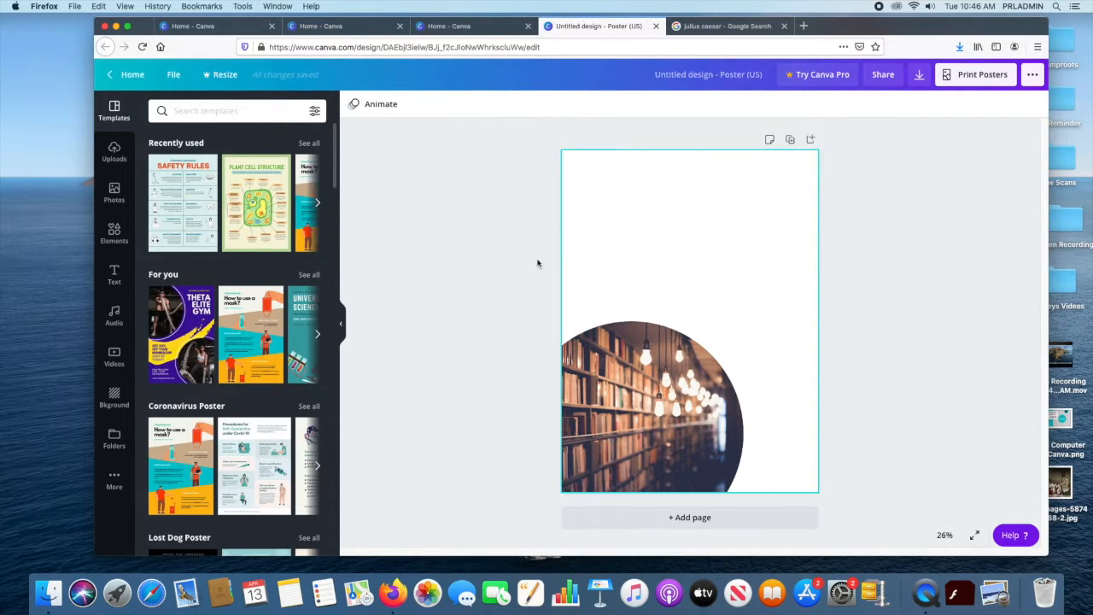
pyautogui.click(104, 241)
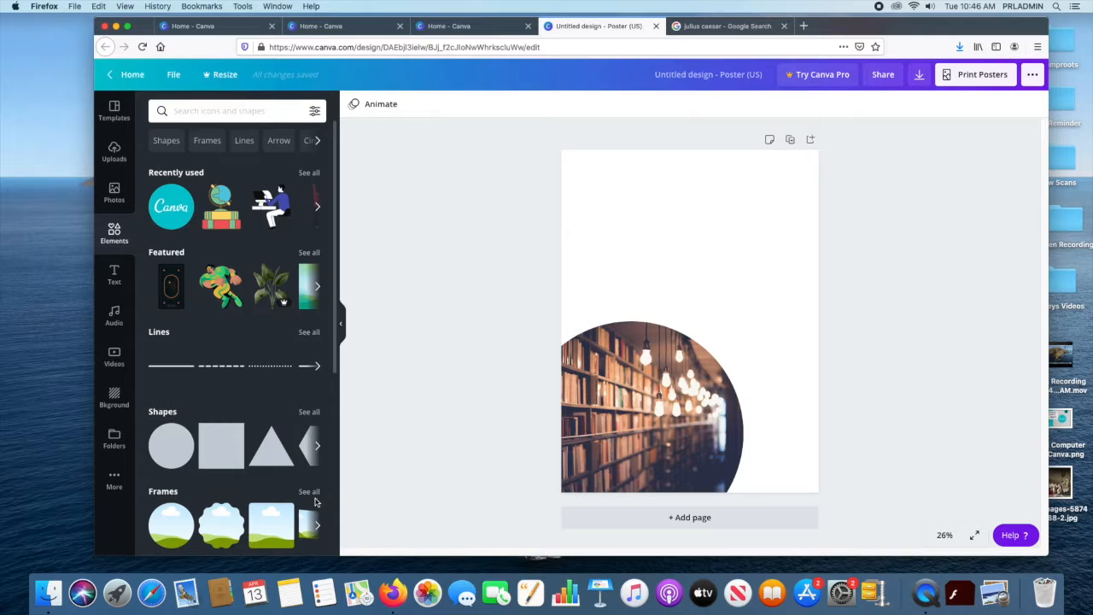
pyautogui.click(310, 493)
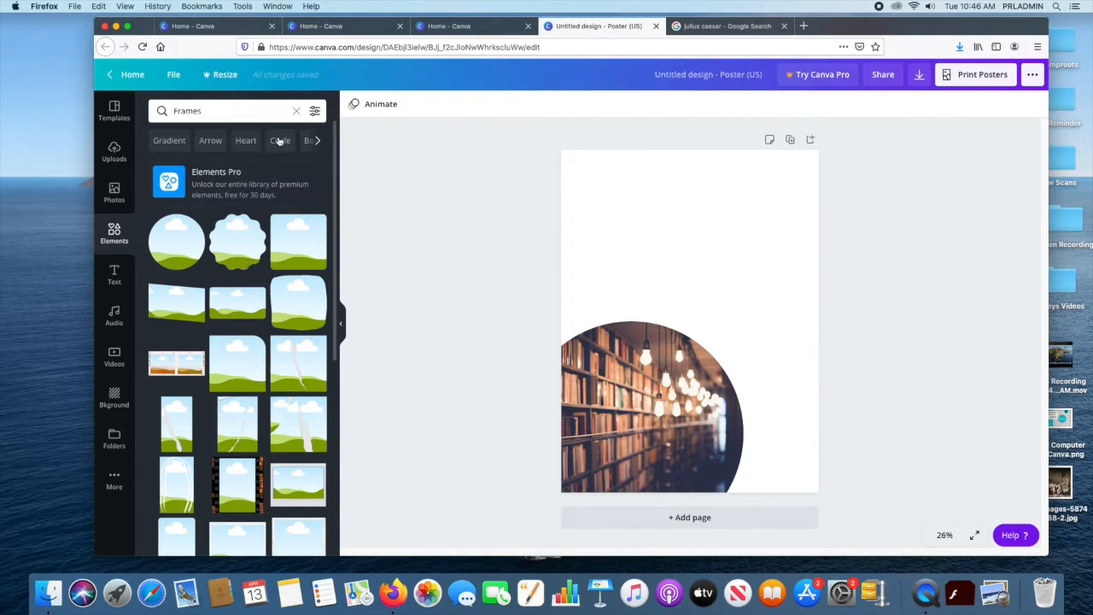
# - Clear the Frames search and examine the Elements categories, from lines and shapes through charts, grids and gradients to the themed illustration sets
pyautogui.click(296, 114)
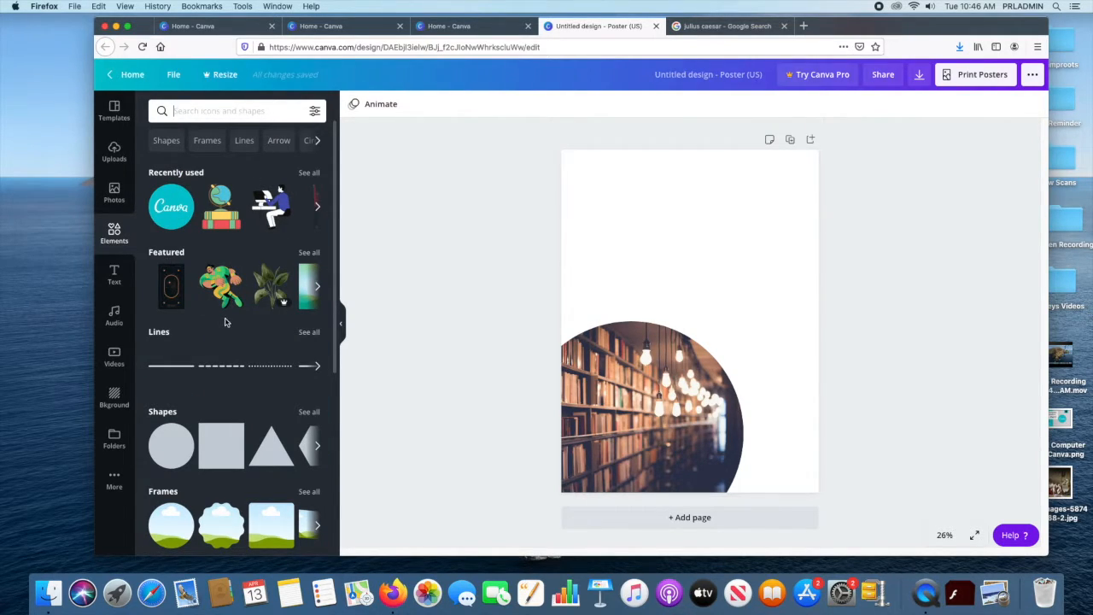
pyautogui.scroll(-3, 225, 321)
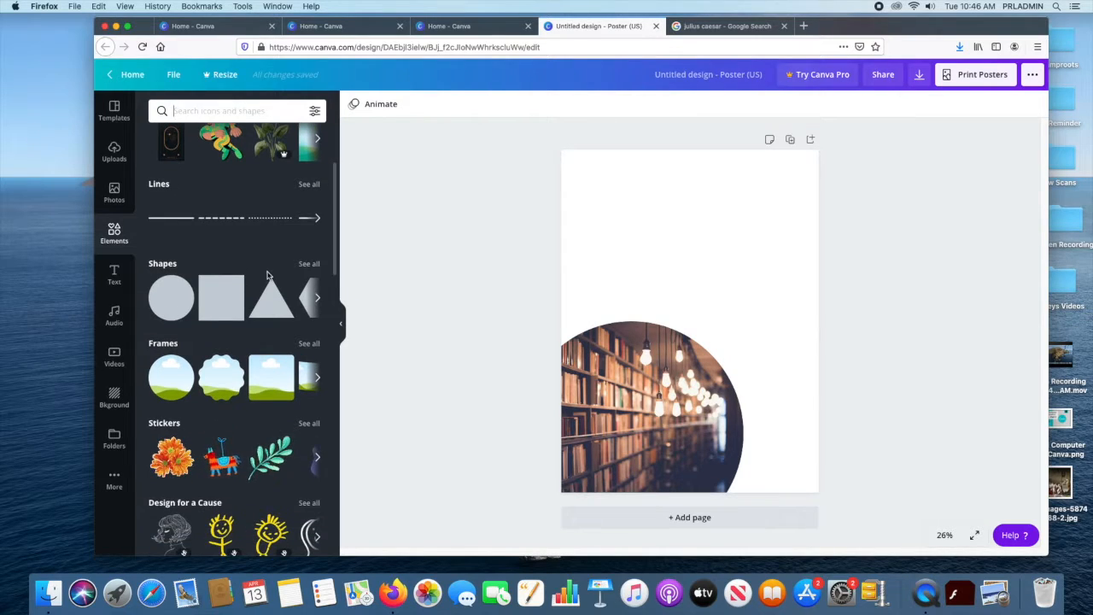
pyautogui.scroll(-3, 267, 274)
pyautogui.scroll(-3, 251, 286)
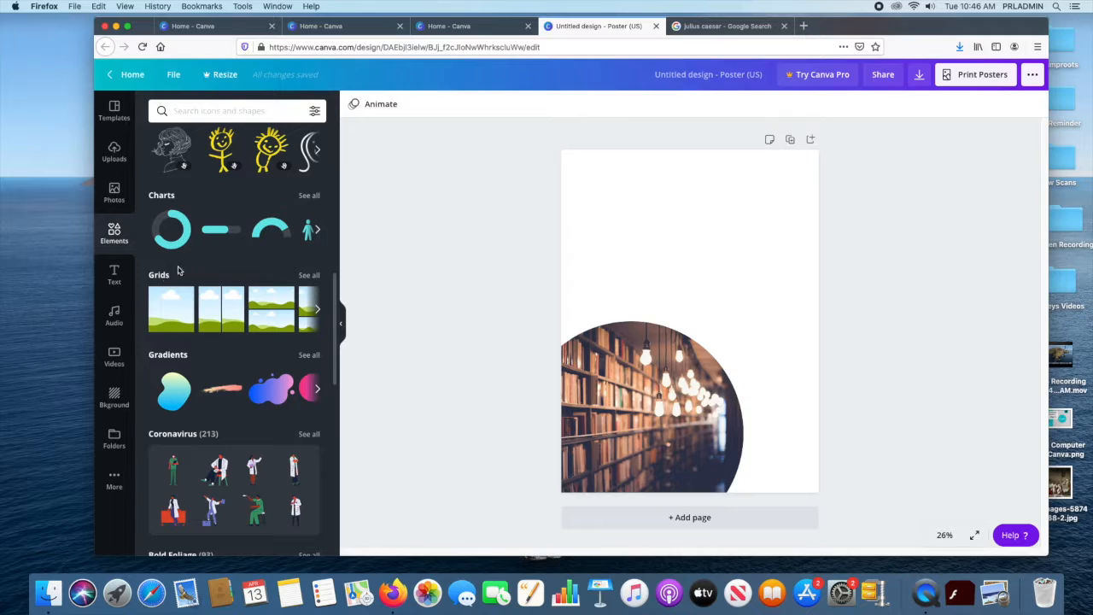
pyautogui.scroll(-2, 247, 321)
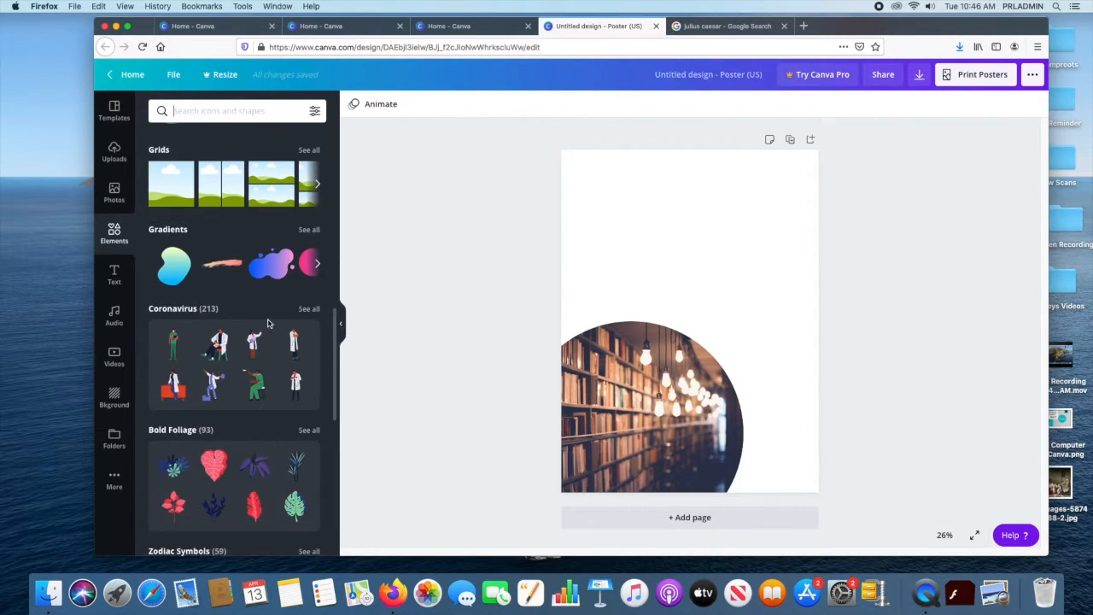
pyautogui.scroll(2, 260, 294)
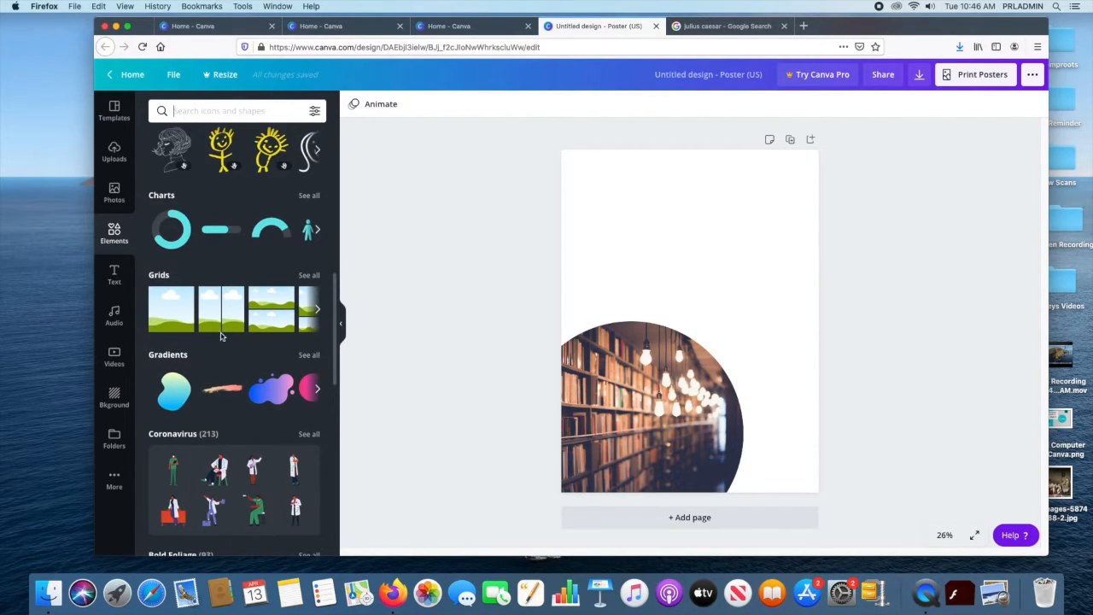
pyautogui.scroll(-1, 220, 336)
pyautogui.scroll(2, 204, 313)
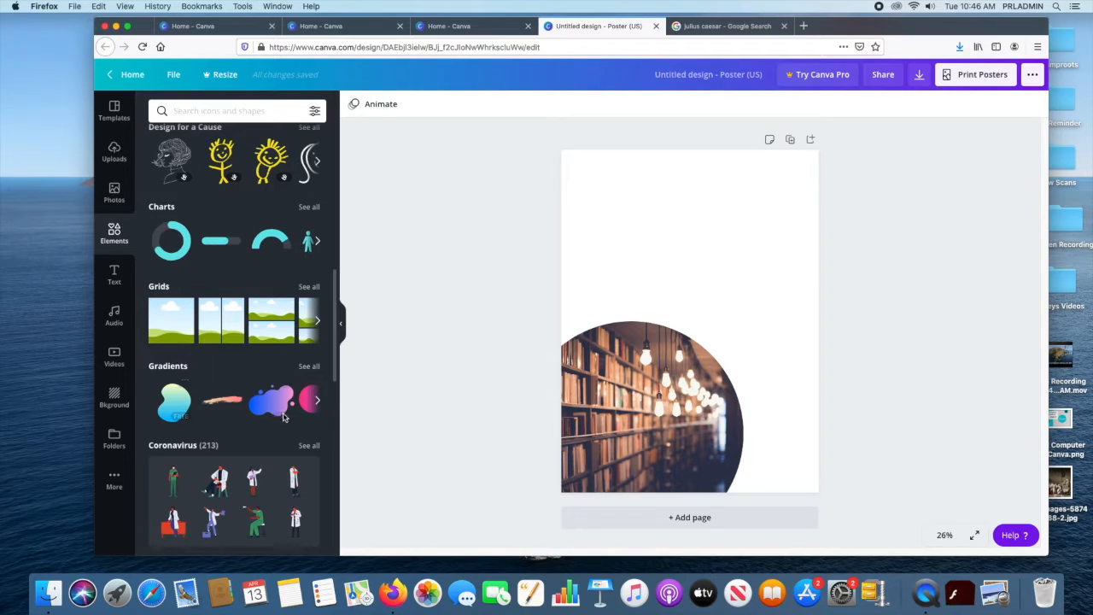
pyautogui.scroll(1, 282, 419)
pyautogui.scroll(-3, 282, 416)
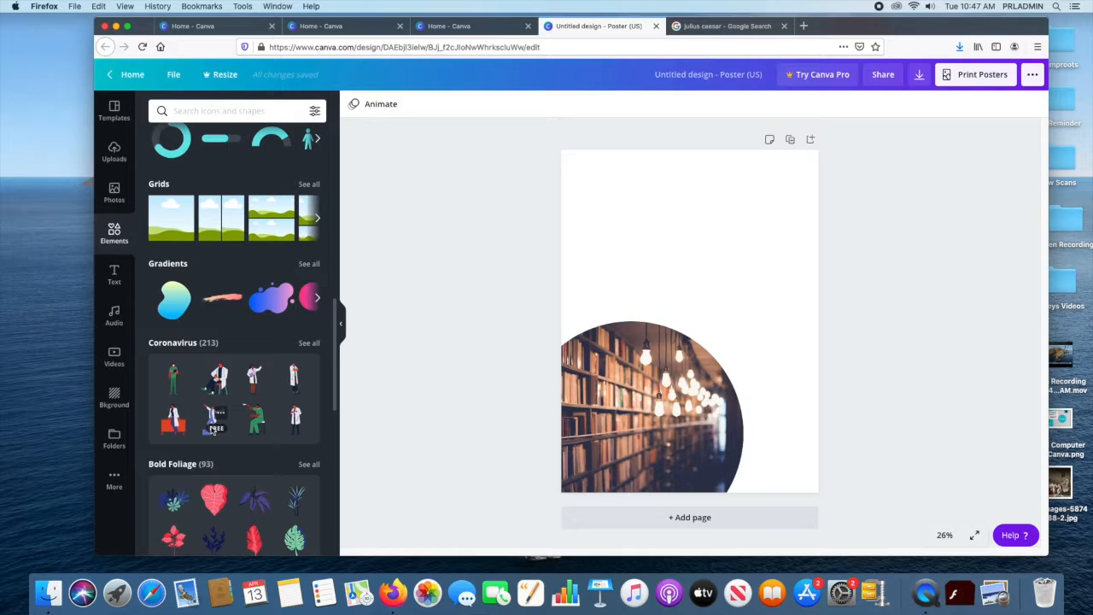
pyautogui.scroll(-5, 222, 423)
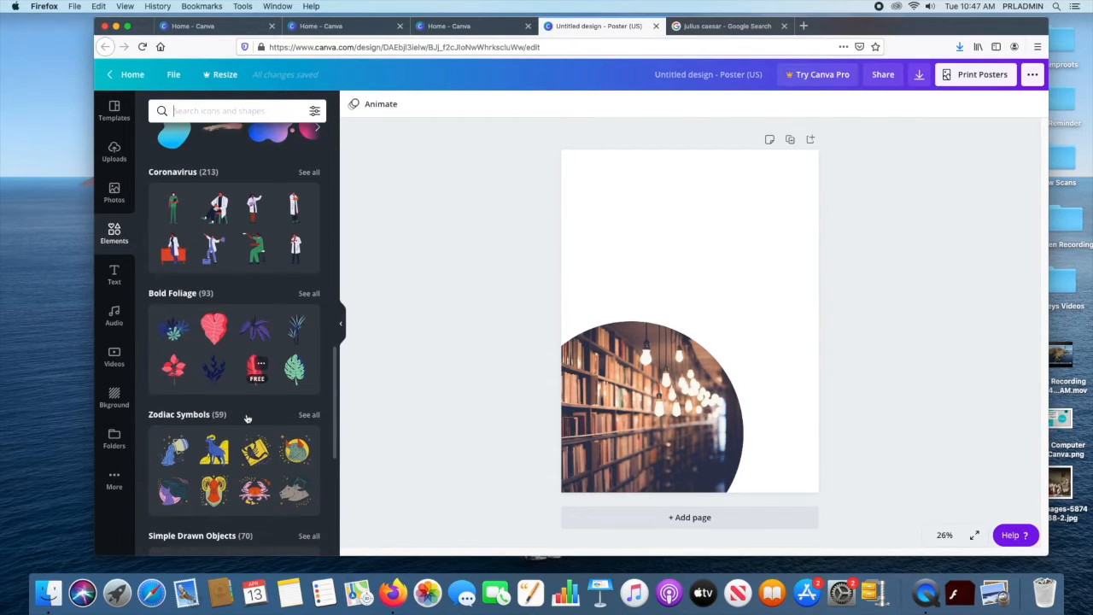
pyautogui.scroll(-2, 260, 431)
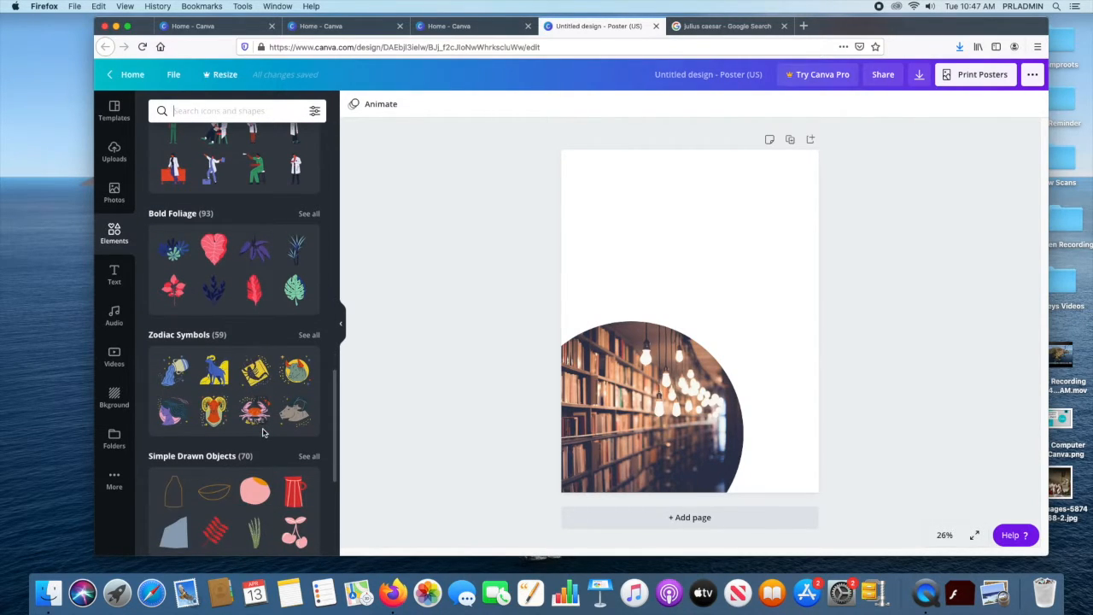
pyautogui.scroll(-3, 265, 432)
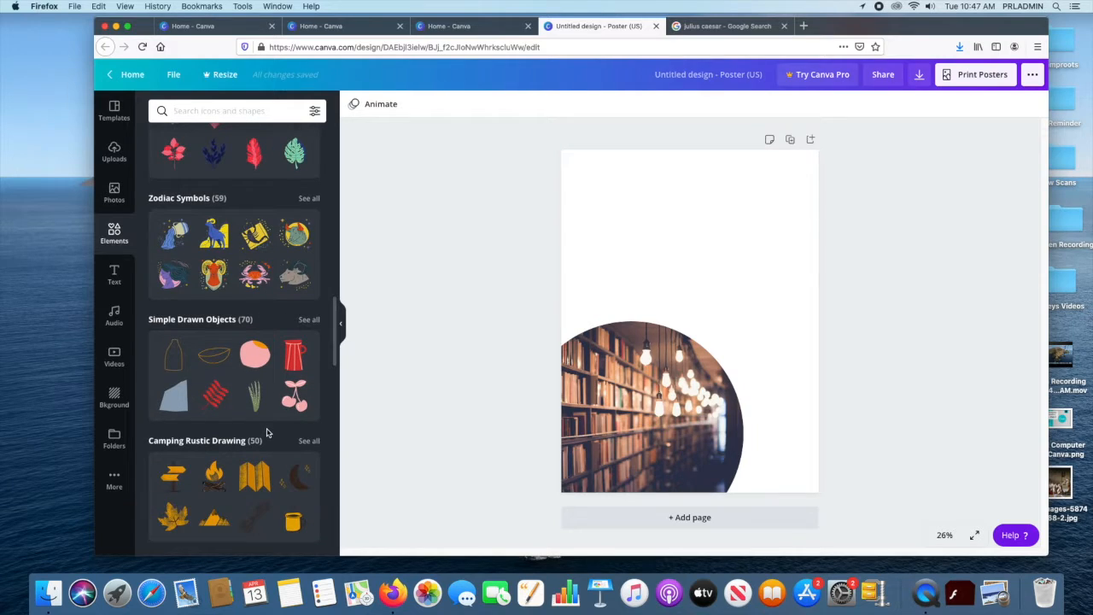
pyautogui.scroll(10, 264, 437)
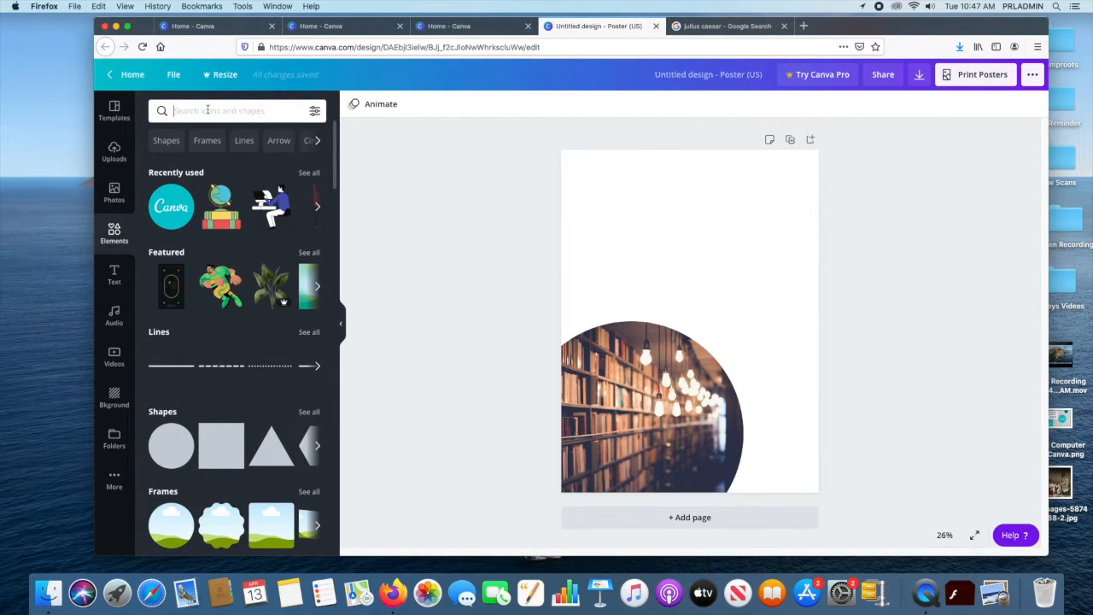
# - Search the elements for "librarian" and look through the resulting graphics
pyautogui.write('librarian')
pyautogui.press('Return')
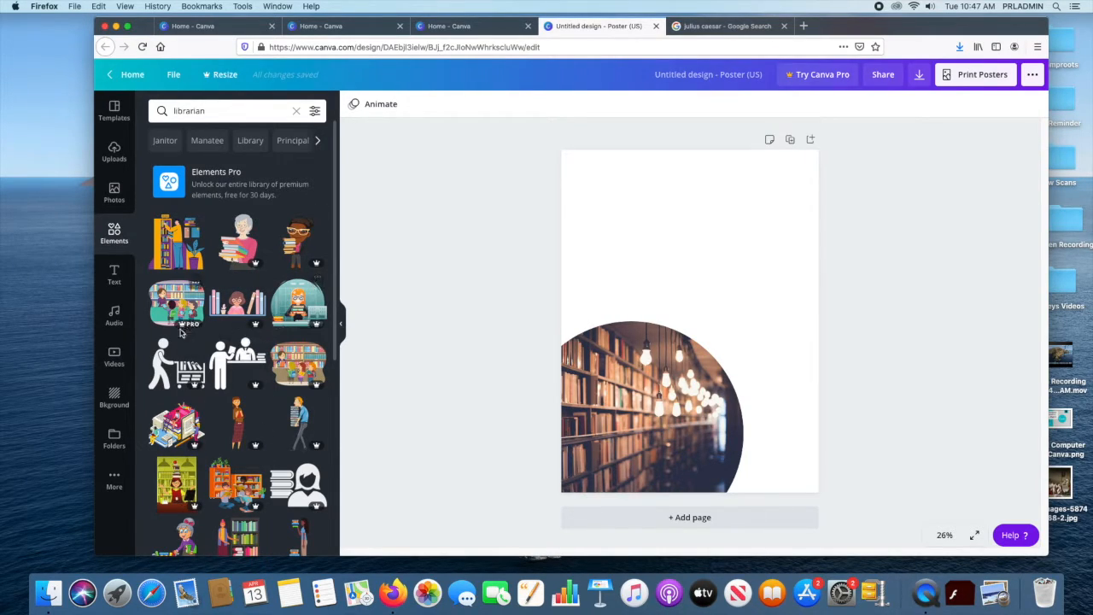
pyautogui.scroll(-5, 259, 506)
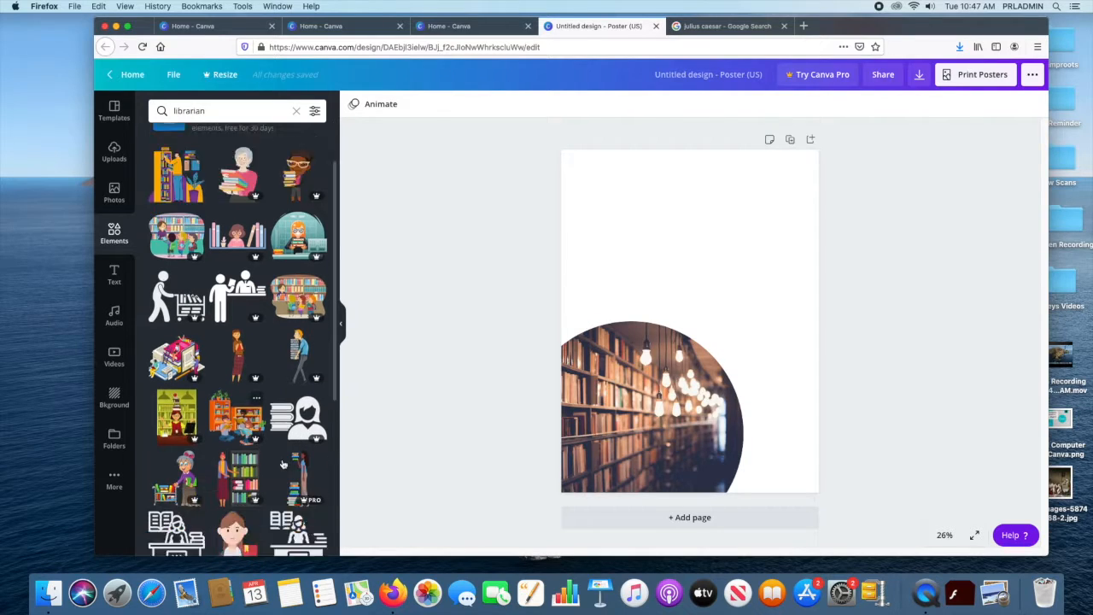
pyautogui.scroll(-3, 257, 333)
pyautogui.scroll(-5, 239, 330)
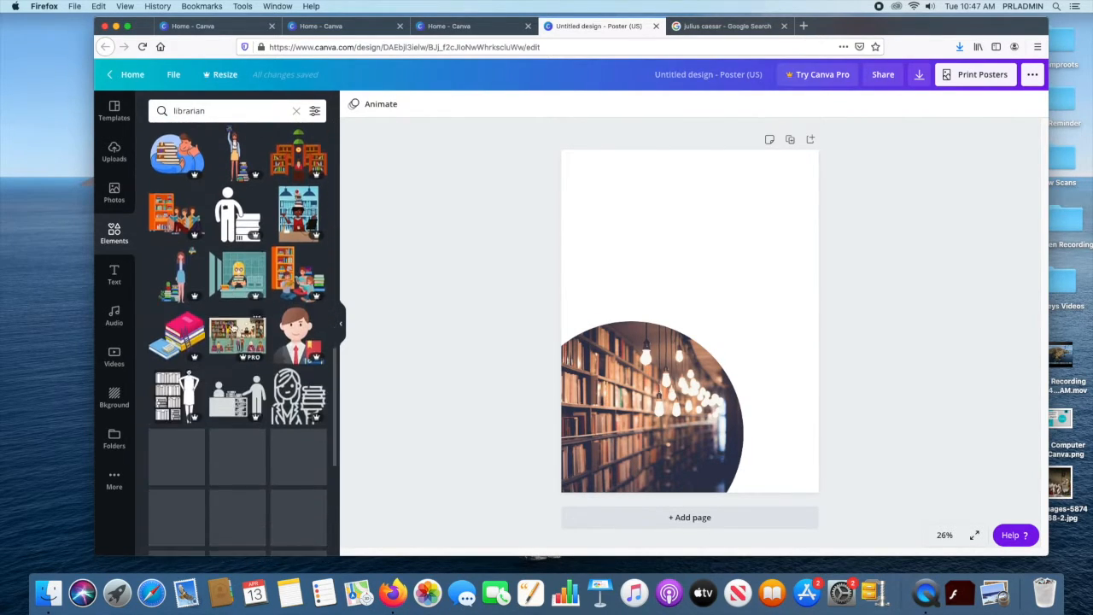
pyautogui.scroll(15, 226, 325)
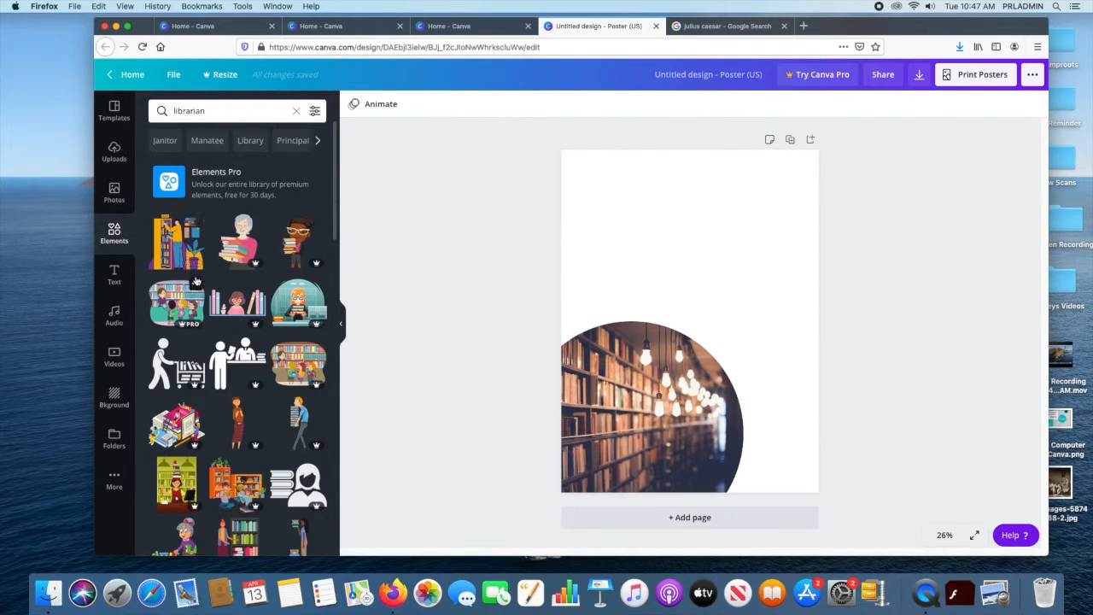
pyautogui.click(229, 112)
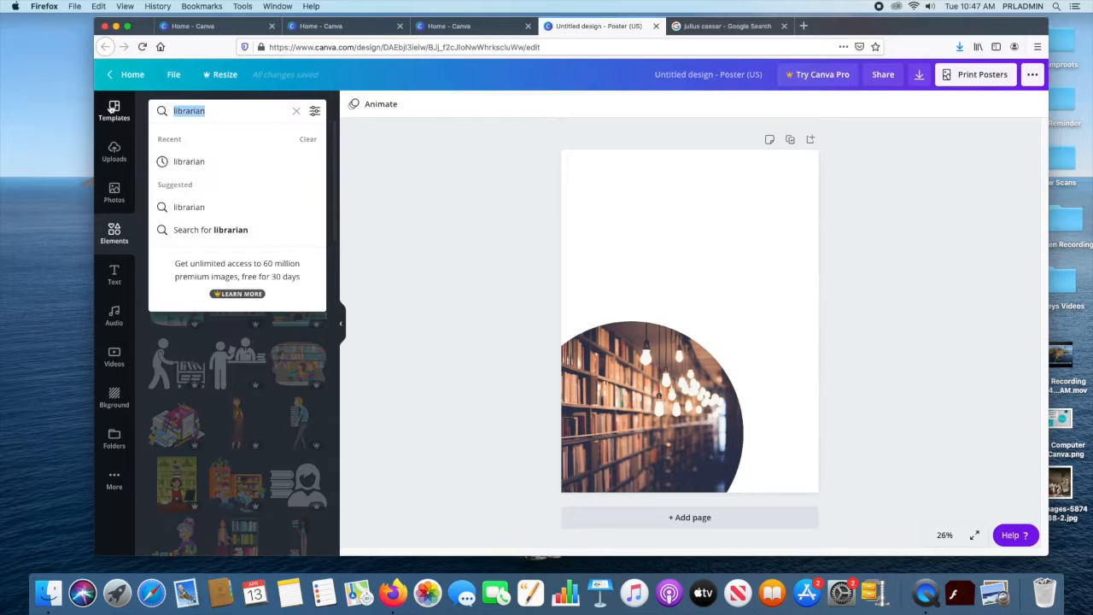
# - Search the elements for "library", place the graphic of a woman holding a book on the poster's upper part and enlarge it
pyautogui.press('BackSpace')
pyautogui.write('library')
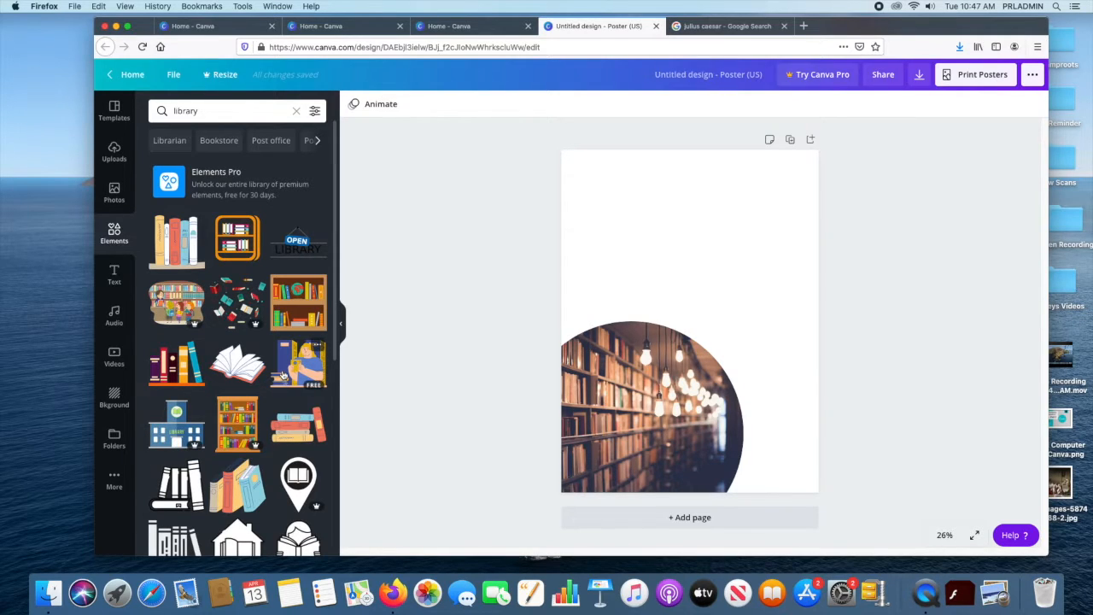
pyautogui.moveTo(282, 374); pyautogui.dragTo(732, 220)
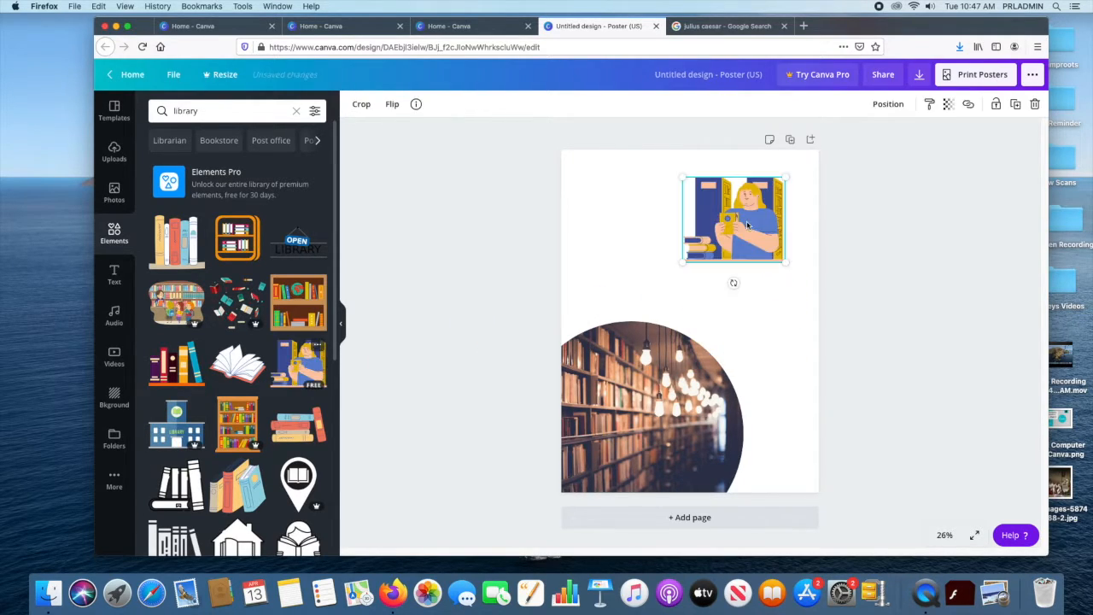
pyautogui.moveTo(682, 267); pyautogui.dragTo(634, 305)
pyautogui.moveTo(727, 255); pyautogui.dragTo(749, 262)
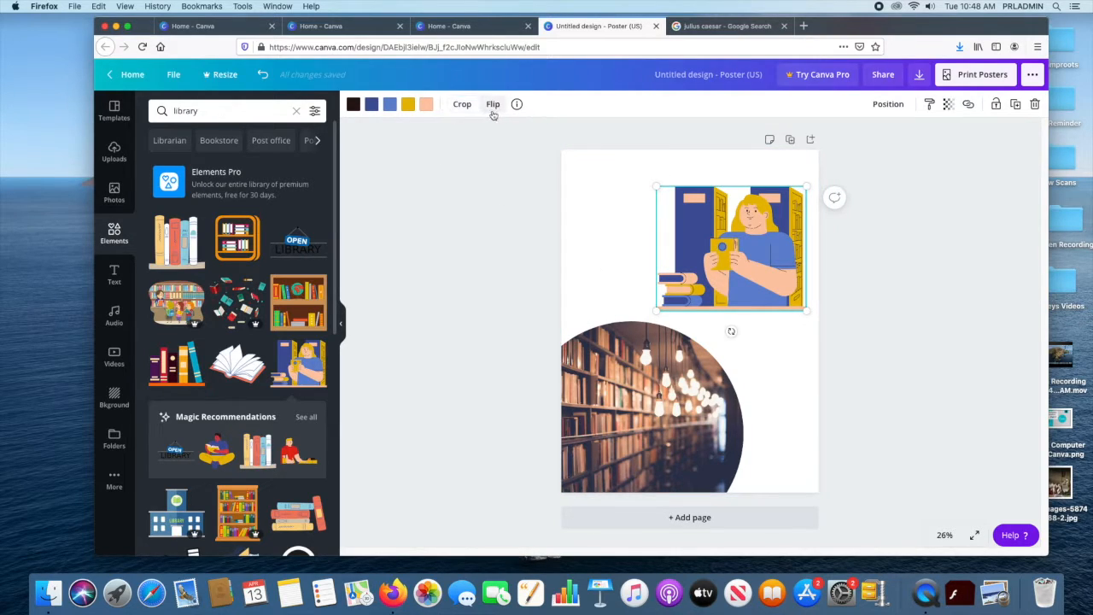
# - Recolour the woman graphic's dark blue areas to black, white and finally light gray, and move it to the poster's lower-right corner
pyautogui.click(371, 105)
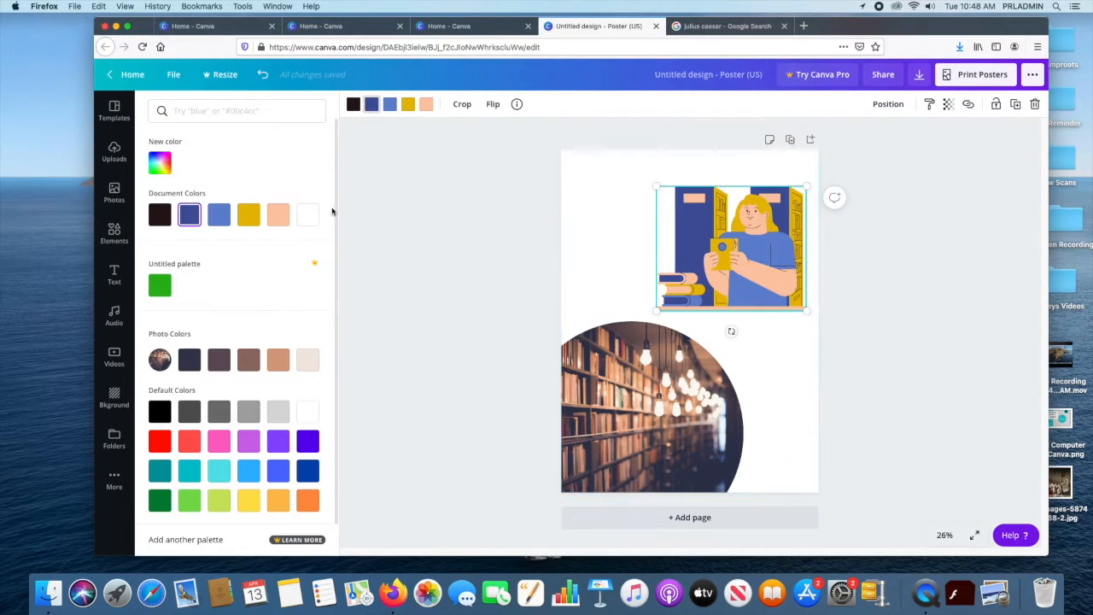
pyautogui.click(160, 411)
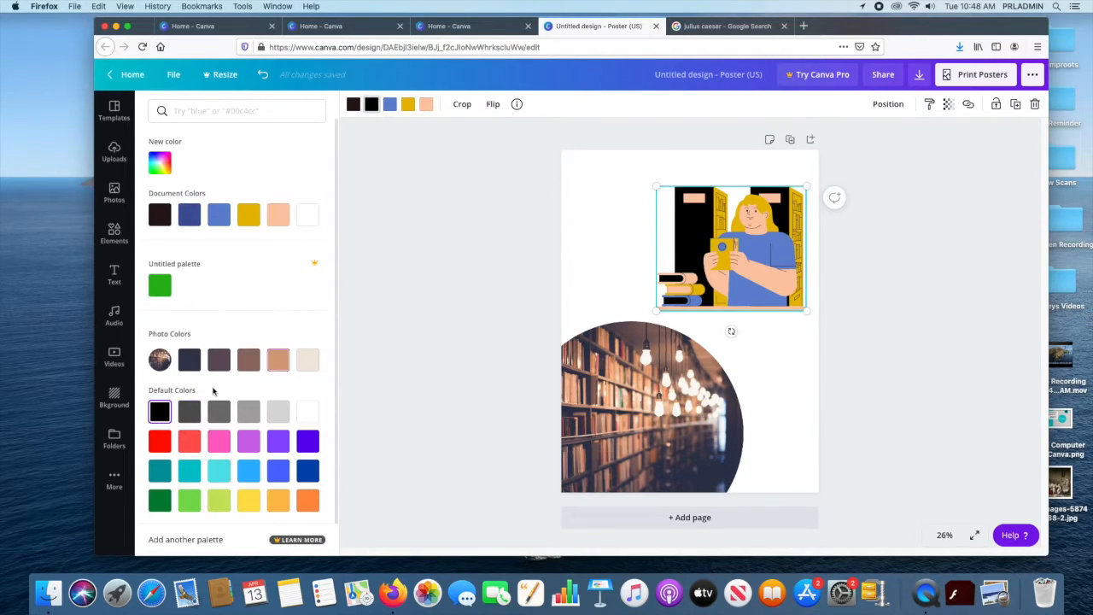
pyautogui.click(308, 412)
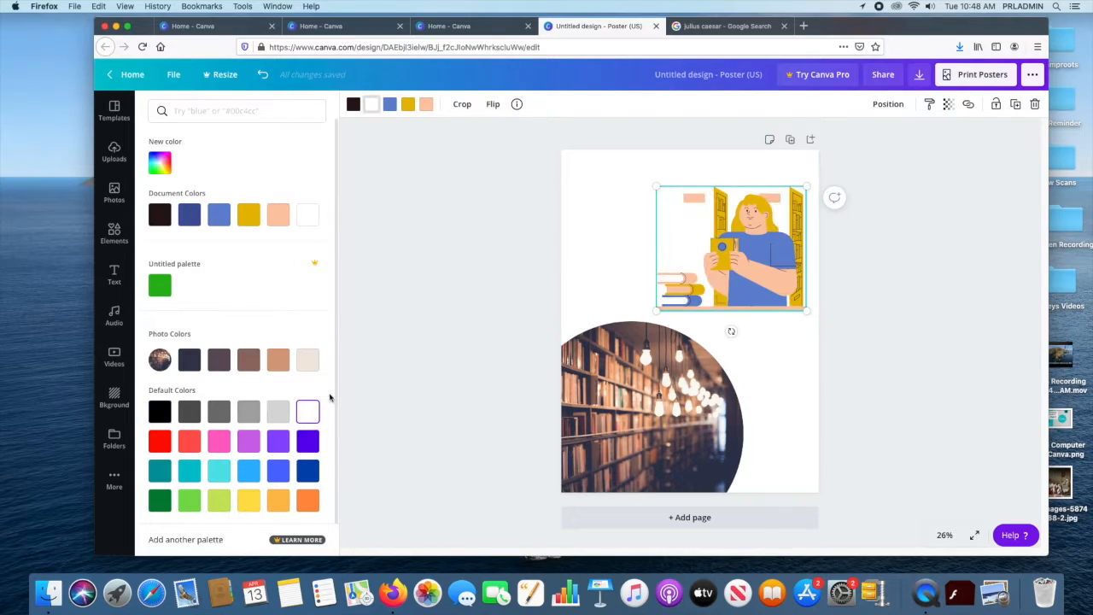
pyautogui.click(278, 413)
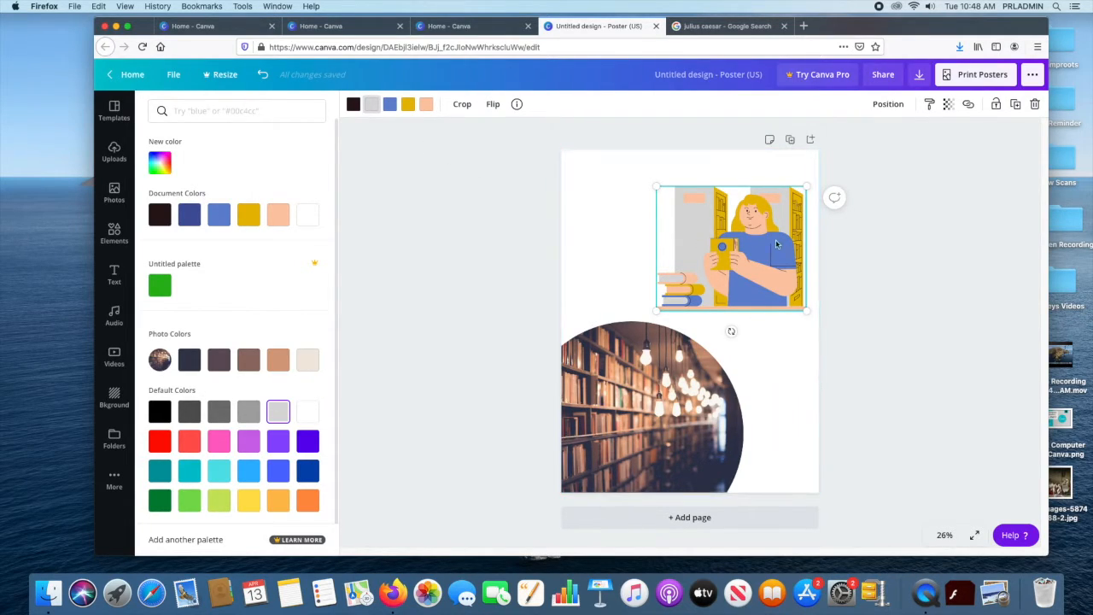
pyautogui.moveTo(757, 243); pyautogui.dragTo(769, 437)
pyautogui.click(899, 273)
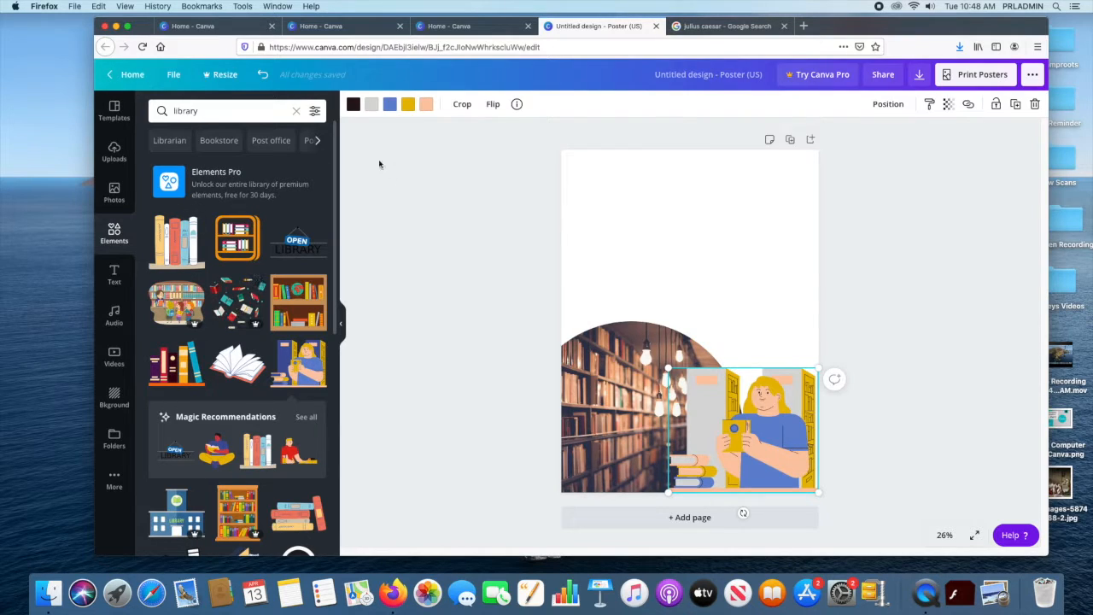
# - Search the elements for "sun", add the smiling sun with pink cheeks to the poster's upper part and send it backward
pyautogui.click(197, 111)
pyautogui.moveTo(151, 103); pyautogui.dragTo(112, 106)
pyautogui.write('sun')
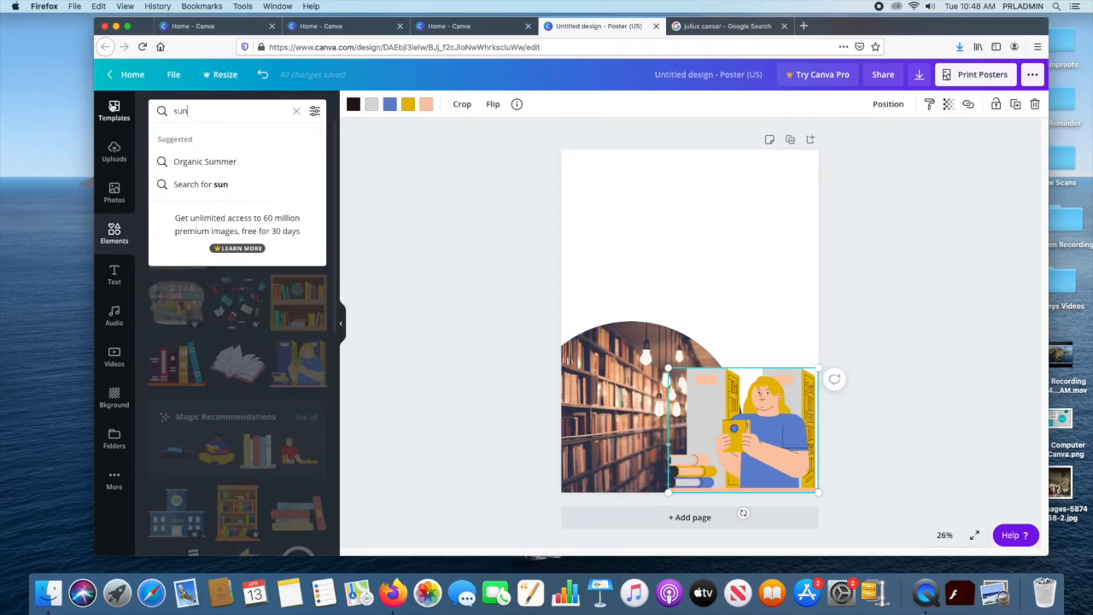
pyautogui.press('Return')
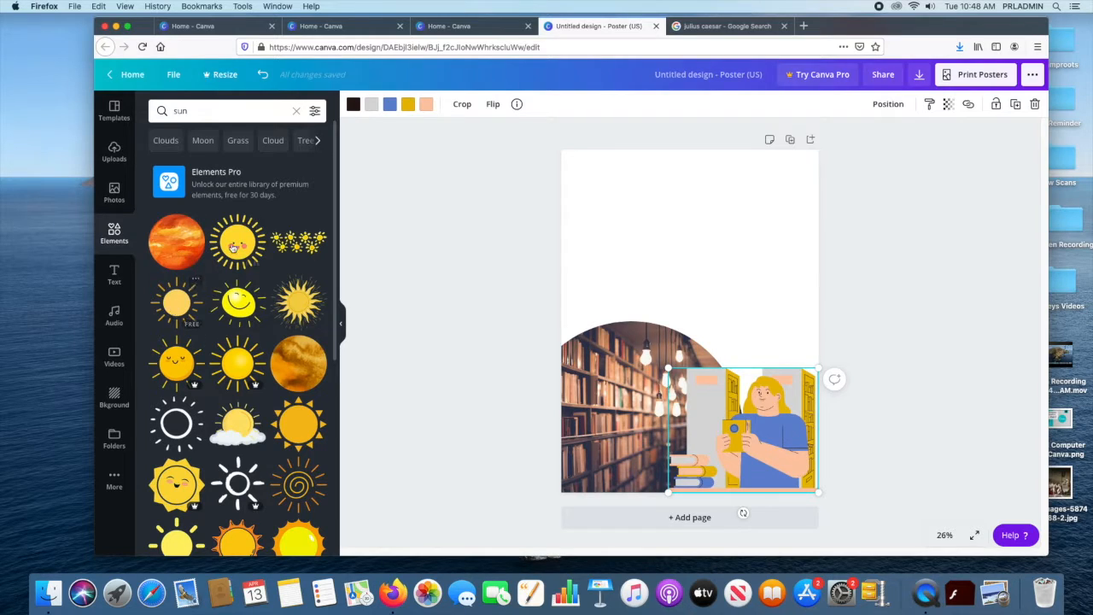
pyautogui.moveTo(233, 247); pyautogui.dragTo(636, 203)
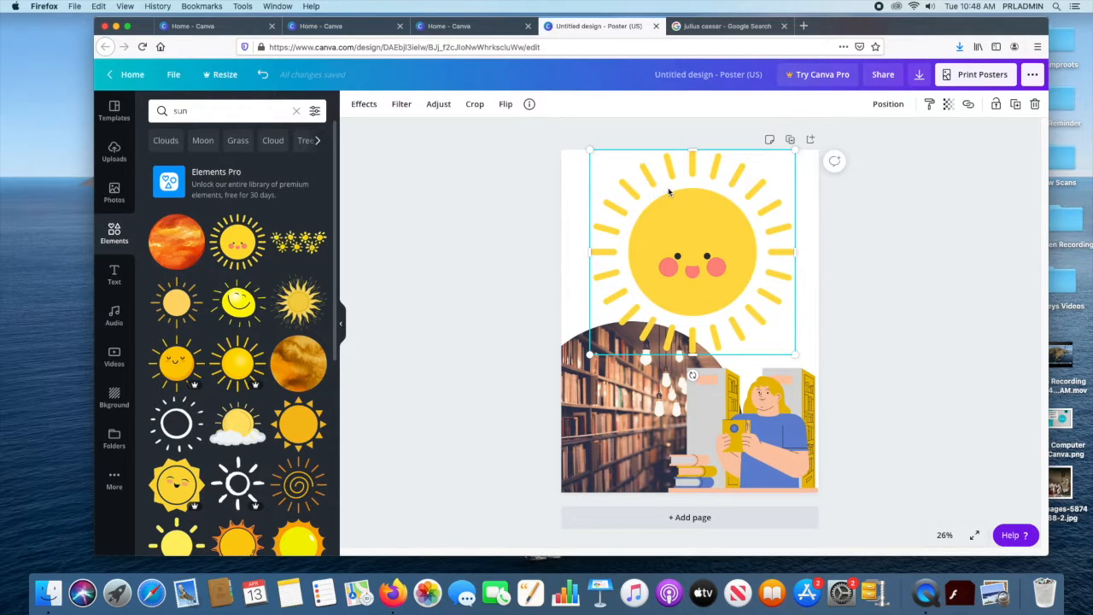
pyautogui.rightClick(691, 215)
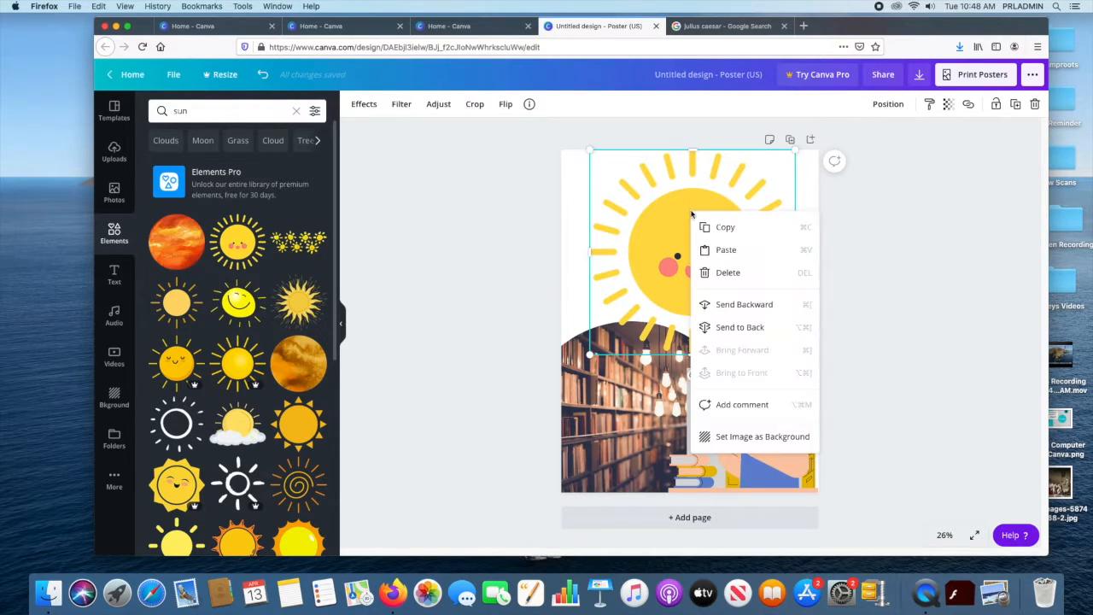
pyautogui.click(727, 306)
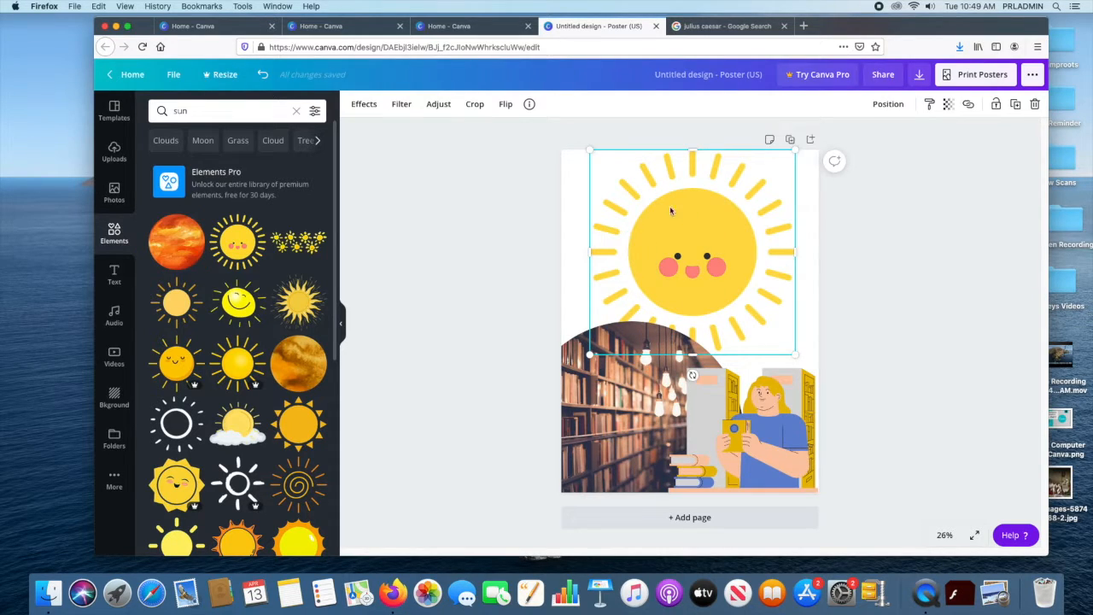
# - Move the woman graphic over the sun and library photo, send it backward one layer and return it to the poster's lower-right corner
pyautogui.moveTo(758, 428)
pyautogui.mouseDown()
pyautogui.moveTo(753, 326)
pyautogui.moveTo(757, 422)
pyautogui.mouseUp()
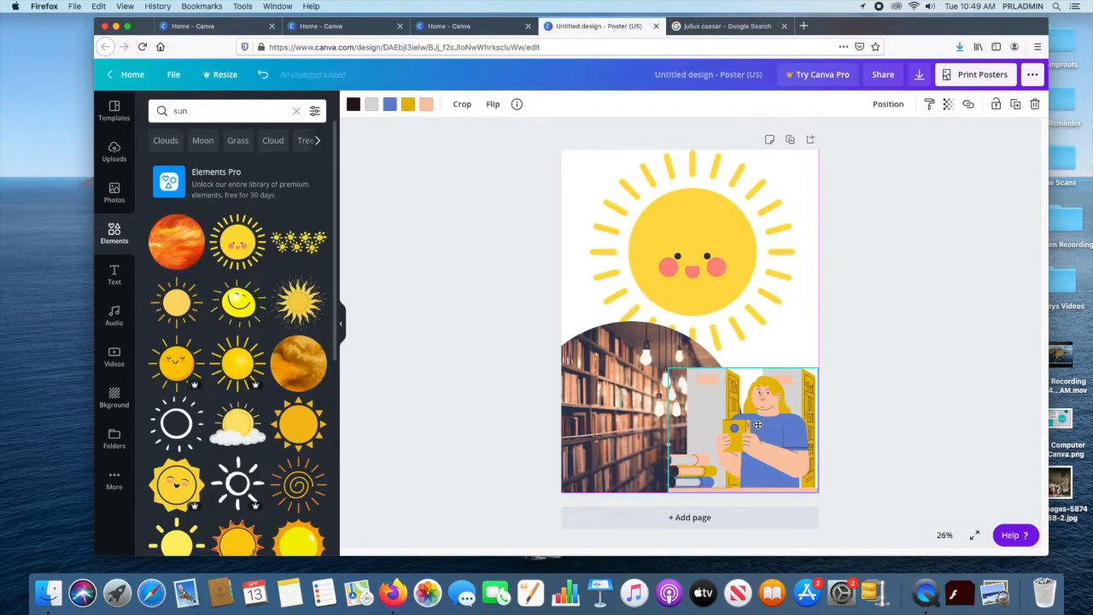
pyautogui.moveTo(729, 375); pyautogui.dragTo(680, 282)
pyautogui.rightClick(681, 284)
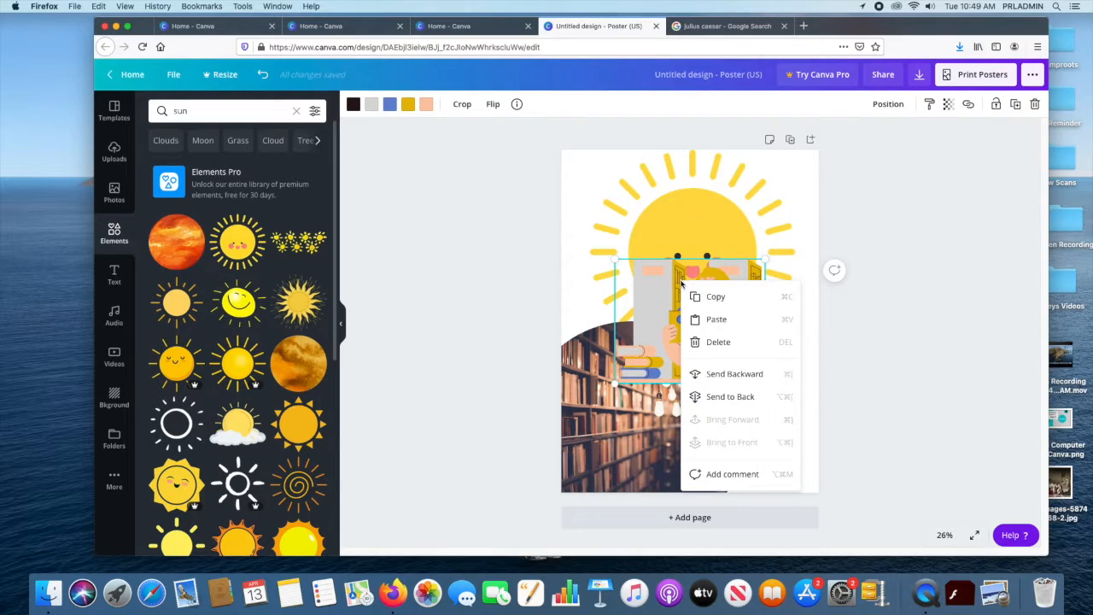
pyautogui.click(727, 373)
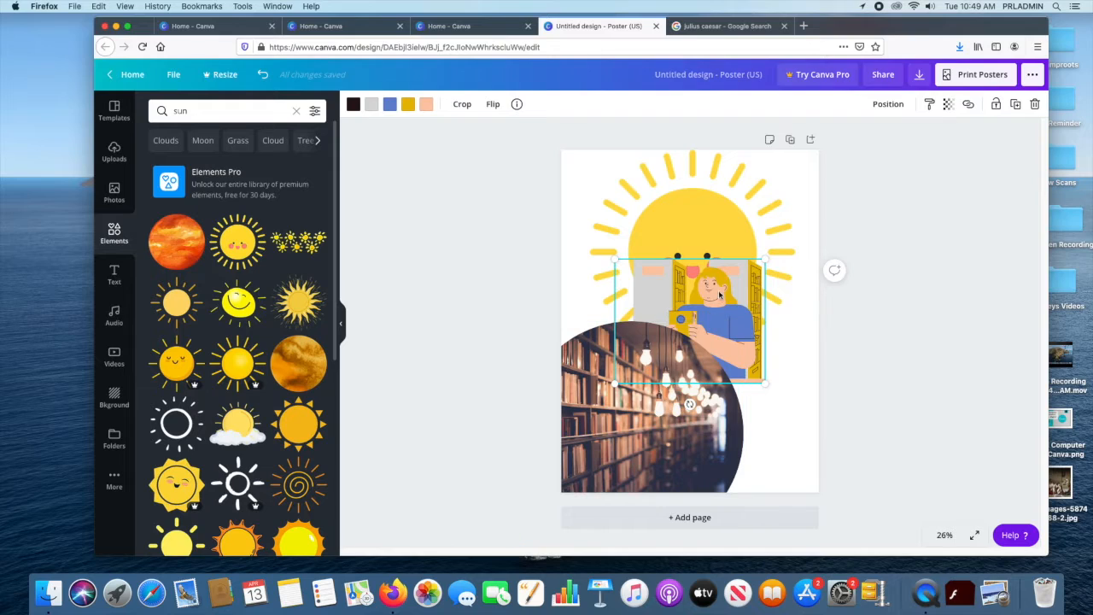
pyautogui.moveTo(717, 317); pyautogui.dragTo(773, 427)
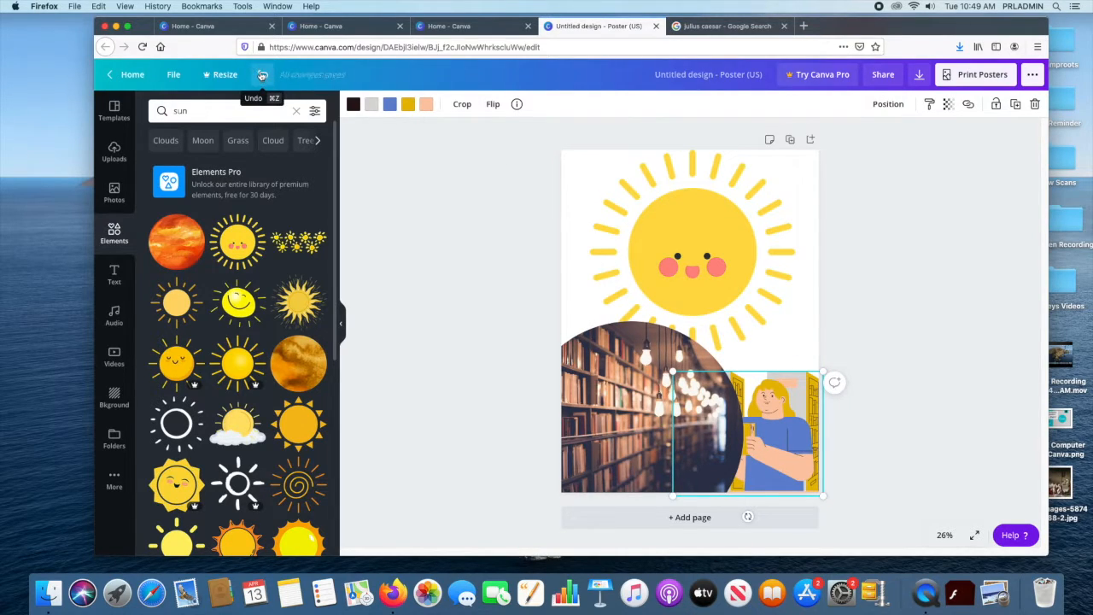
# - Undo the woman graphic's last move and layer change, and place it back in the poster's lower-right corner
pyautogui.click(262, 75)
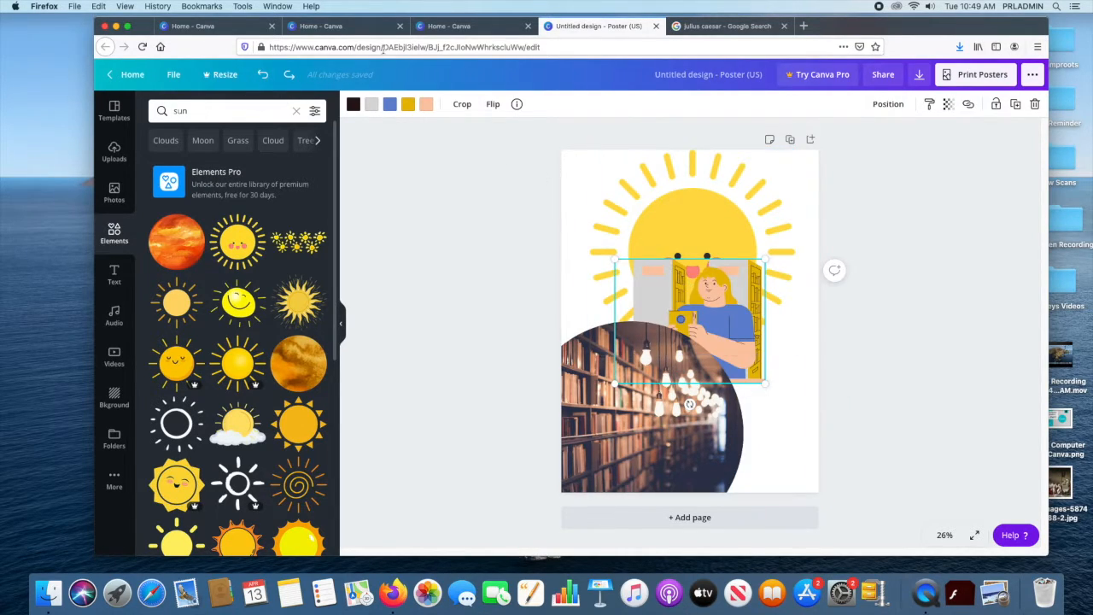
pyautogui.click(262, 75)
pyautogui.moveTo(702, 301); pyautogui.dragTo(764, 403)
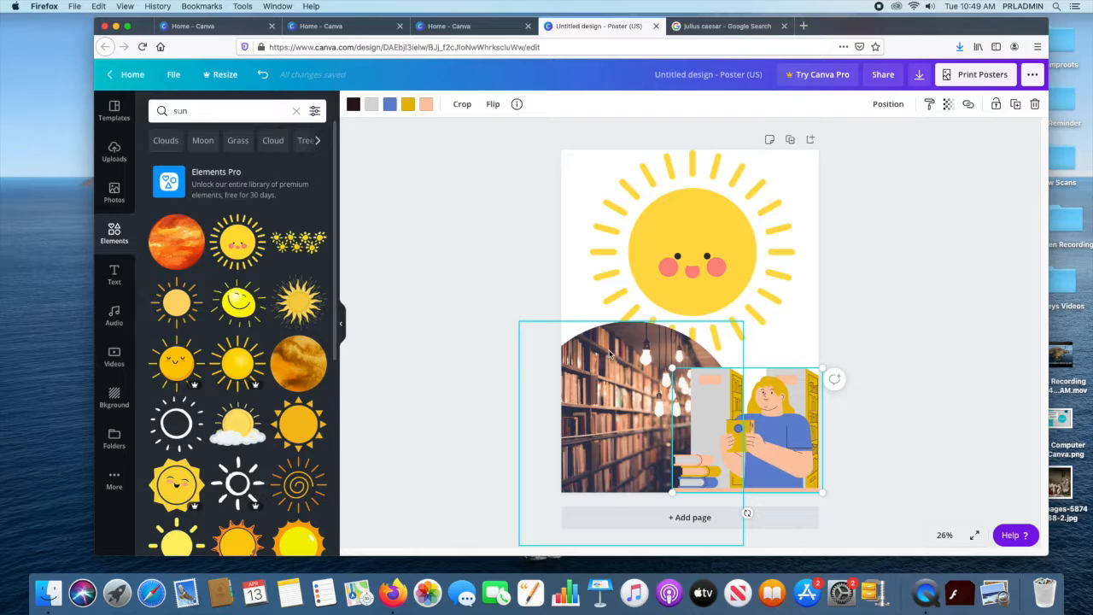
# - Examine the layer-order options for the circular library photo, and dismiss them without choosing any
pyautogui.rightClick(610, 355)
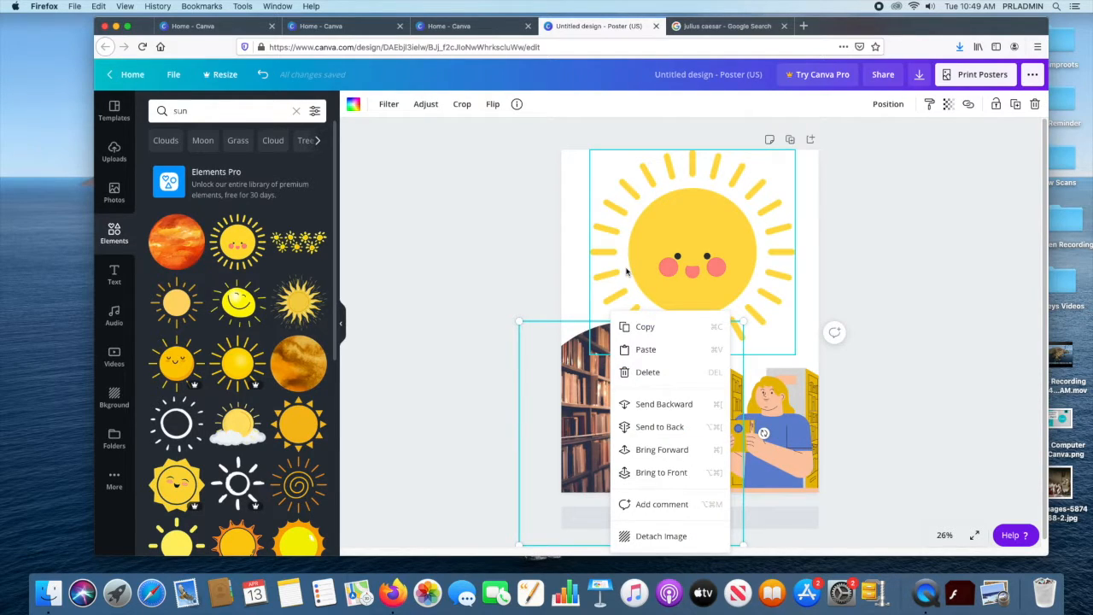
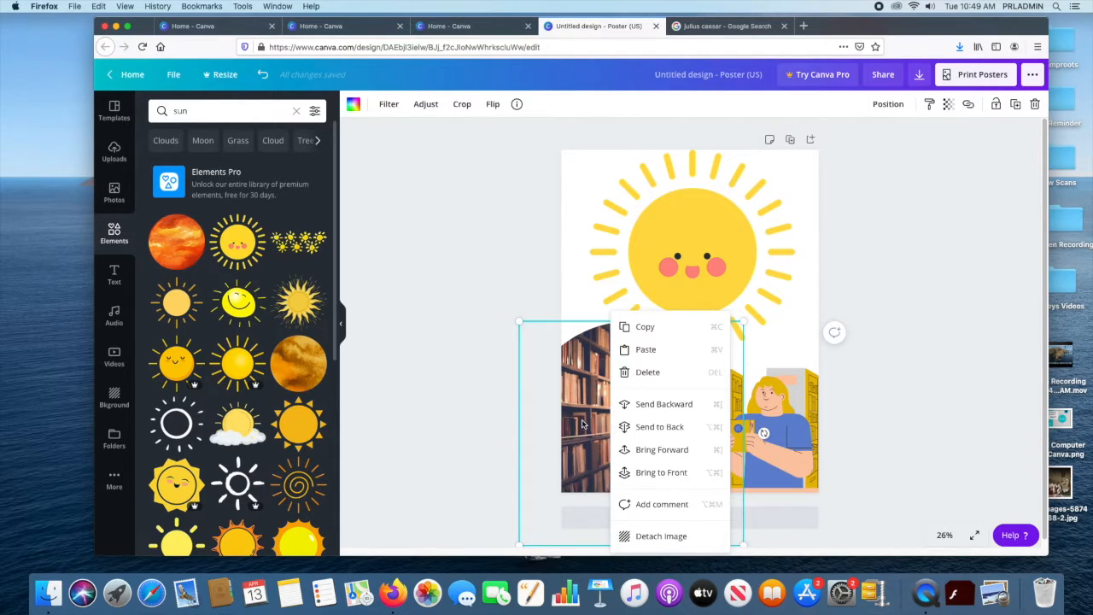
pyautogui.click(582, 424)
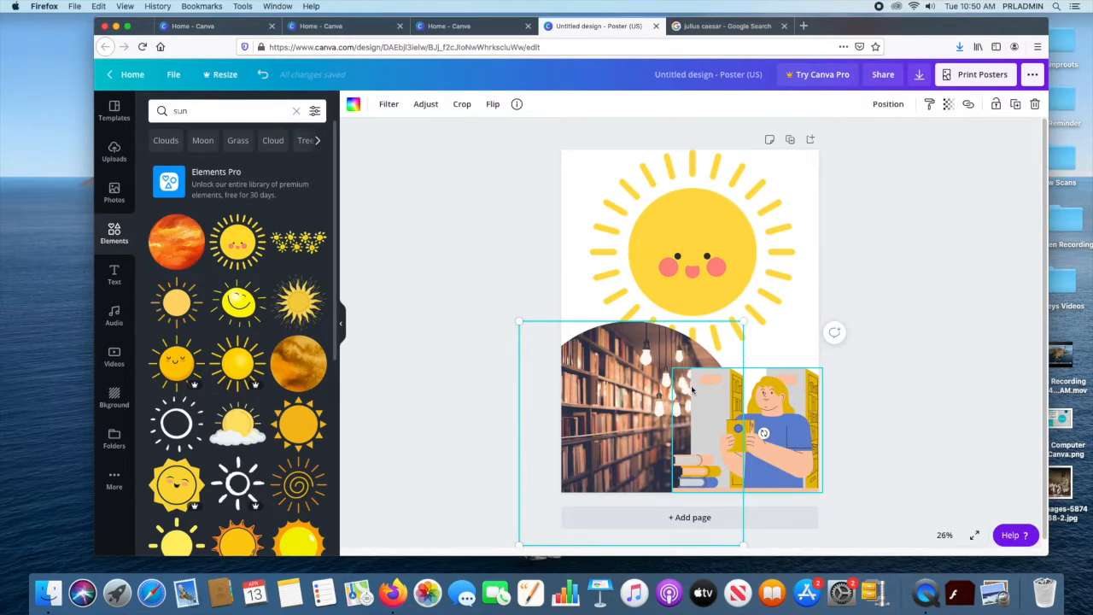
pyautogui.click(885, 335)
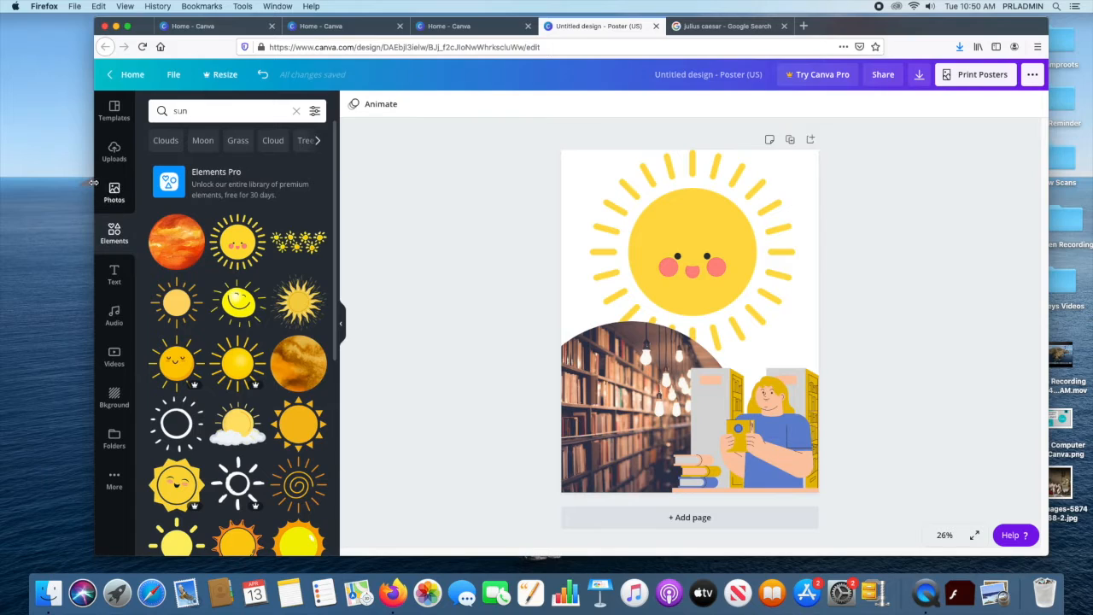
# - Return to the Elements categories, browse them, and delete the sun and the woman graphic from the poster
pyautogui.click(114, 234)
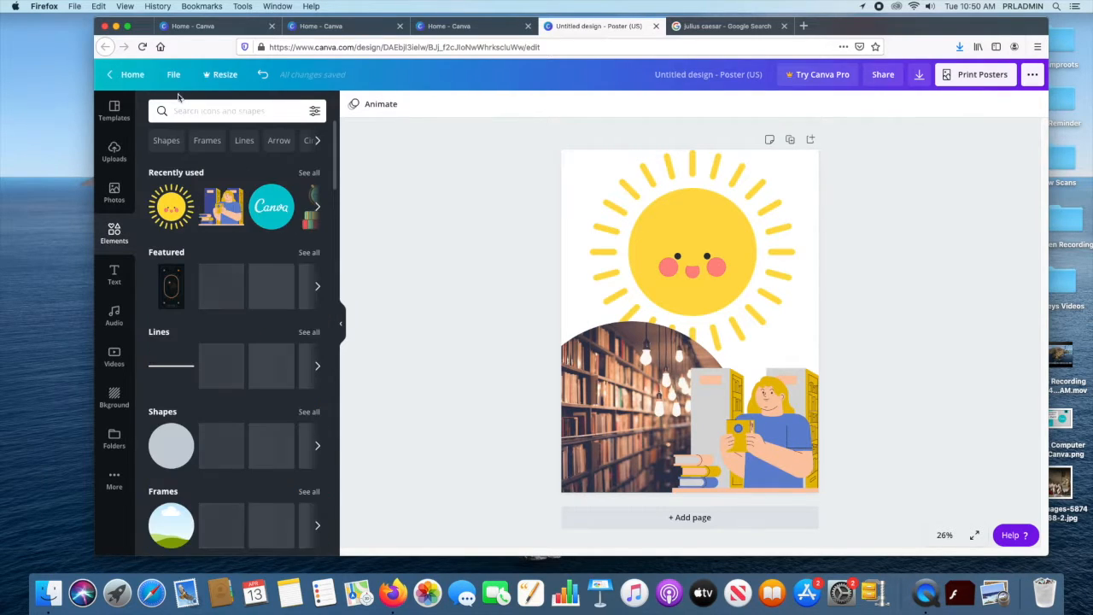
pyautogui.scroll(-3, 250, 292)
pyautogui.scroll(-10, 250, 292)
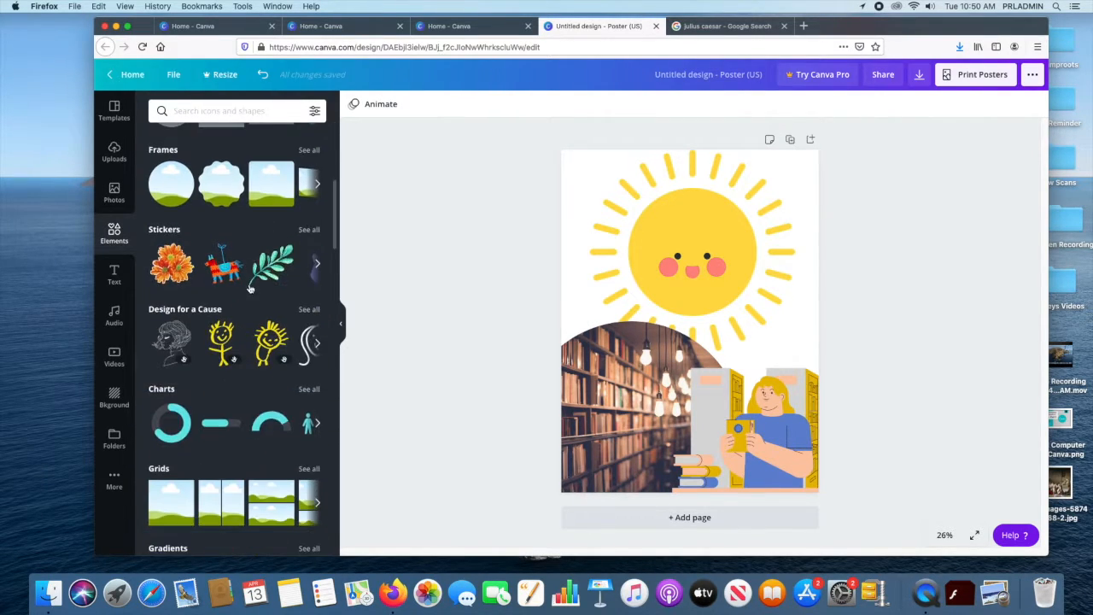
pyautogui.click(706, 260)
pyautogui.press('Delete')
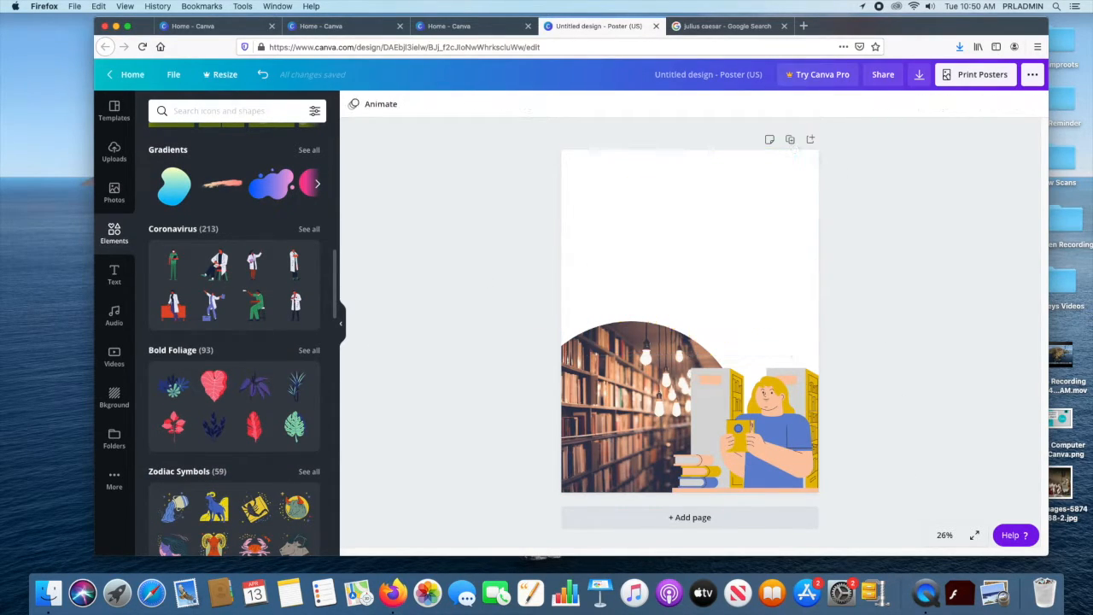
pyautogui.click(763, 390)
pyautogui.press('Delete')
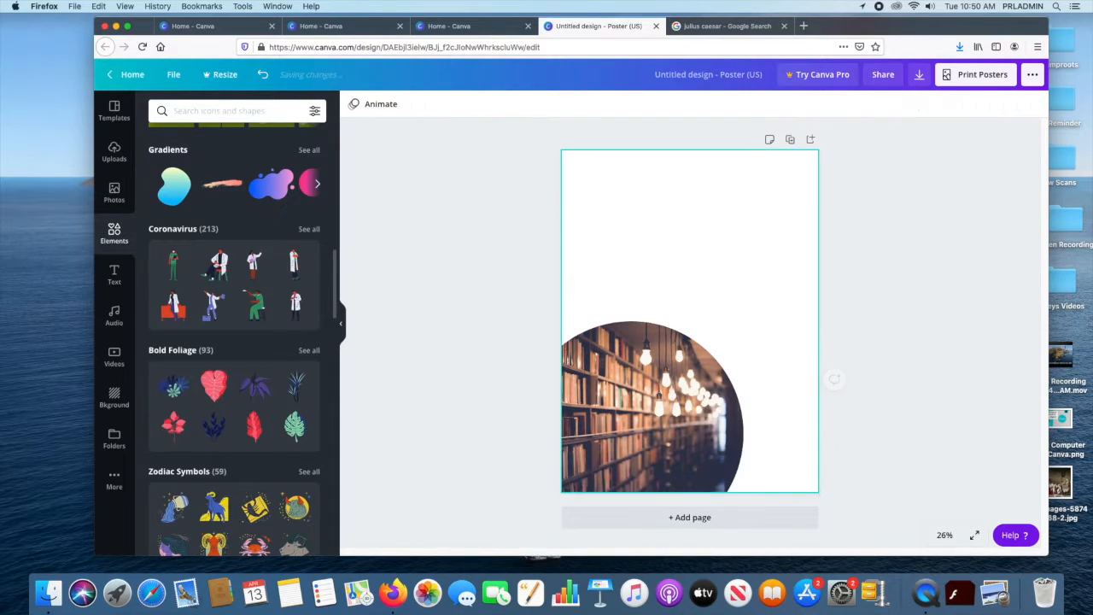
# - Return to the start of the Elements categories and display the heading, subheading, body text and font combination options
pyautogui.scroll(15, 239, 273)
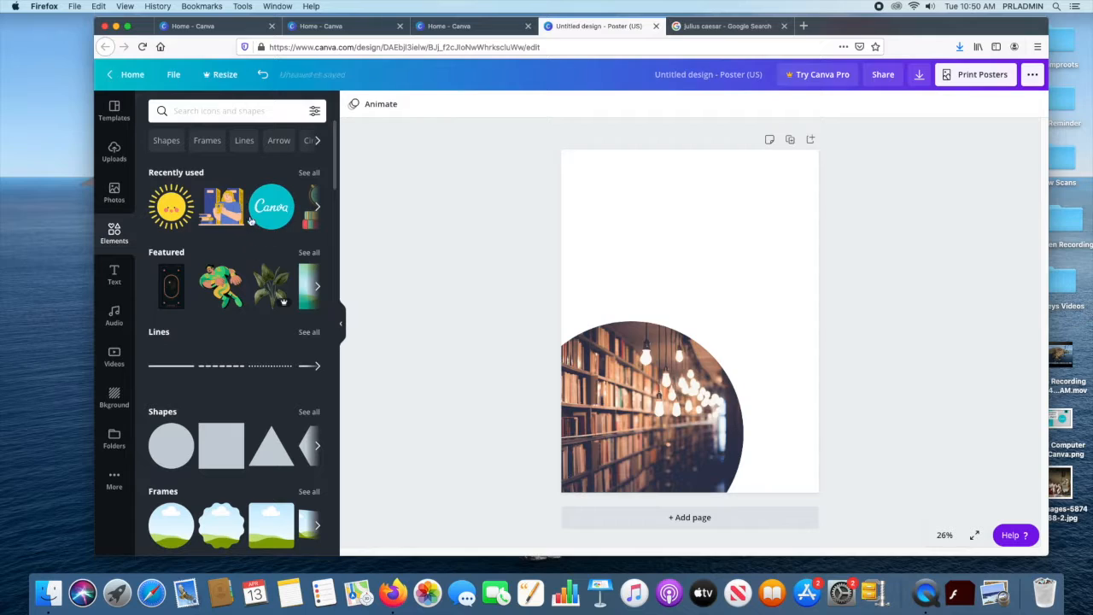
pyautogui.click(118, 275)
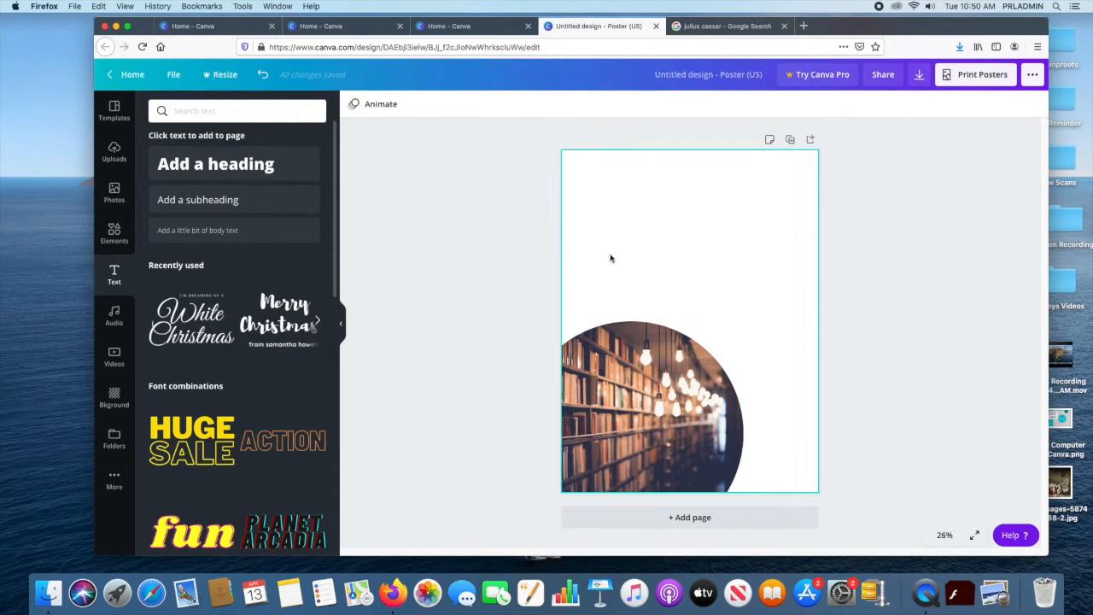
# - Apply the recently used map image as the poster background and move the circular library photo to the middle of the page
pyautogui.click(587, 201)
pyautogui.click(113, 400)
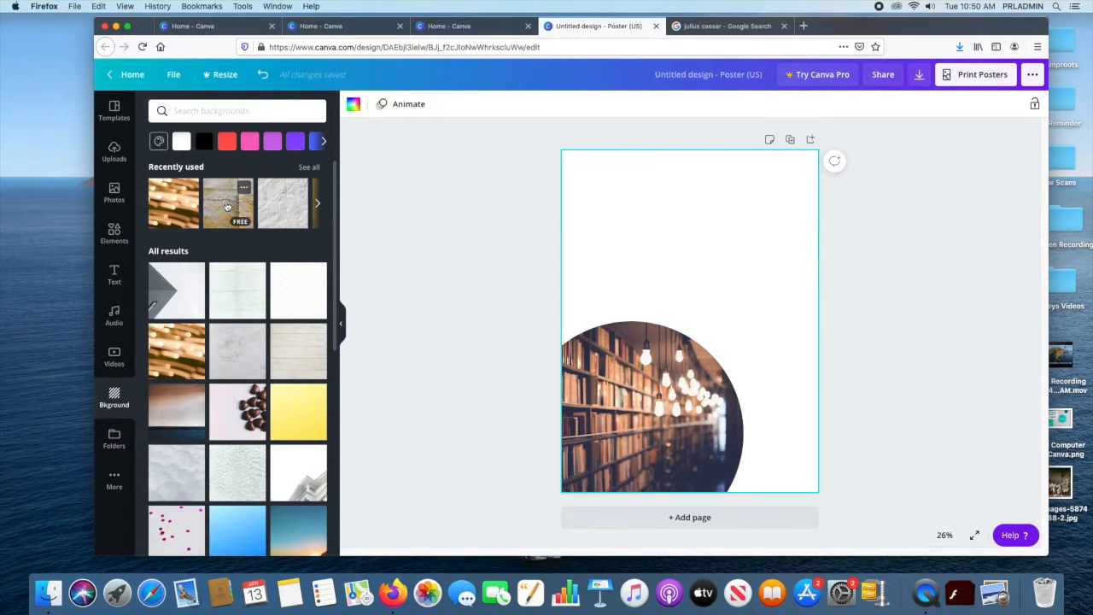
pyautogui.click(231, 207)
pyautogui.moveTo(674, 376); pyautogui.dragTo(734, 263)
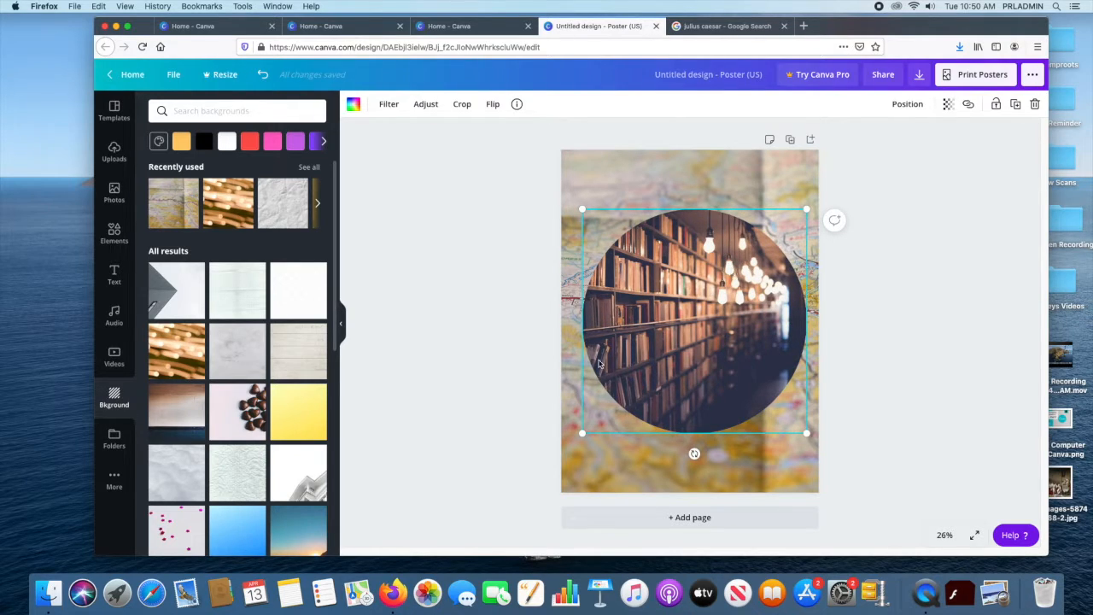
pyautogui.moveTo(722, 302); pyautogui.dragTo(717, 303)
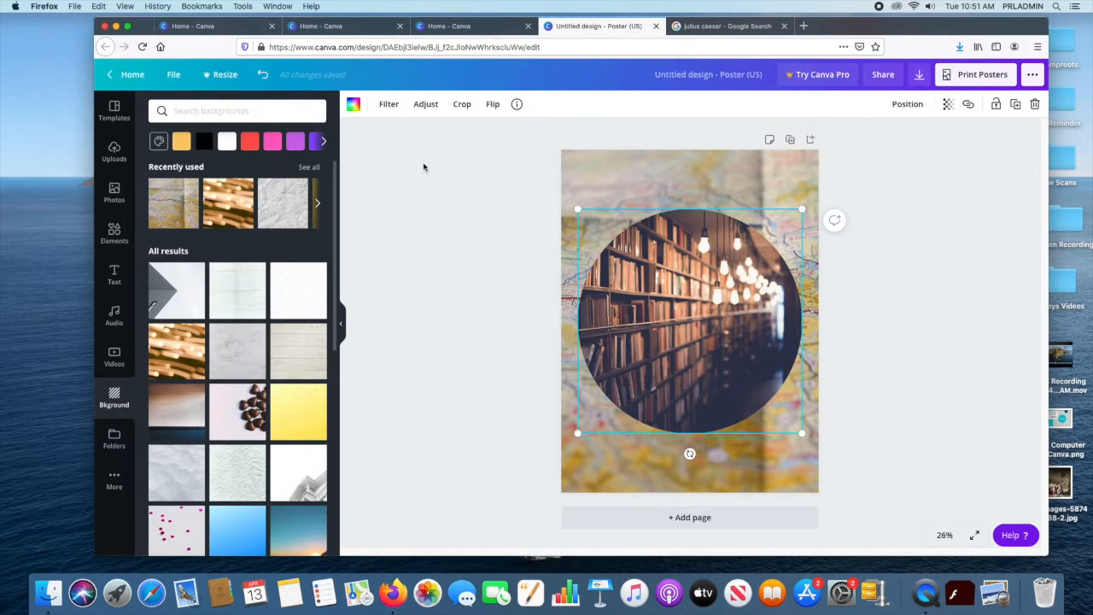
# - Try the top, left, right, middle, bottom and center page alignments on the circular library photo, and move it back near the page's middle
pyautogui.click(907, 105)
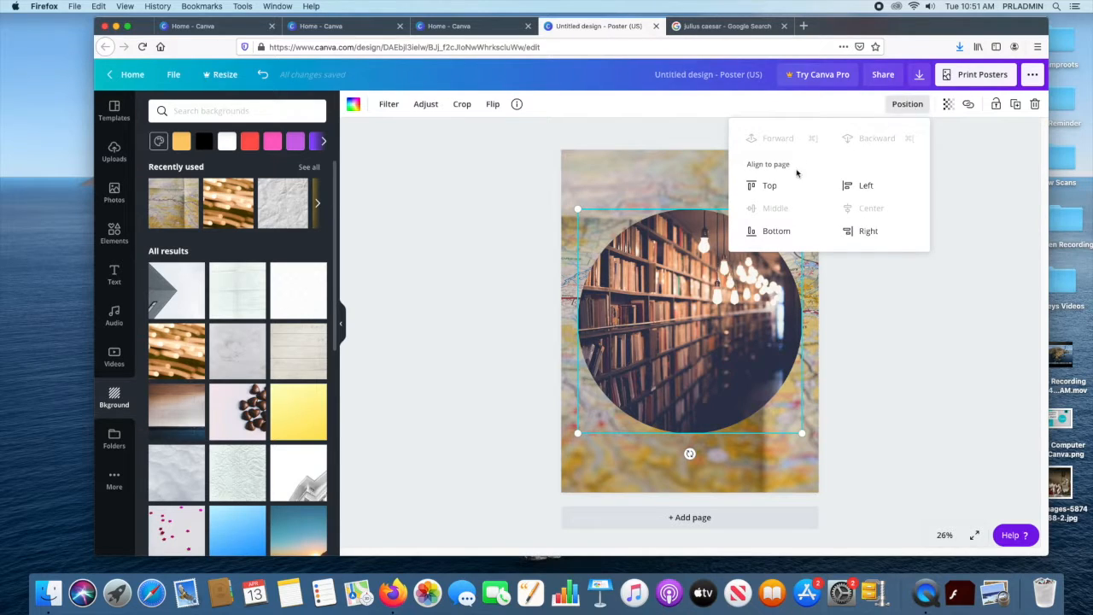
pyautogui.click(760, 188)
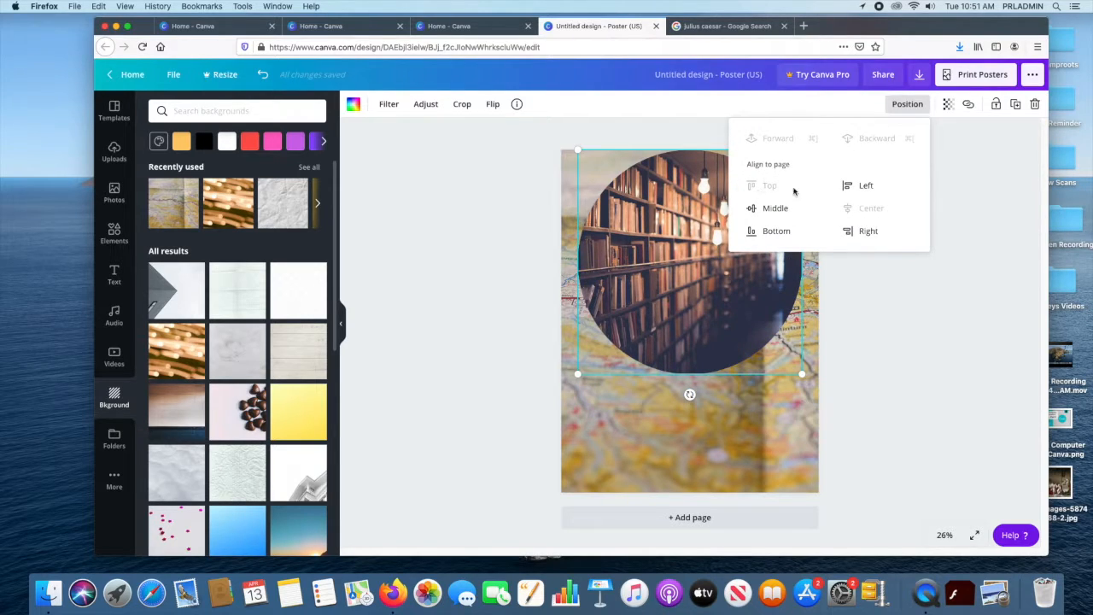
pyautogui.click(862, 186)
pyautogui.click(864, 231)
pyautogui.click(768, 210)
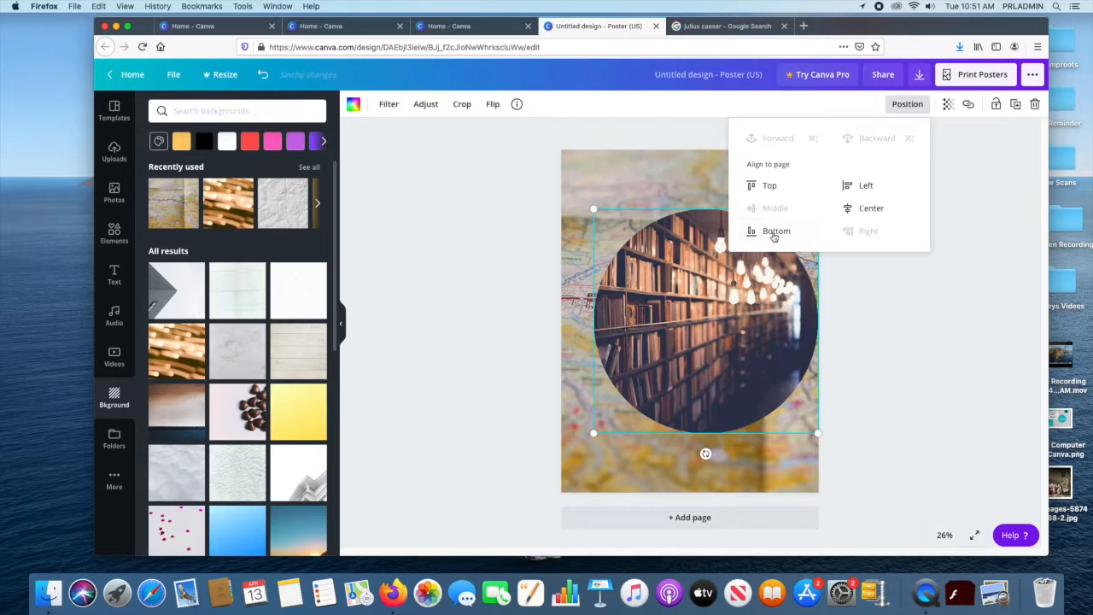
pyautogui.click(773, 230)
pyautogui.click(868, 208)
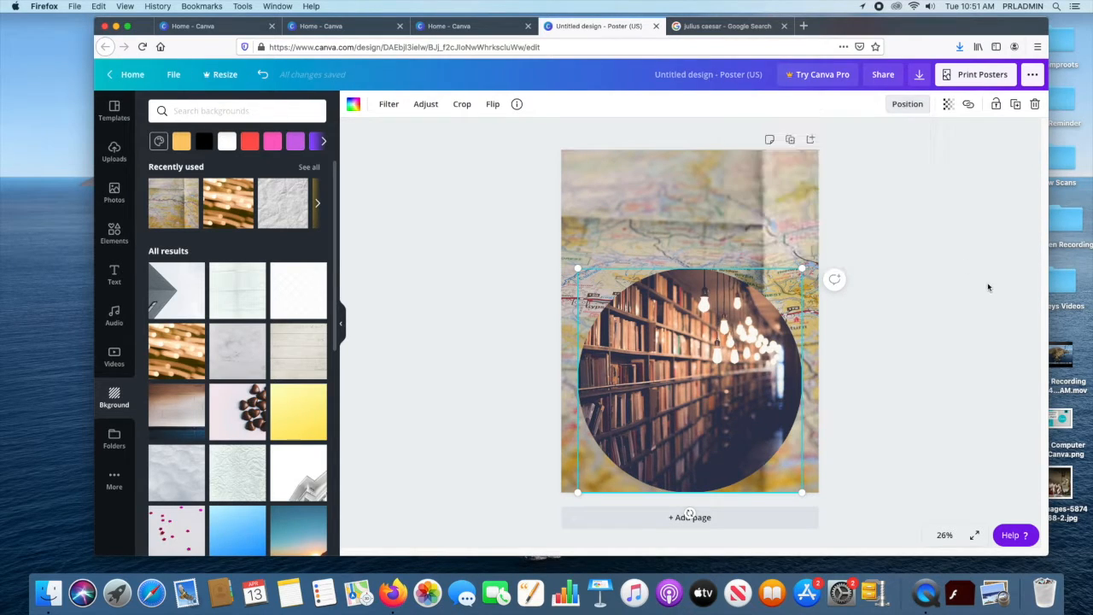
pyautogui.moveTo(769, 325); pyautogui.dragTo(778, 277)
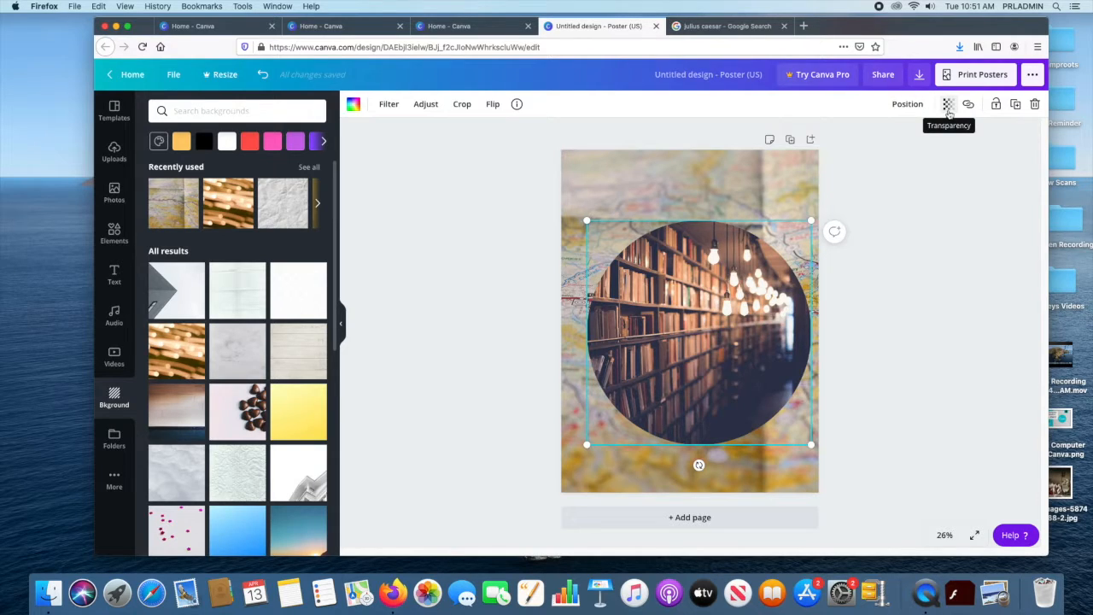
pyautogui.moveTo(765, 325); pyautogui.dragTo(756, 321)
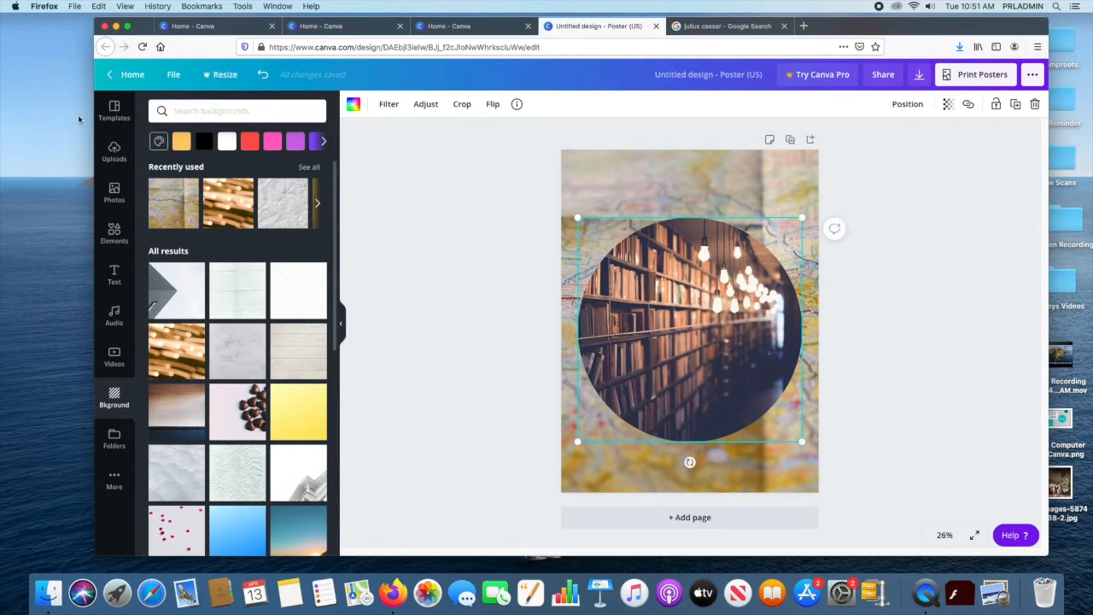
# - Search the Elements library for "compass" and place the black compass rose over the upper right part of the library photo
pyautogui.click(116, 195)
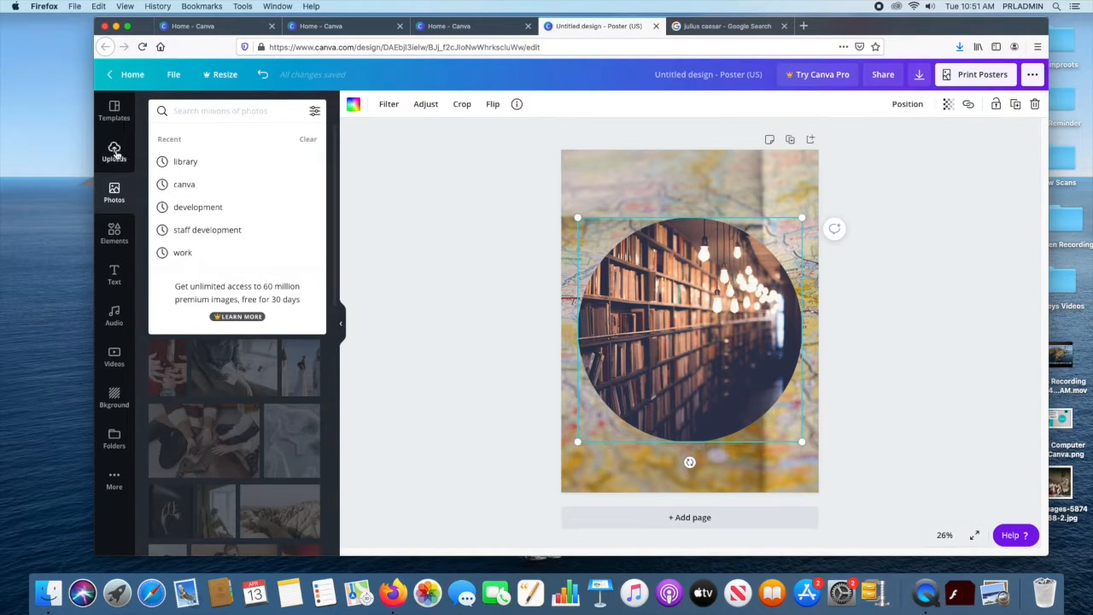
pyautogui.click(119, 243)
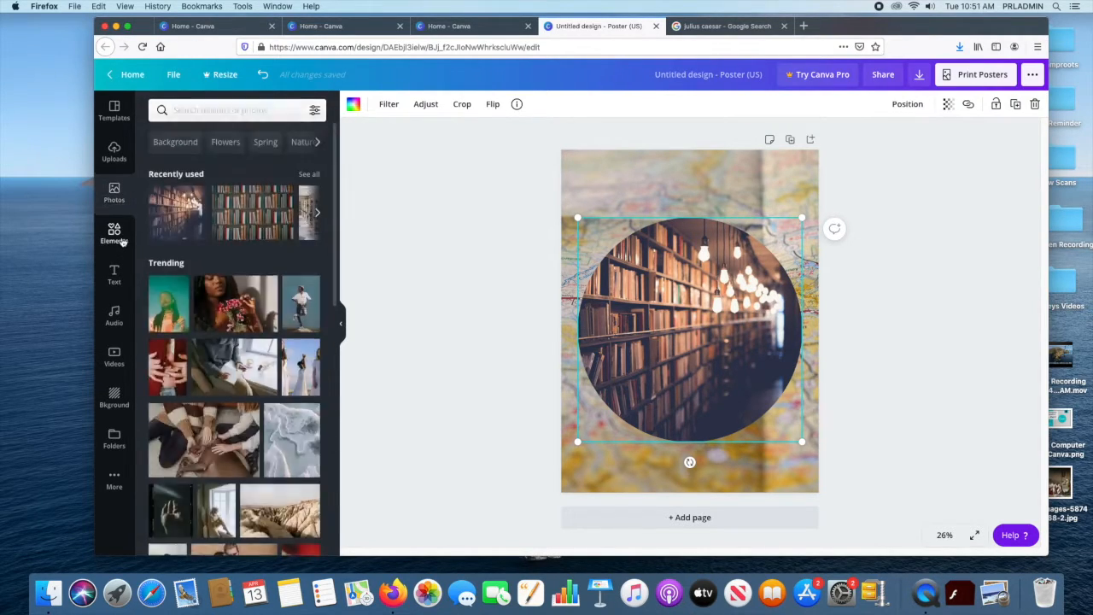
pyautogui.write('compass')
pyautogui.press('Return')
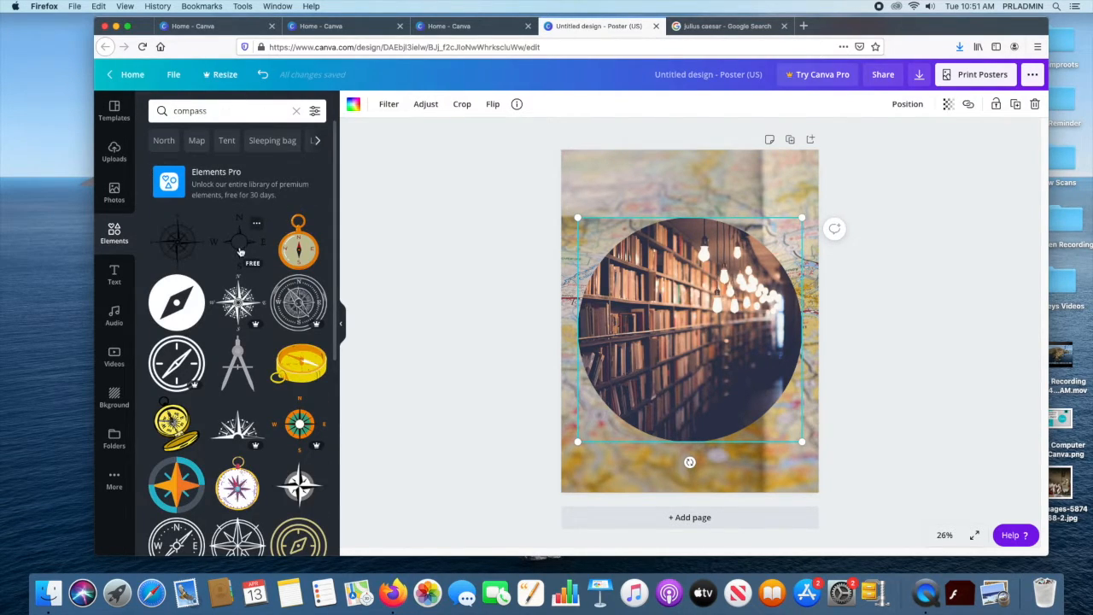
pyautogui.moveTo(189, 245); pyautogui.dragTo(758, 243)
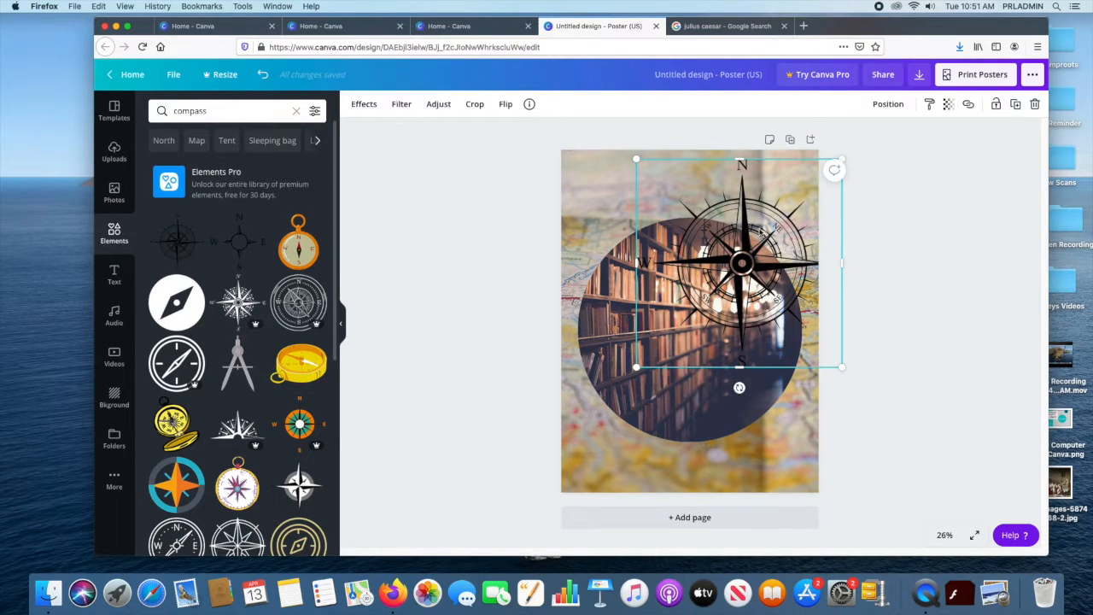
# - Send the compass rose one layer backward and position the circular library photo so that it covers the compass
pyautogui.rightClick(760, 229)
pyautogui.click(792, 327)
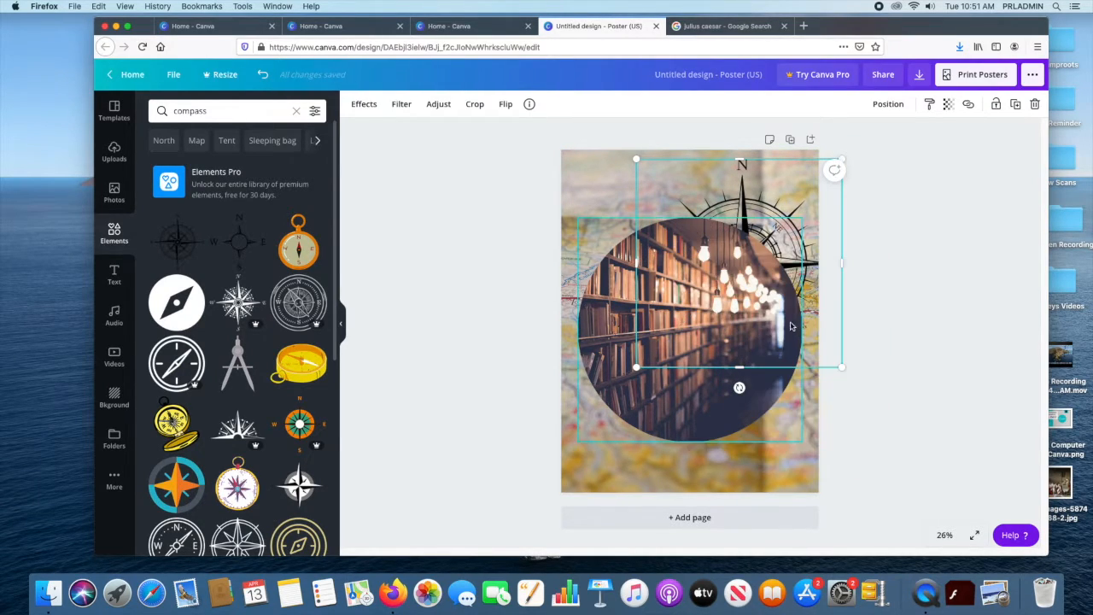
pyautogui.moveTo(719, 333); pyautogui.dragTo(744, 254)
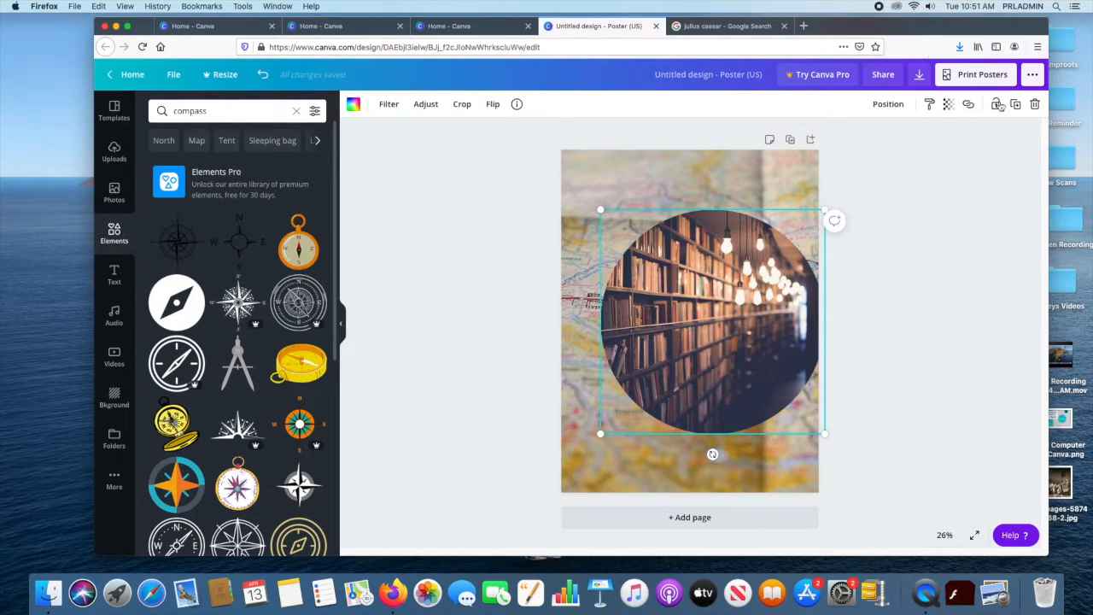
# - Make the circular library photo partly transparent so that the compass rose shows through, and shift the photo slightly
pyautogui.click(947, 105)
pyautogui.moveTo(912, 141); pyautogui.dragTo(895, 144)
pyautogui.click(957, 252)
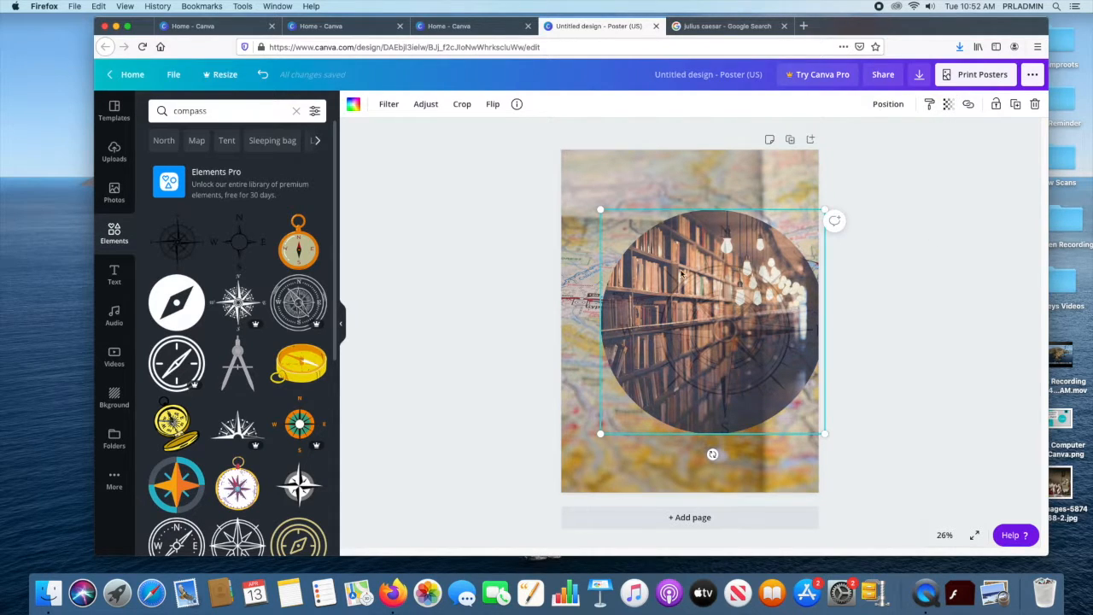
pyautogui.moveTo(748, 310); pyautogui.dragTo(755, 311)
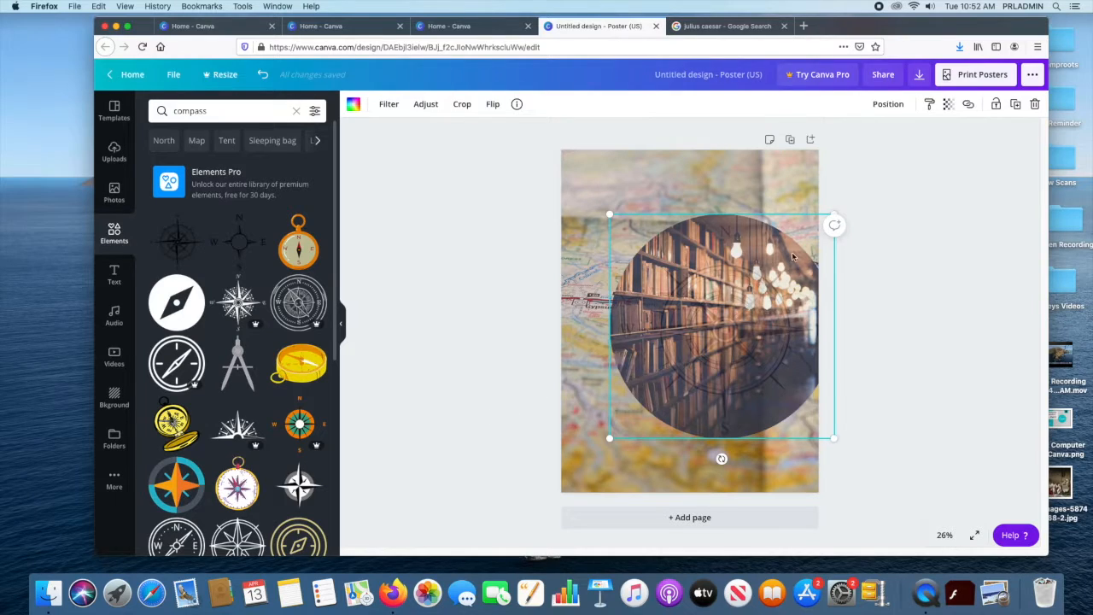
# - Restore the library photo's full opacity, and move it down off the compass rose to delete the compass
pyautogui.click(948, 104)
pyautogui.moveTo(901, 142); pyautogui.dragTo(921, 144)
pyautogui.moveTo(805, 247); pyautogui.dragTo(779, 305)
pyautogui.click(743, 245)
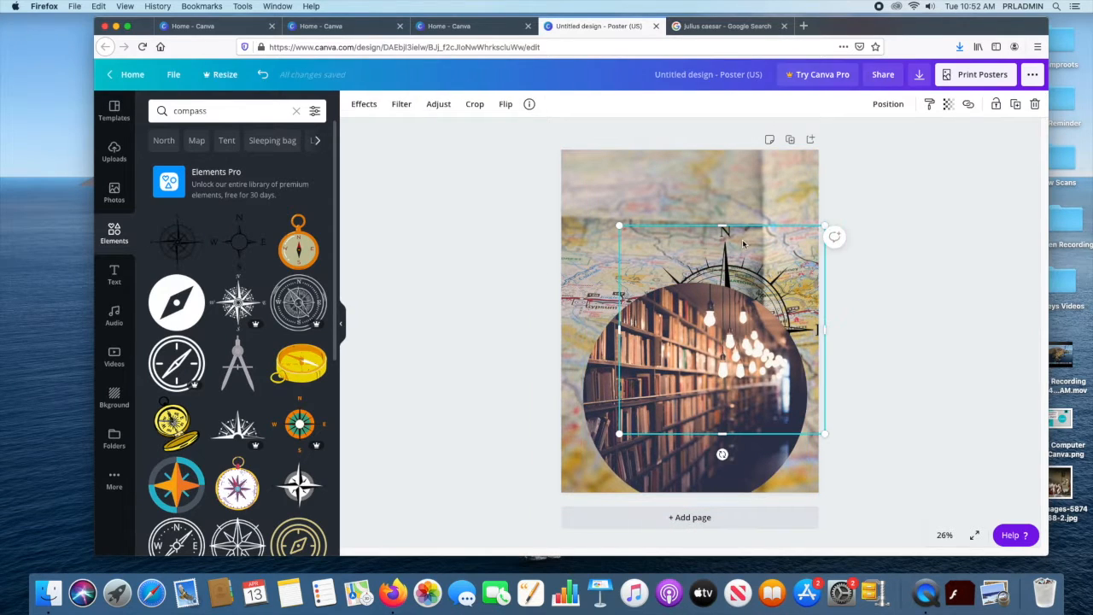
pyautogui.press('Delete')
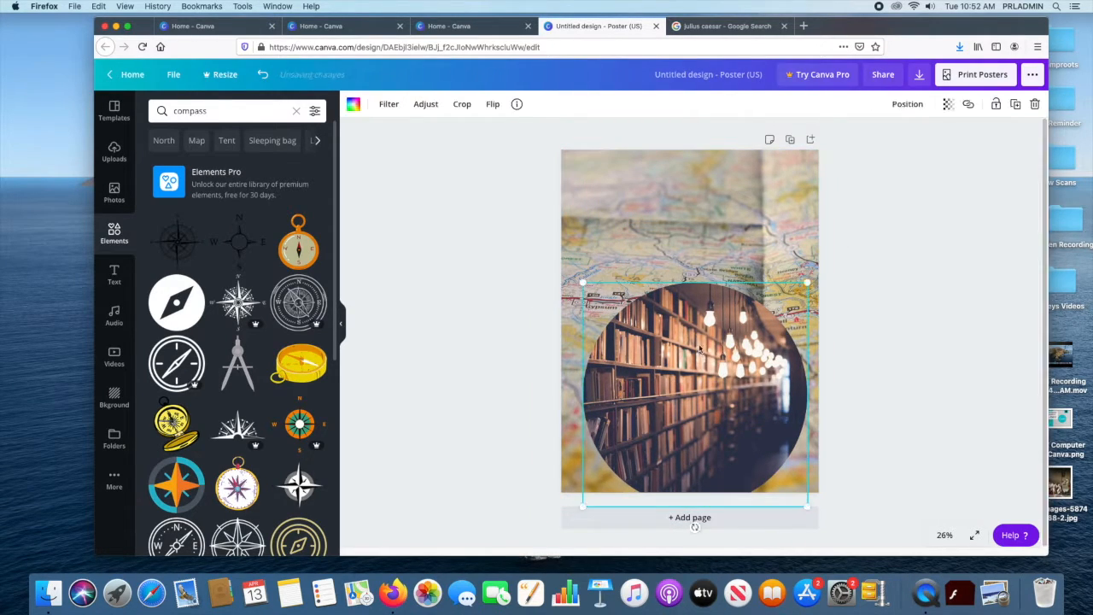
# - Display the text options and move the circular library photo down until it overlaps the poster's bottom edge
pyautogui.moveTo(751, 341); pyautogui.dragTo(763, 247)
pyautogui.click(113, 273)
pyautogui.moveTo(719, 276); pyautogui.dragTo(712, 389)
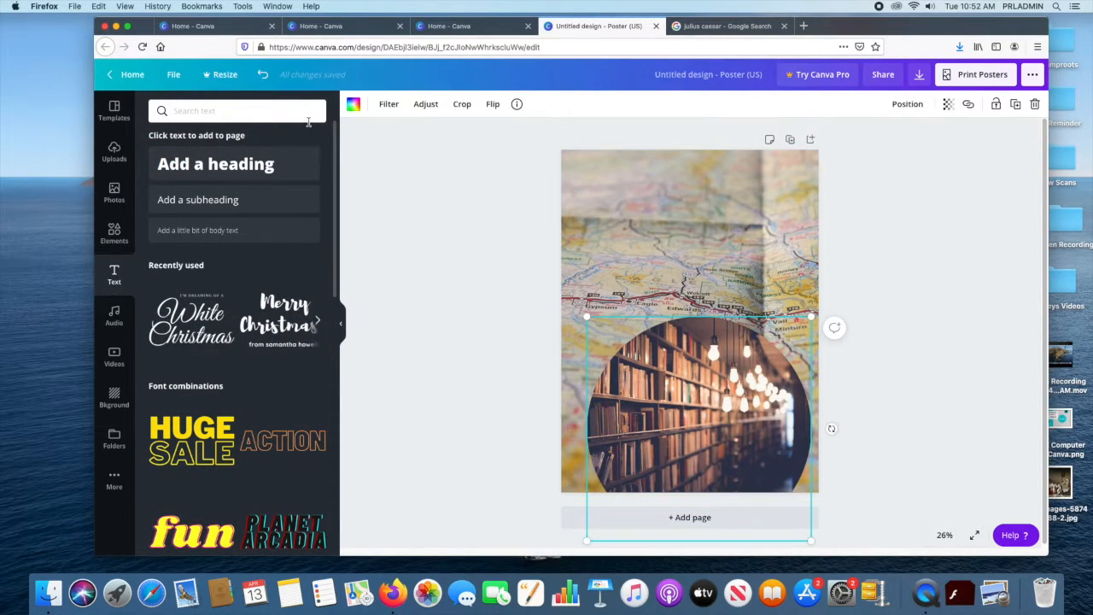
# - Add a default heading to the poster and move it above the library photo, near the top of the page
pyautogui.click(215, 164)
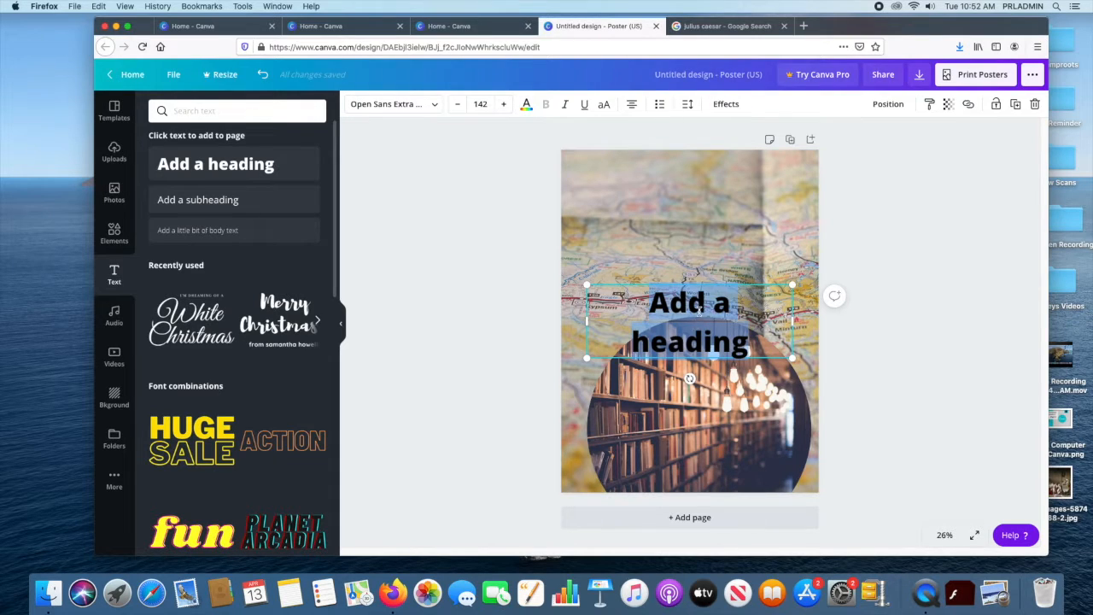
pyautogui.click(850, 358)
pyautogui.click(695, 321)
pyautogui.moveTo(695, 321); pyautogui.dragTo(693, 198)
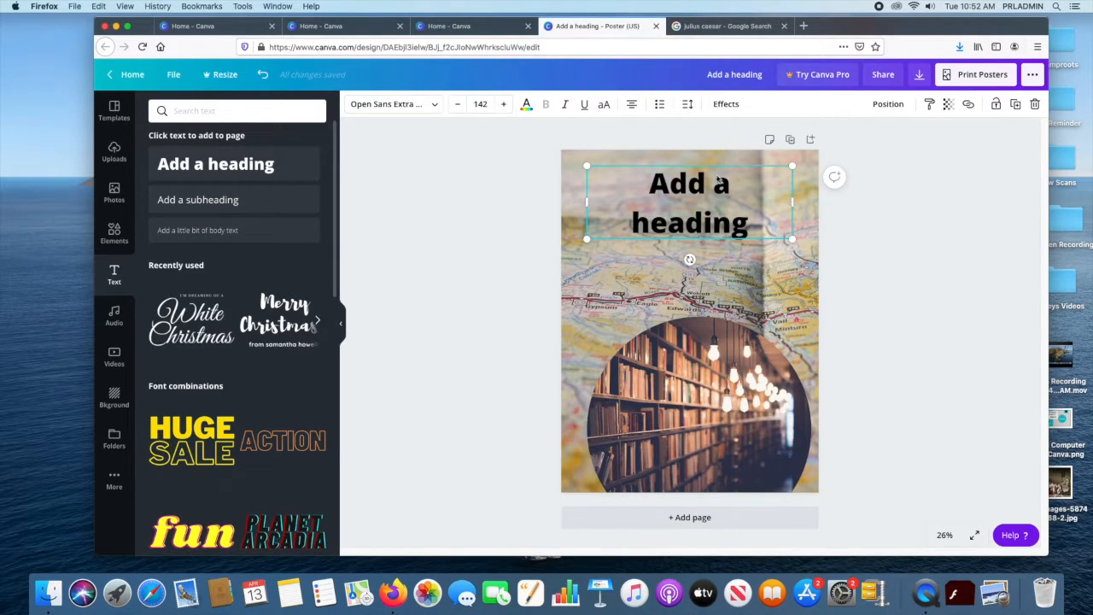
# - Try narrowing the heading's text box slightly, and widen it back
pyautogui.moveTo(794, 202)
pyautogui.mouseDown()
pyautogui.moveTo(751, 203)
pyautogui.moveTo(784, 203)
pyautogui.mouseUp()
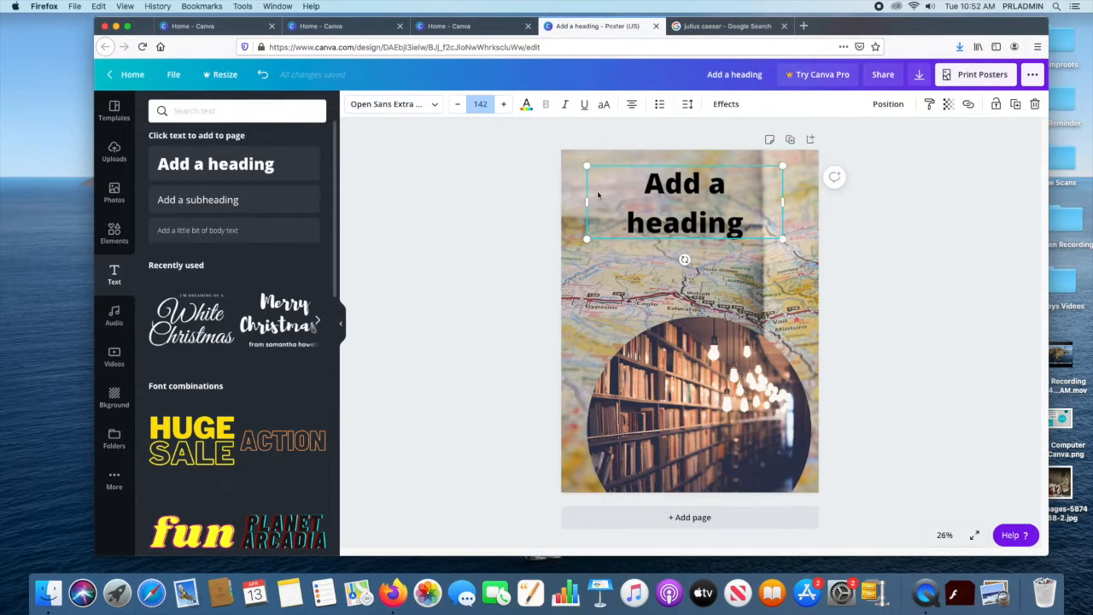
pyautogui.moveTo(786, 202)
pyautogui.mouseDown()
pyautogui.moveTo(735, 205)
pyautogui.moveTo(798, 218)
pyautogui.moveTo(710, 213)
pyautogui.moveTo(792, 215)
pyautogui.mouseUp()
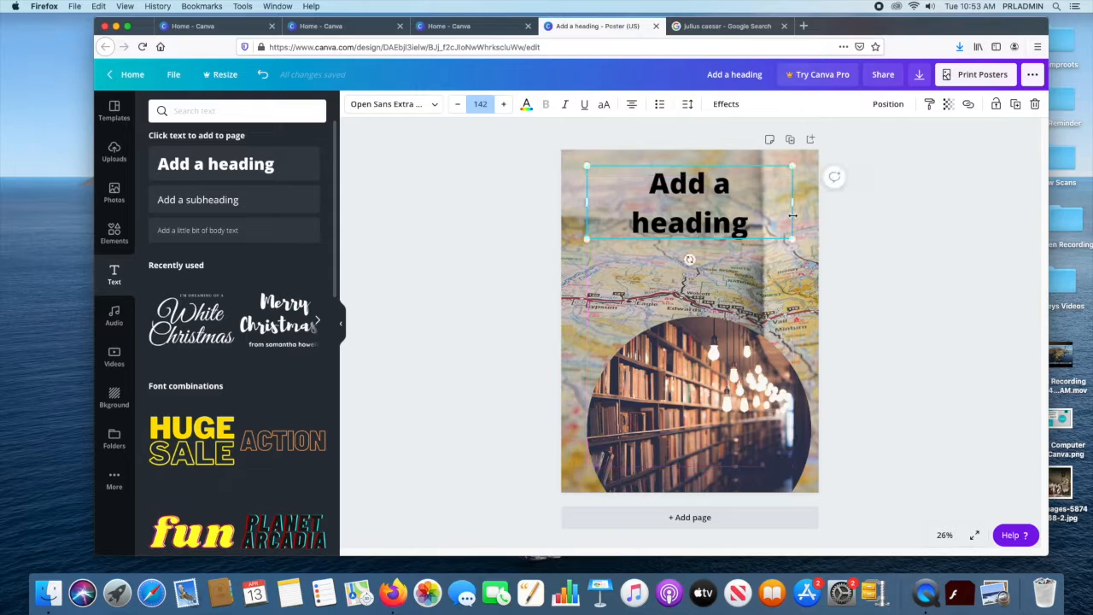
pyautogui.doubleClick(716, 230)
pyautogui.click(762, 208)
pyautogui.moveTo(793, 239)
pyautogui.mouseDown()
pyautogui.moveTo(816, 273)
pyautogui.moveTo(778, 242)
pyautogui.moveTo(793, 239)
pyautogui.mouseUp()
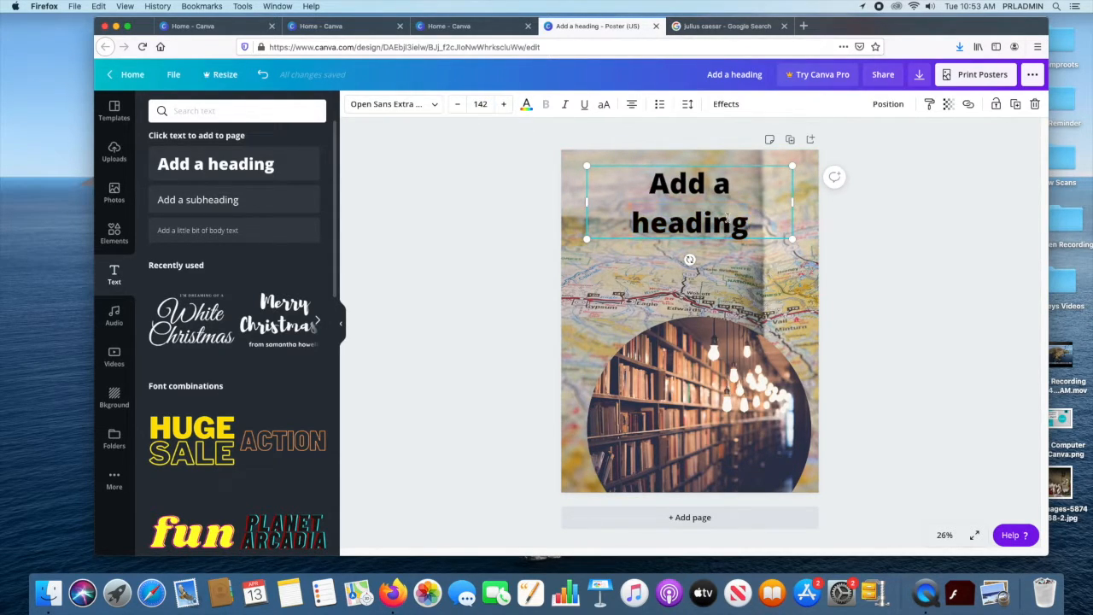
# - Select all of the heading's text and set its font size to 144
pyautogui.doubleClick(691, 186)
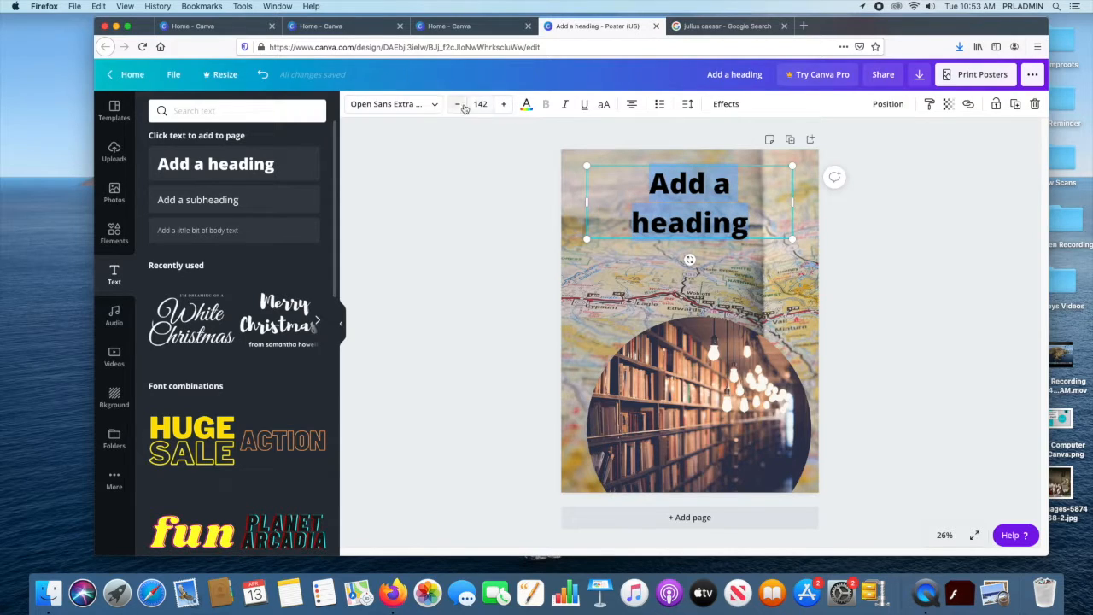
pyautogui.click(504, 104)
pyautogui.click(504, 104)
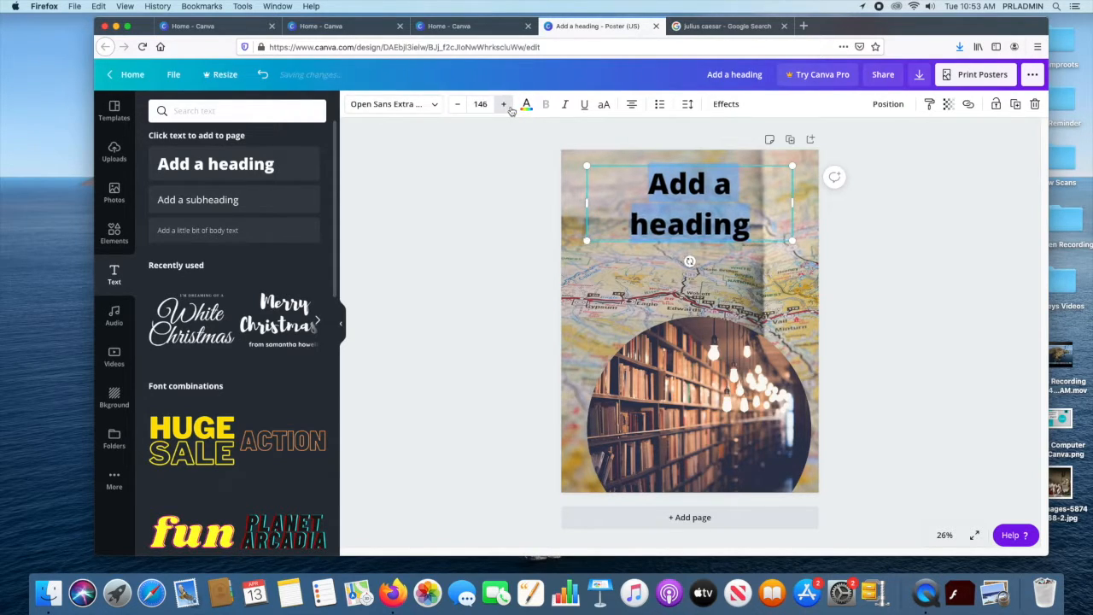
pyautogui.click(503, 105)
pyautogui.click(454, 107)
pyautogui.click(454, 108)
pyautogui.click(505, 107)
# - Examine the context options for the heading's text and its text box, and dismiss them without choosing any
pyautogui.rightClick(690, 182)
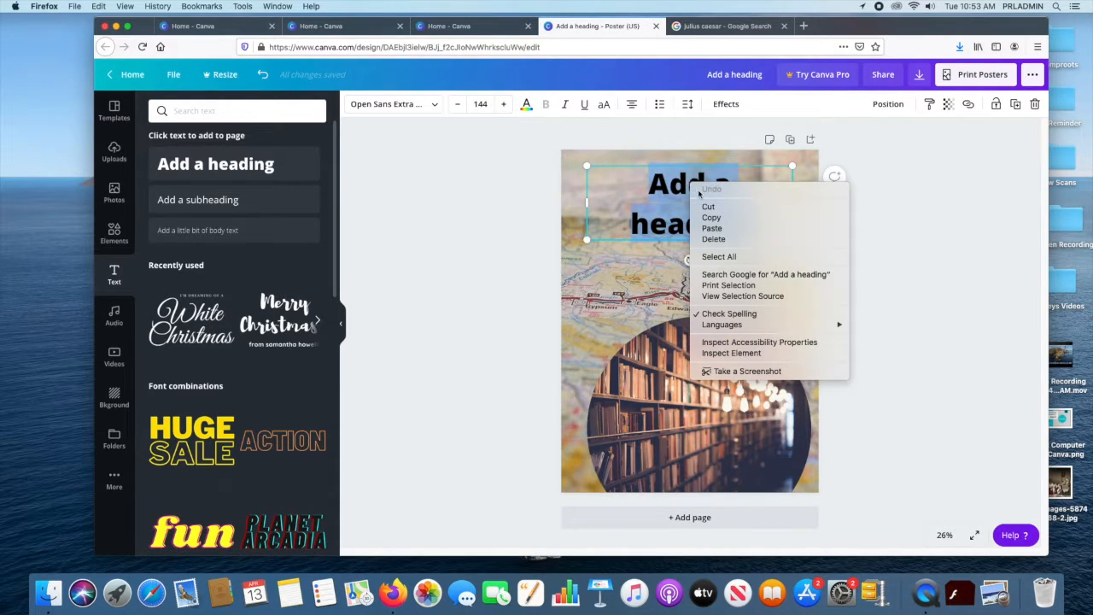
pyautogui.click(622, 165)
pyautogui.click(696, 184)
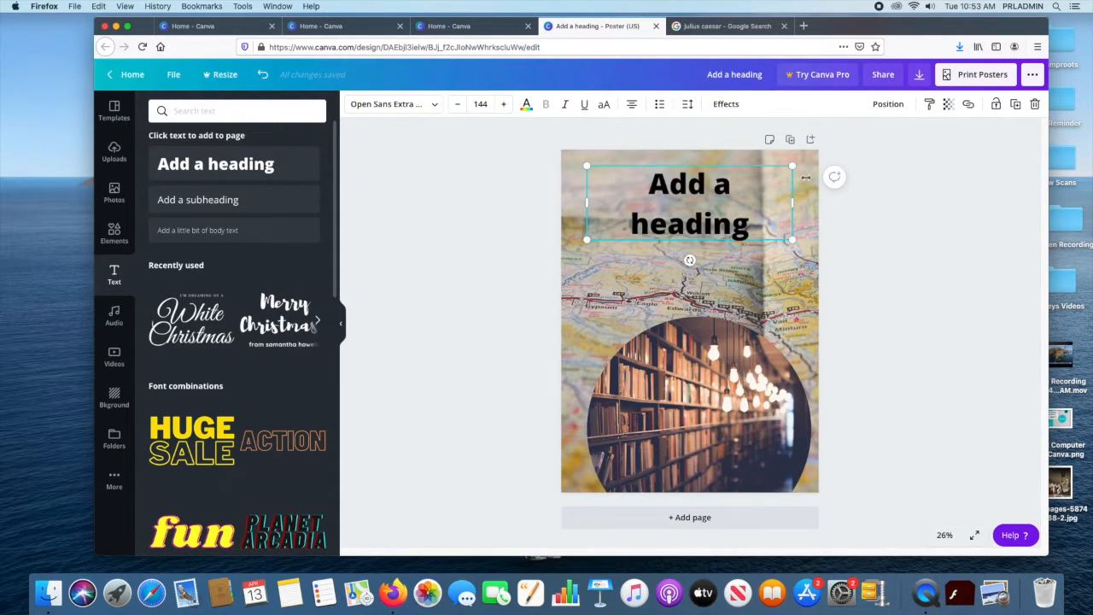
pyautogui.rightClick(732, 165)
pyautogui.click(694, 190)
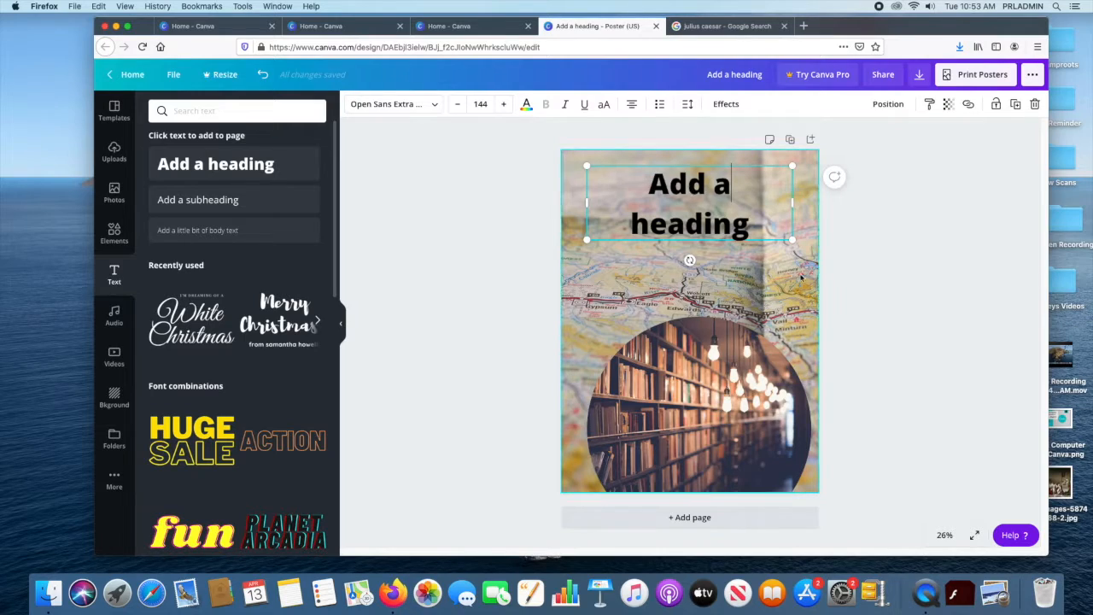
pyautogui.rightClick(724, 232)
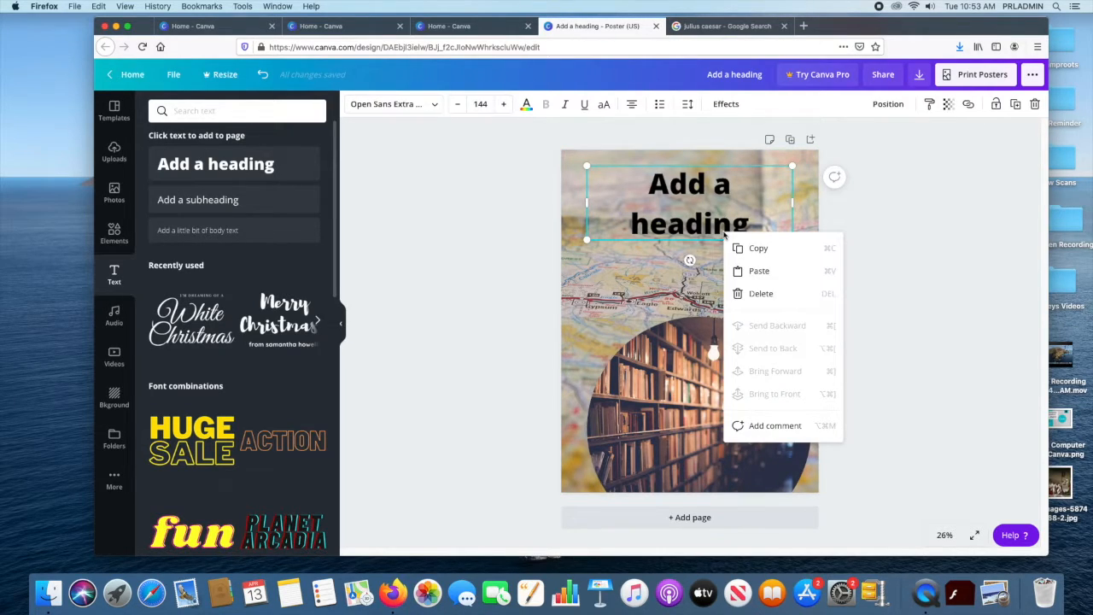
pyautogui.click(965, 239)
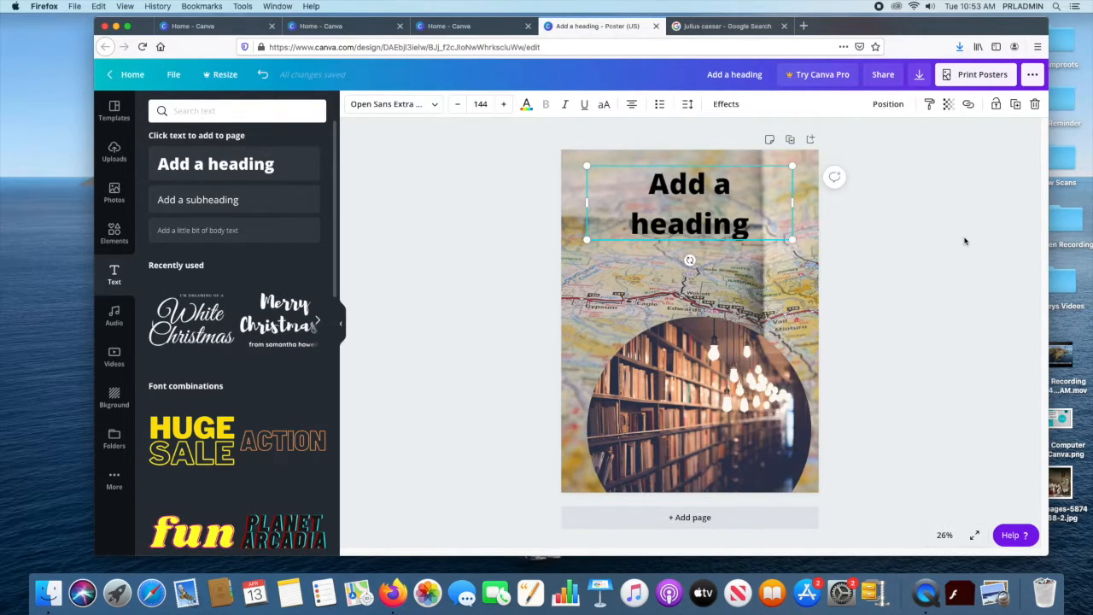
# - Recolour the heading text with the default bright red and change its font to Merriweather
pyautogui.click(667, 200)
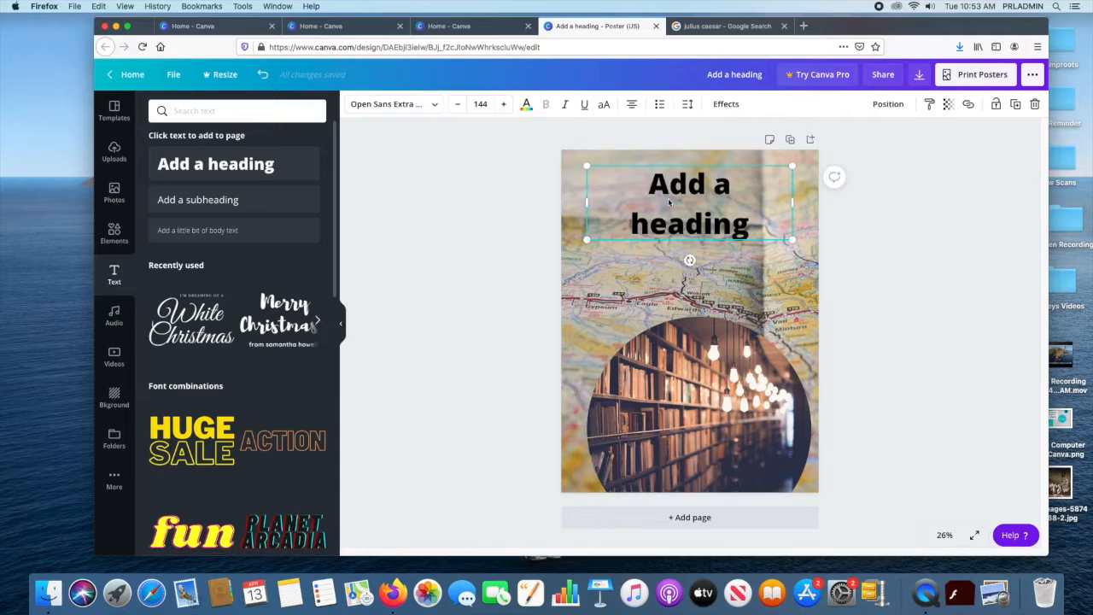
pyautogui.click(527, 107)
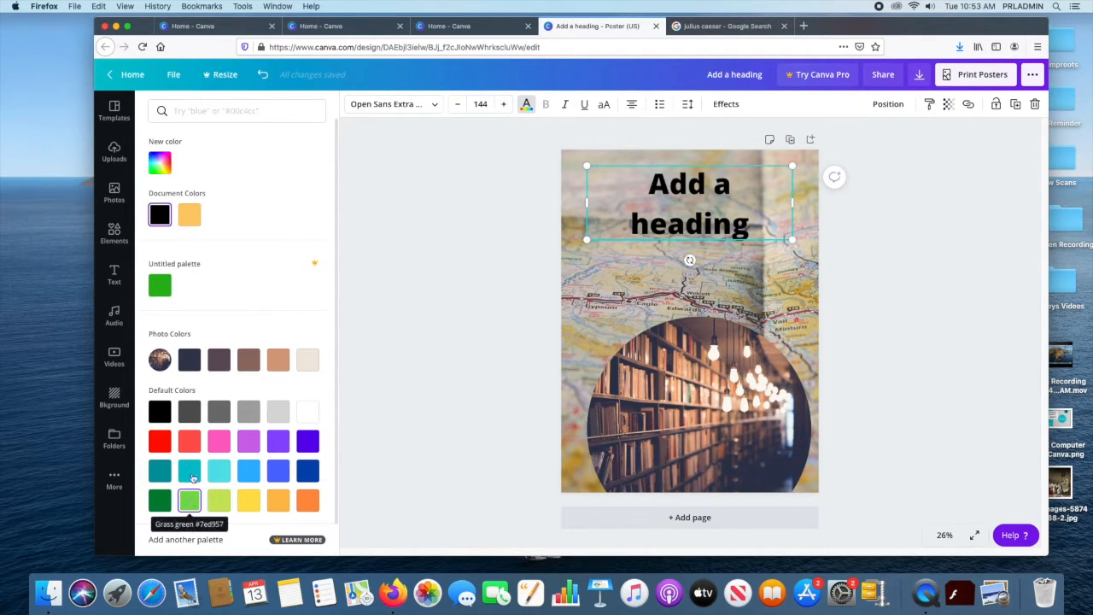
pyautogui.click(161, 441)
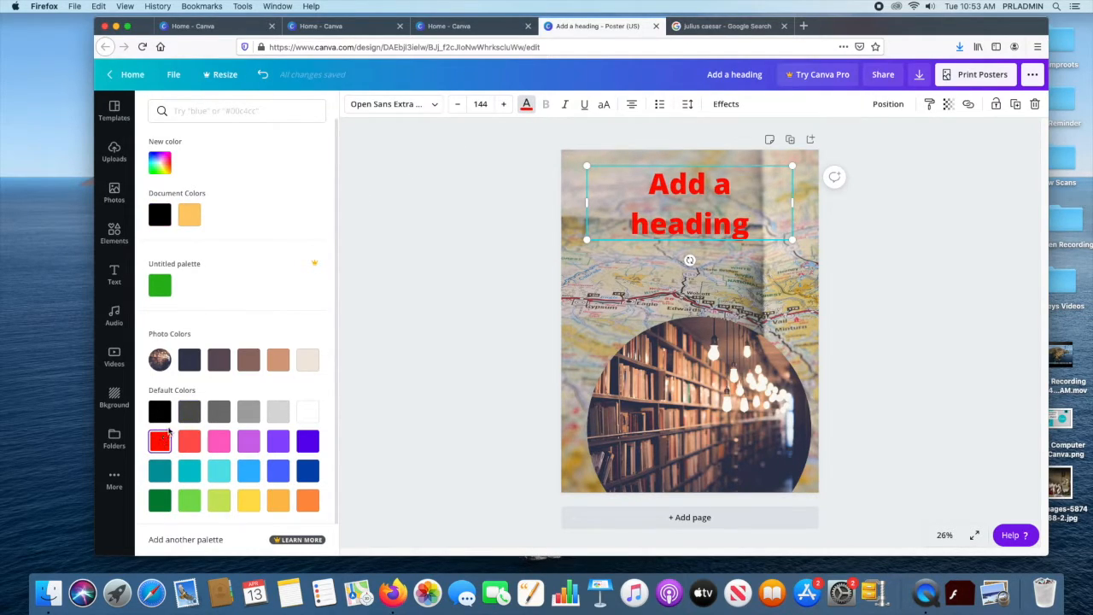
pyautogui.click(1002, 246)
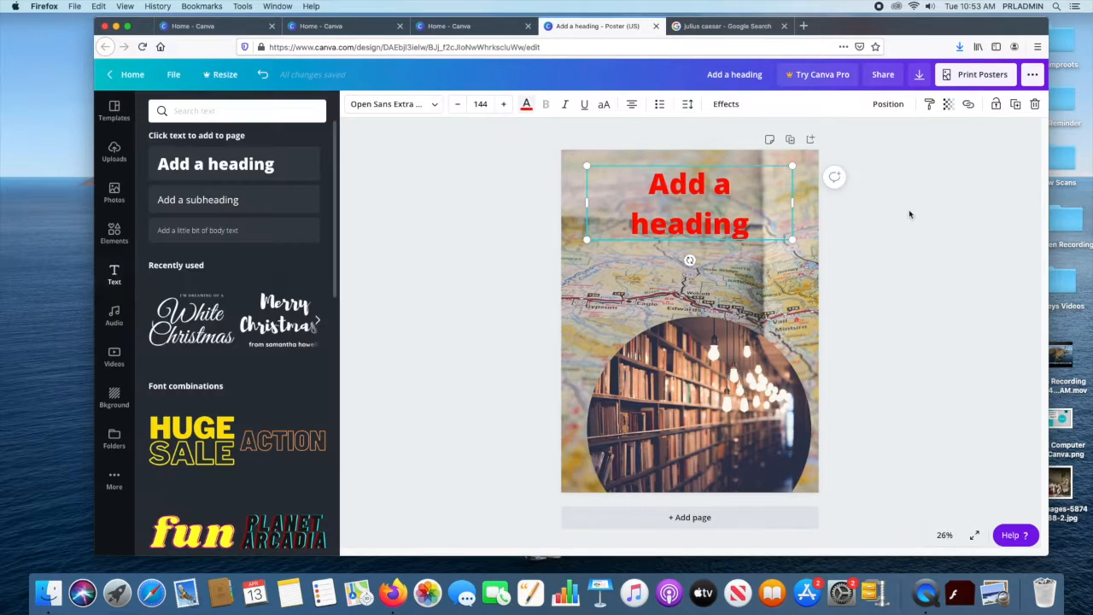
pyautogui.click(436, 104)
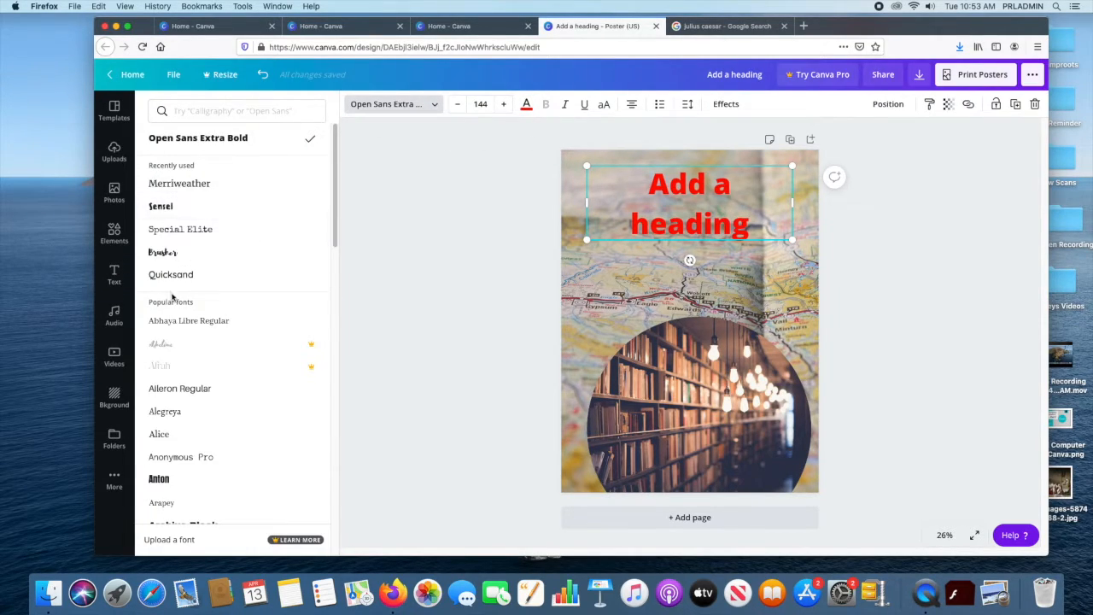
pyautogui.click(181, 187)
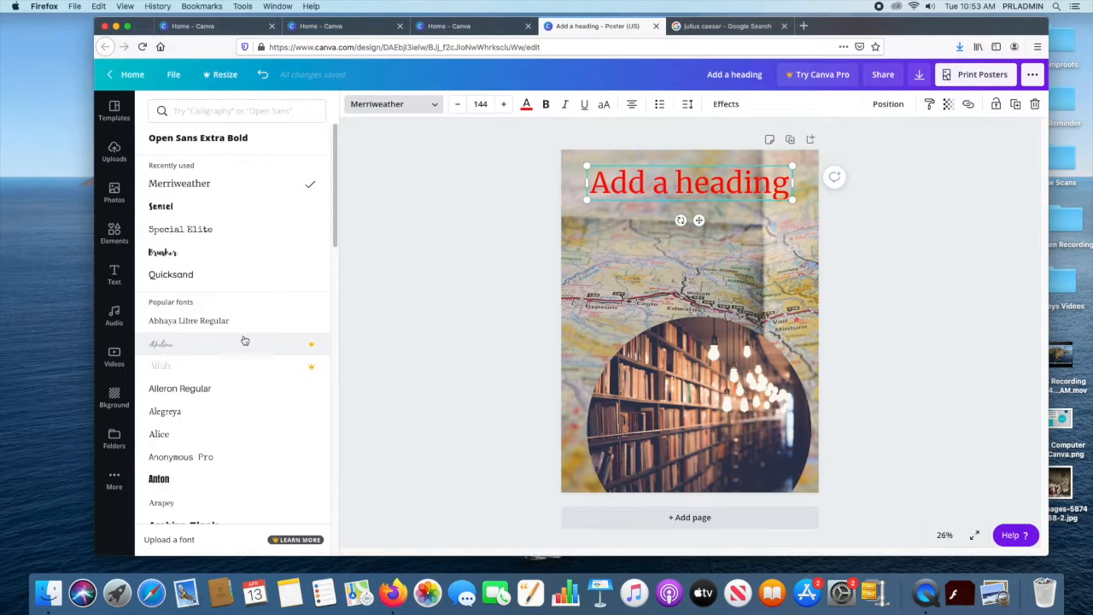
# - Examine the available typefaces in the popular and English font lists for the heading
pyautogui.scroll(-10, 244, 341)
pyautogui.scroll(-10, 244, 341)
pyautogui.scroll(-3, 244, 339)
pyautogui.scroll(-10, 244, 339)
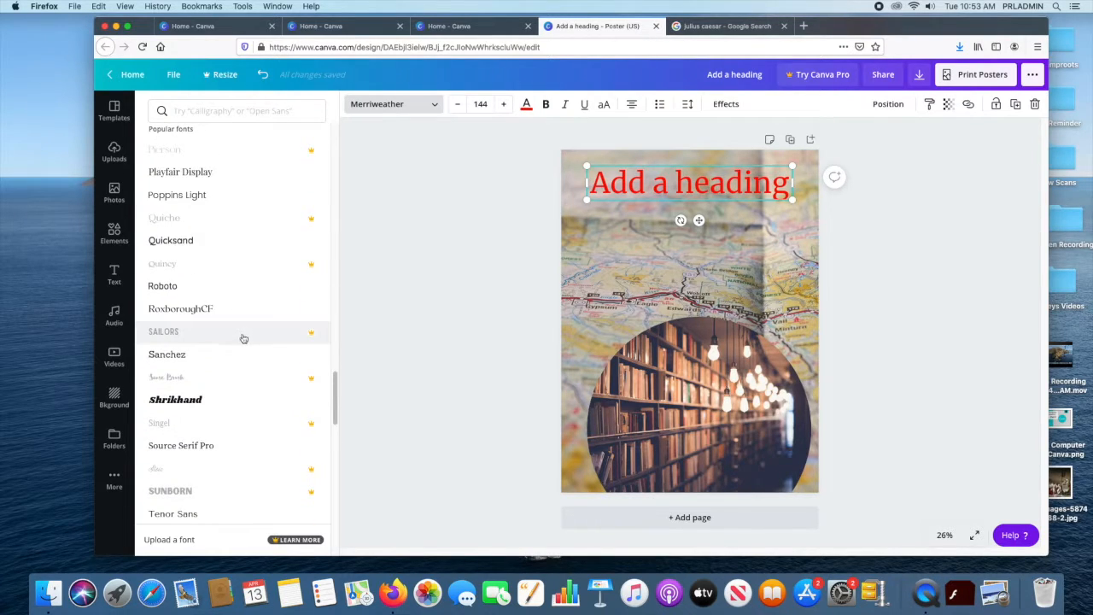
pyautogui.scroll(-10, 244, 341)
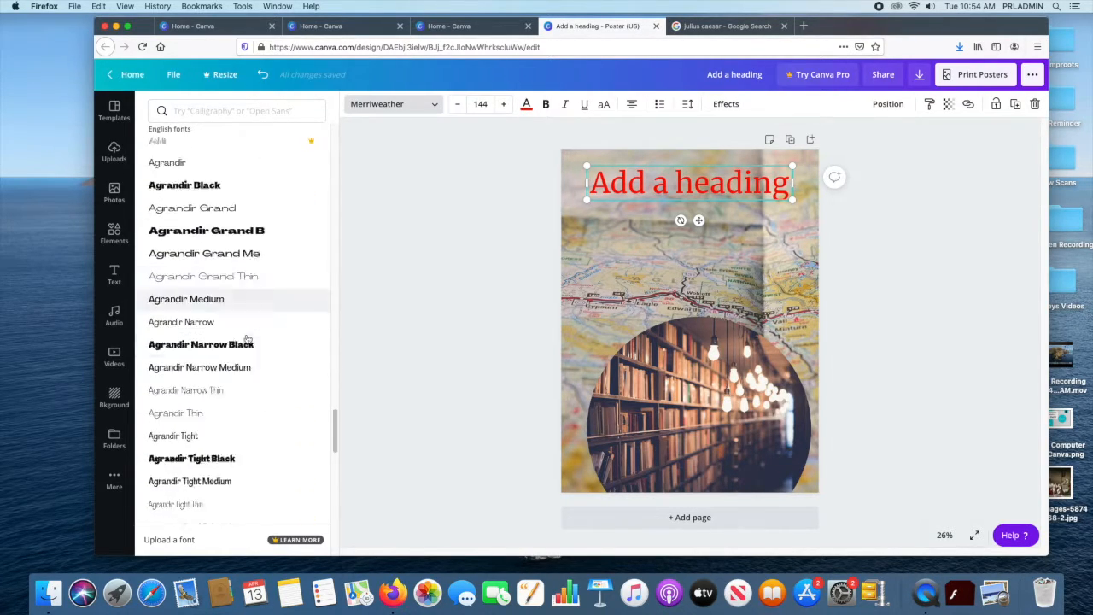
pyautogui.scroll(-3, 255, 344)
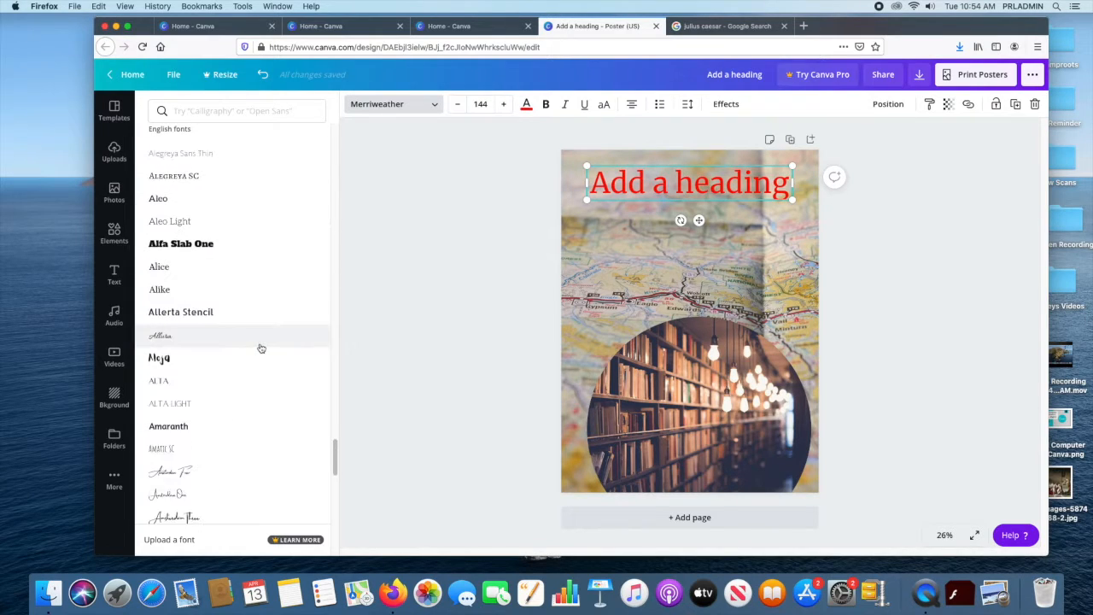
pyautogui.scroll(-5, 262, 347)
pyautogui.scroll(15, 271, 349)
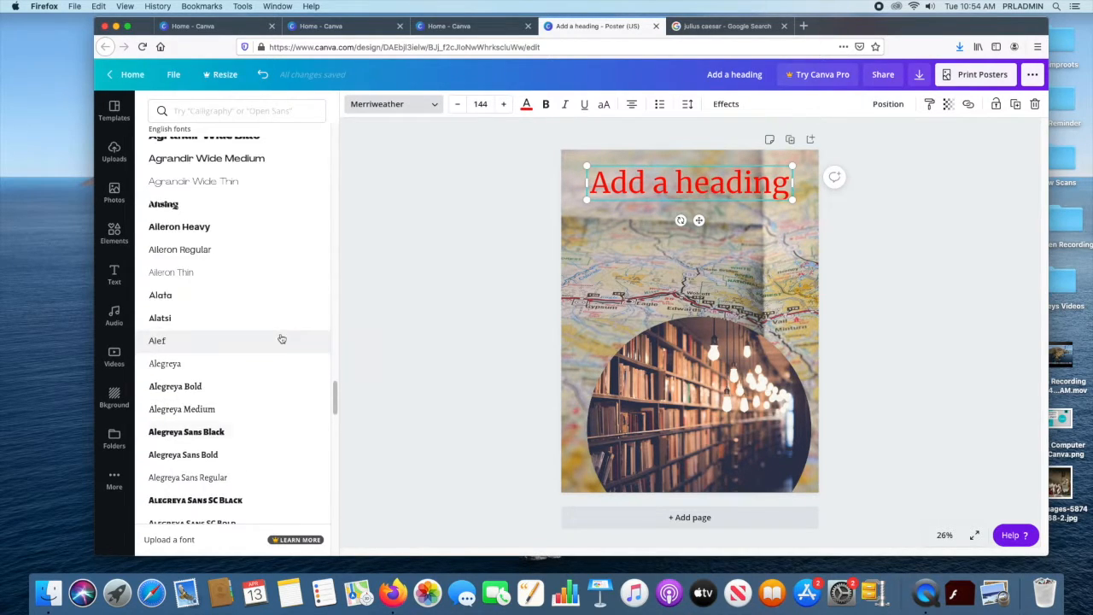
# - Search the fonts for "script", take the suggested "cursive" search, and apply the Halimum font to the heading
pyautogui.click(192, 107)
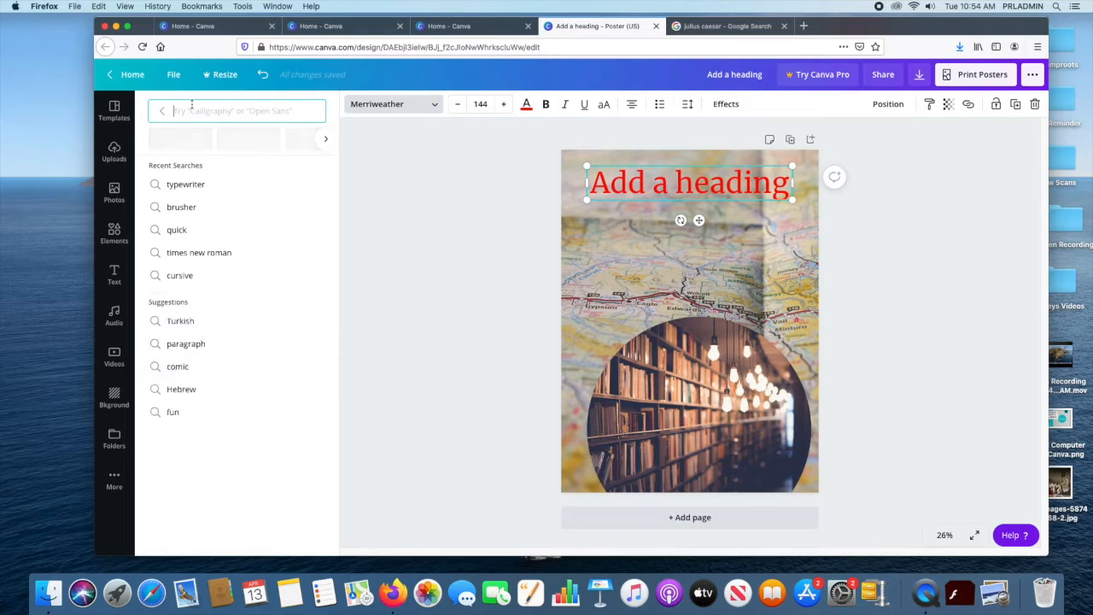
pyautogui.write('scri')
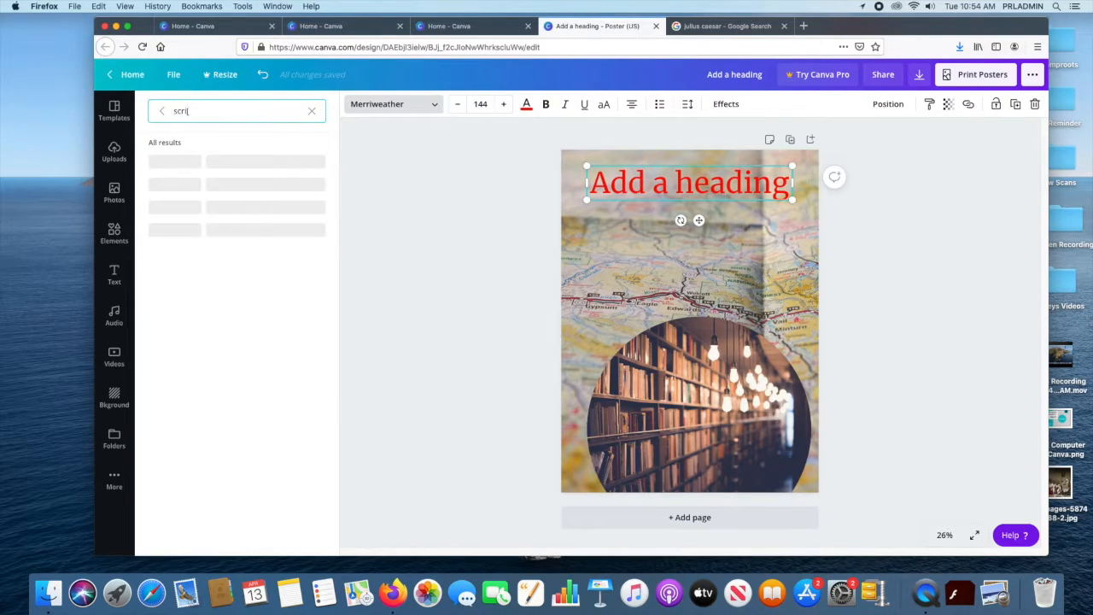
pyautogui.write('pt')
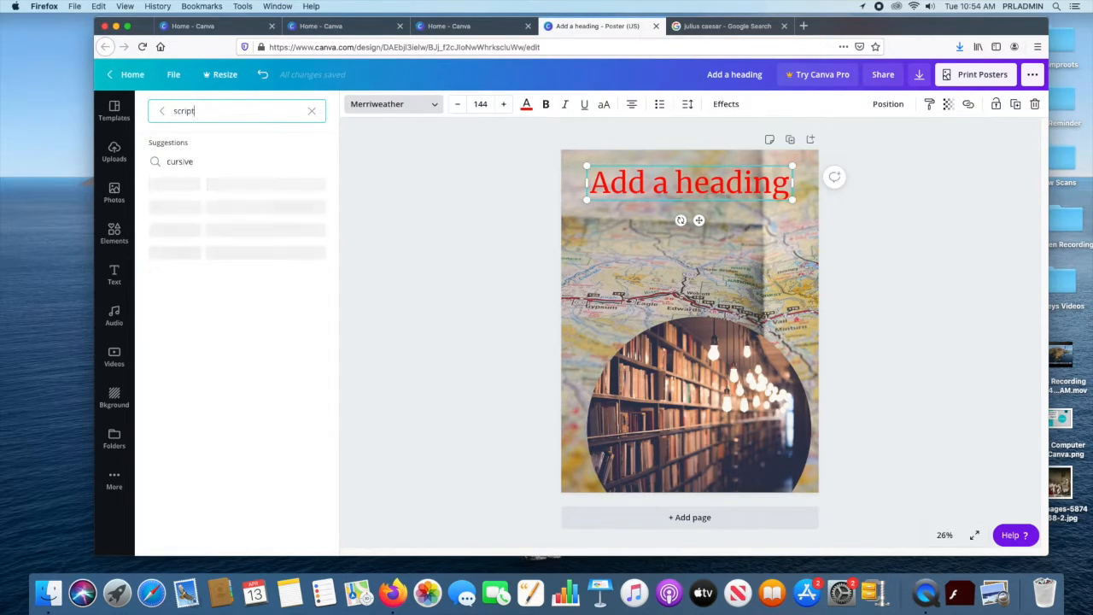
pyautogui.click(218, 162)
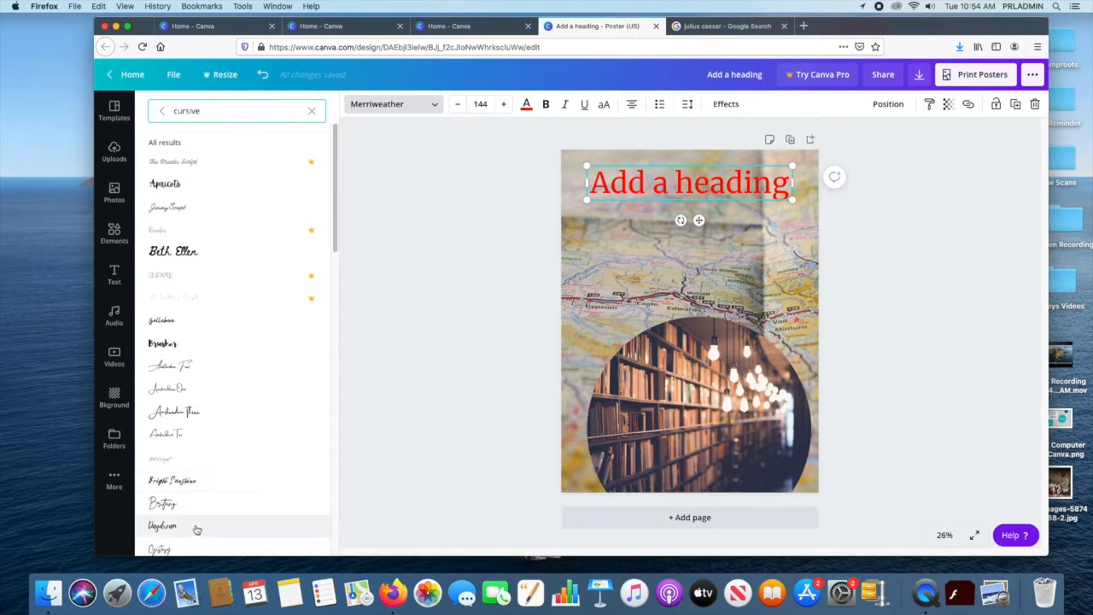
pyautogui.scroll(-5, 216, 382)
pyautogui.scroll(-2, 227, 373)
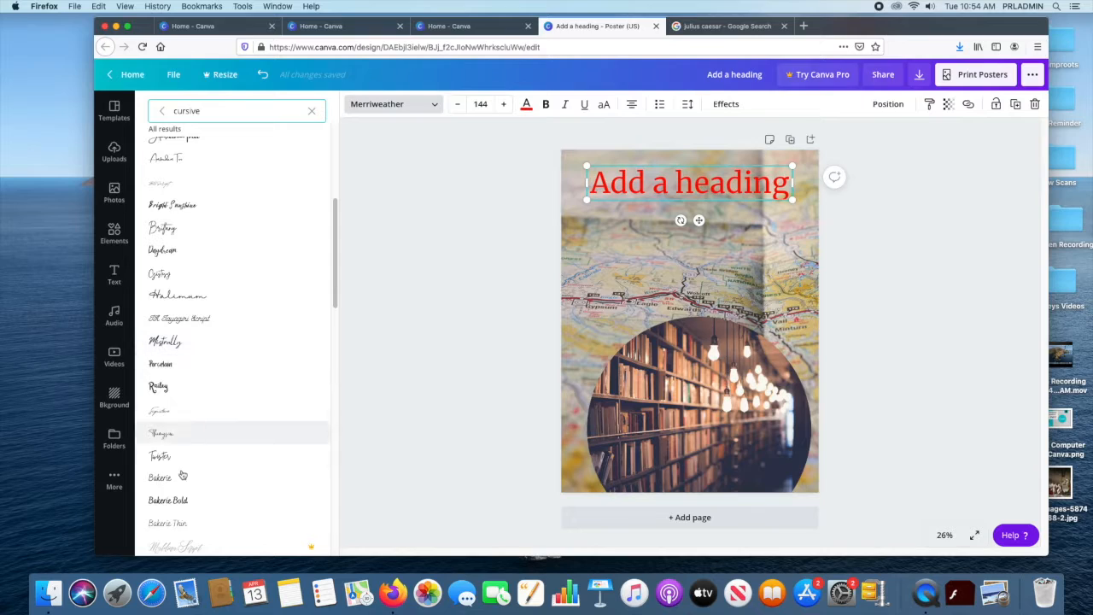
pyautogui.click(197, 300)
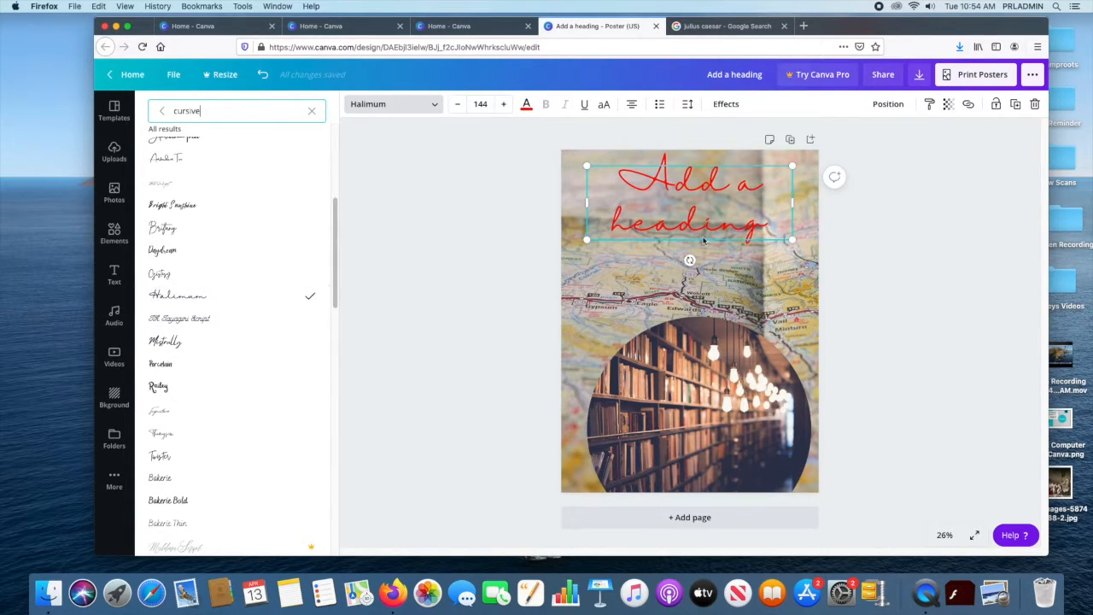
pyautogui.click(901, 256)
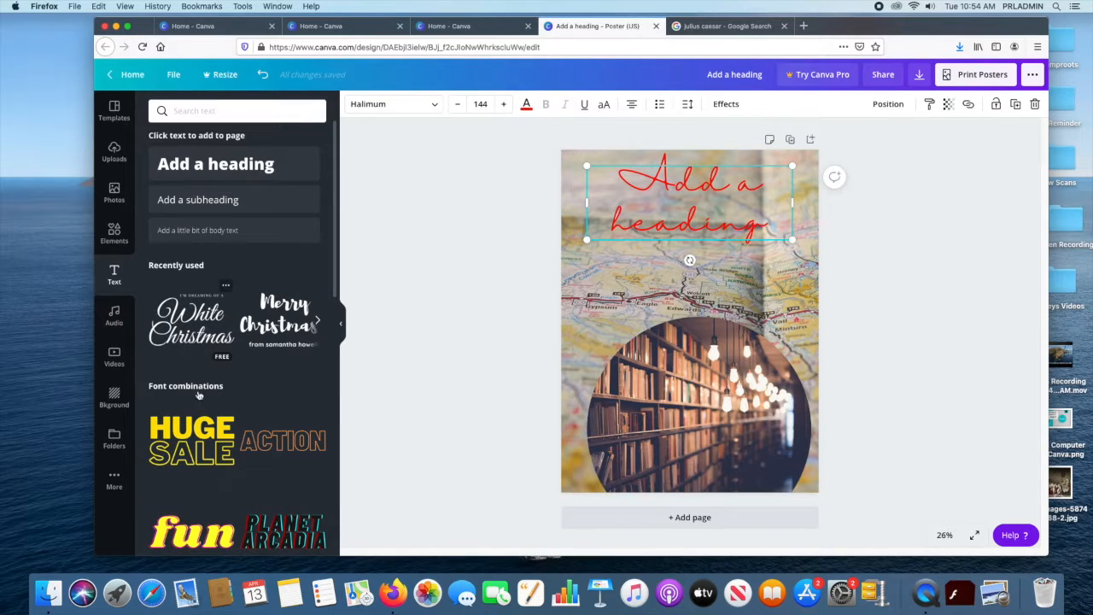
# - Look over the font combinations, then add a subheading to the poster and position it centred directly beneath the heading
pyautogui.scroll(-5, 198, 444)
pyautogui.scroll(-2, 226, 380)
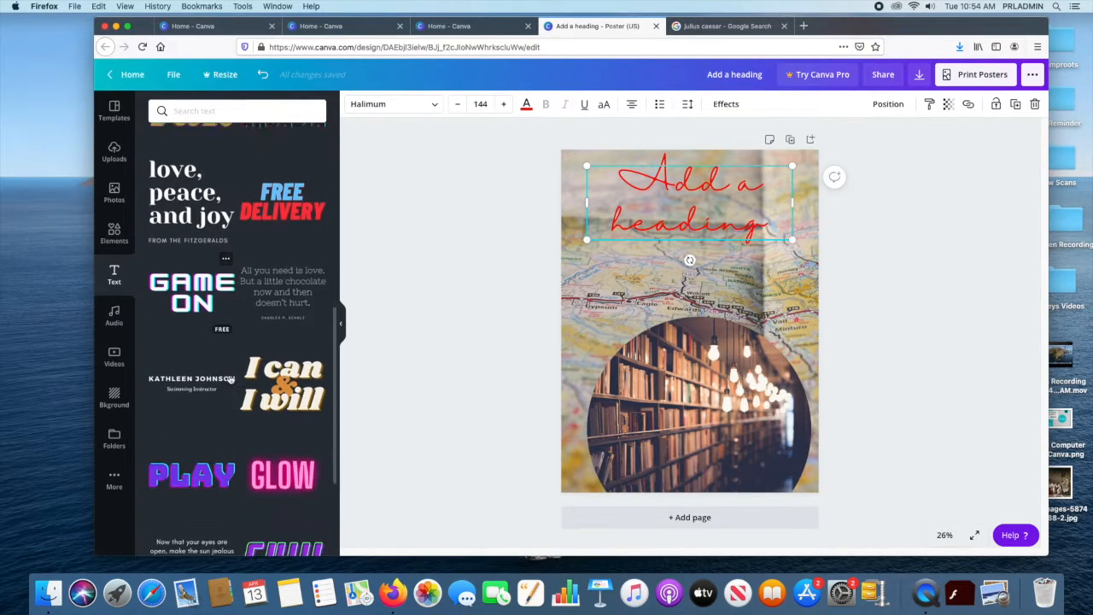
pyautogui.scroll(8, 229, 379)
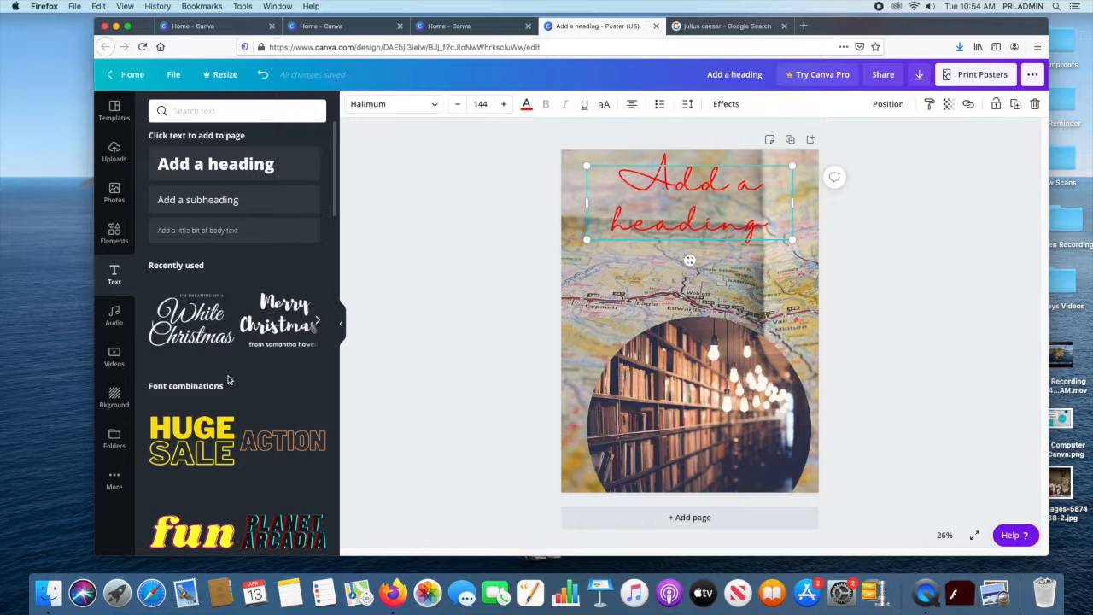
pyautogui.scroll(-1, 228, 380)
pyautogui.scroll(1, 228, 379)
pyautogui.moveTo(206, 200); pyautogui.dragTo(775, 254)
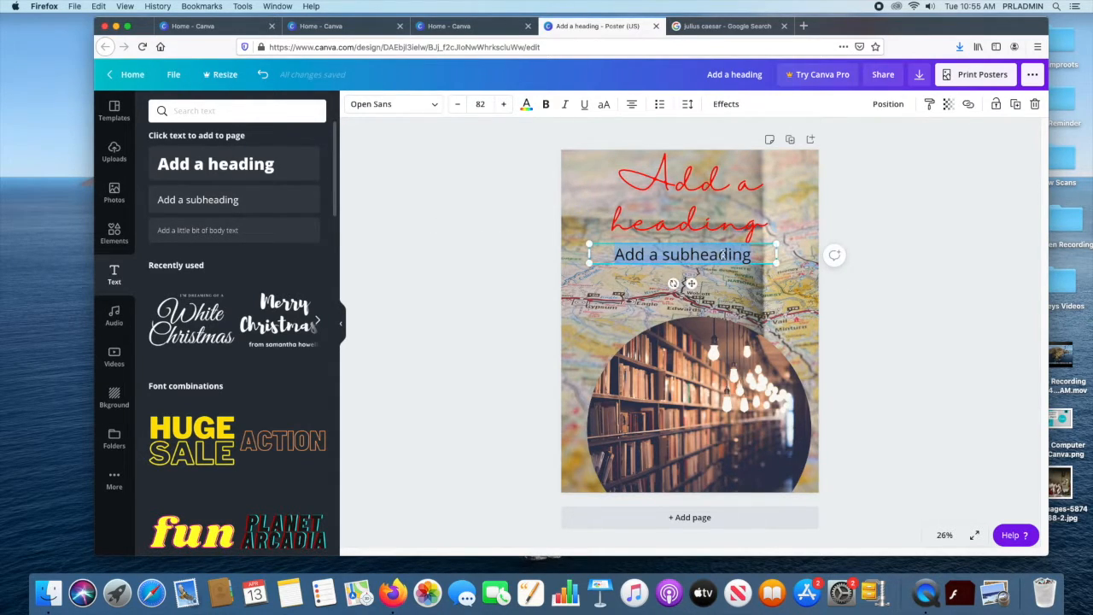
pyautogui.click(713, 255)
pyautogui.moveTo(674, 244)
pyautogui.mouseDown()
pyautogui.moveTo(721, 240)
pyautogui.moveTo(679, 244)
pyautogui.mouseUp()
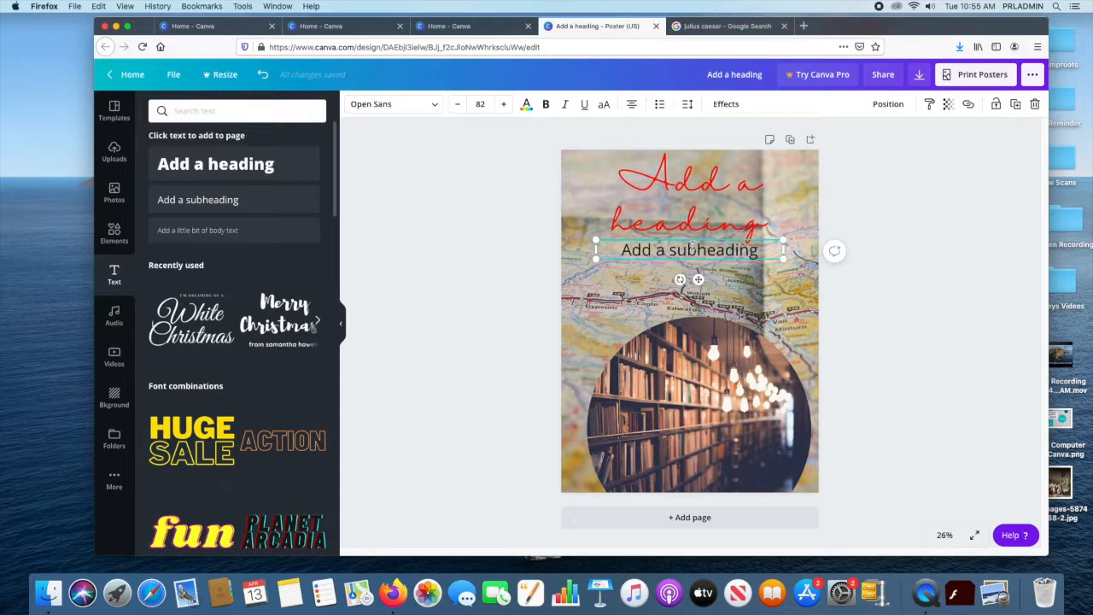
# - Select the heading and subheading together and group them
pyautogui.moveTo(880, 277); pyautogui.dragTo(764, 182)
pyautogui.rightClick(692, 193)
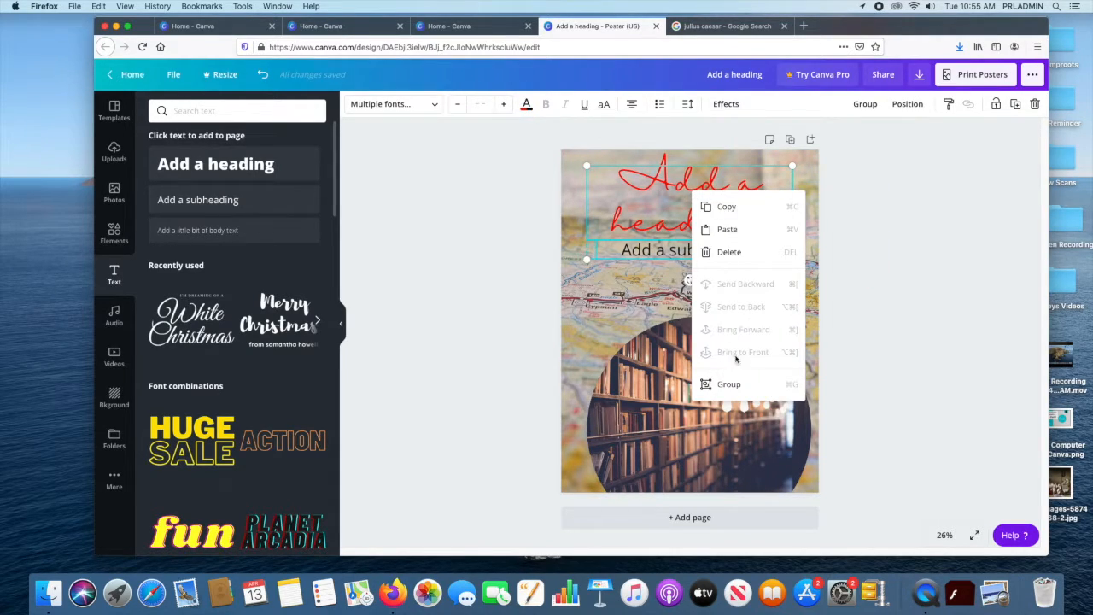
pyautogui.click(730, 384)
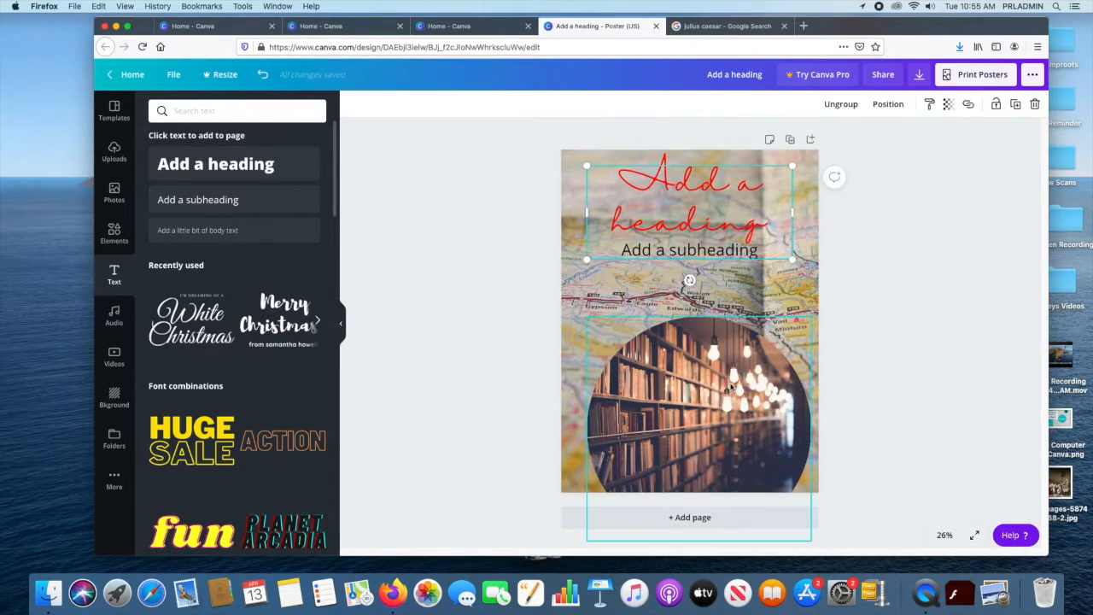
# - Move the grouped heading and subheading slightly lower, keeping them centred horizontally on the poster
pyautogui.click(674, 207)
pyautogui.moveTo(685, 203)
pyautogui.mouseDown()
pyautogui.moveTo(683, 265)
pyautogui.moveTo(709, 215)
pyautogui.moveTo(675, 203)
pyautogui.moveTo(730, 221)
pyautogui.moveTo(696, 198)
pyautogui.moveTo(718, 213)
pyautogui.moveTo(688, 213)
pyautogui.mouseUp()
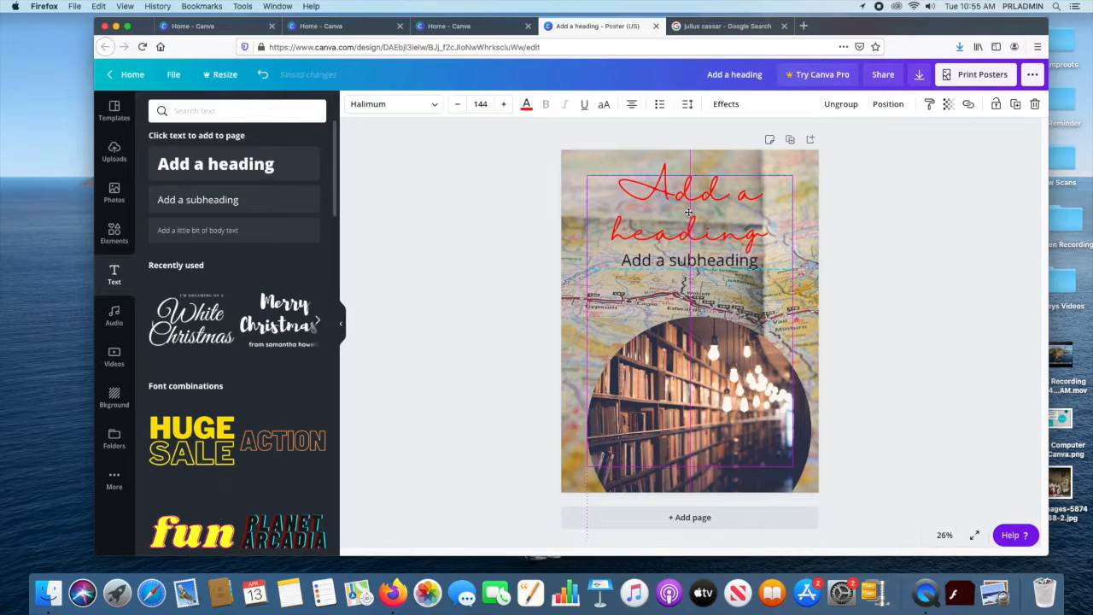
pyautogui.moveTo(689, 213); pyautogui.dragTo(685, 212)
pyautogui.moveTo(685, 212)
pyautogui.mouseDown()
pyautogui.moveTo(702, 201)
pyautogui.moveTo(692, 197)
pyautogui.mouseUp()
pyautogui.moveTo(692, 197); pyautogui.dragTo(688, 229)
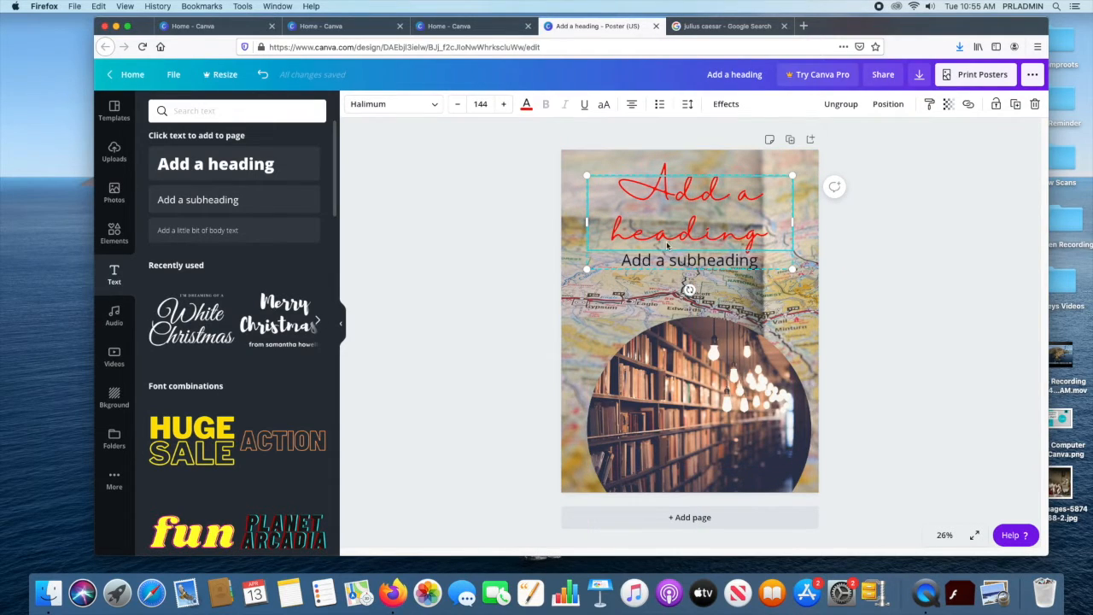
# - Ungroup the heading and subheading, and move only the subheading lower to leave a gap beneath the heading
pyautogui.rightClick(673, 218)
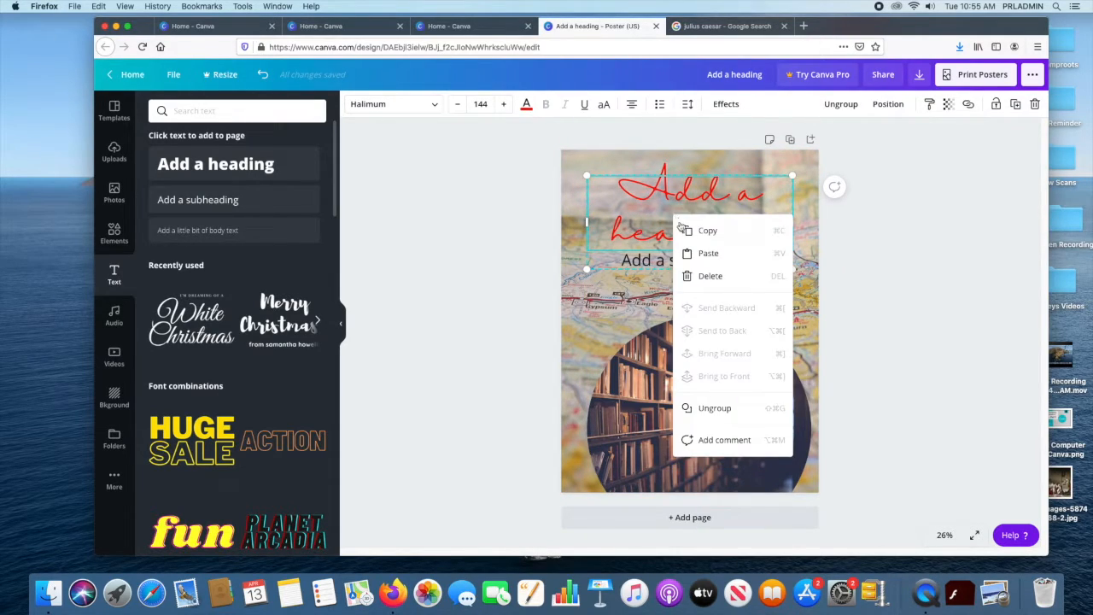
pyautogui.click(714, 407)
pyautogui.click(934, 268)
pyautogui.click(773, 243)
pyautogui.moveTo(703, 265); pyautogui.dragTo(702, 282)
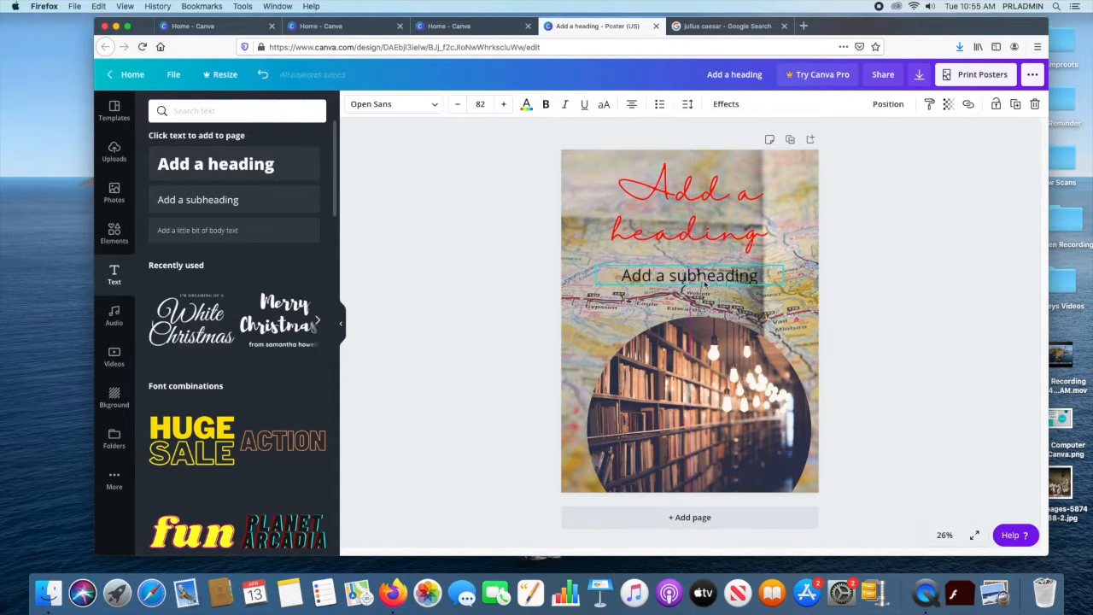
pyautogui.click(835, 279)
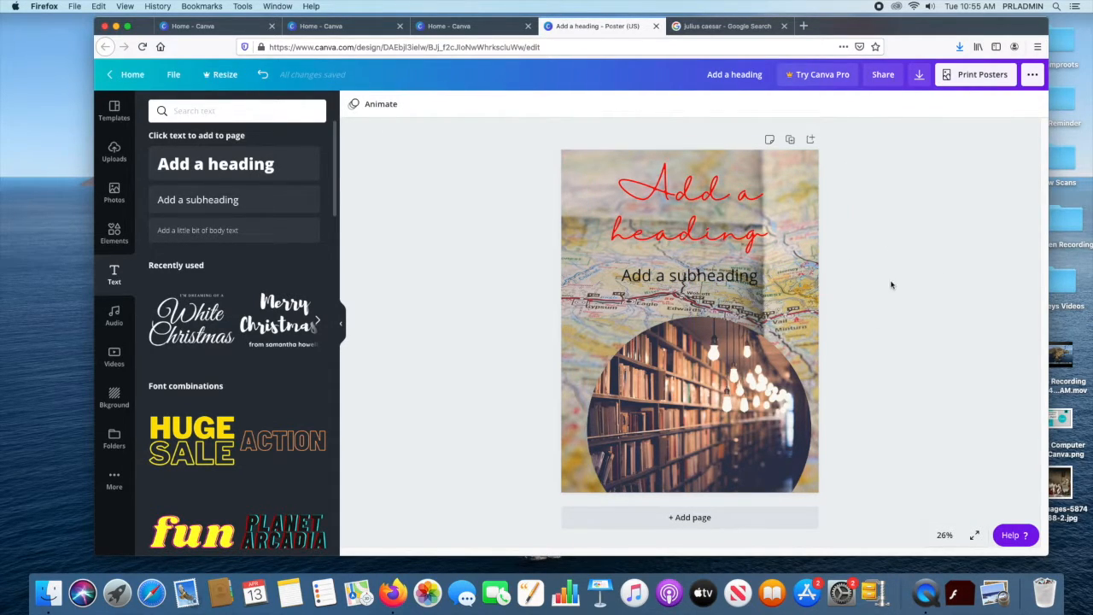
pyautogui.moveTo(699, 200); pyautogui.dragTo(700, 201)
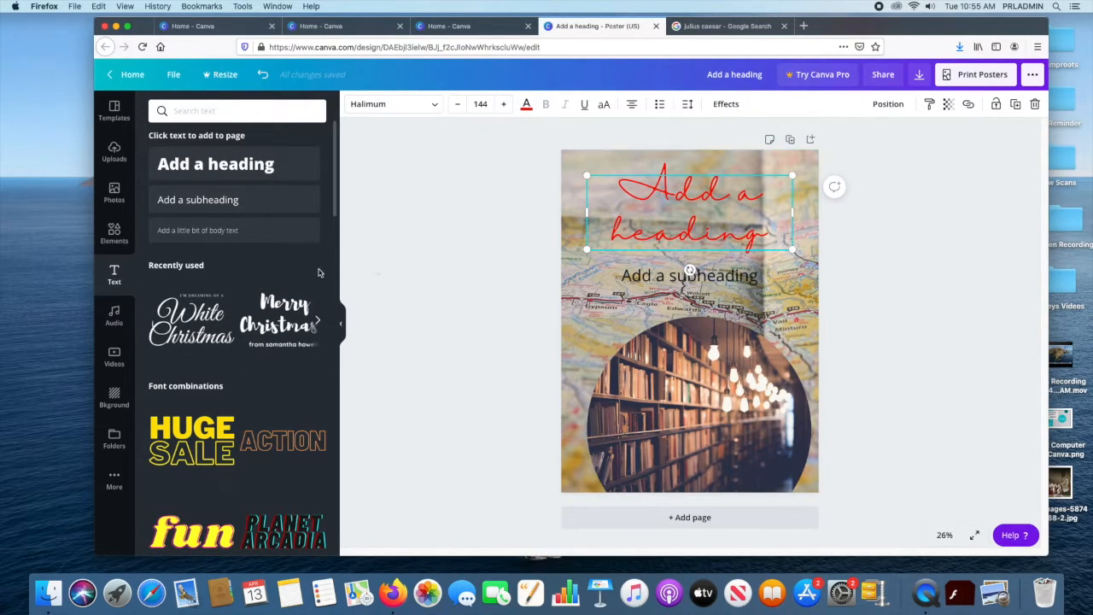
# - Browse the audio library's categories and preview the Video Game Blockbuster track
pyautogui.click(114, 316)
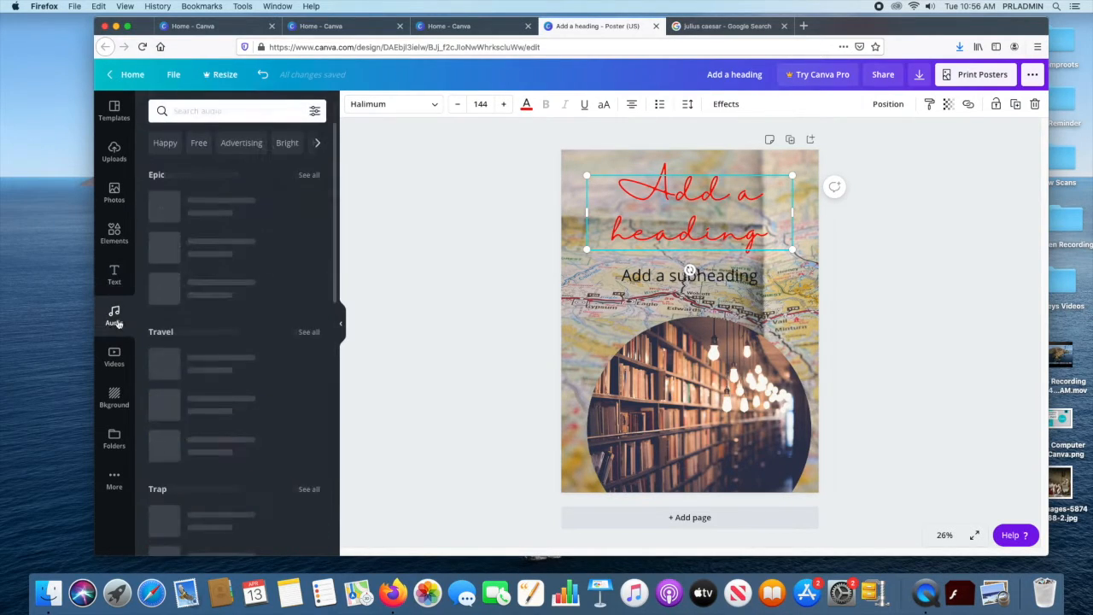
pyautogui.scroll(-10, 219, 359)
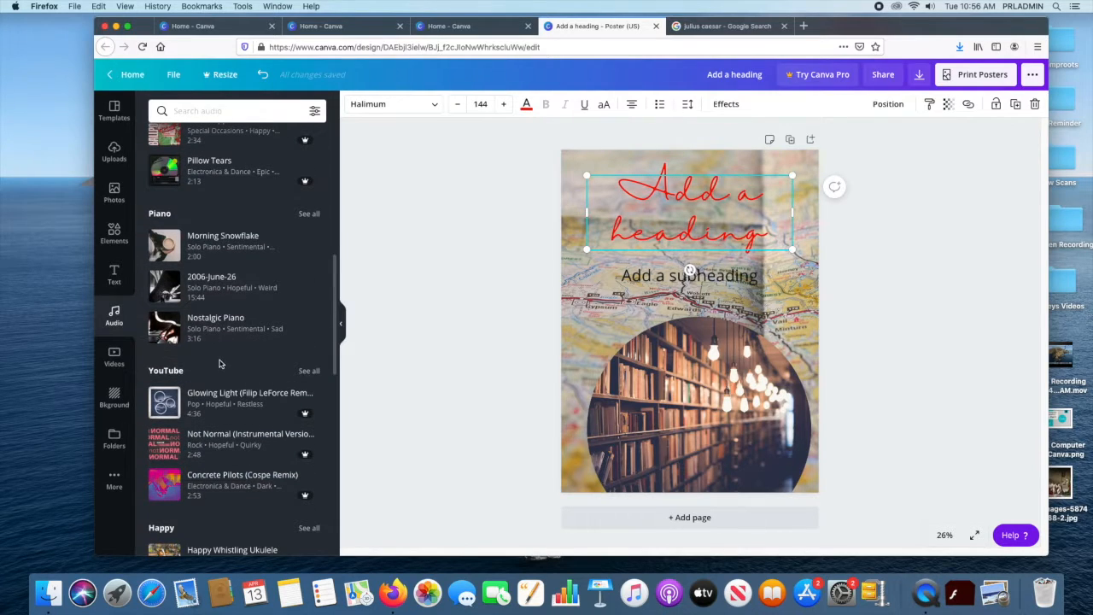
pyautogui.scroll(-2, 255, 284)
pyautogui.scroll(4, 254, 288)
pyautogui.scroll(4, 254, 289)
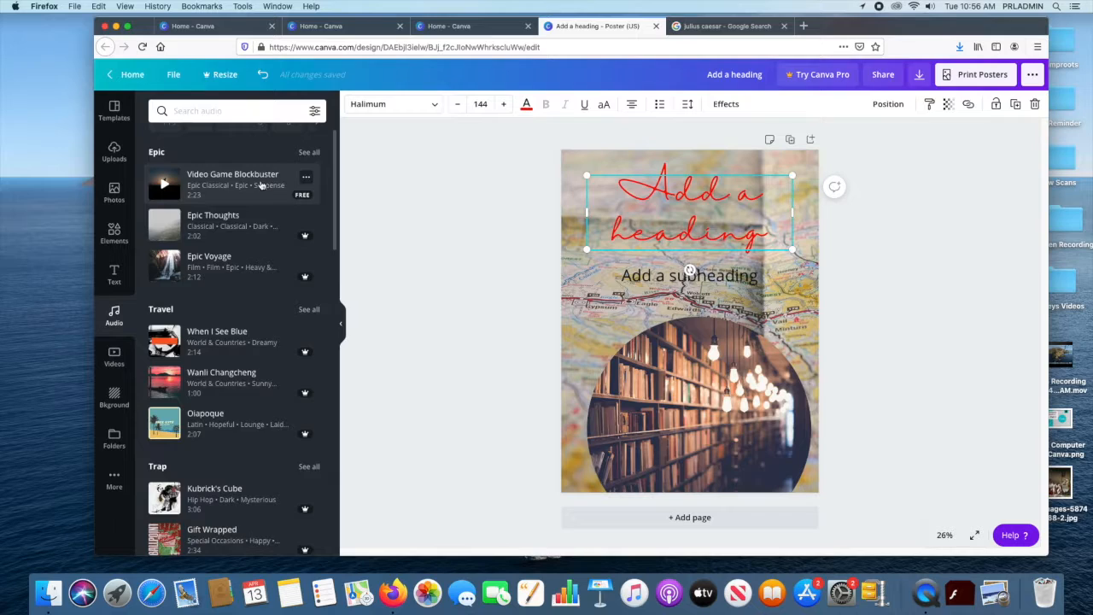
pyautogui.scroll(1, 260, 184)
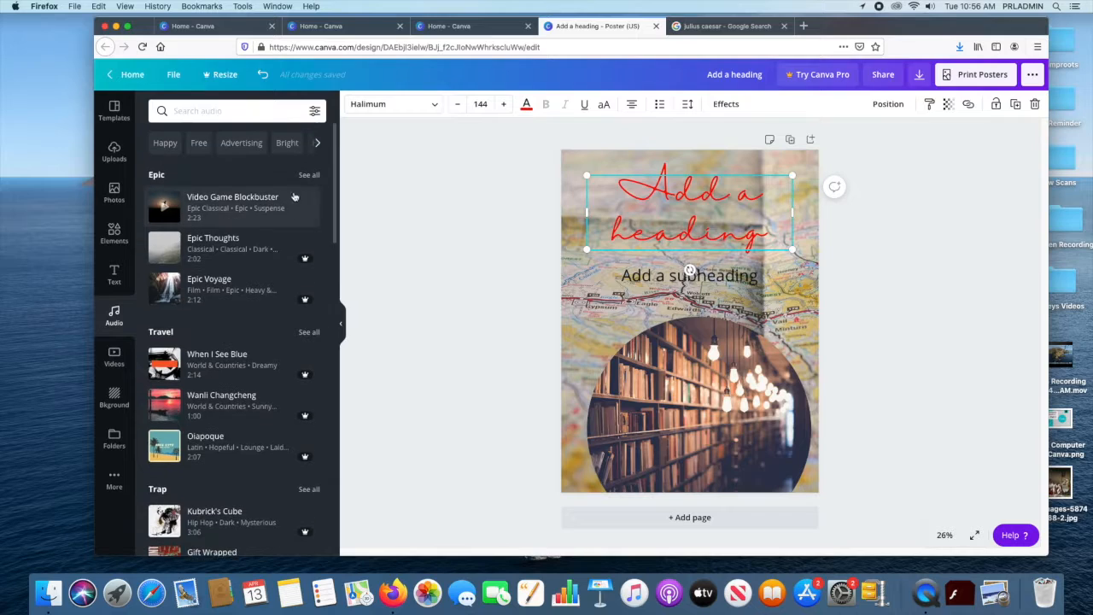
pyautogui.click(164, 211)
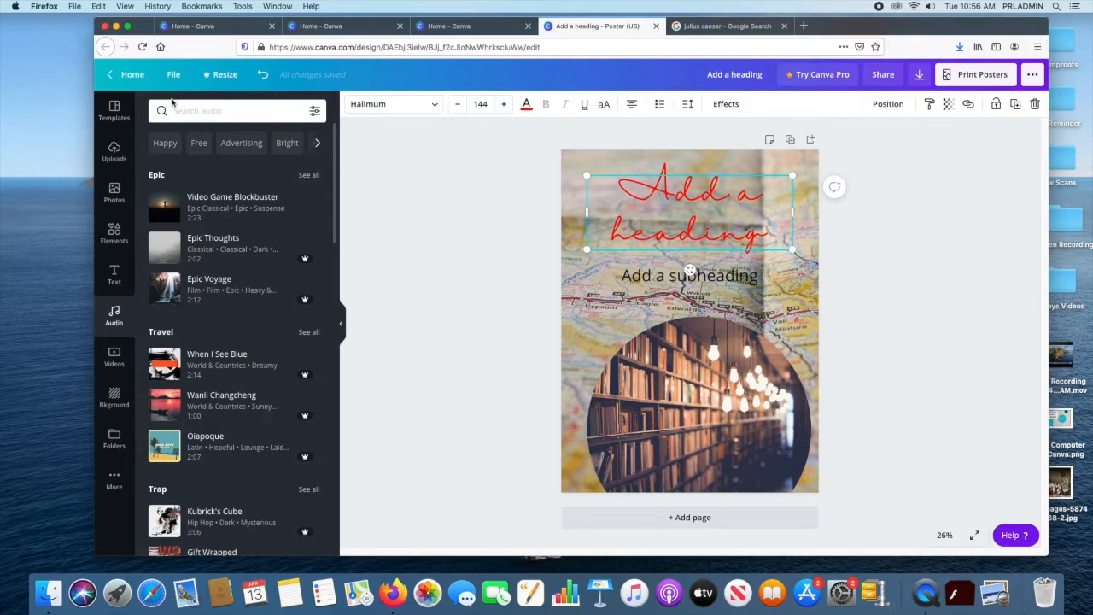
# - Filter the audio library to Happy tracks and preview Happy Whistling Ukulele
pyautogui.click(168, 147)
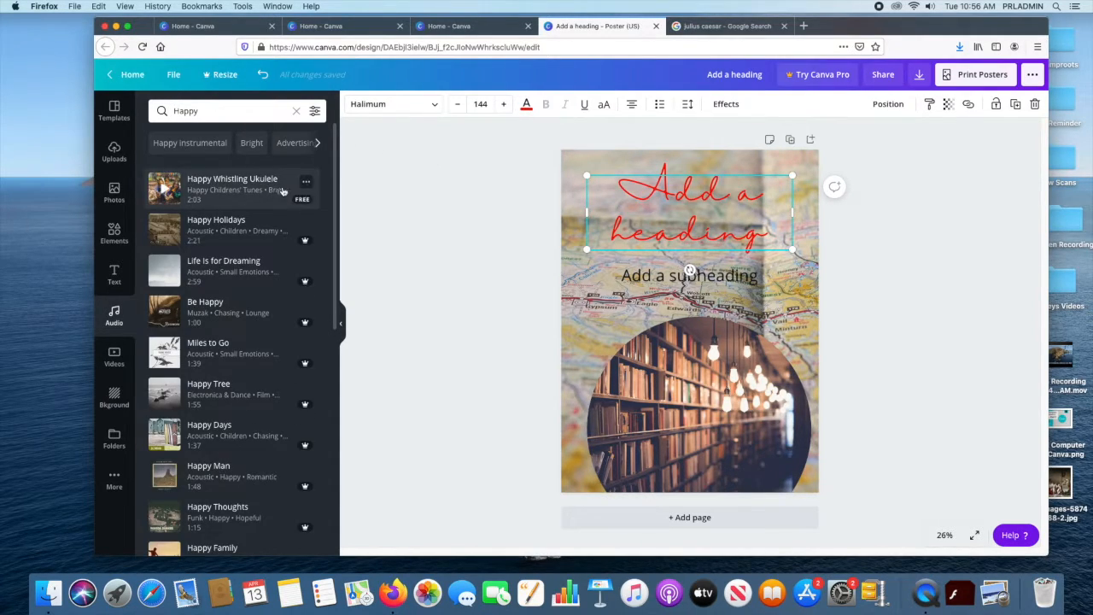
pyautogui.click(165, 190)
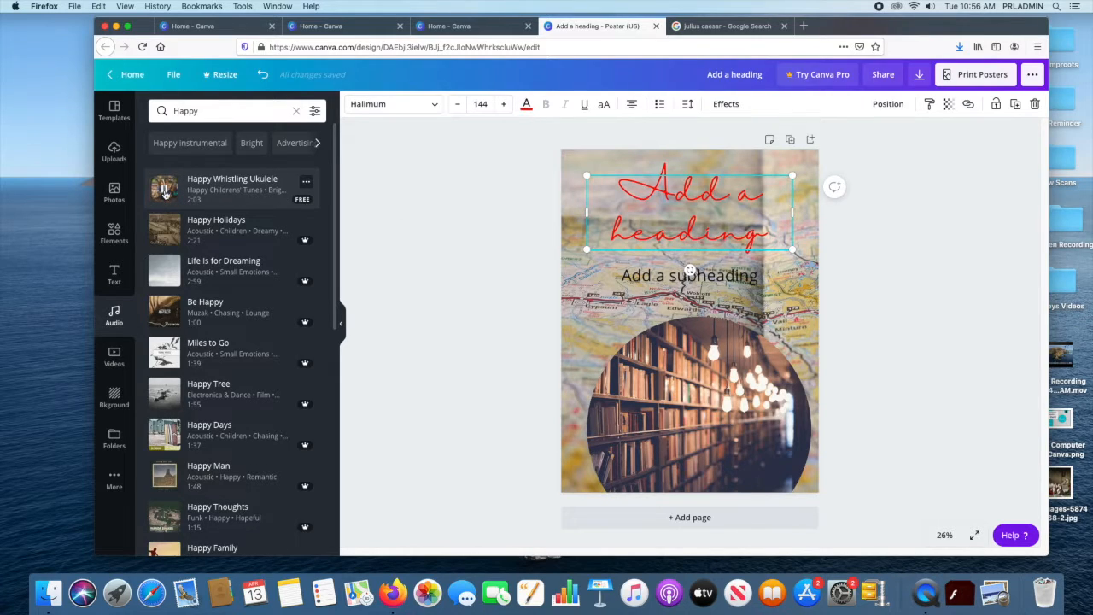
pyautogui.click(165, 194)
# - Look through the Happy tracks and check the Pro licensing notes on Happy Holidays and Life Is for Dreaming
pyautogui.scroll(-1, 286, 231)
pyautogui.scroll(-6, 292, 215)
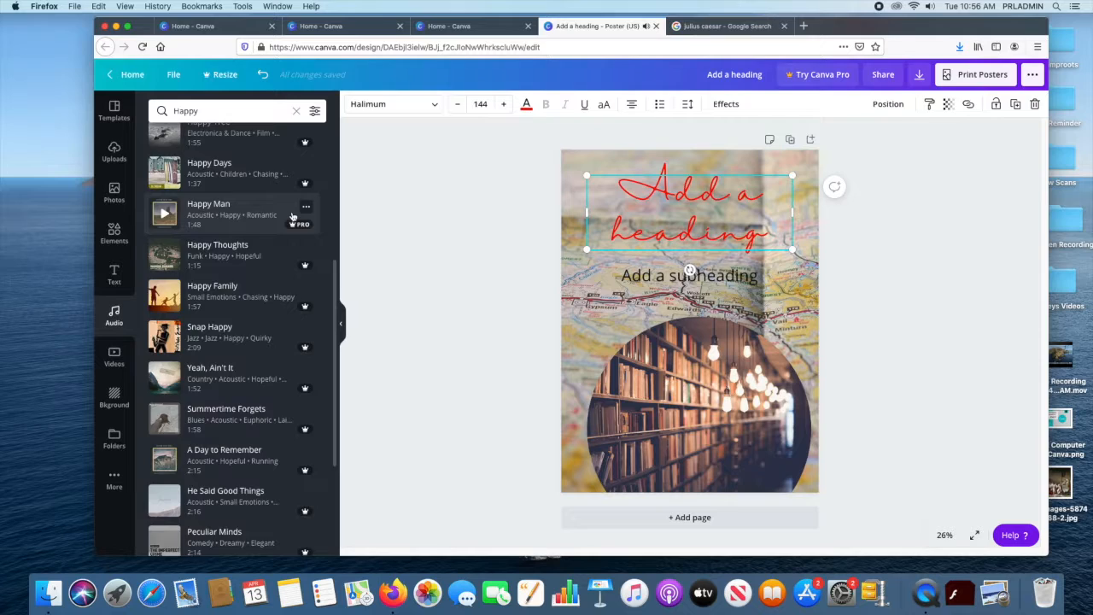
pyautogui.scroll(7, 295, 213)
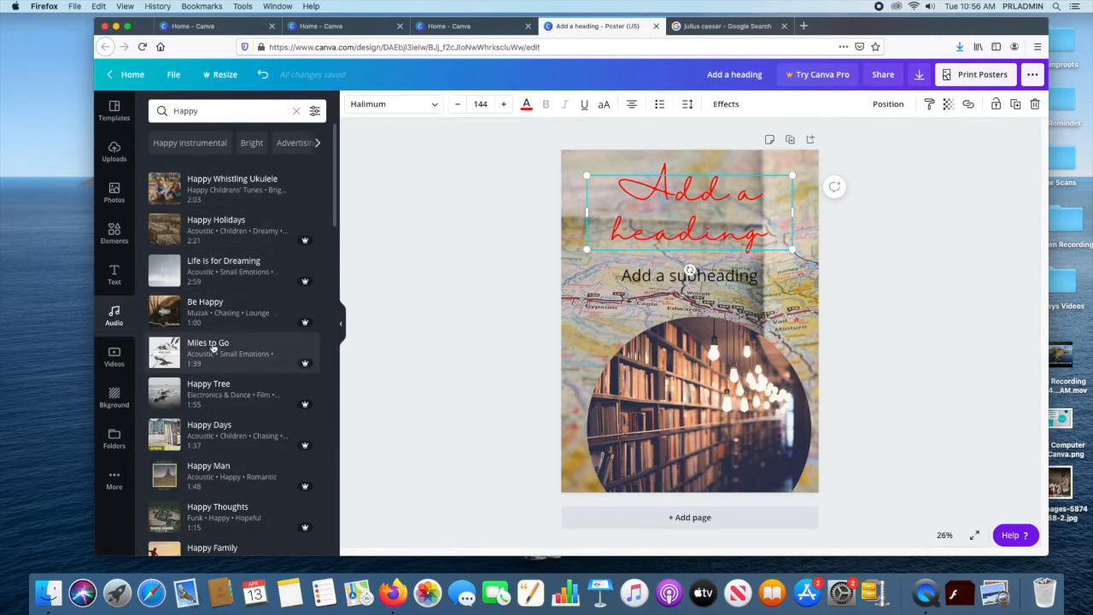
pyautogui.moveTo(299, 247)
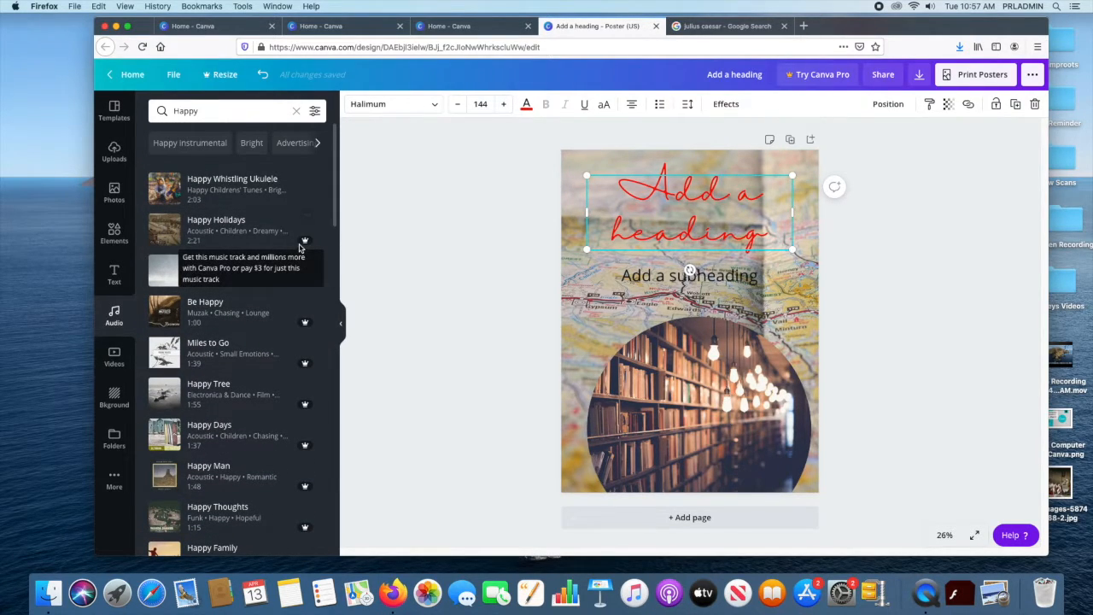
pyautogui.moveTo(305, 286)
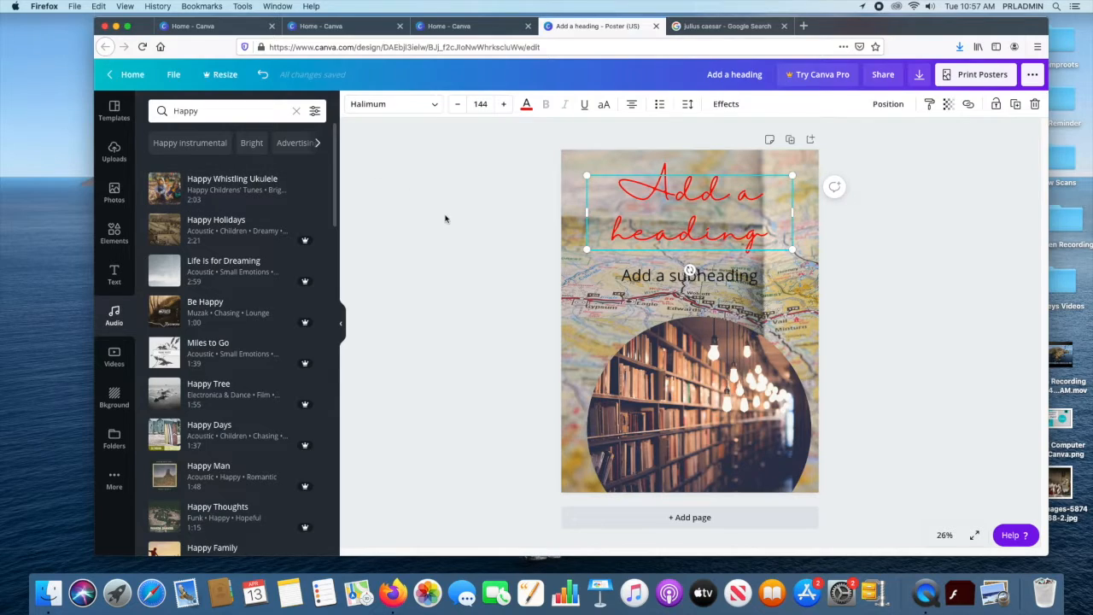
# - Browse the video library's categories through to the Nature clips
pyautogui.click(115, 363)
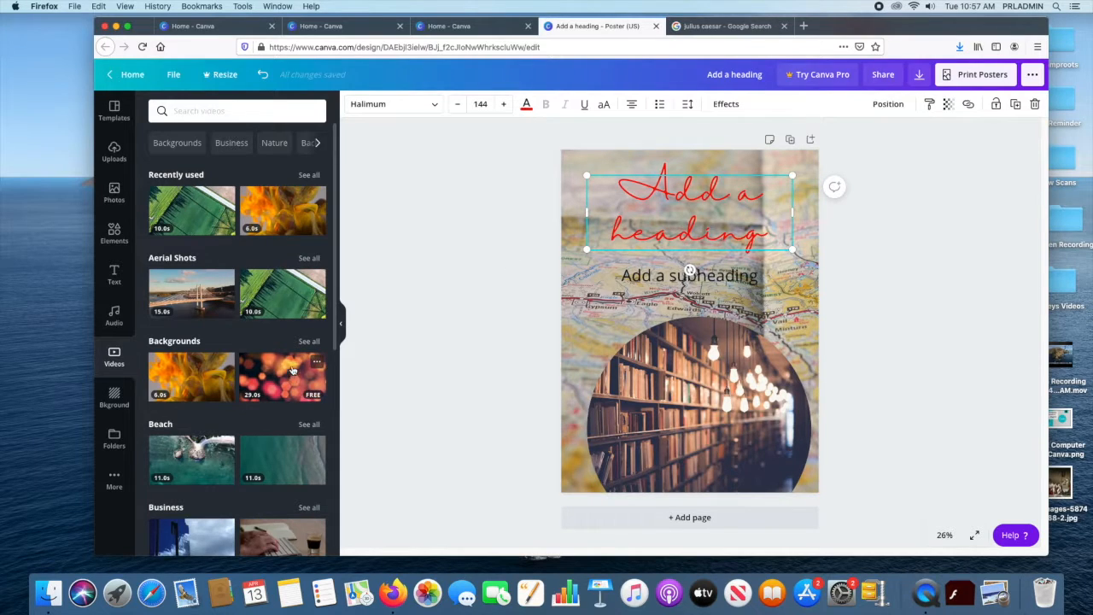
pyautogui.scroll(-5, 317, 364)
pyautogui.scroll(-4, 300, 343)
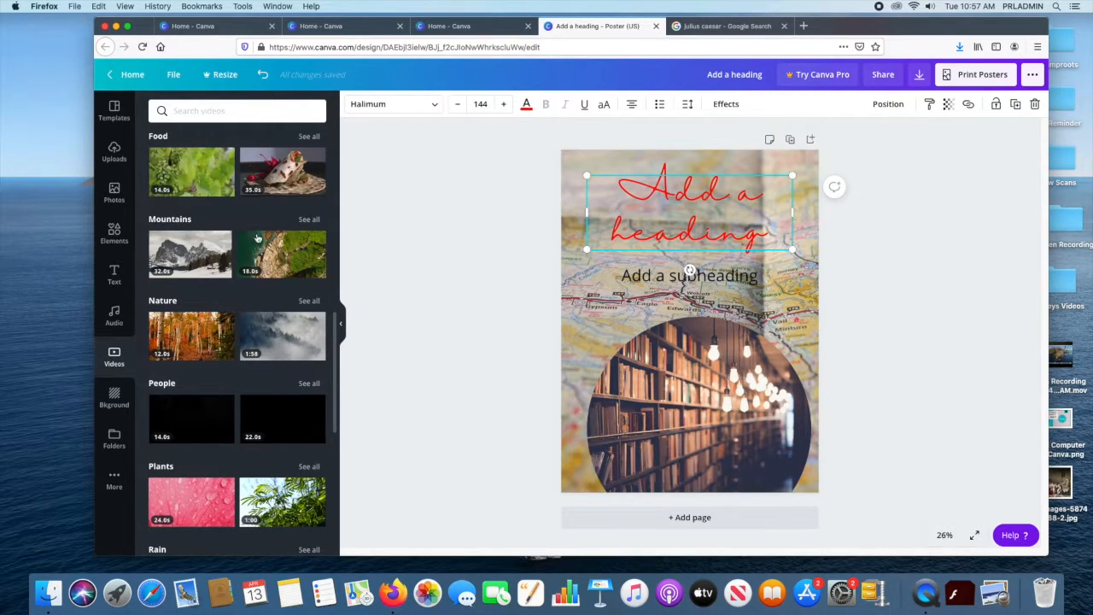
pyautogui.scroll(-2, 252, 234)
pyautogui.scroll(4, 266, 363)
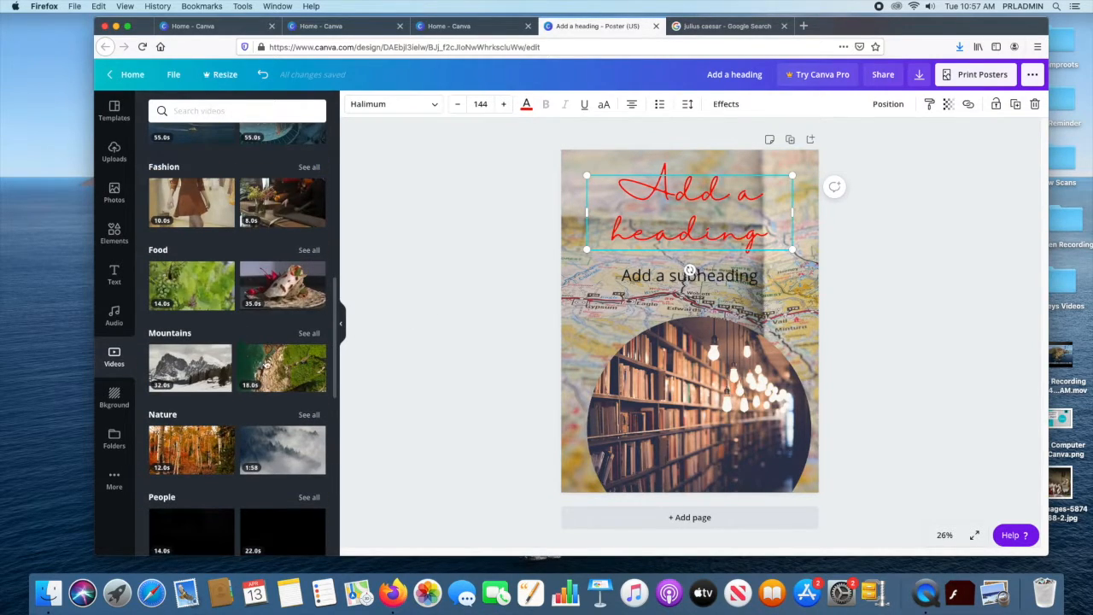
# - Try placing the 12-second autumn forest video from Nature as a free-standing clip below the subheading, and delete it
pyautogui.moveTo(301, 431); pyautogui.dragTo(739, 309)
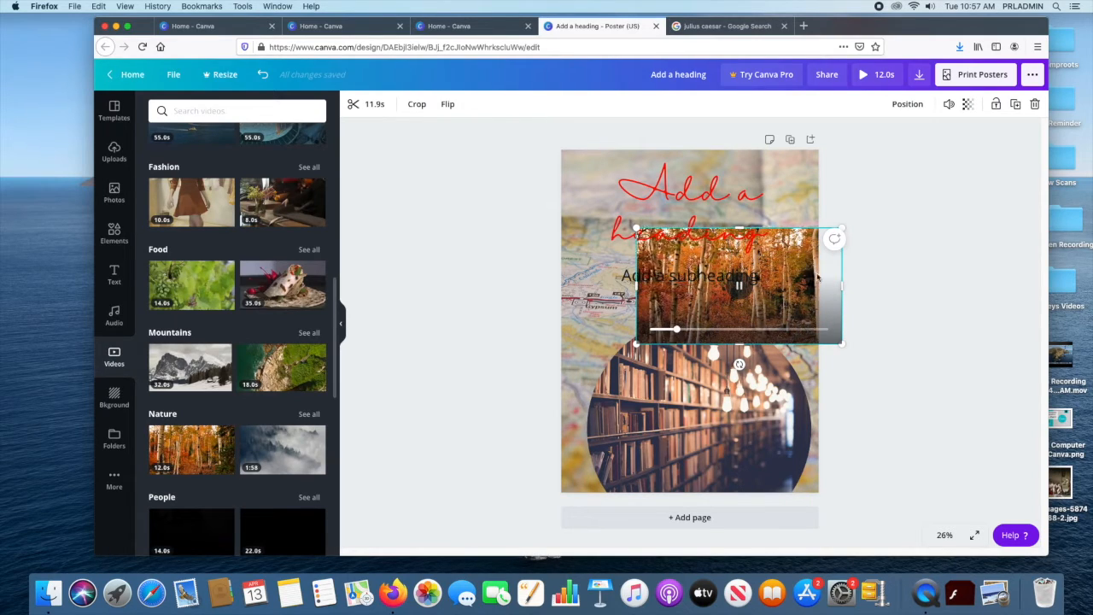
pyautogui.moveTo(817, 276); pyautogui.dragTo(742, 330)
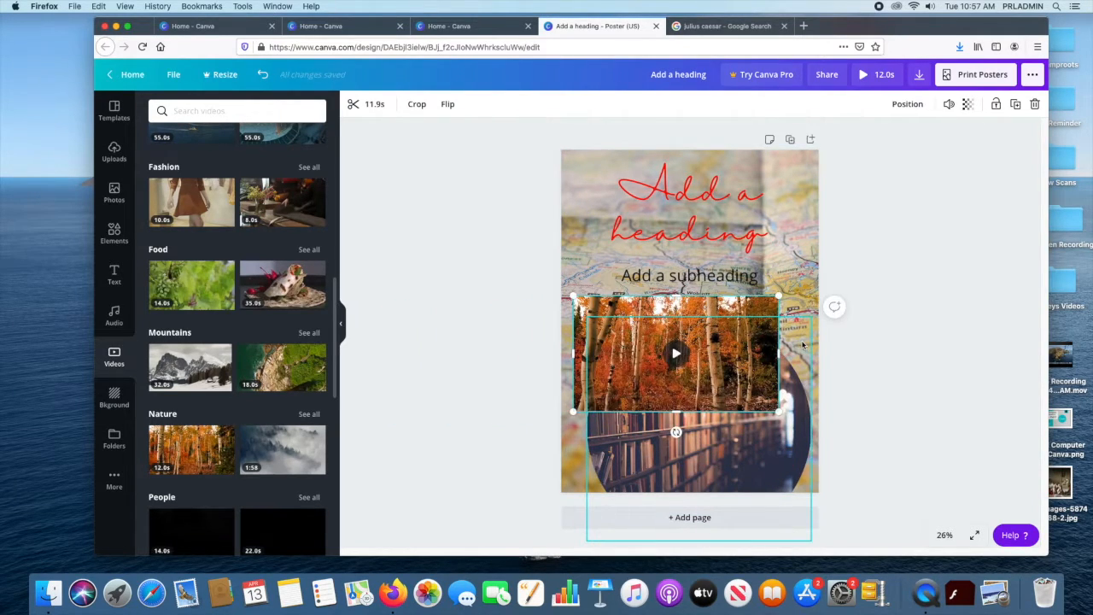
pyautogui.press('Delete')
# - Fill the circular frame with the 12-second autumn forest video from Nature, adjust the clip inside it, and centre the frame below the subheading
pyautogui.moveTo(192, 449); pyautogui.dragTo(735, 417)
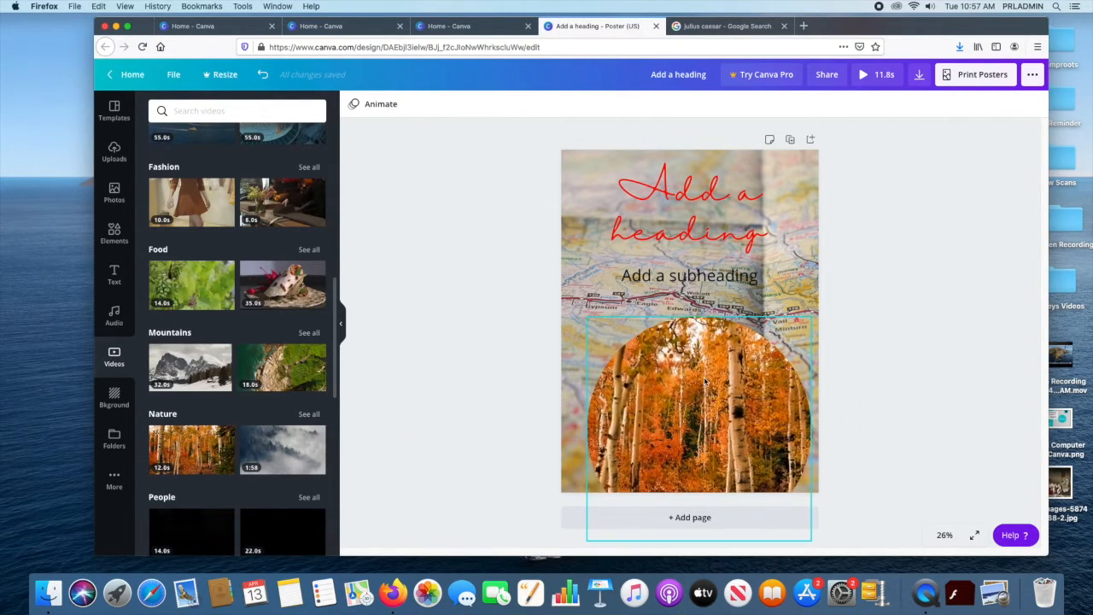
pyautogui.moveTo(669, 346); pyautogui.dragTo(653, 370)
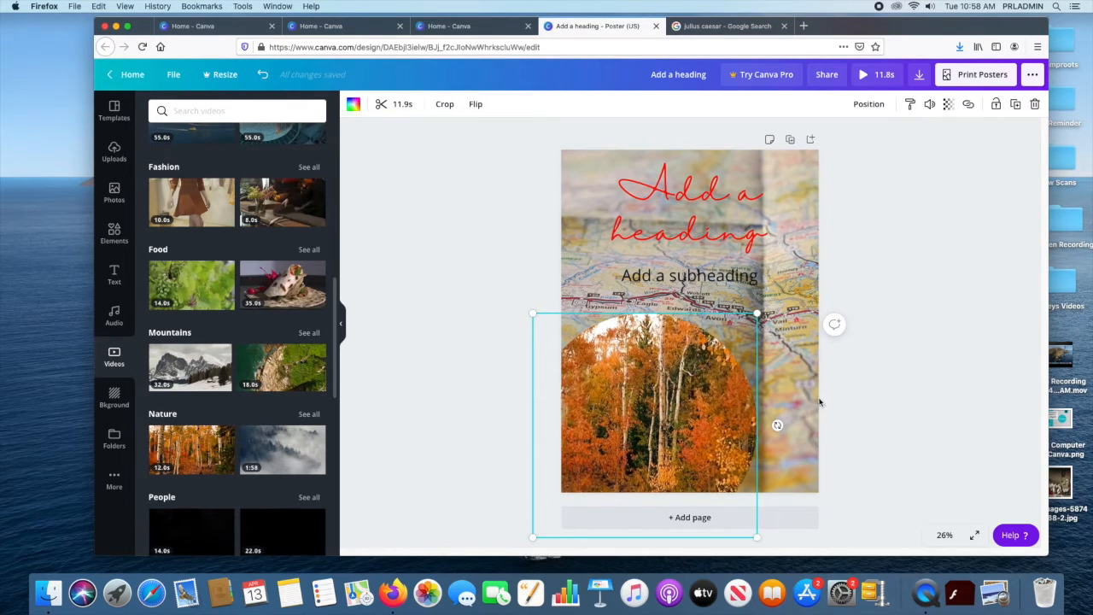
pyautogui.doubleClick(721, 343)
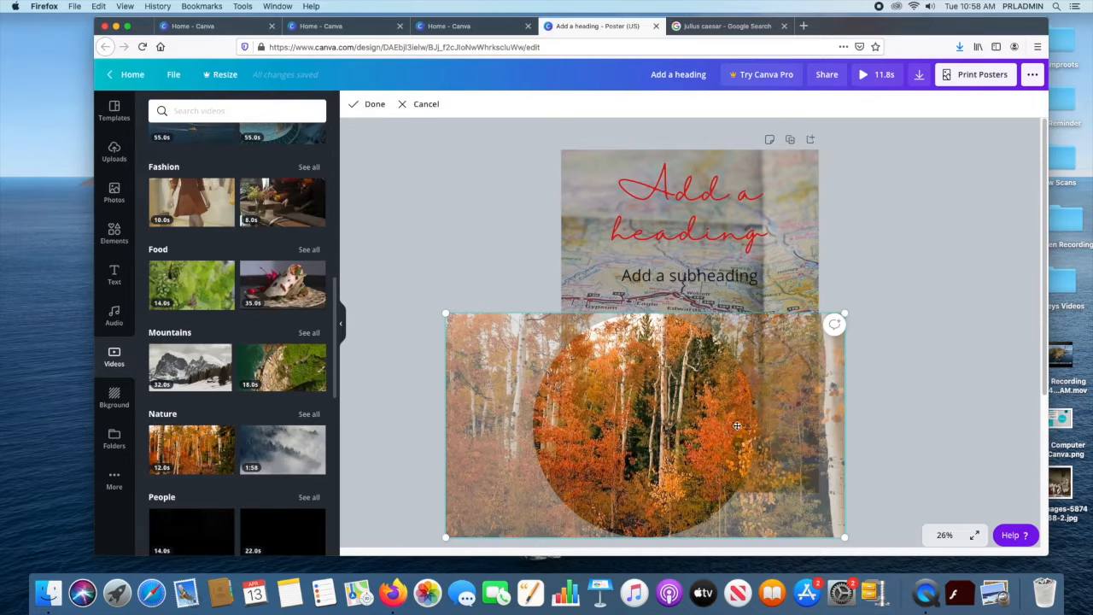
pyautogui.moveTo(791, 377)
pyautogui.mouseDown()
pyautogui.moveTo(814, 377)
pyautogui.moveTo(796, 376)
pyautogui.mouseUp()
pyautogui.click(921, 311)
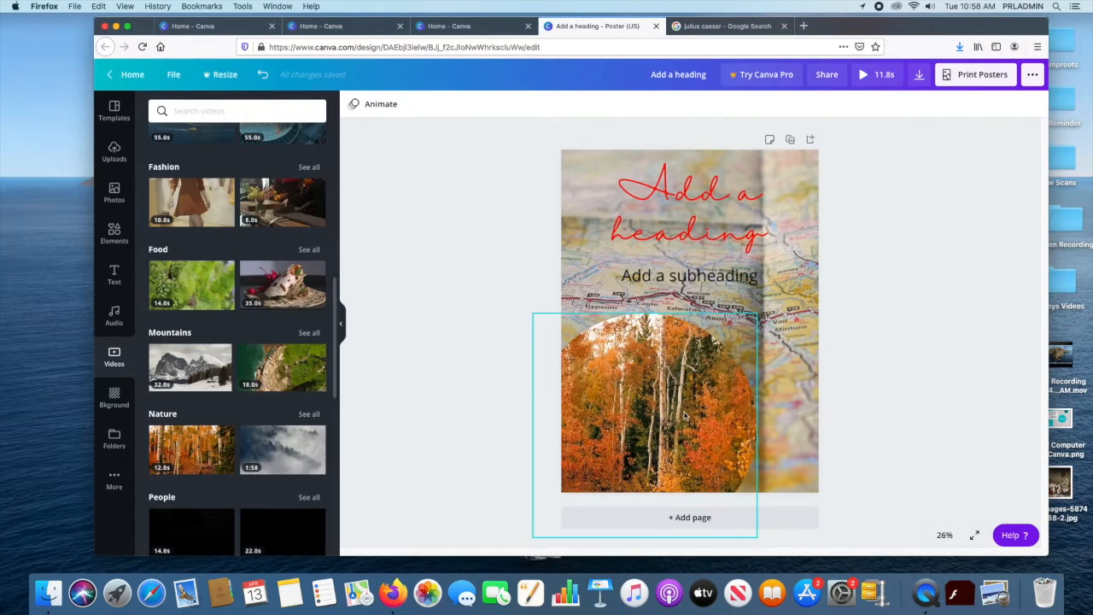
pyautogui.moveTo(657, 414); pyautogui.dragTo(695, 399)
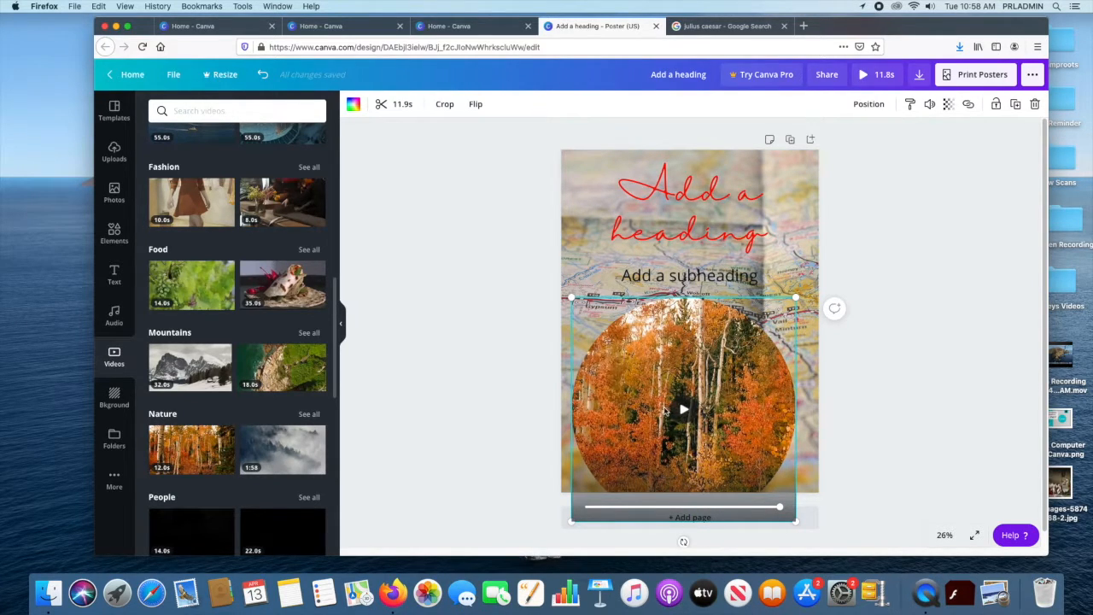
# - Play the framed forest video and flip it horizontally and vertically
pyautogui.click(684, 410)
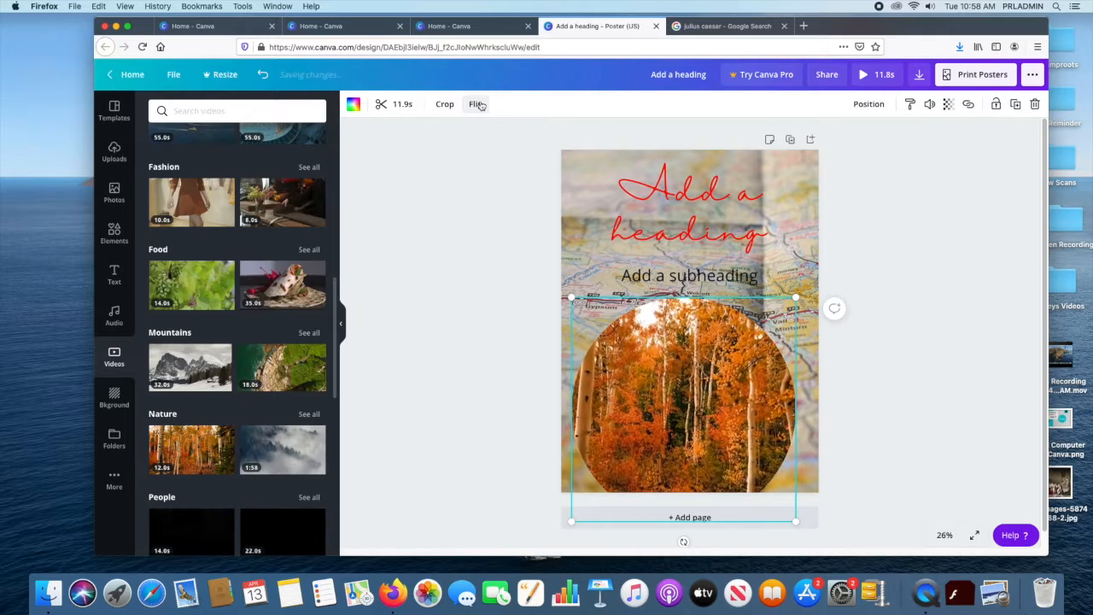
pyautogui.click(476, 104)
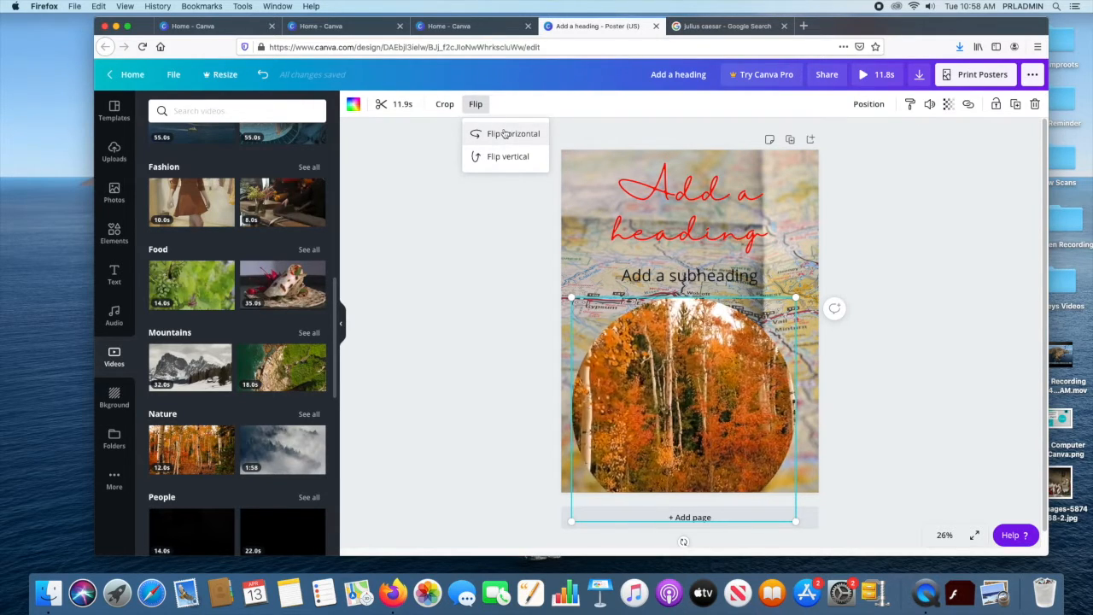
pyautogui.click(493, 136)
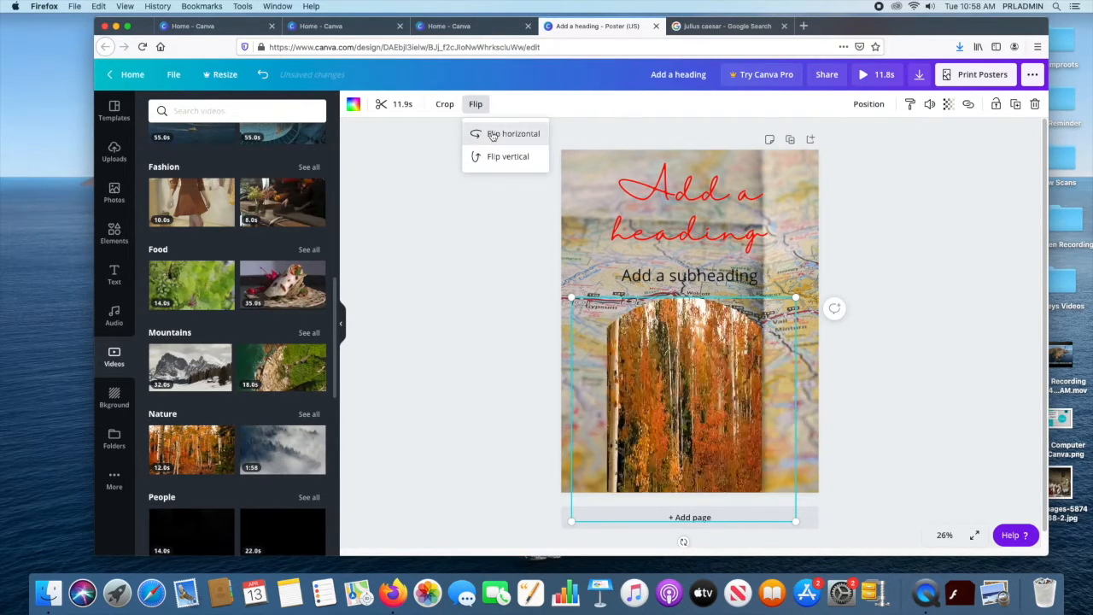
pyautogui.click(490, 159)
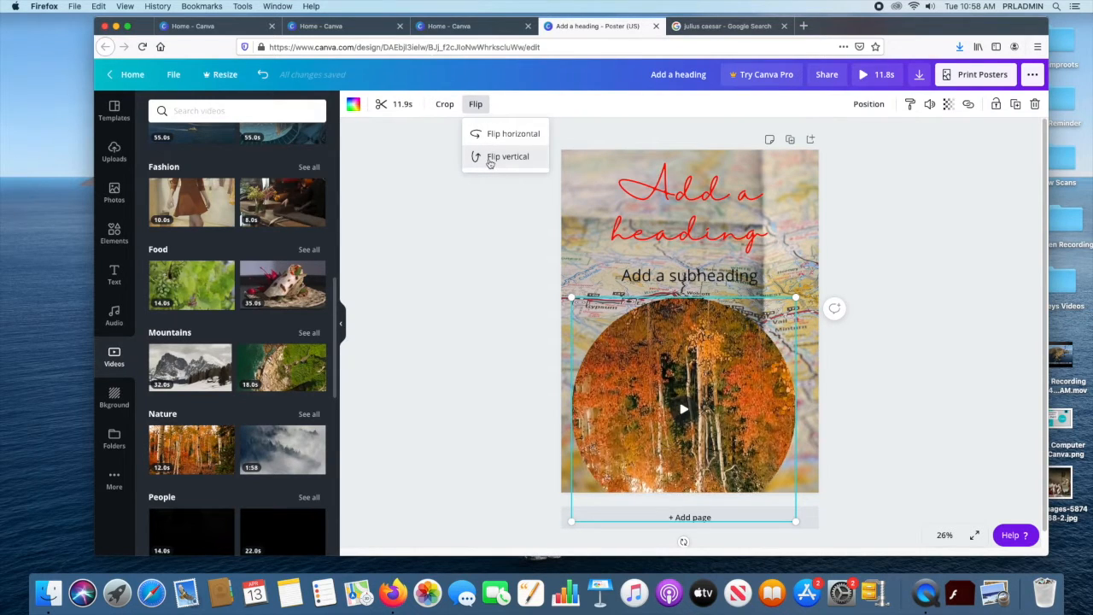
# - Check the framed video's crop without changing it, and view its trim timeline with playback paused
pyautogui.click(443, 104)
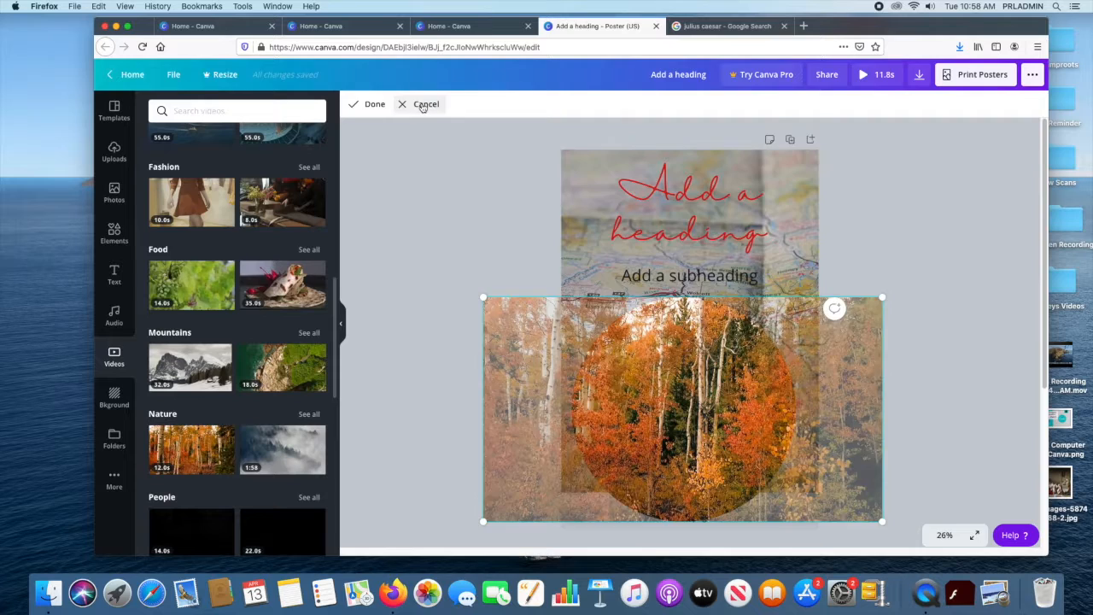
pyautogui.click(423, 105)
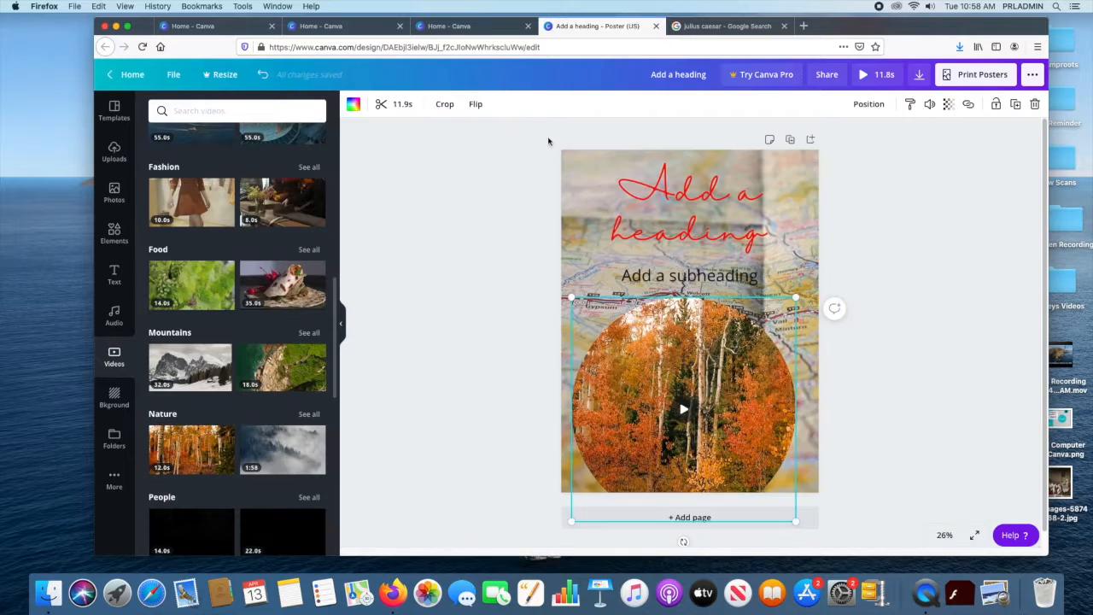
pyautogui.click(399, 104)
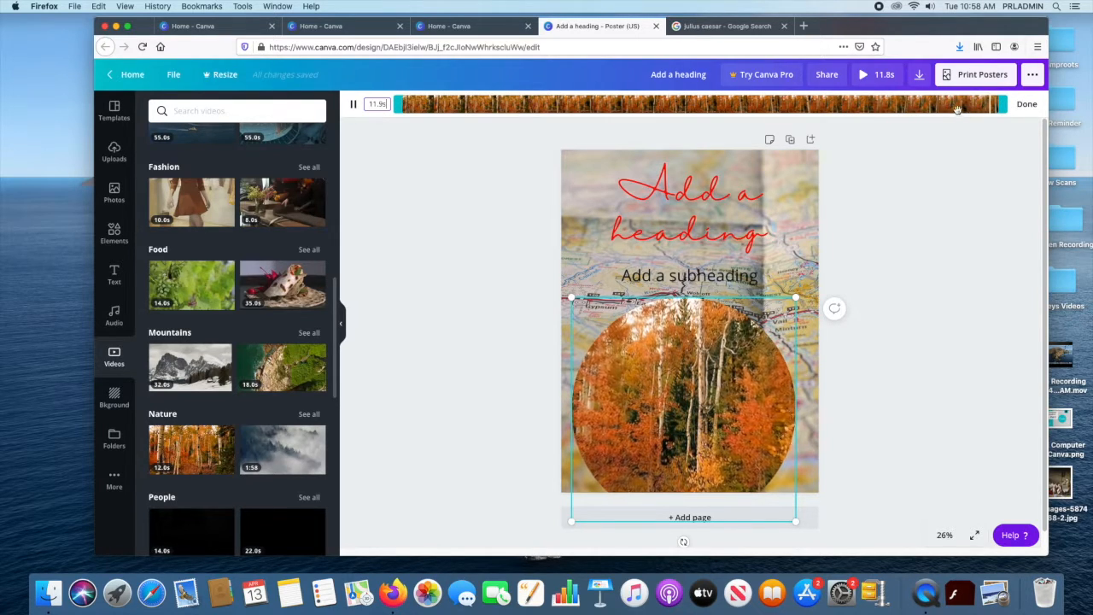
pyautogui.click(352, 104)
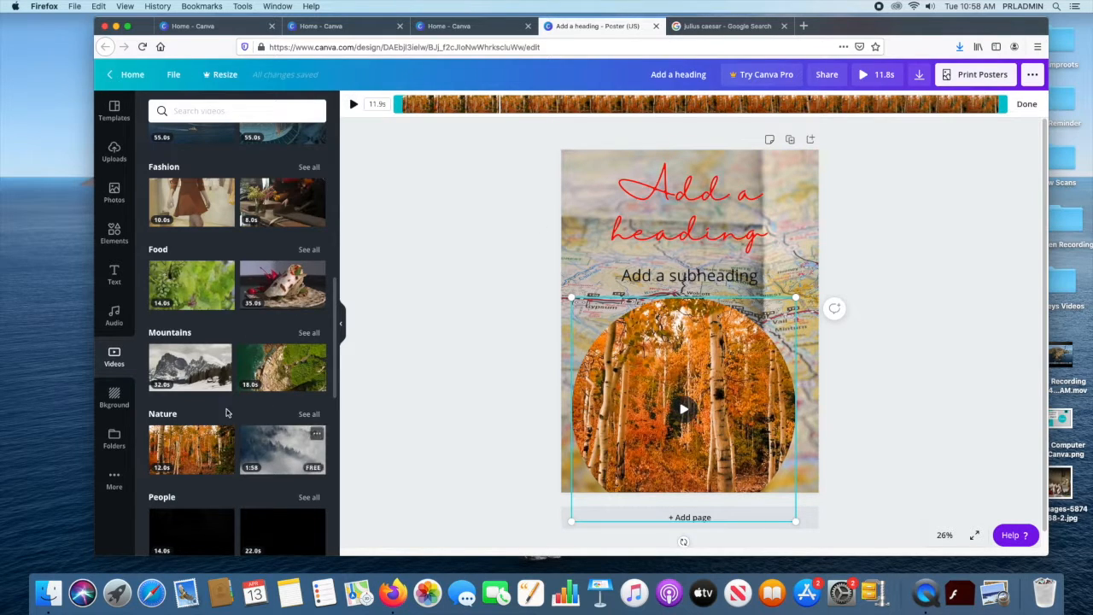
pyautogui.scroll(3, 244, 408)
pyautogui.scroll(-2, 245, 408)
pyautogui.scroll(-12, 245, 408)
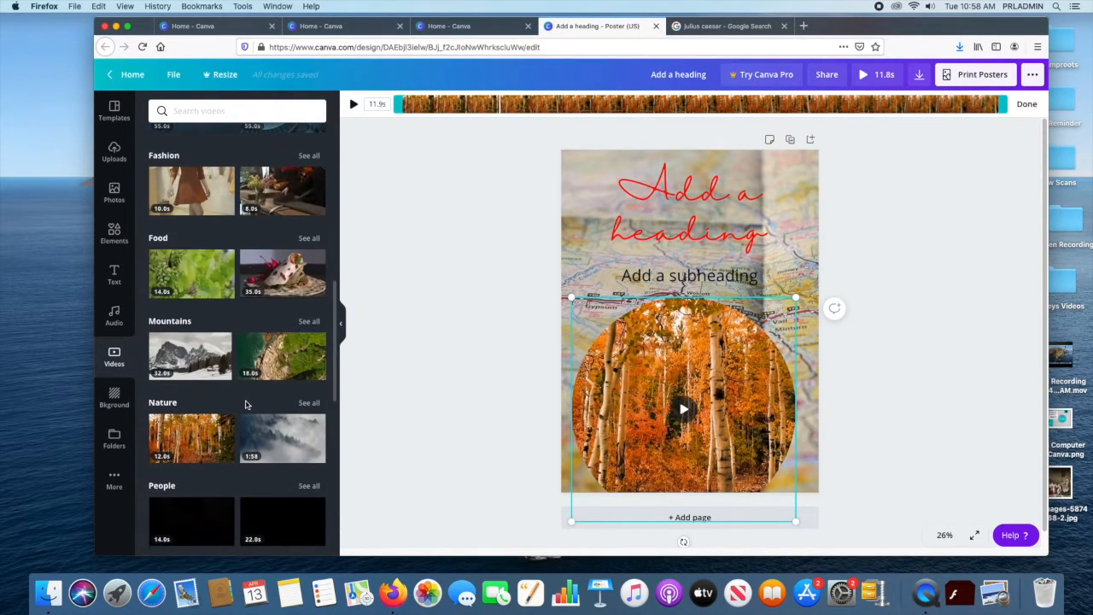
pyautogui.scroll(15, 303, 418)
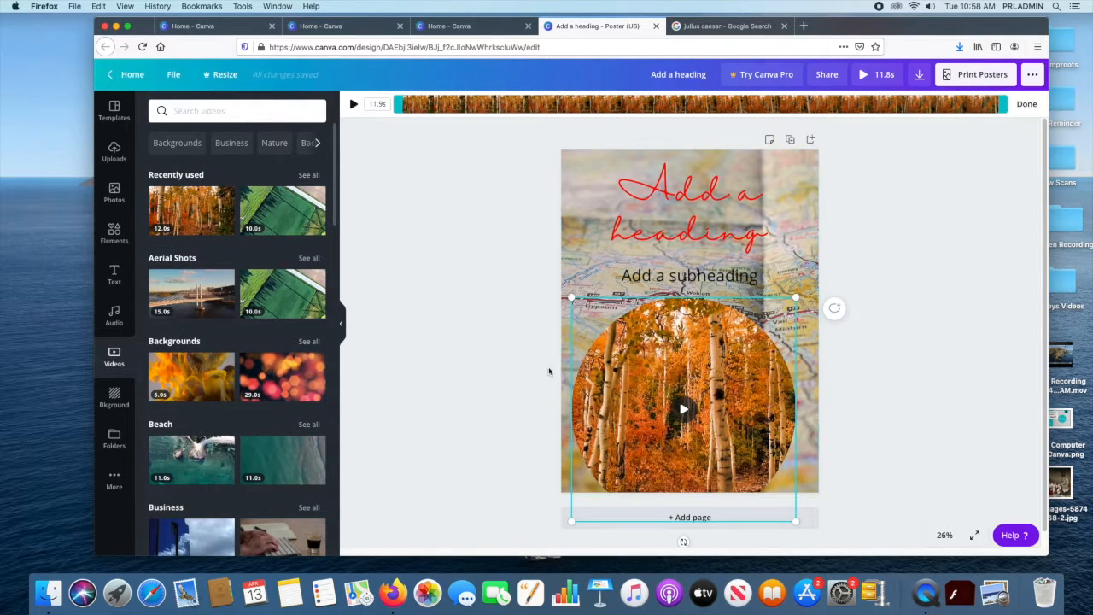
# - Move the framed video to the poster's lower-left corner, and remove the map background and the orange background colour
pyautogui.moveTo(712, 371); pyautogui.dragTo(671, 434)
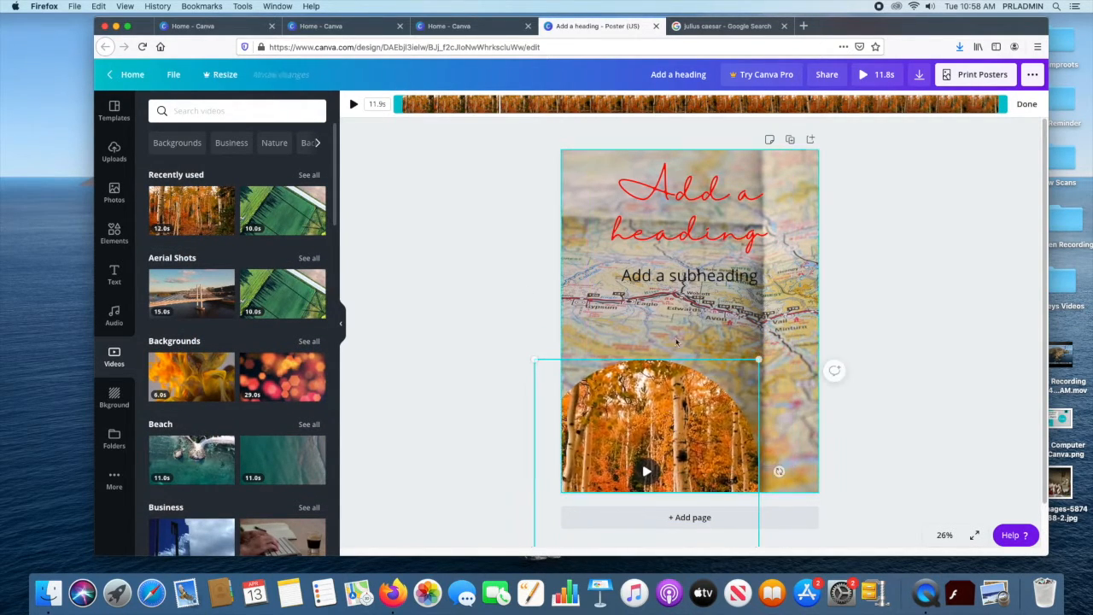
pyautogui.click(789, 330)
pyautogui.press('Delete')
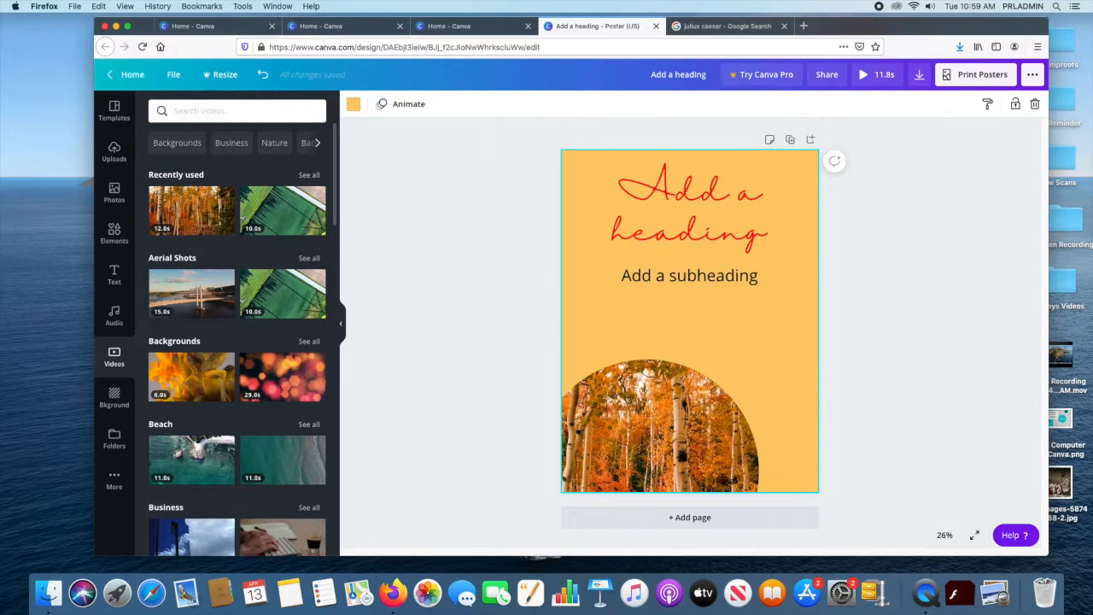
pyautogui.press('Delete')
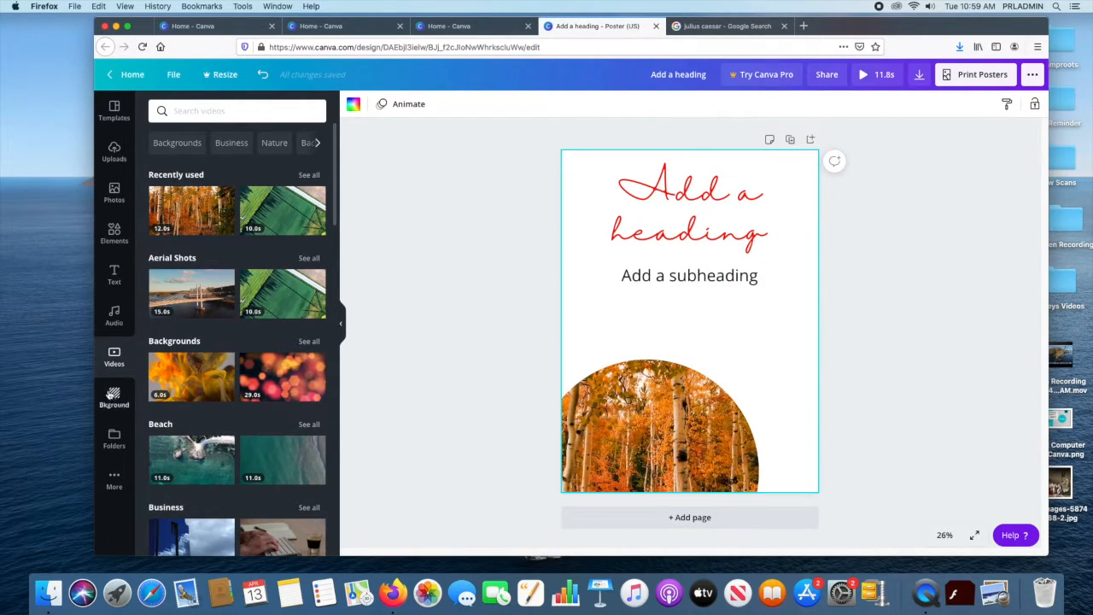
# - Apply the recently used golden light-streak background, and move the framed video back to the centre below the subheading
pyautogui.click(113, 397)
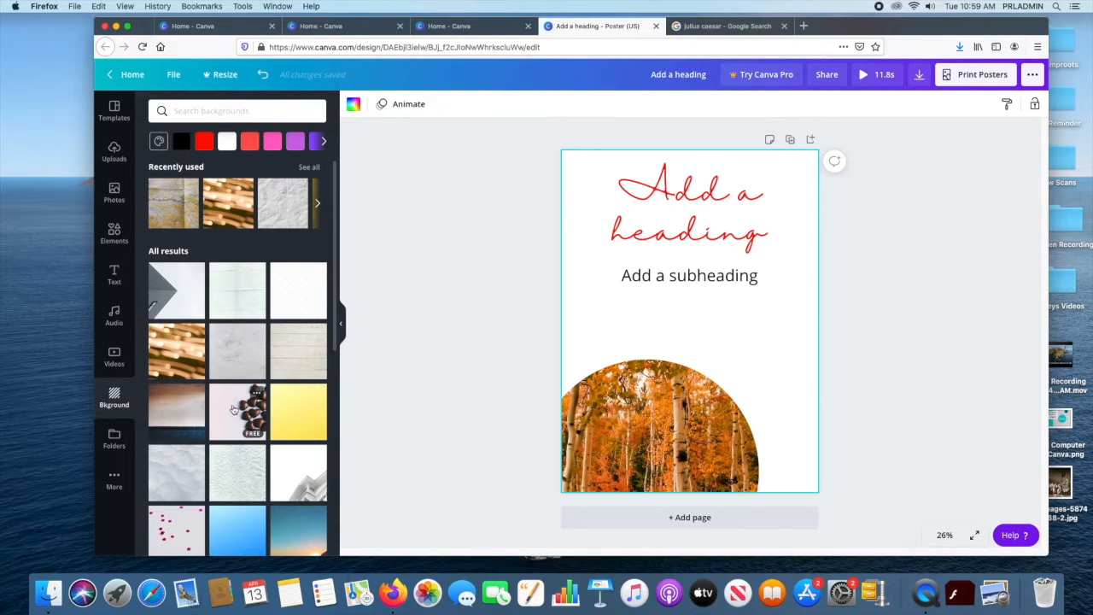
pyautogui.scroll(-1, 203, 339)
pyautogui.scroll(-5, 256, 324)
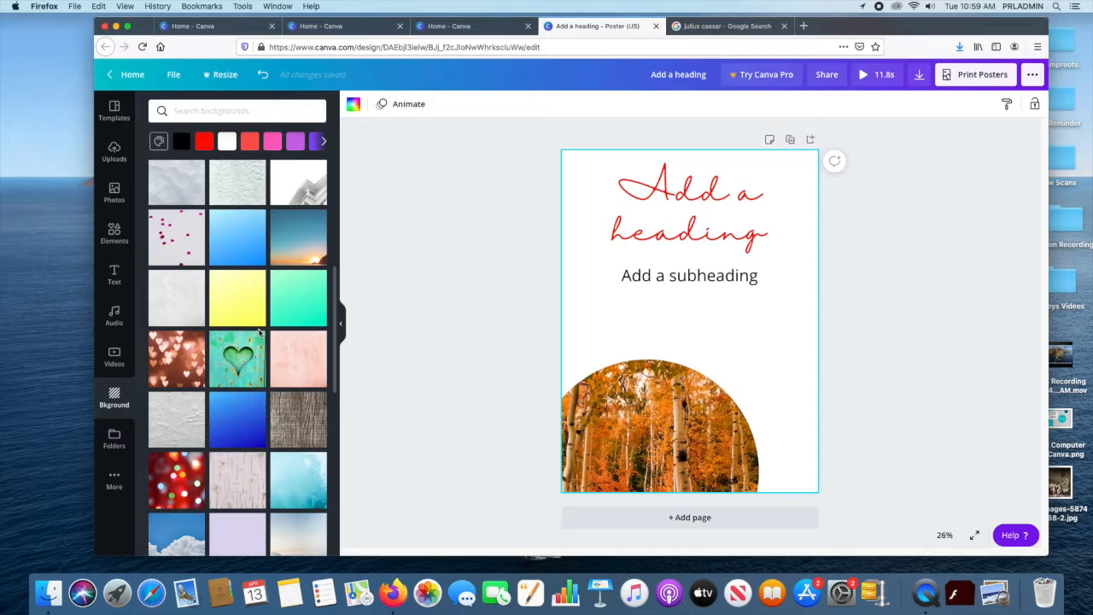
pyautogui.scroll(6, 258, 333)
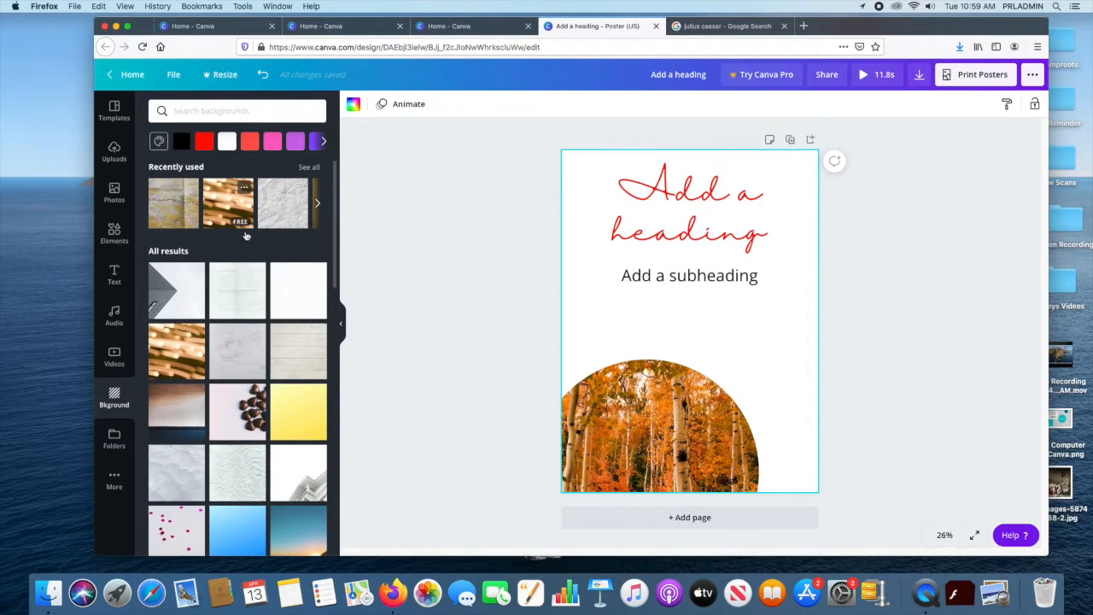
pyautogui.click(229, 205)
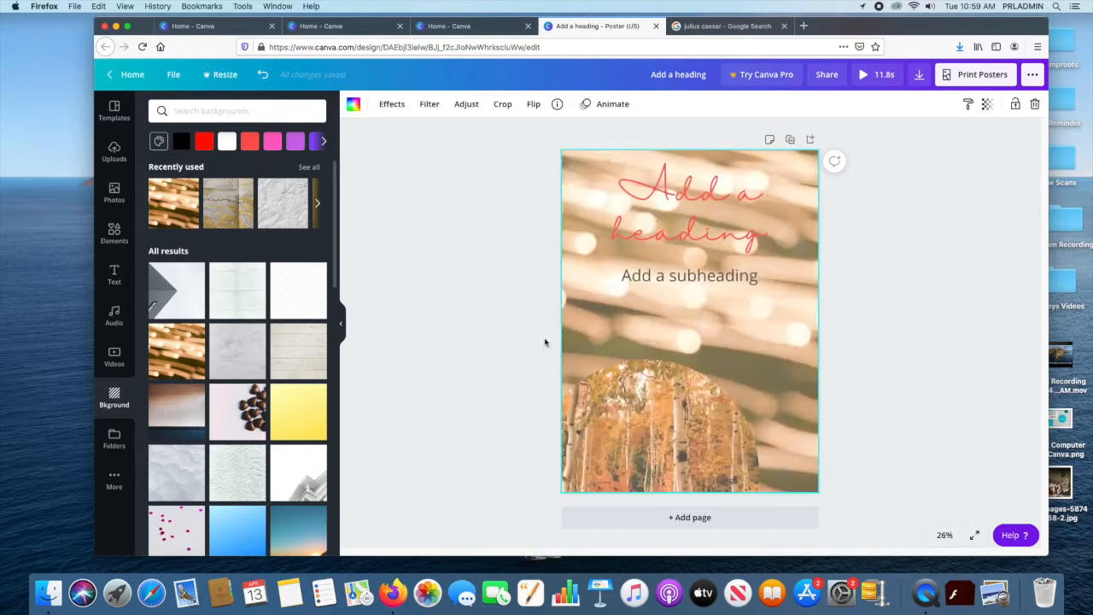
pyautogui.moveTo(688, 435); pyautogui.dragTo(731, 369)
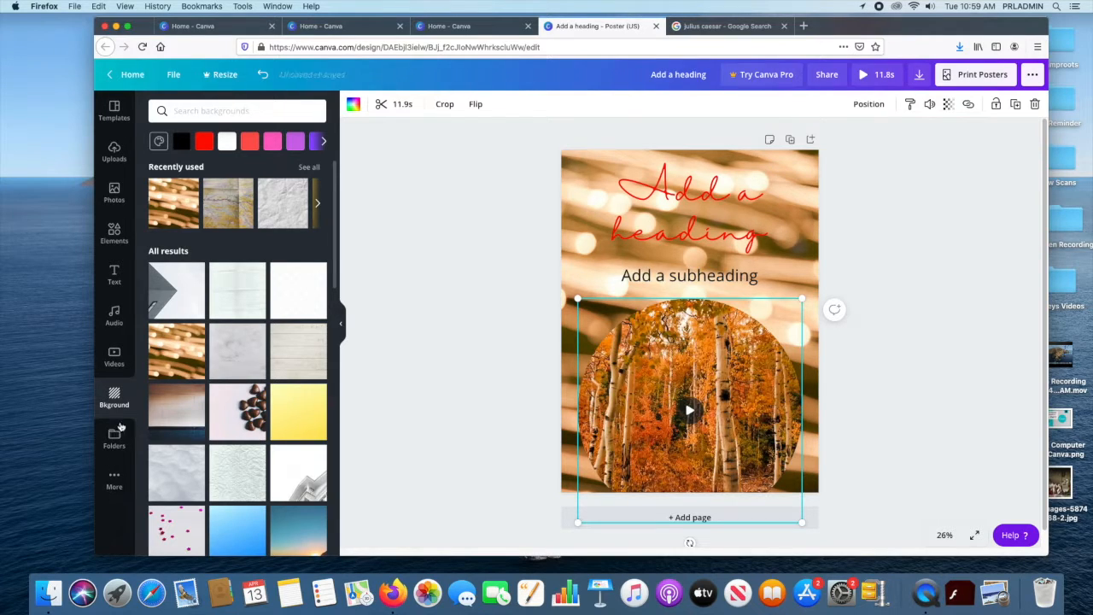
# - Look at the folder options for purchased items, likes and creating folders
pyautogui.click(115, 441)
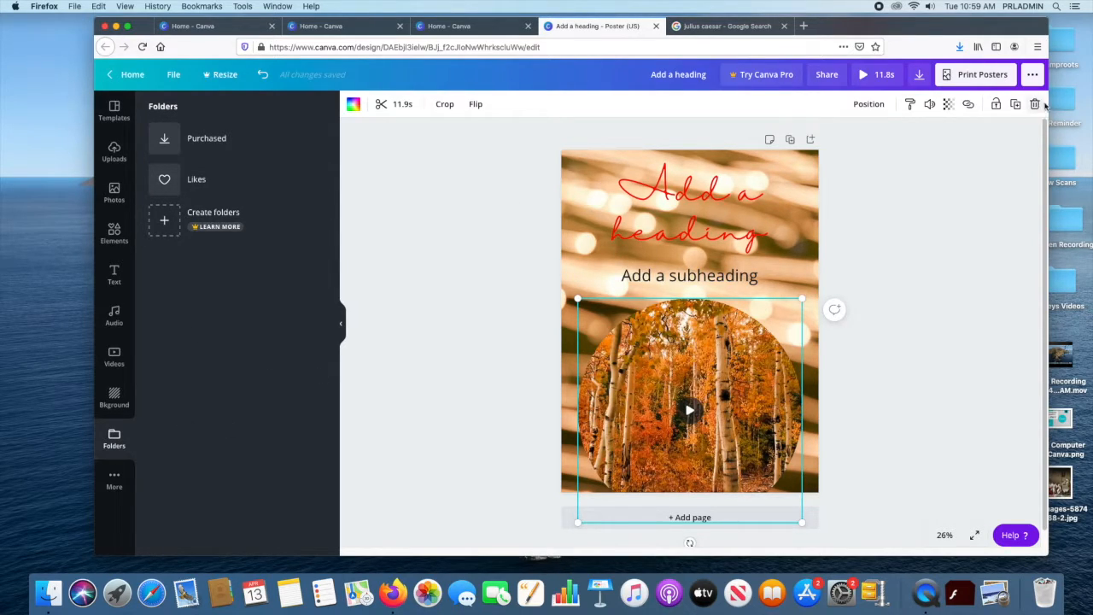
pyautogui.click(928, 105)
pyautogui.click(976, 176)
# - Move the framed video to the poster's lower-right corner and open the QR Code app
pyautogui.click(112, 480)
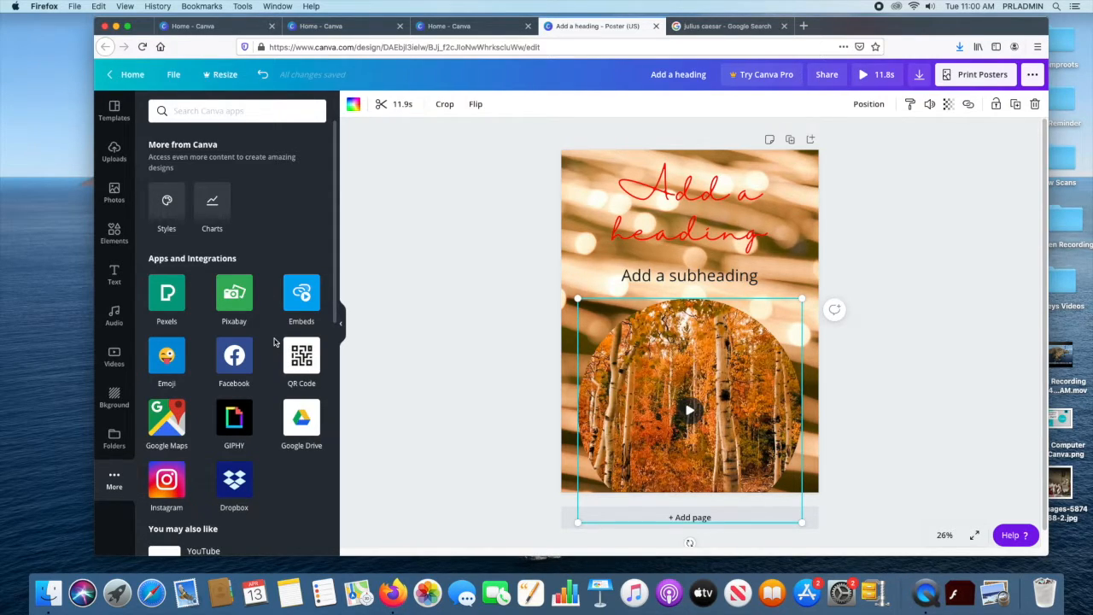
pyautogui.moveTo(691, 371); pyautogui.dragTo(785, 395)
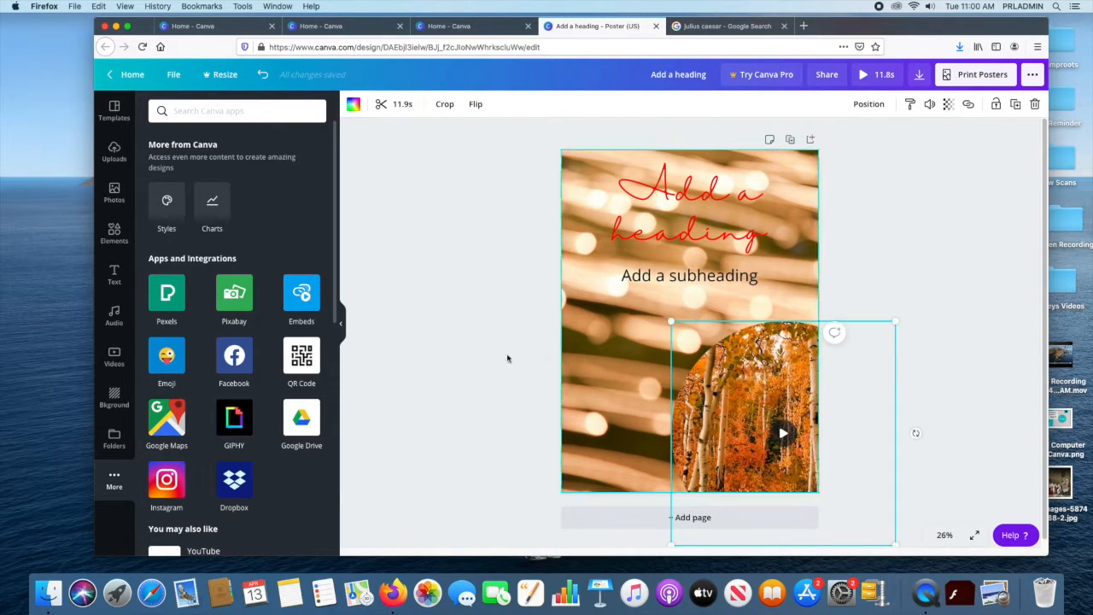
pyautogui.click(306, 357)
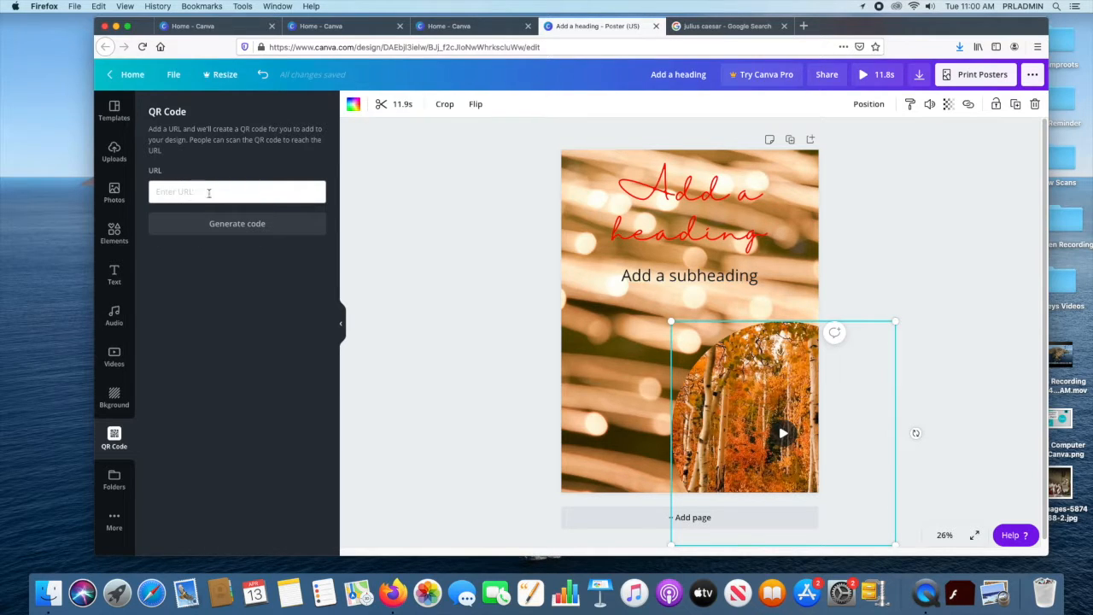
# - Open the Pettigrew Regional Library website in a new browser tab and go to its Tyrrell branch page
pyautogui.click(804, 26)
pyautogui.click(737, 229)
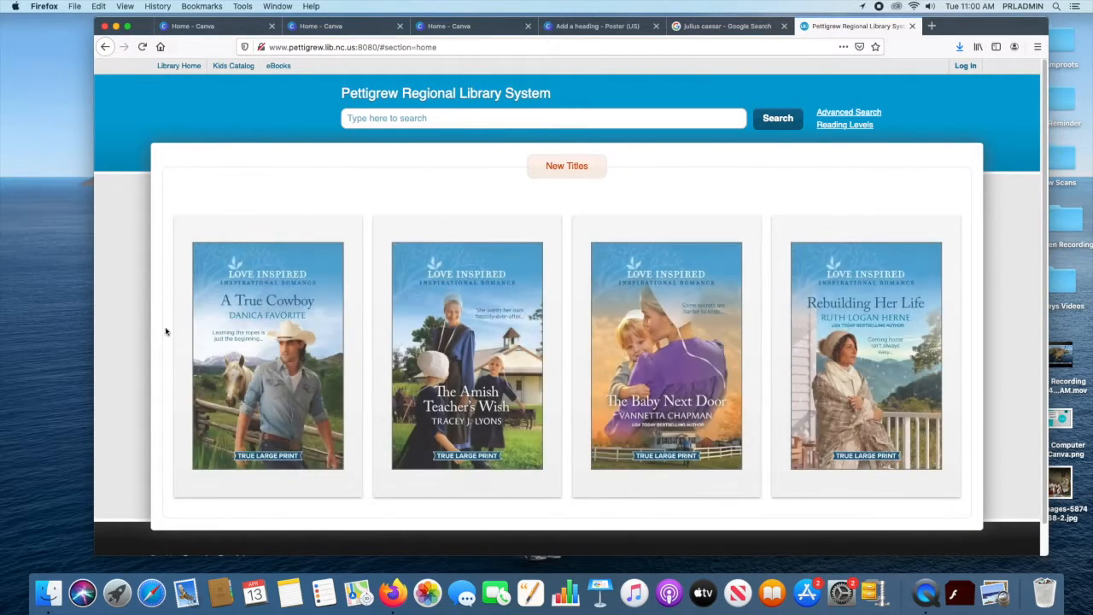
pyautogui.click(177, 66)
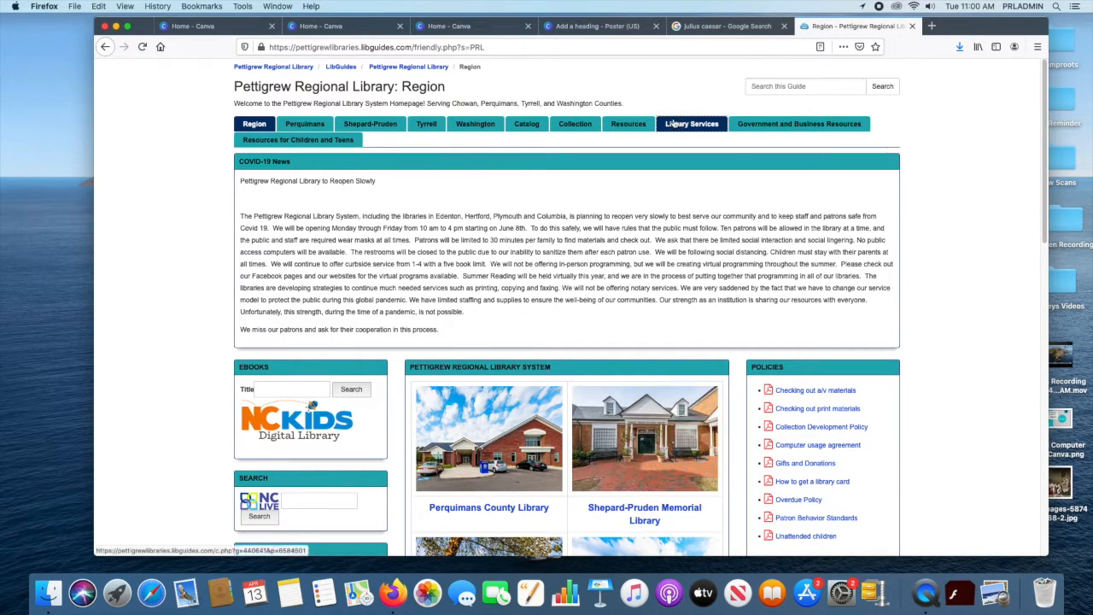
pyautogui.click(427, 123)
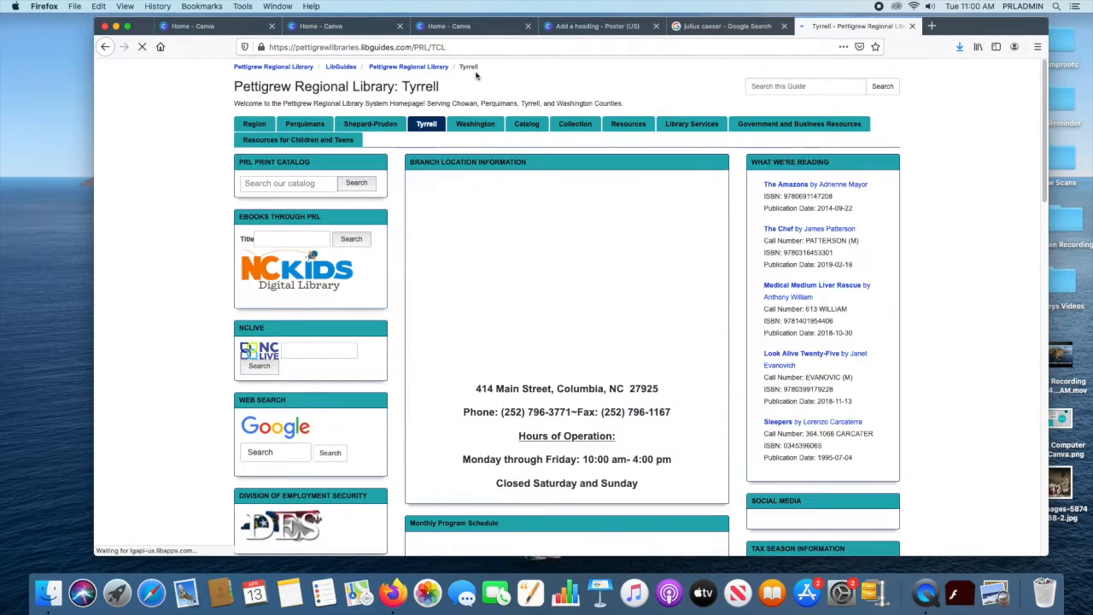
# - Copy the web address of the library's Tyrrell branch page and return to the Canva poster design
pyautogui.click(505, 49)
pyautogui.press('super+c')
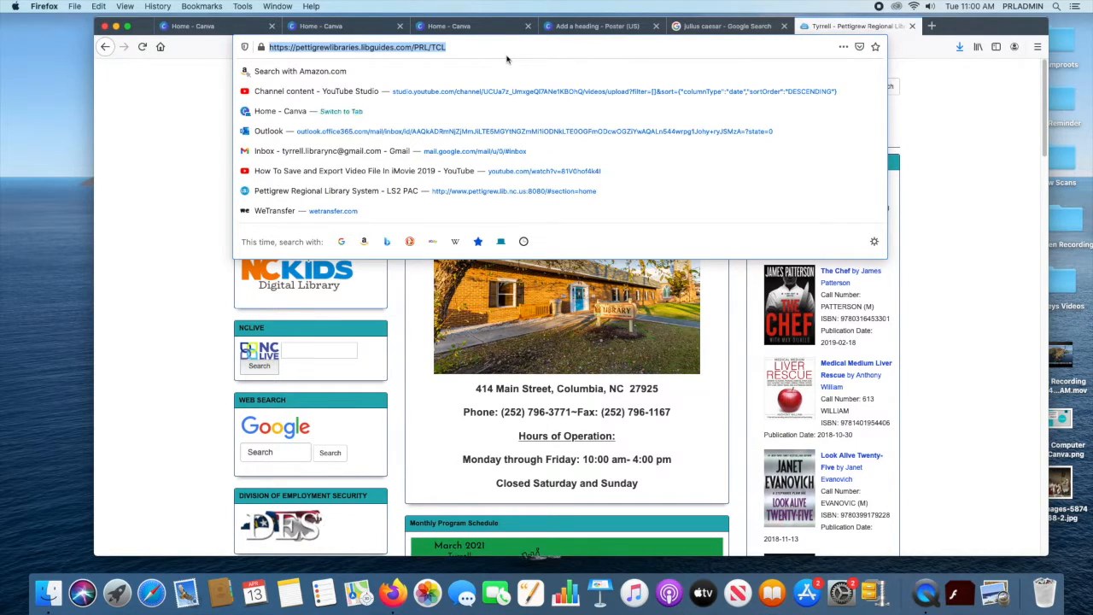
pyautogui.click(204, 116)
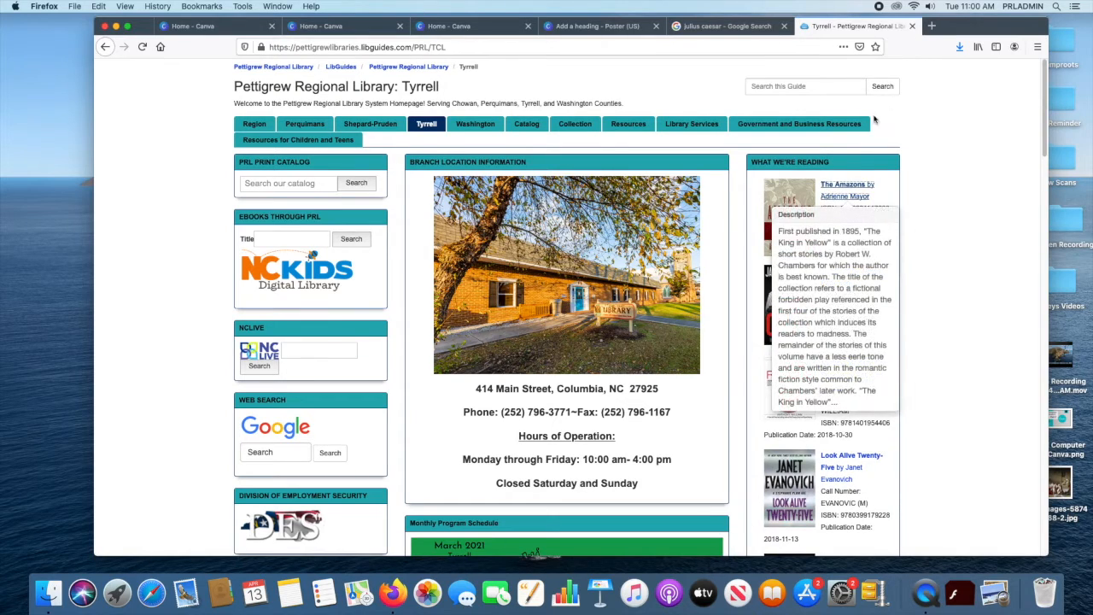
pyautogui.click(203, 28)
pyautogui.click(325, 29)
pyautogui.click(472, 30)
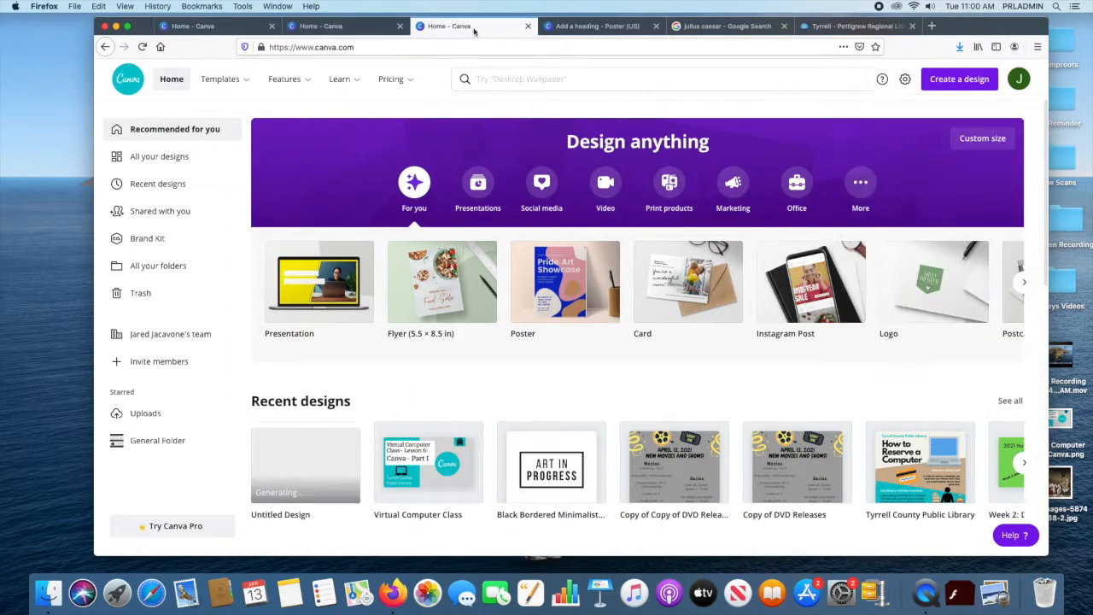
pyautogui.click(598, 26)
pyautogui.click(199, 189)
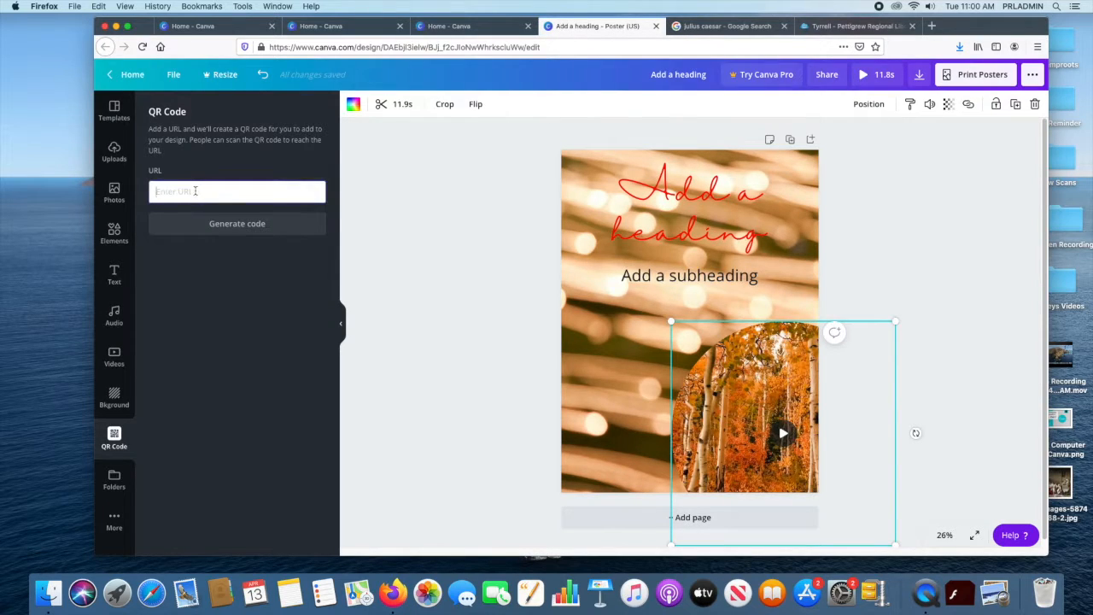
pyautogui.press('super+v')
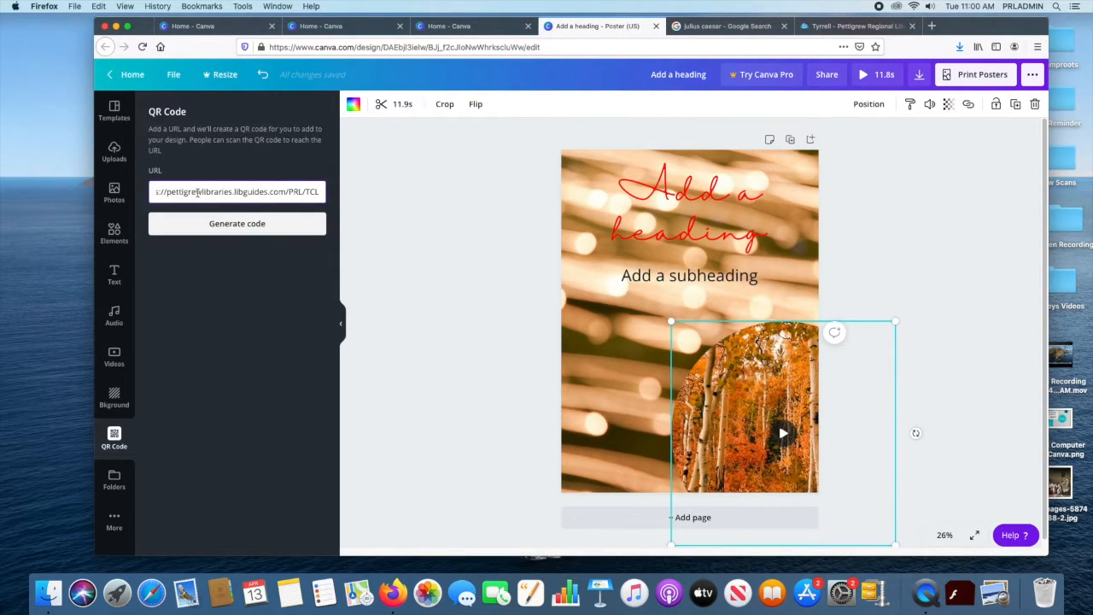
pyautogui.click(240, 227)
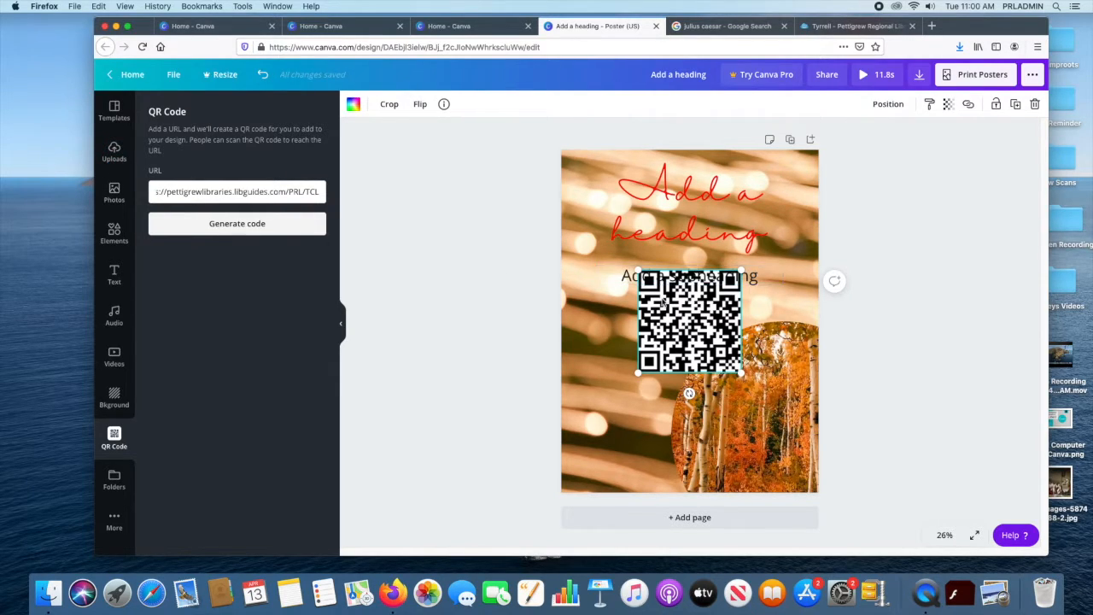
# - Shrink the QR code slightly and place it in the poster's lower-left corner beside the framed video
pyautogui.moveTo(689, 321); pyautogui.dragTo(620, 378)
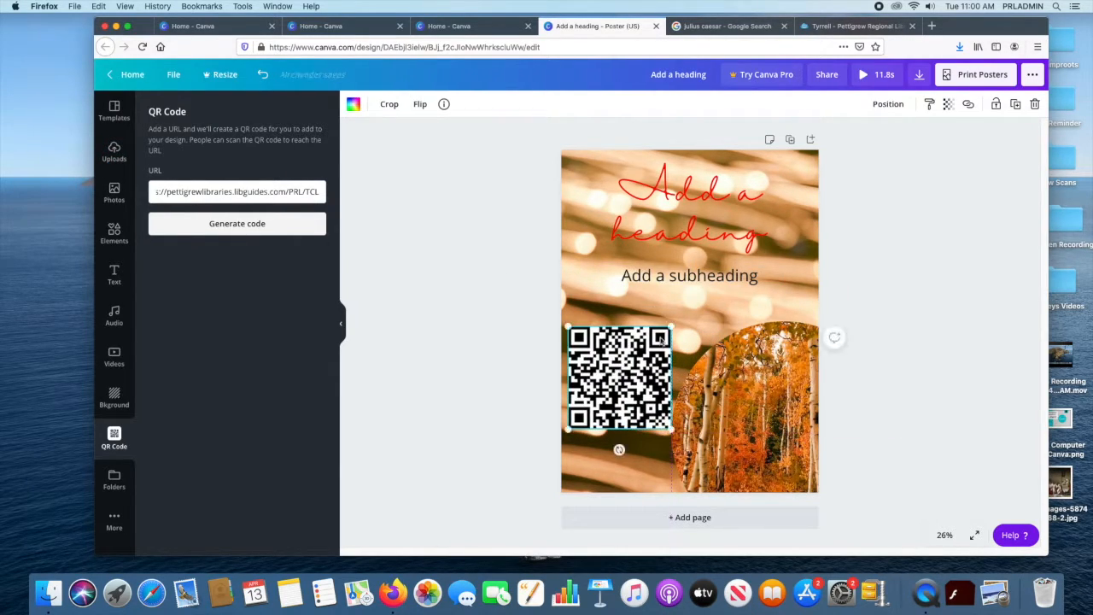
pyautogui.moveTo(671, 326); pyautogui.dragTo(658, 330)
pyautogui.moveTo(615, 376); pyautogui.dragTo(633, 426)
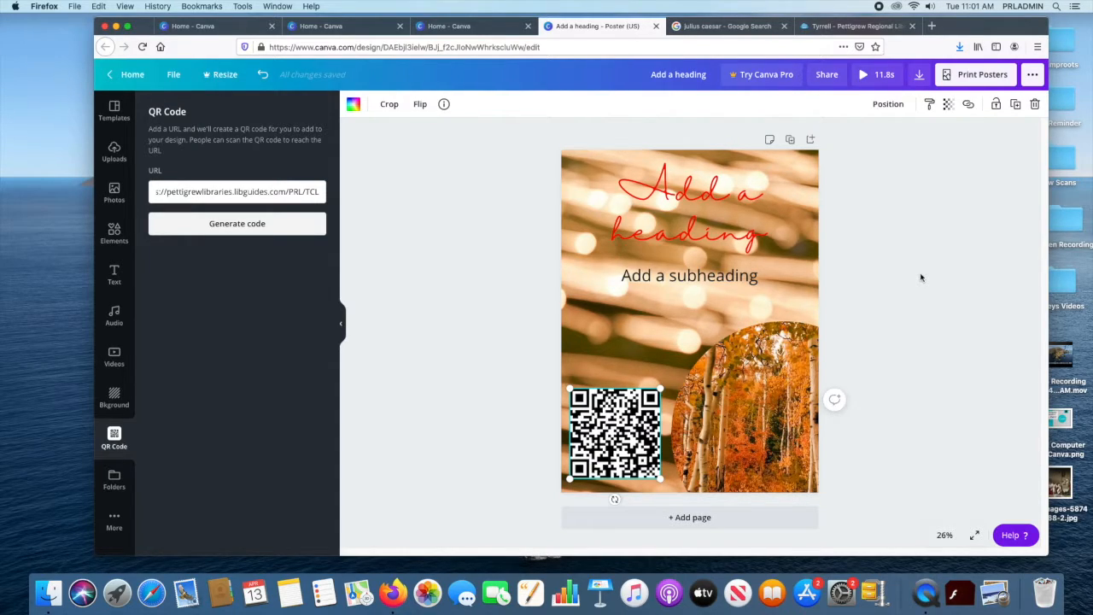
# - Look at the download file types offered for the poster with its video, including the suggested MP4 Video
pyautogui.click(122, 109)
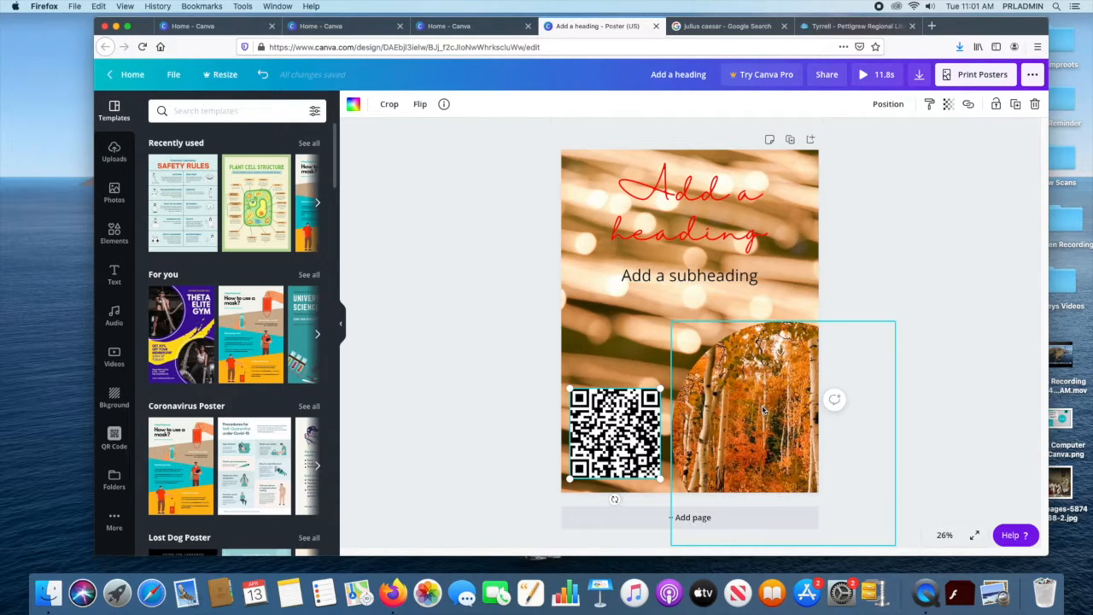
pyautogui.click(919, 75)
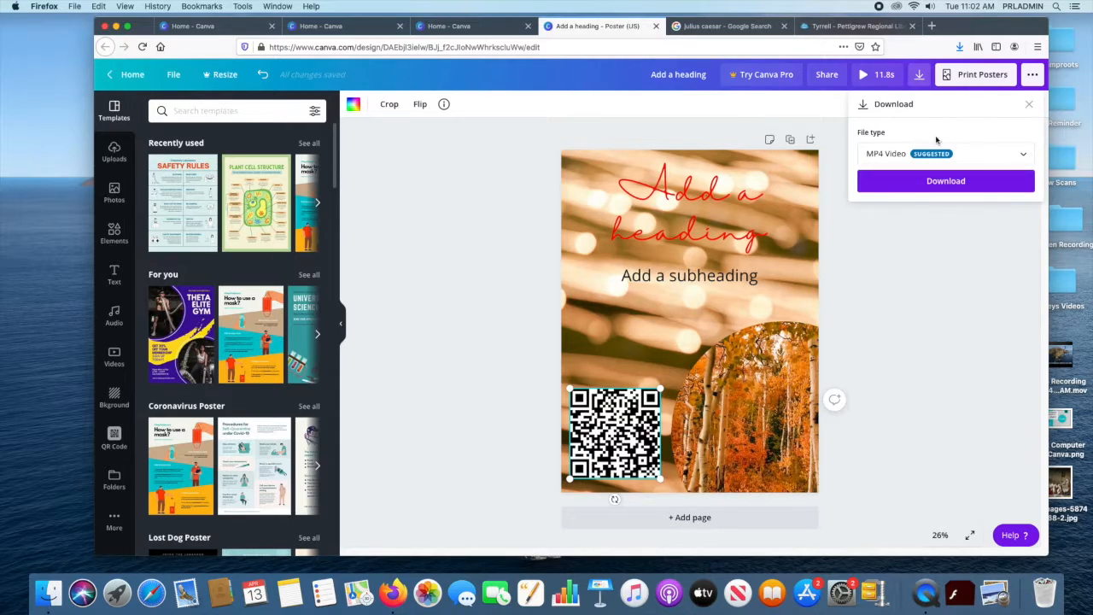
pyautogui.click(958, 158)
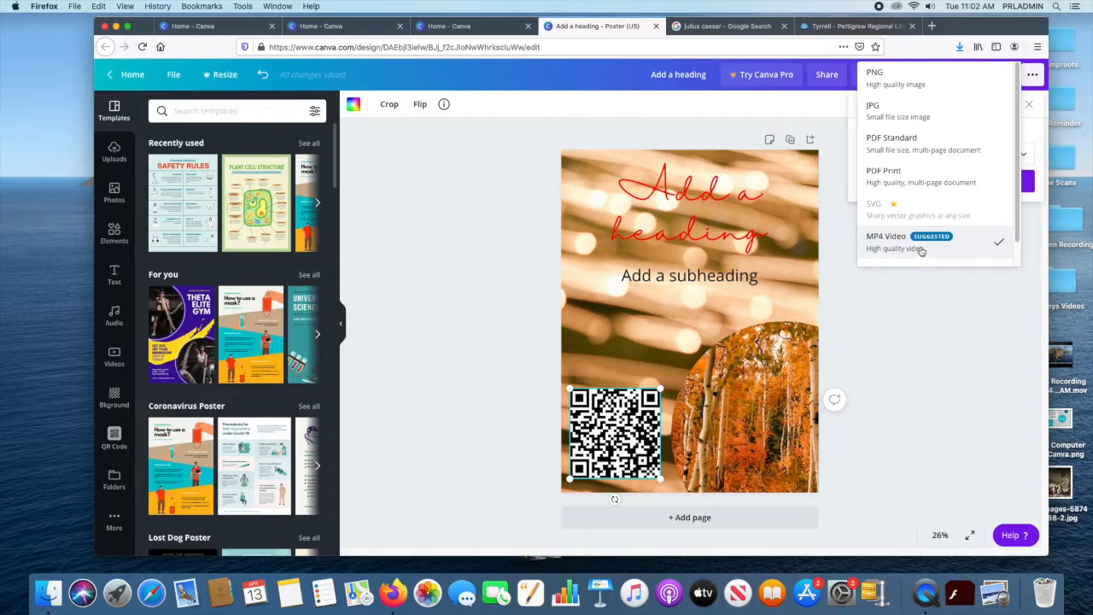
pyautogui.click(930, 345)
pyautogui.click(798, 378)
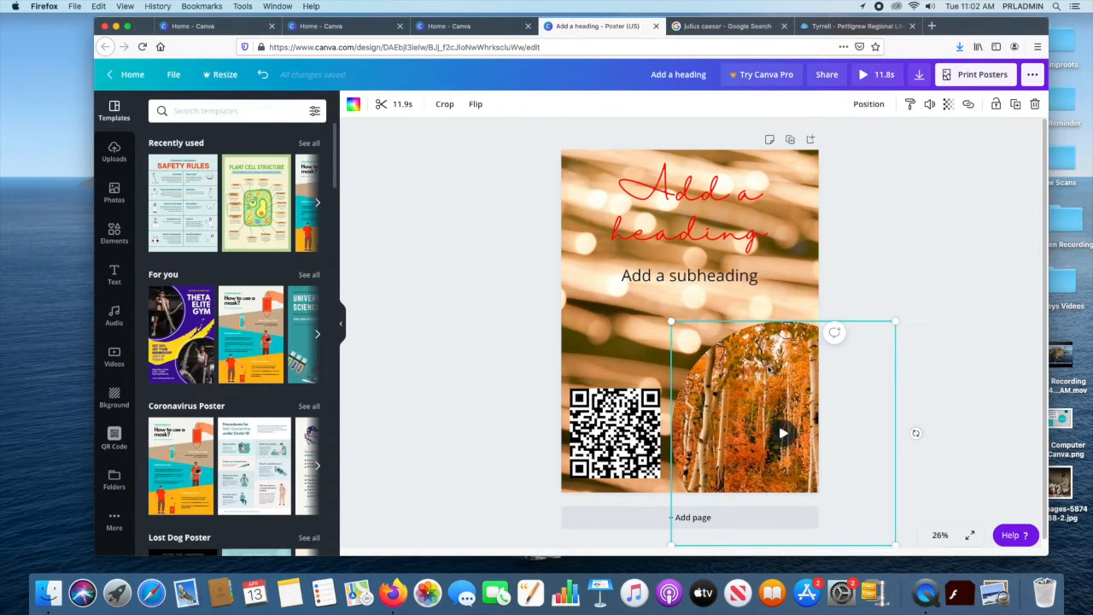
pyautogui.click(854, 370)
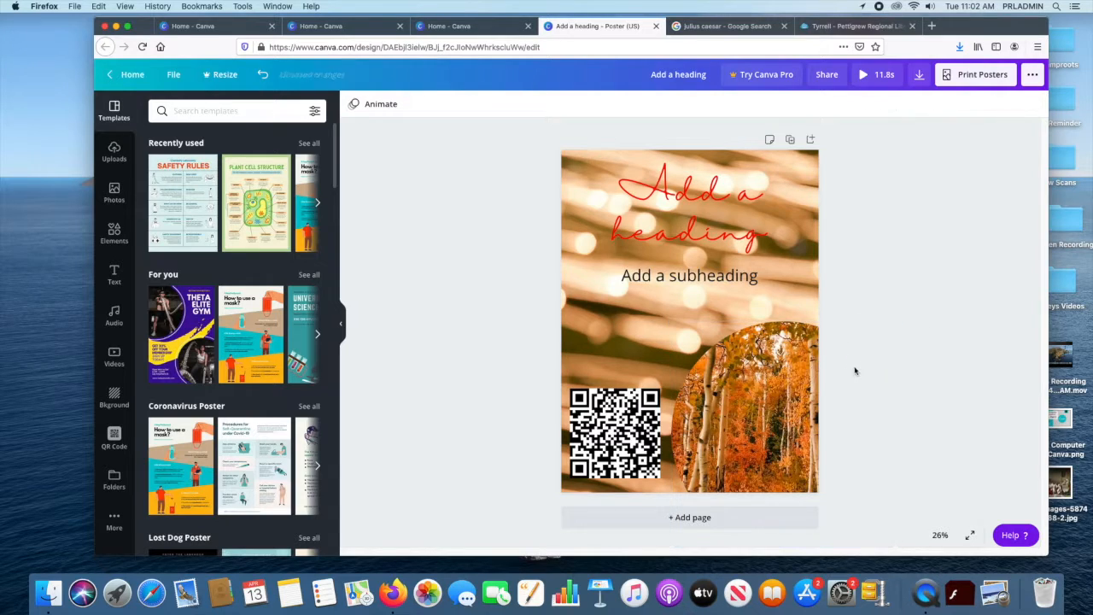
# - Delete the autumn forest video together with its round frame, and centre the QR code below the subheading
pyautogui.click(773, 357)
pyautogui.moveTo(773, 357); pyautogui.dragTo(742, 315)
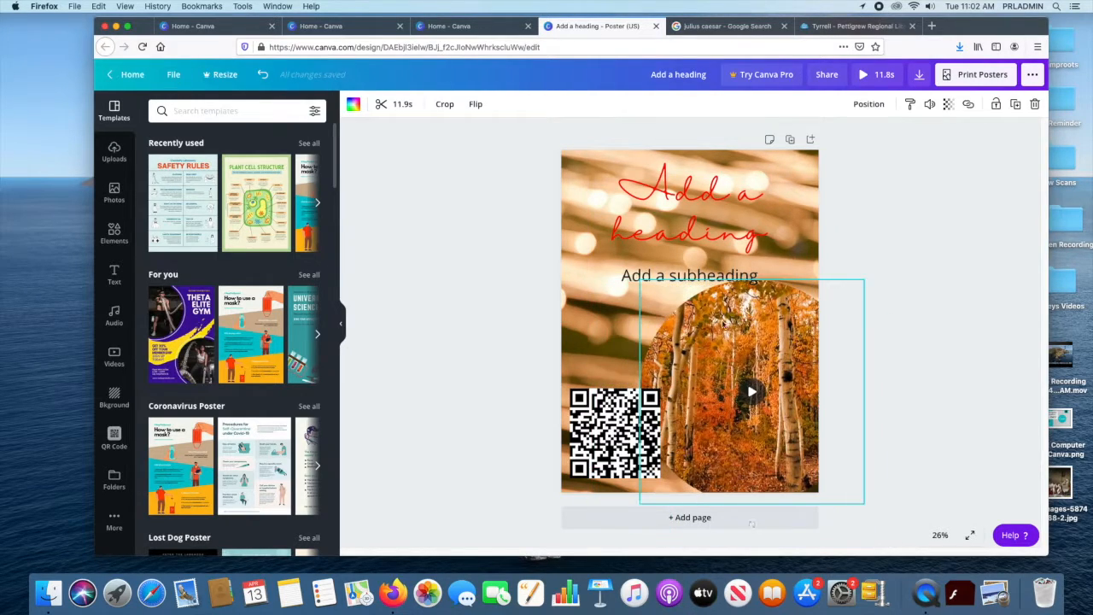
pyautogui.doubleClick(724, 328)
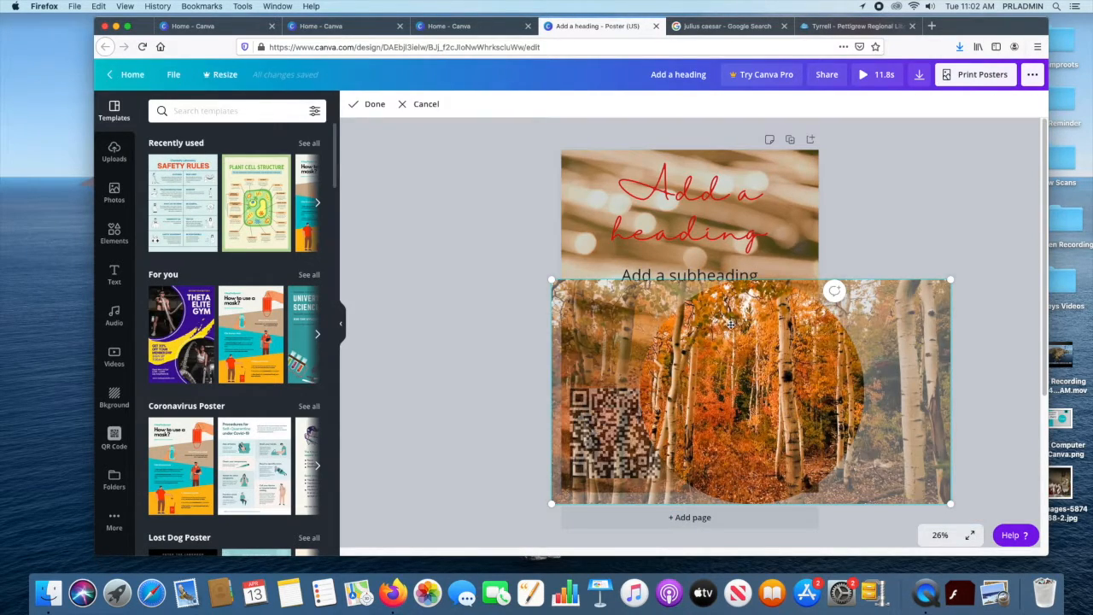
pyautogui.press('Delete')
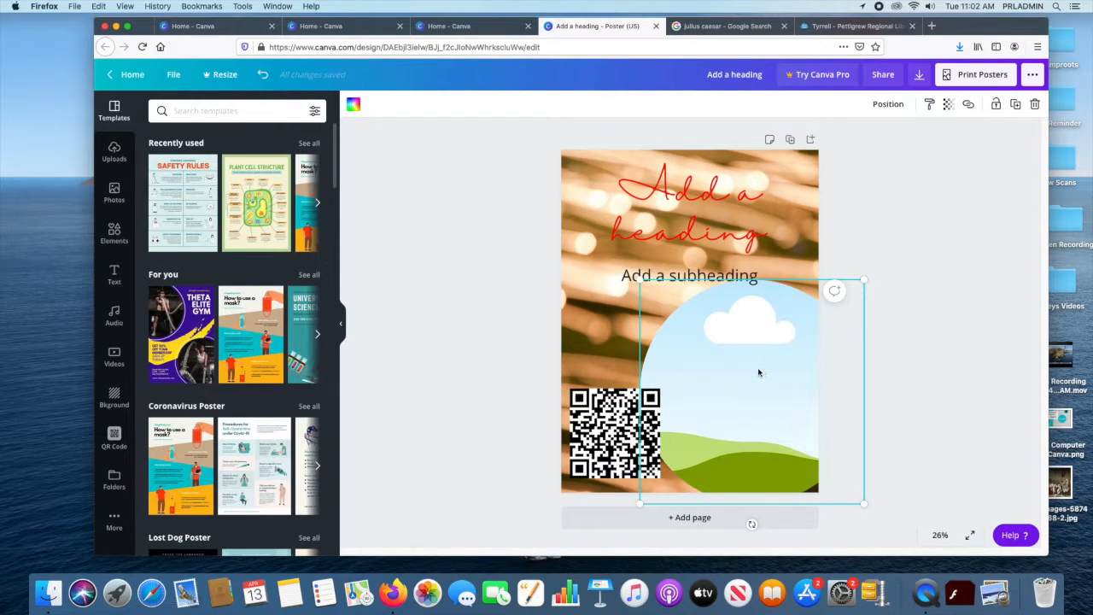
pyautogui.press('Delete')
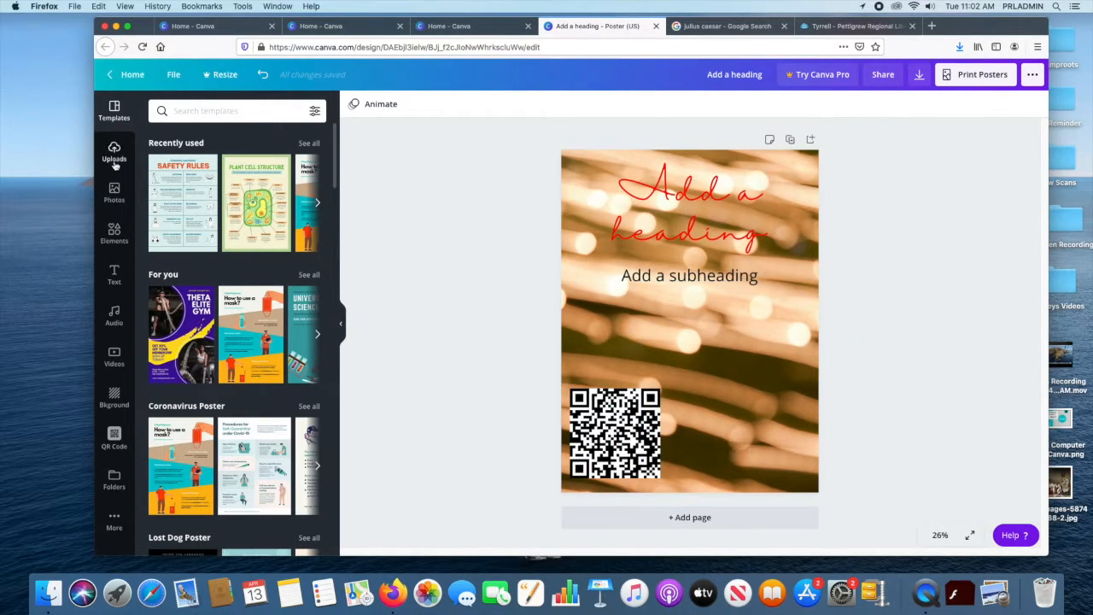
pyautogui.moveTo(631, 417); pyautogui.dragTo(707, 365)
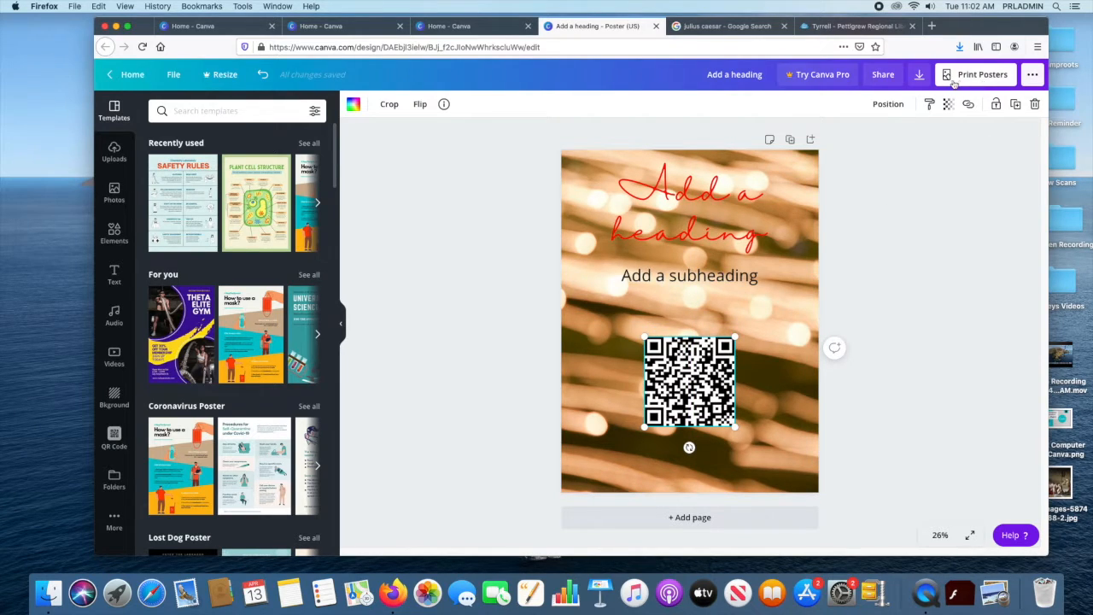
# - Review the download file types, download the poster as a PNG, and open the image in Preview
pyautogui.click(920, 78)
pyautogui.click(968, 209)
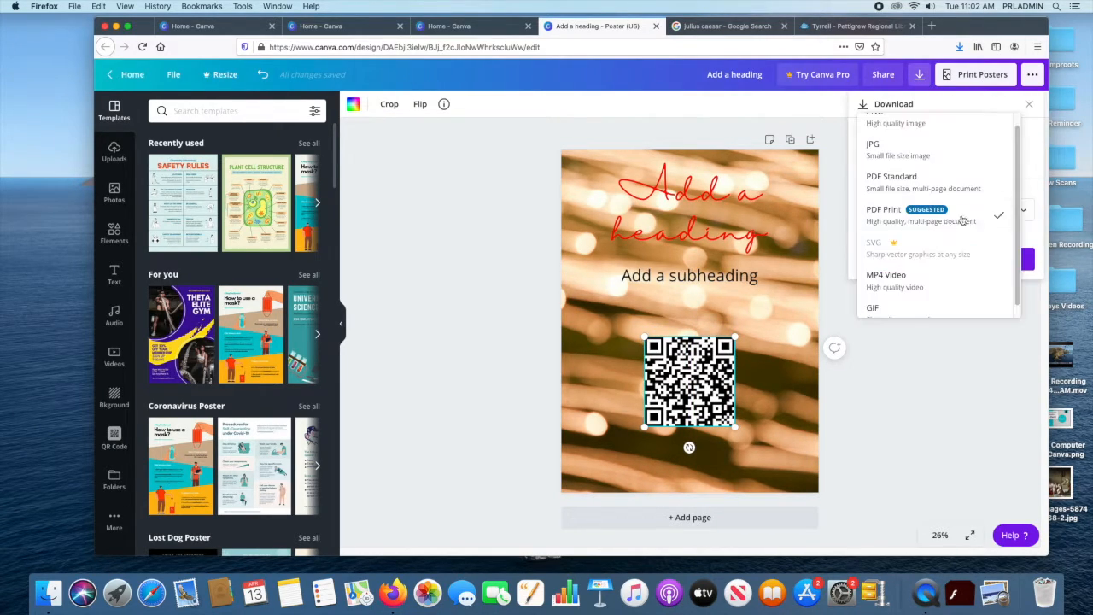
pyautogui.scroll(-1, 927, 278)
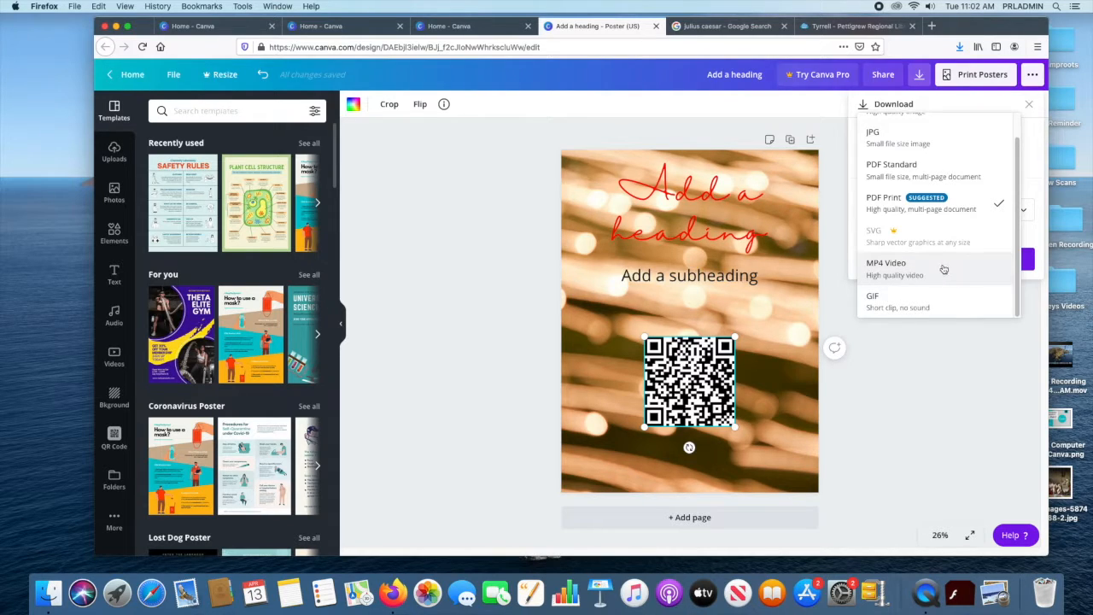
pyautogui.scroll(1, 942, 270)
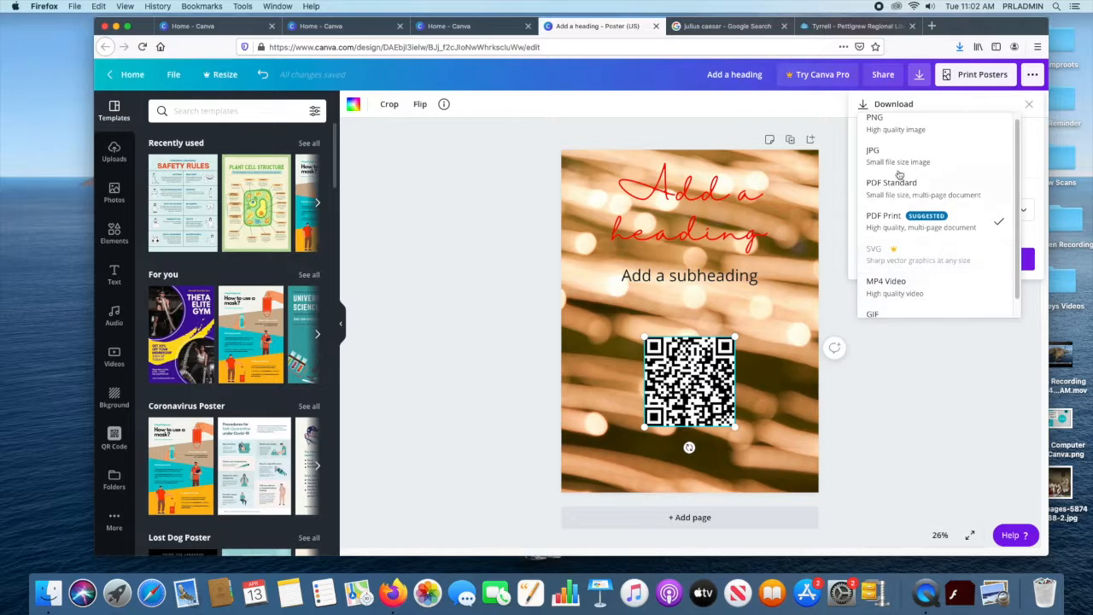
pyautogui.click(898, 125)
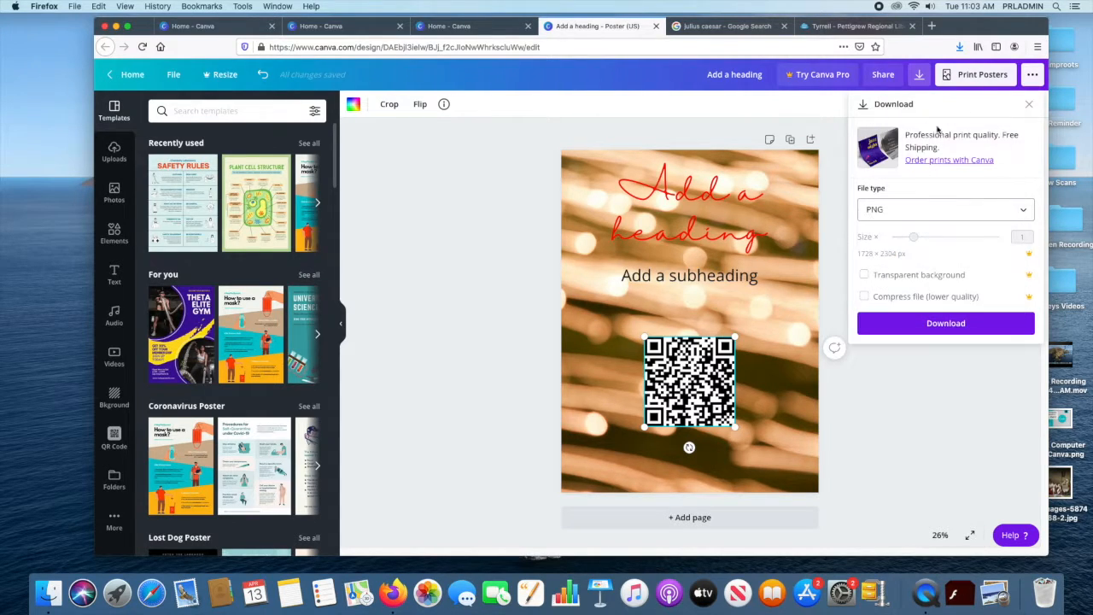
pyautogui.click(913, 324)
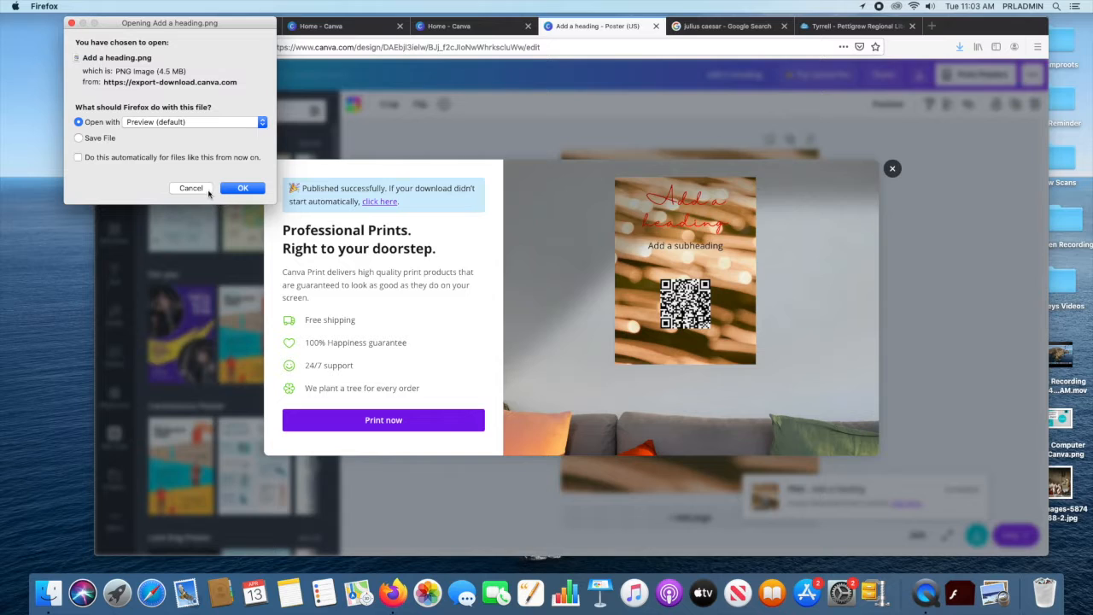
pyautogui.click(224, 189)
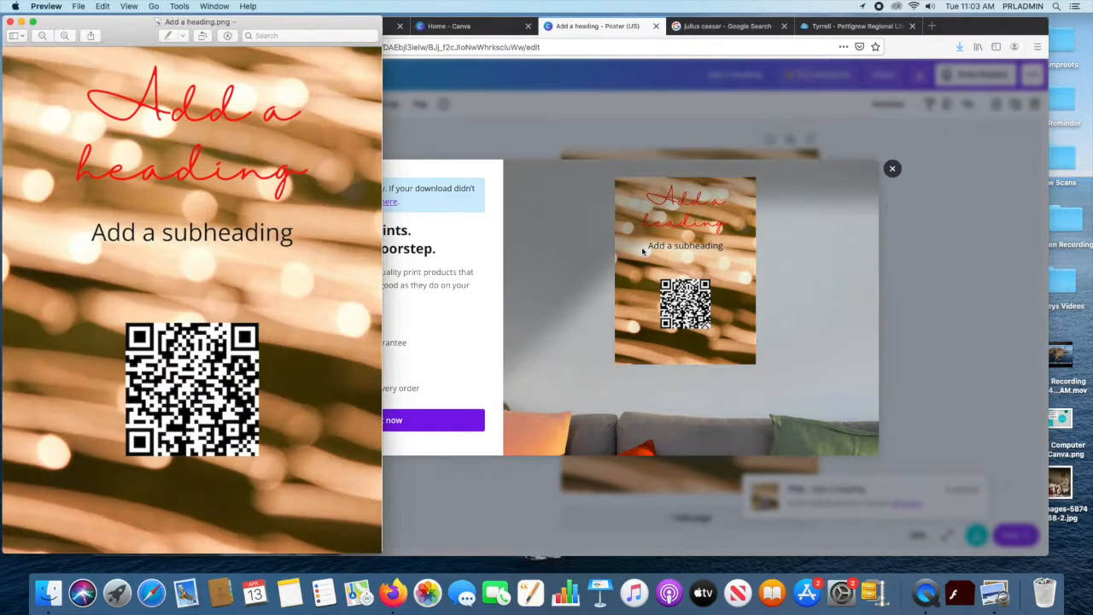
# - Close the downloaded image, dismiss the professional prints offer, and deselect the QR code on the poster
pyautogui.click(21, 21)
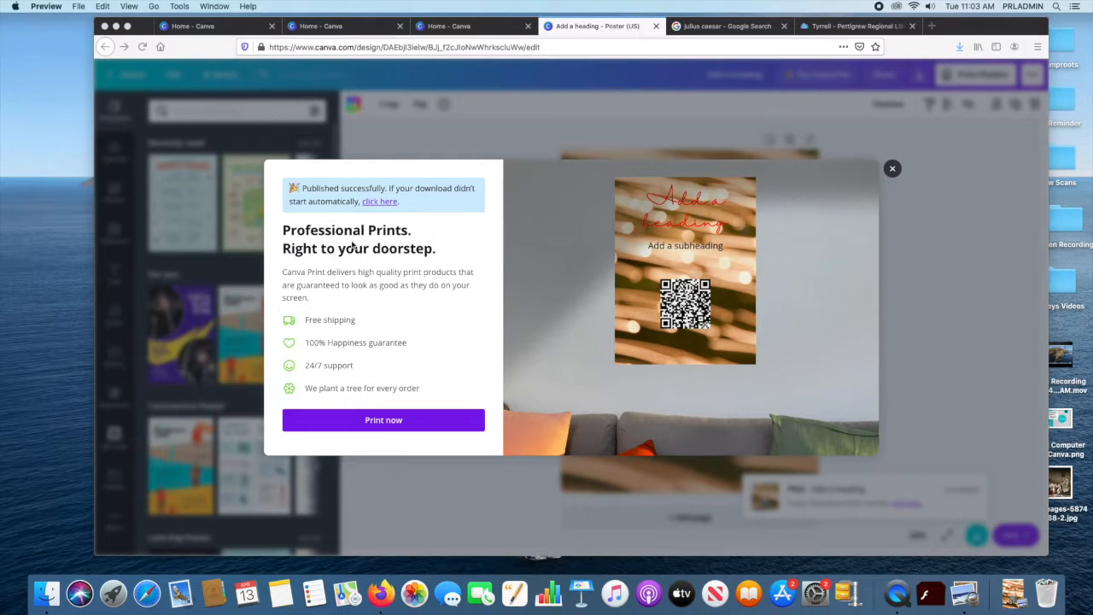
pyautogui.click(888, 169)
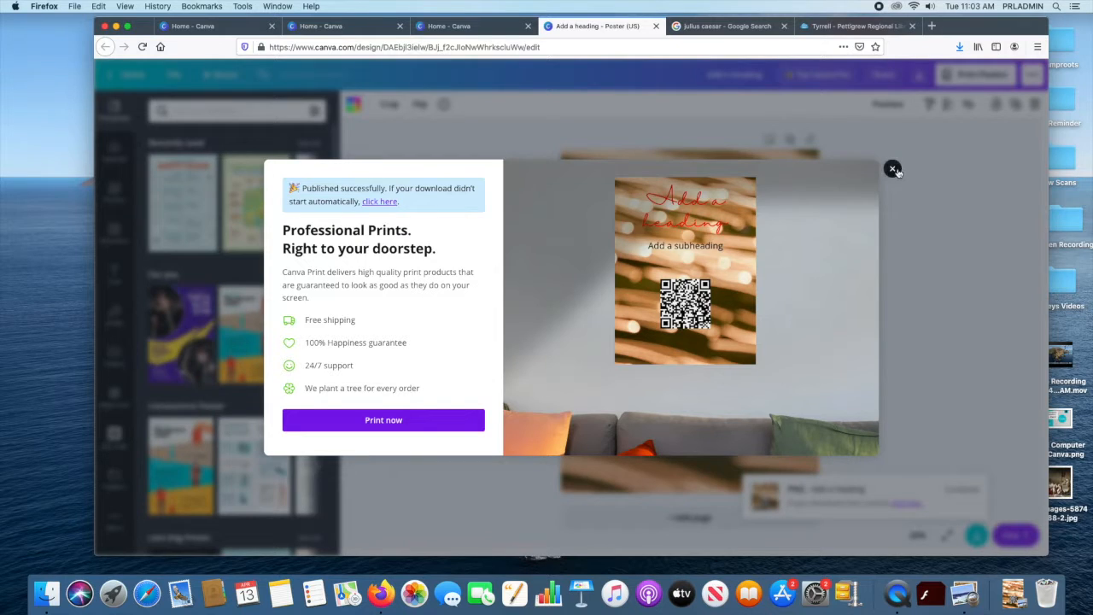
pyautogui.click(892, 169)
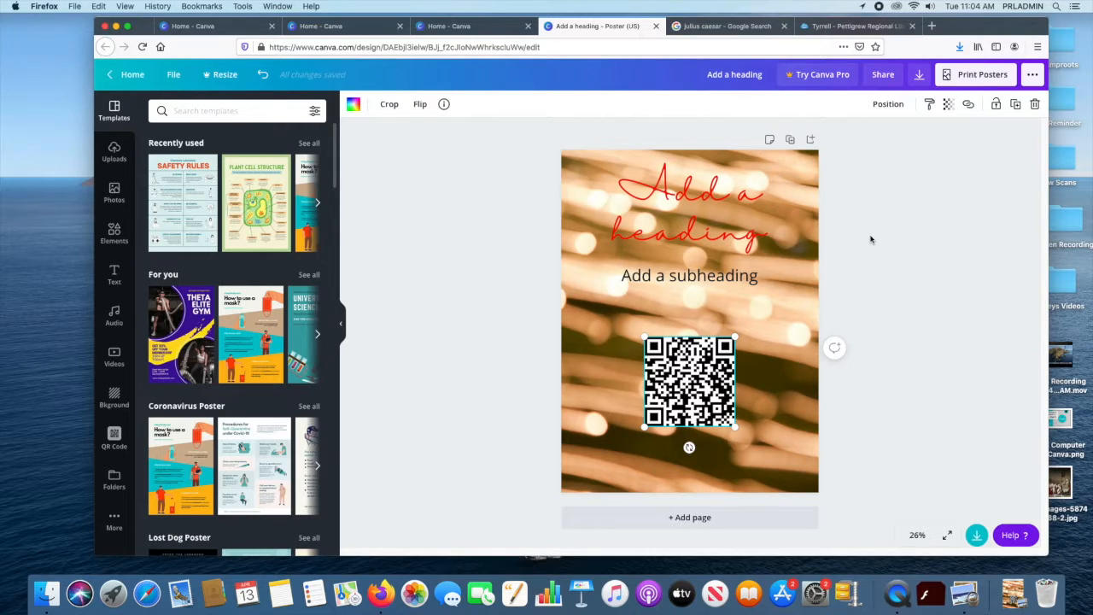
pyautogui.click(872, 239)
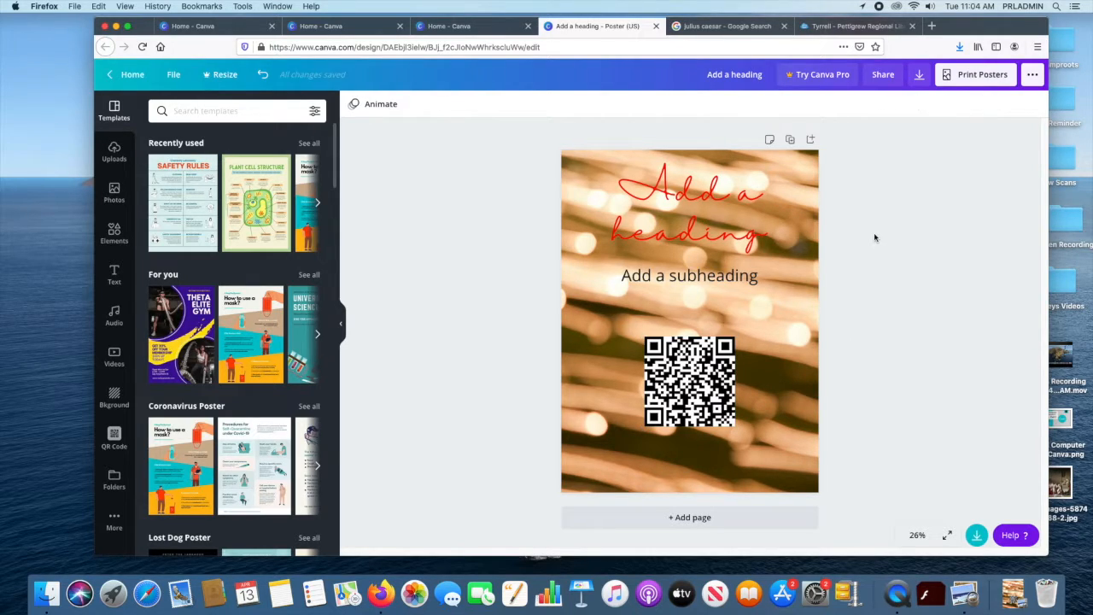